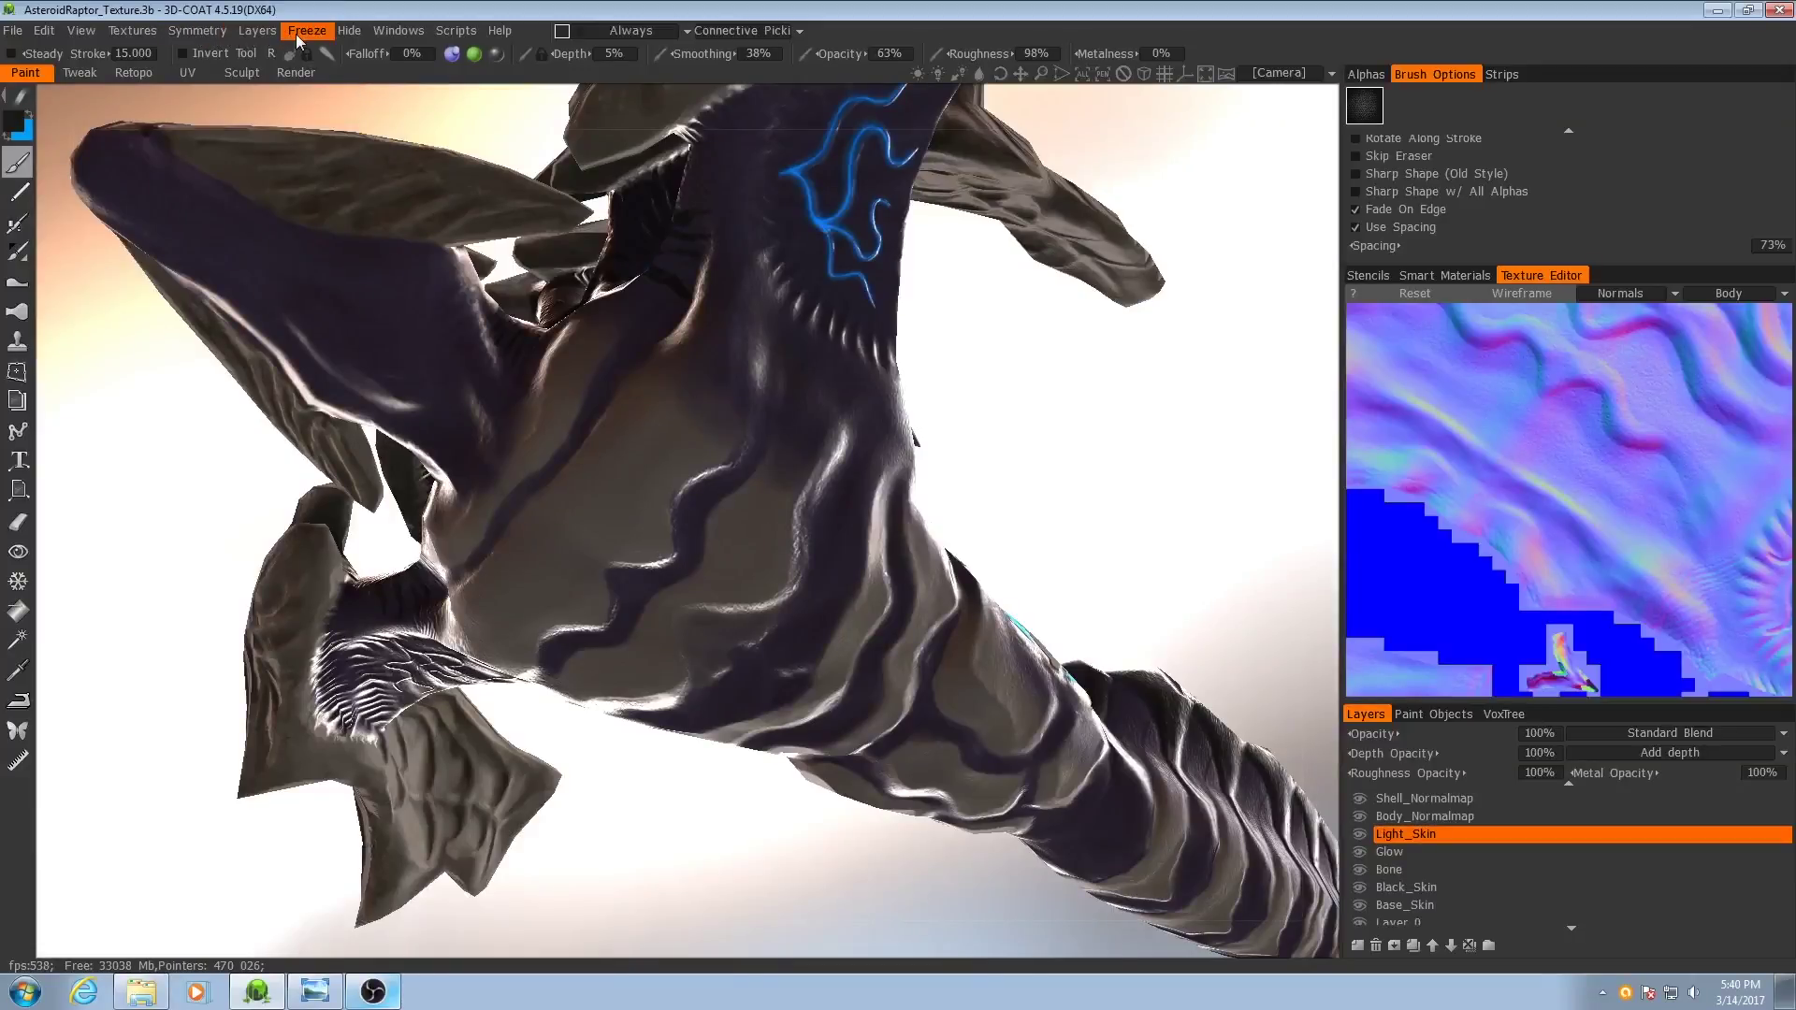
- Freeze the painted pixels of the Light_Skin layer on the creature's body
{"action": "left_click", "coordinate": [298, 33]}
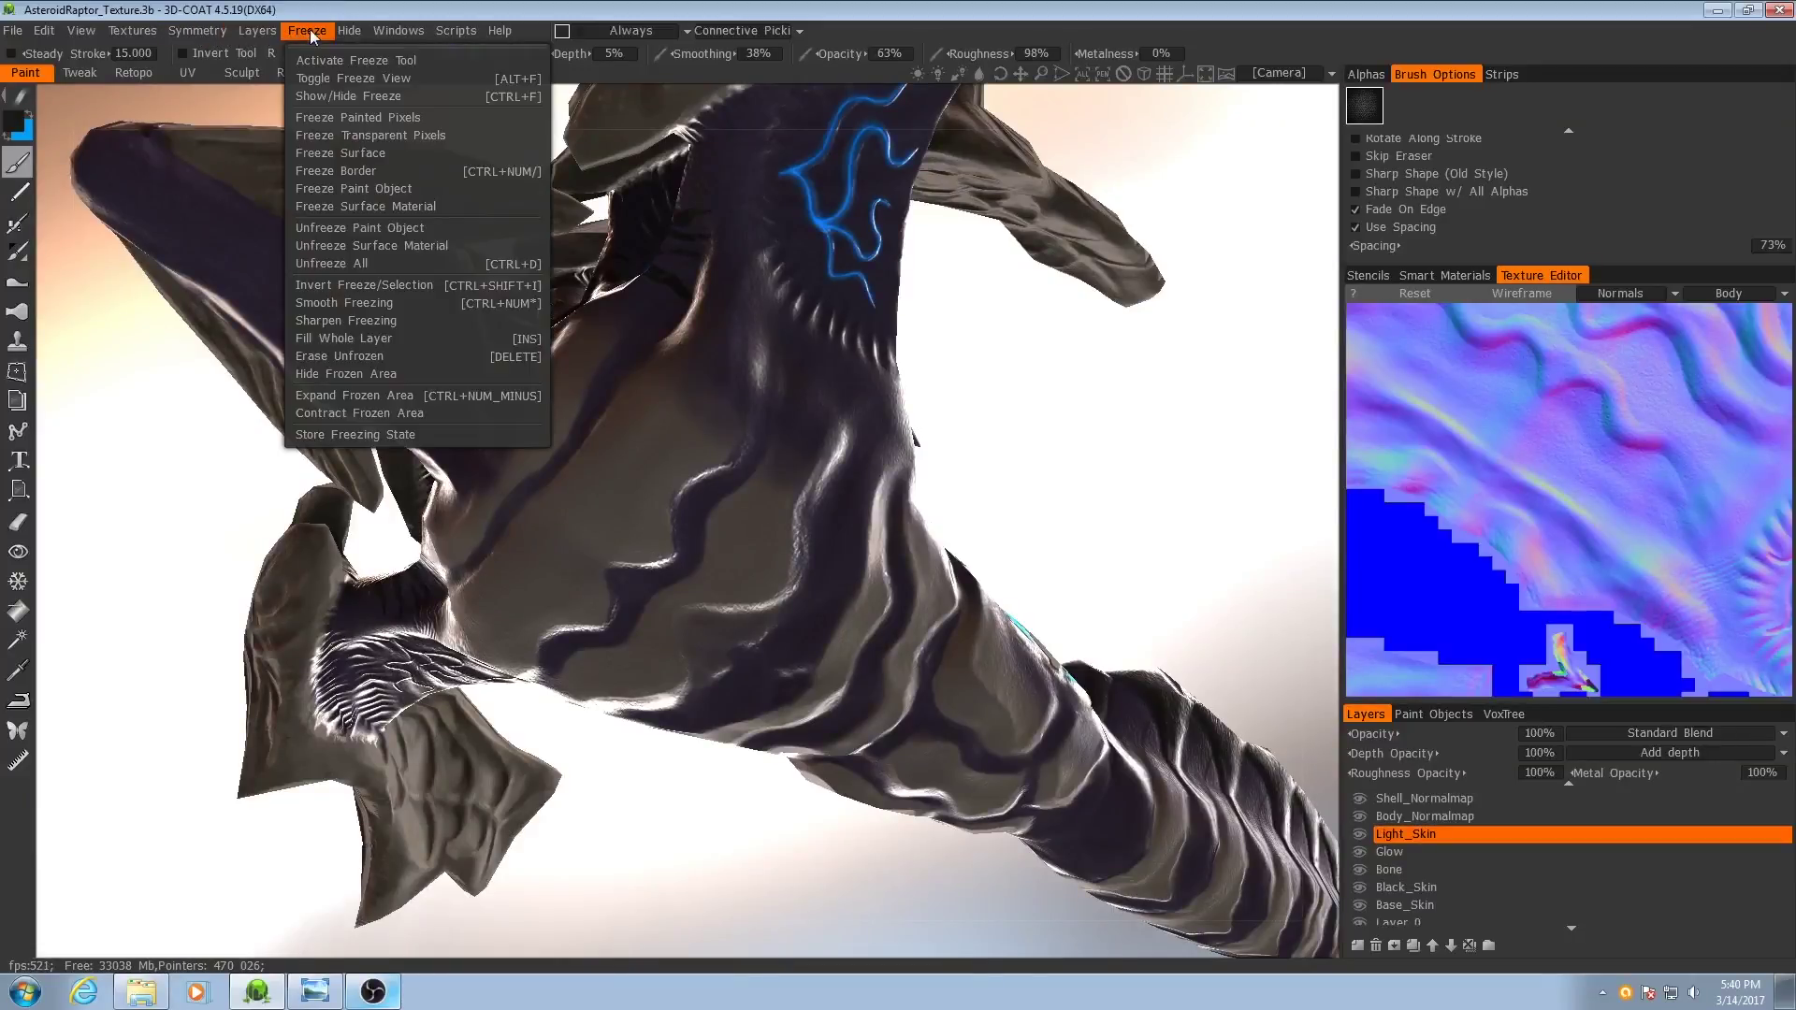
{"action": "left_click", "coordinate": [371, 119]}
{"action": "left_click_drag", "start_coordinate": [993, 431], "coordinate": [1113, 499]}
{"action": "left_click_drag", "start_coordinate": [965, 503], "coordinate": [991, 451]}
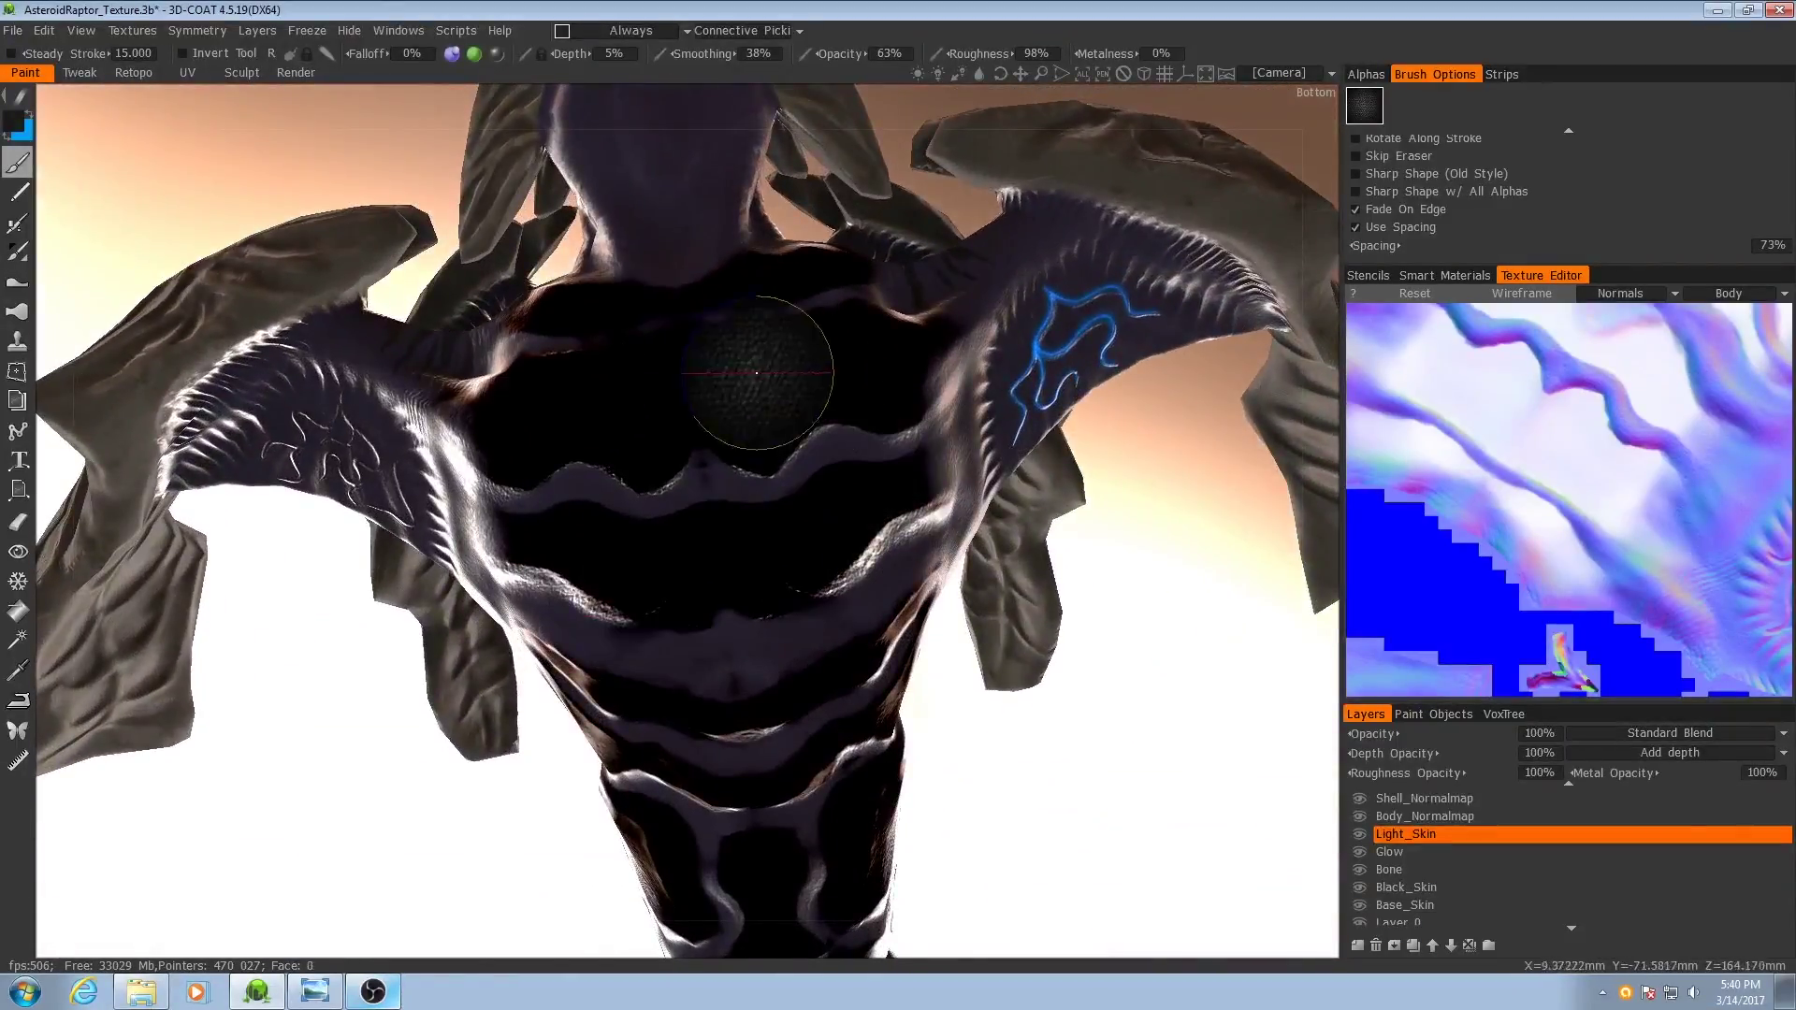
{"action": "left_click_drag", "start_coordinate": [932, 626], "coordinate": [999, 506]}
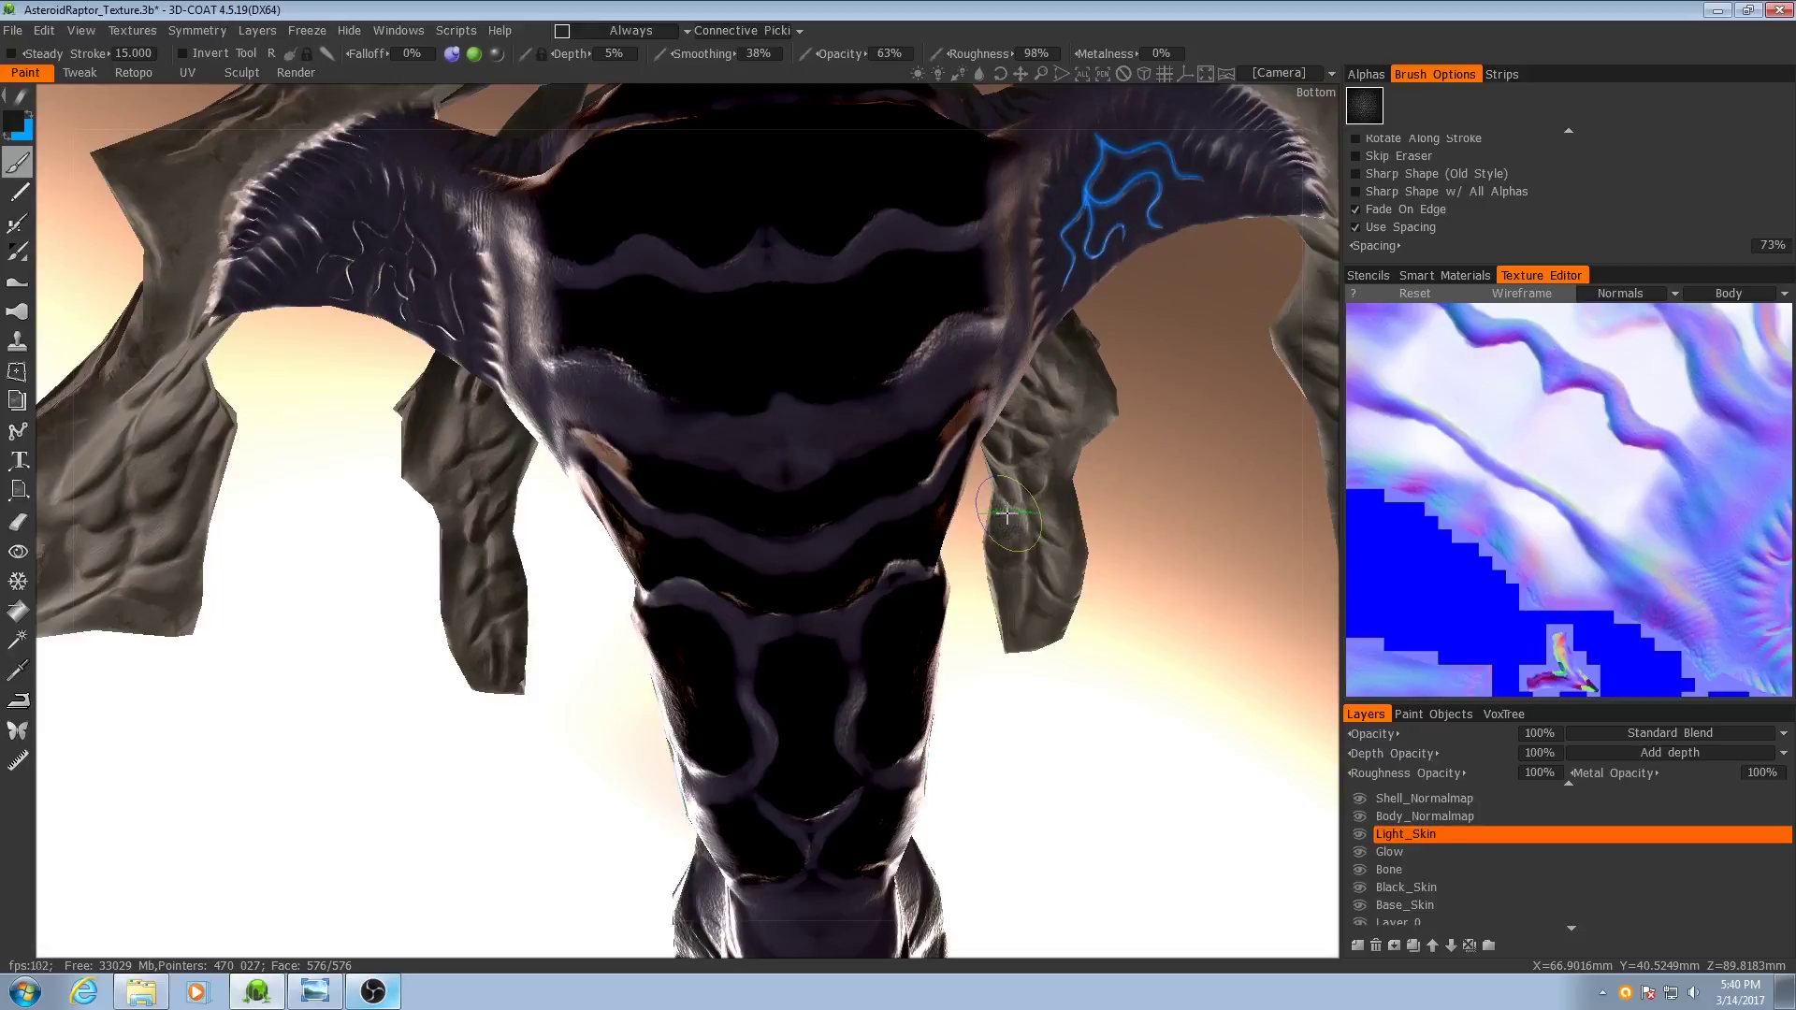
- Invert the frozen area so only the light belly stripes can be painted
{"action": "key", "text": "ctrl+shift+i"}
{"action": "right_click_drag", "start_coordinate": [885, 531], "coordinate": [1191, 601]}
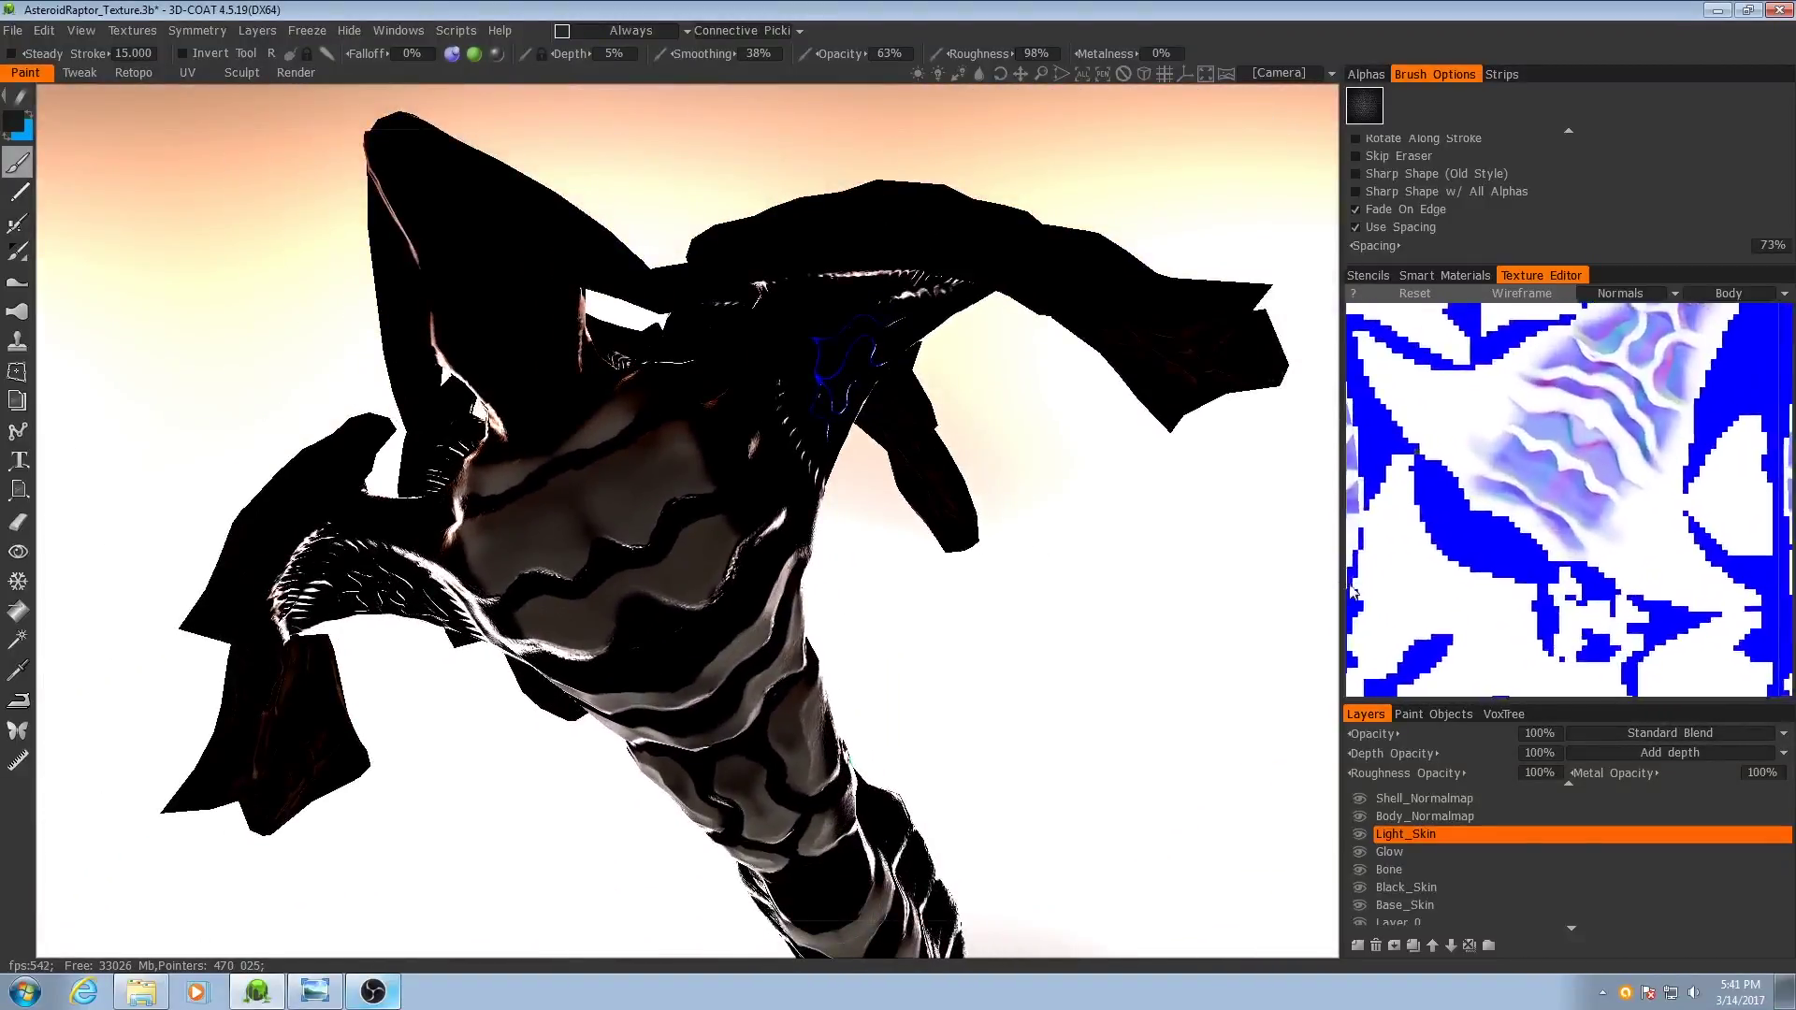
{"action": "mouse_move", "coordinate": [861, 589]}
{"action": "right_mouse_down"}
{"action": "mouse_move", "coordinate": [822, 520]}
{"action": "mouse_move", "coordinate": [762, 522]}
{"action": "mouse_move", "coordinate": [907, 622]}
{"action": "mouse_move", "coordinate": [875, 603]}
{"action": "mouse_move", "coordinate": [822, 613]}
{"action": "right_mouse_up"}
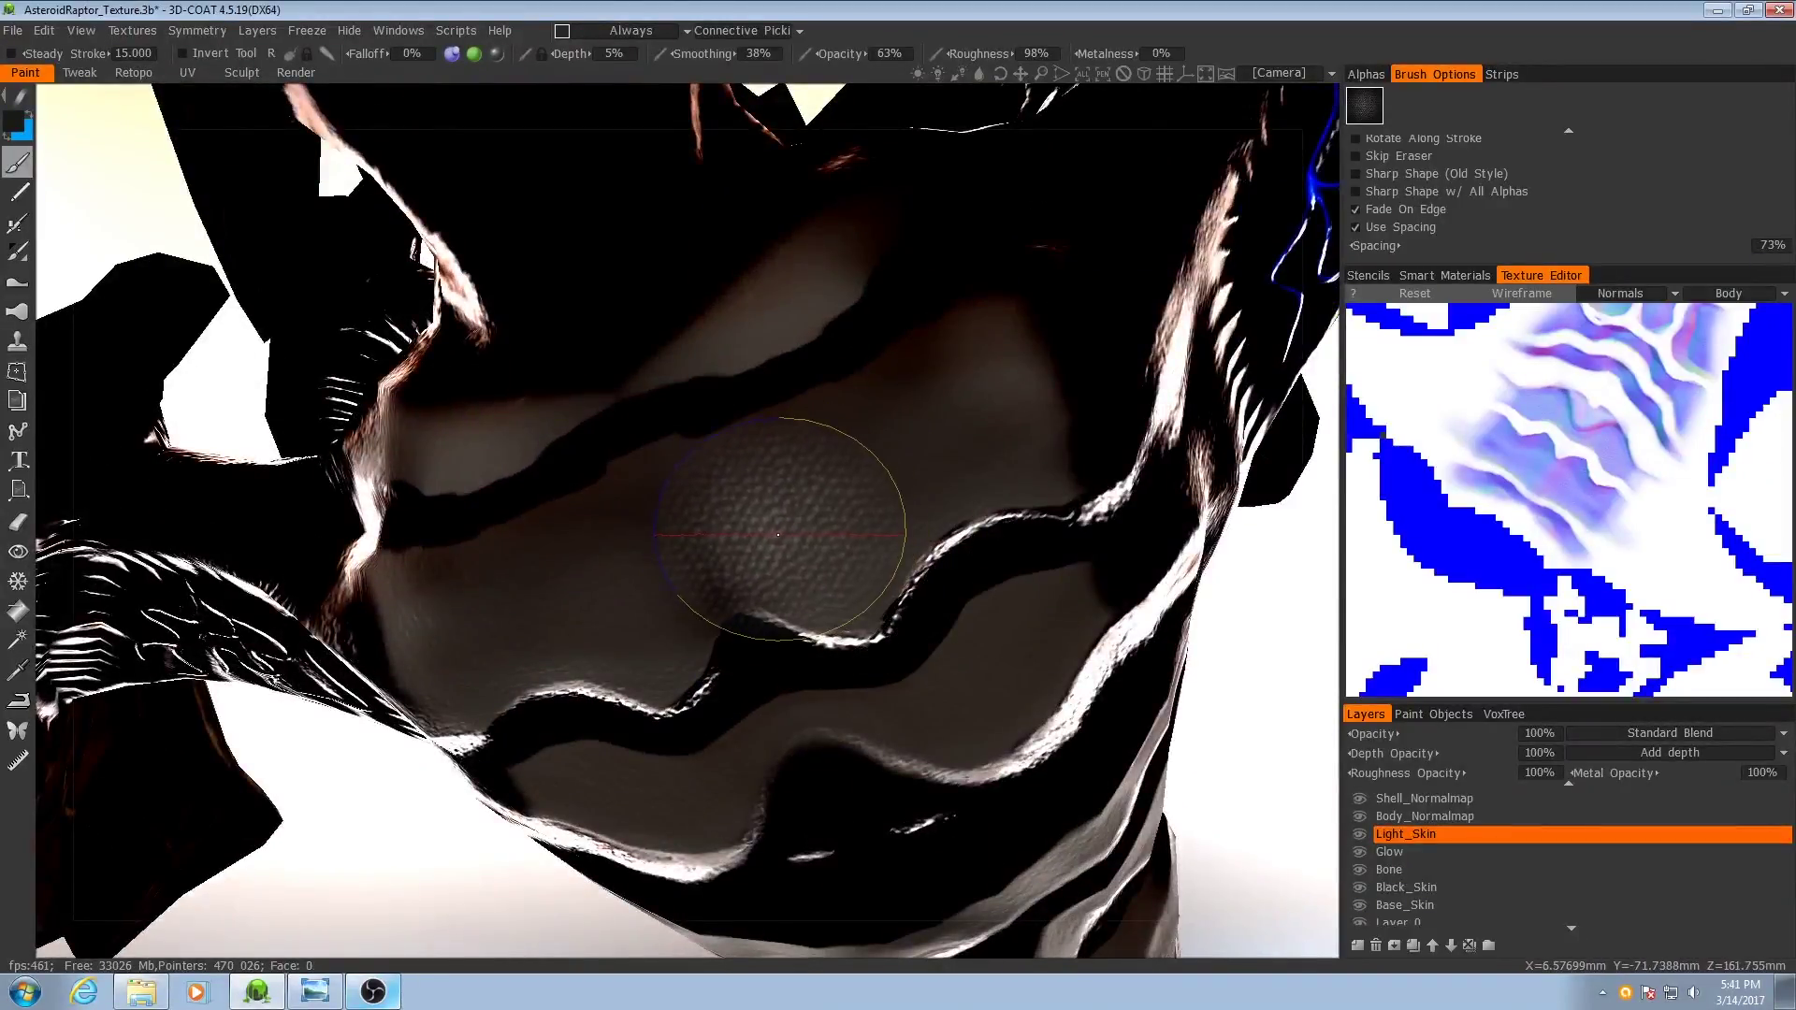
- Review the Reptile Skin-Scales alphas, including the SCLES01 scale pattern
{"action": "left_click", "coordinate": [1388, 78]}
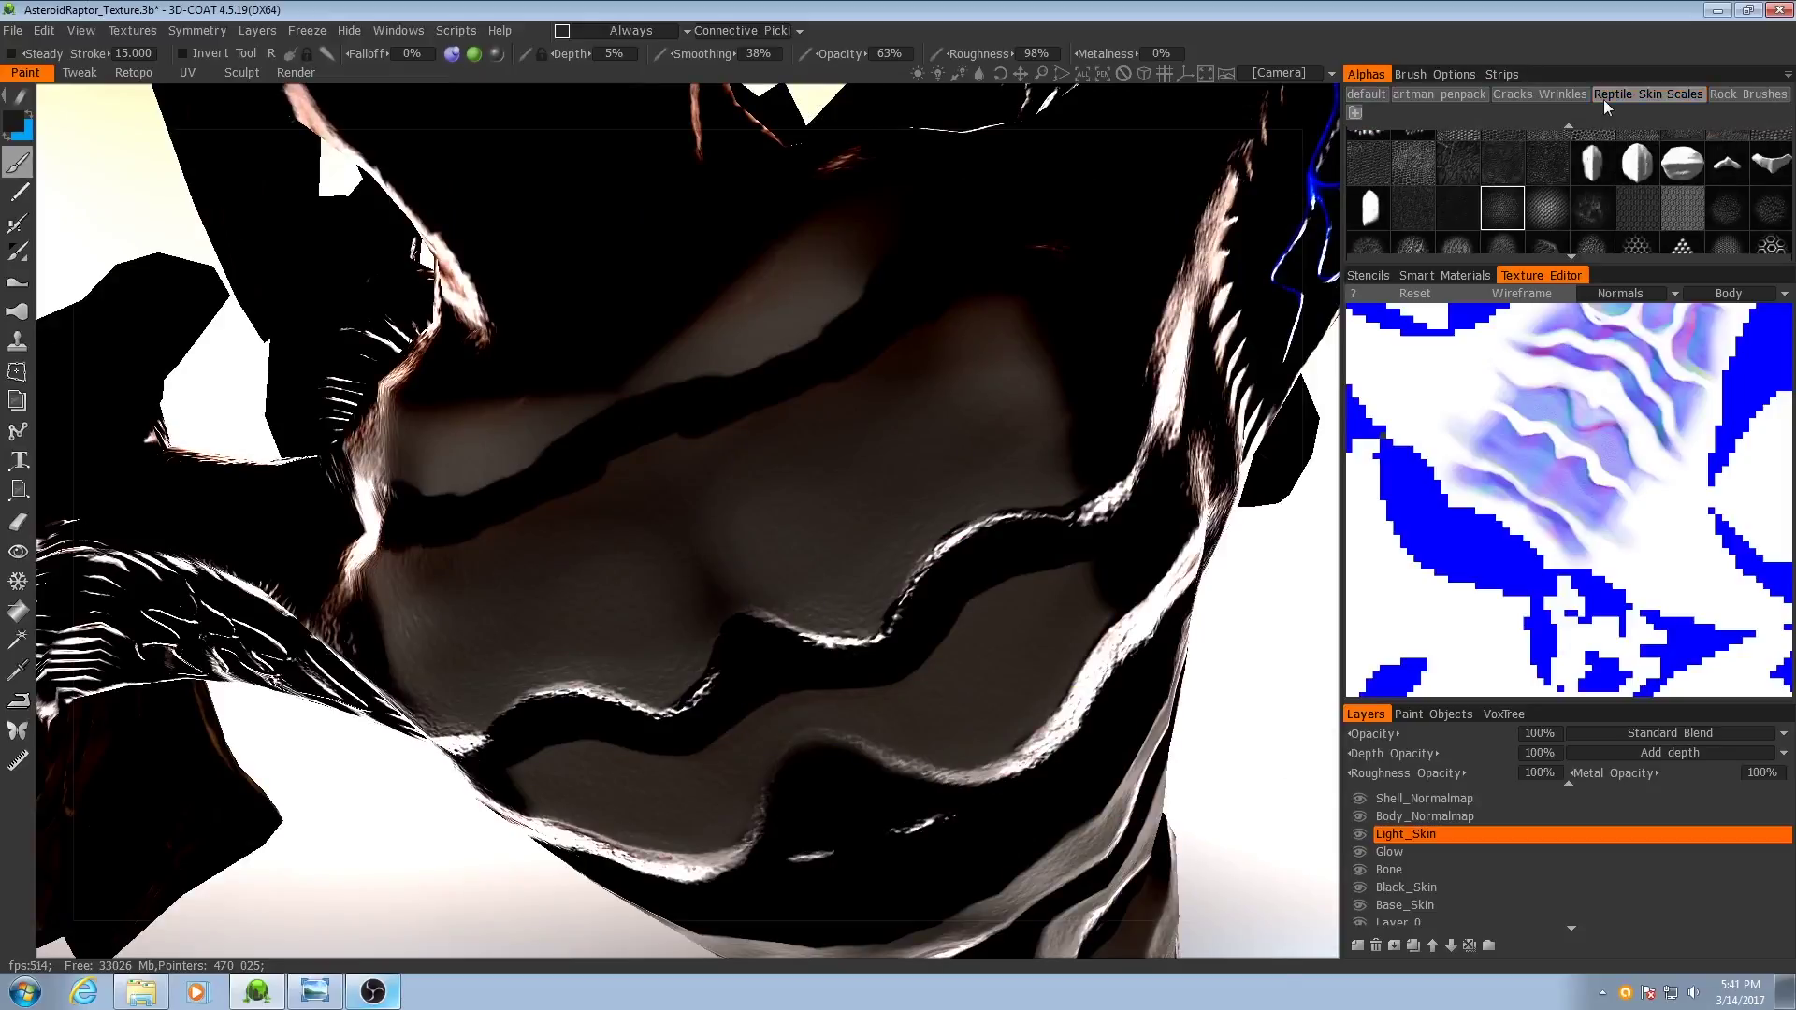
{"action": "left_click", "coordinate": [1635, 99]}
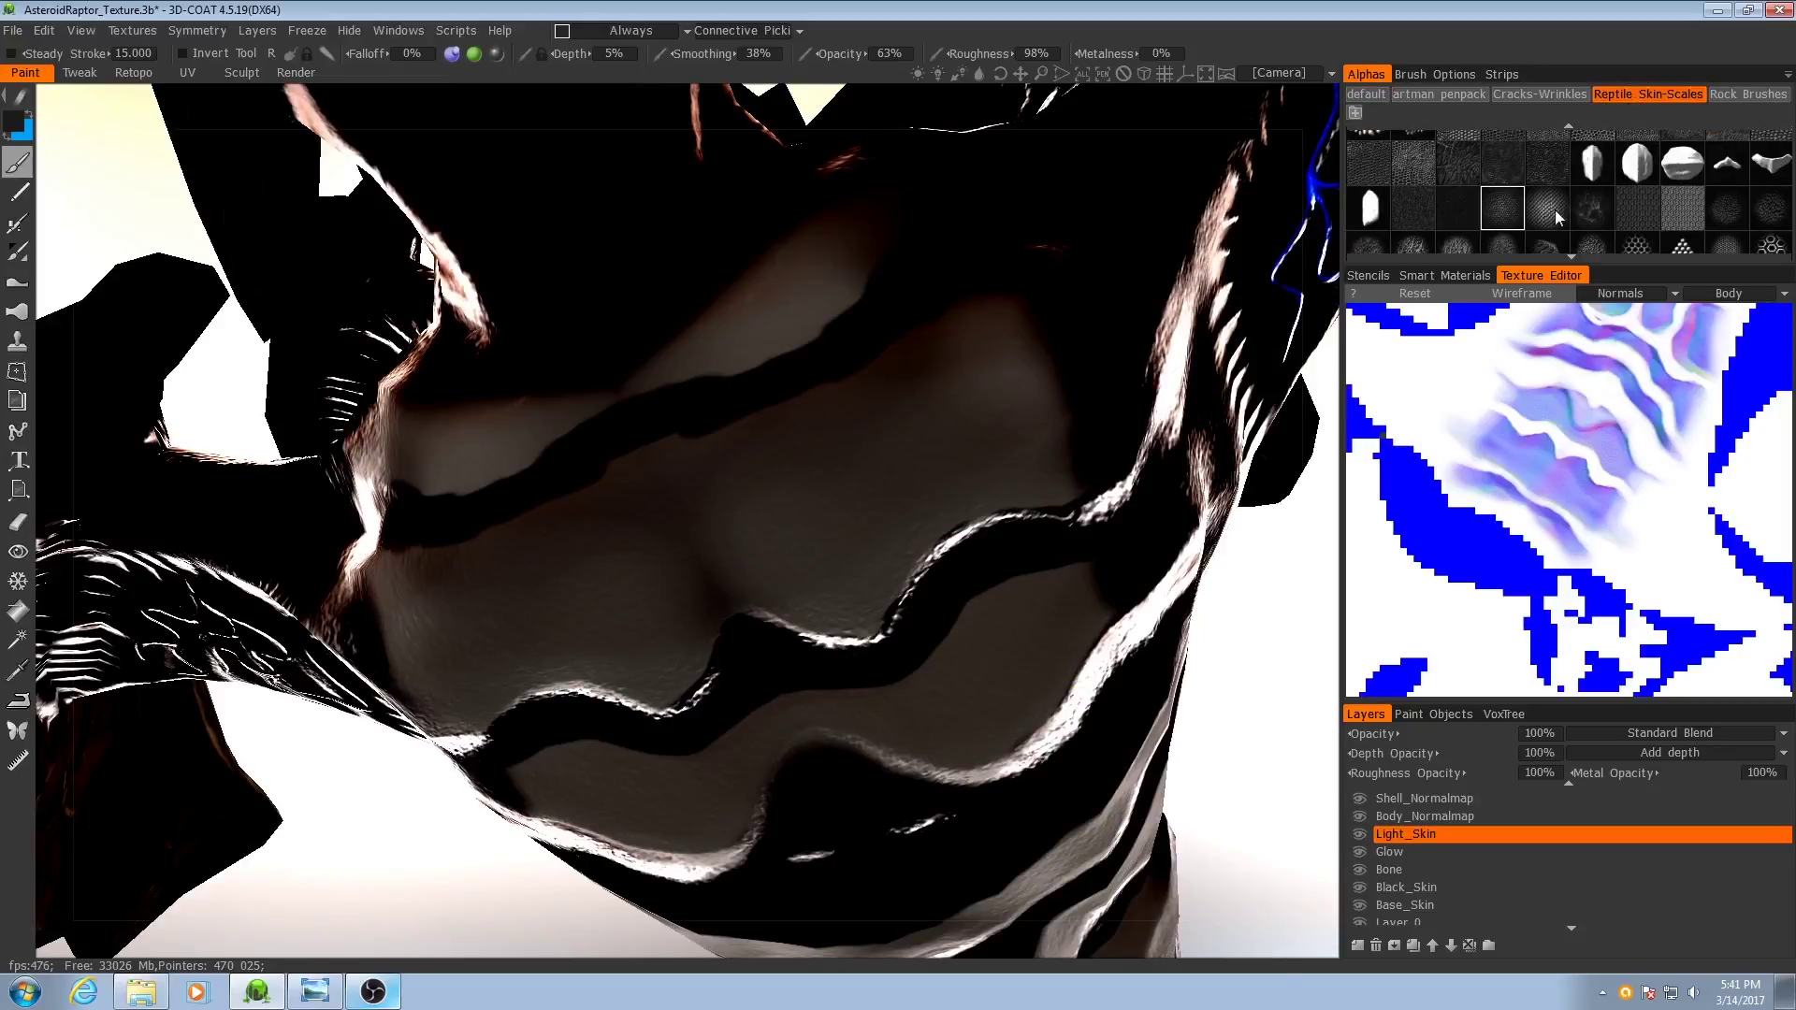
{"action": "mouse_move", "coordinate": [1514, 220]}
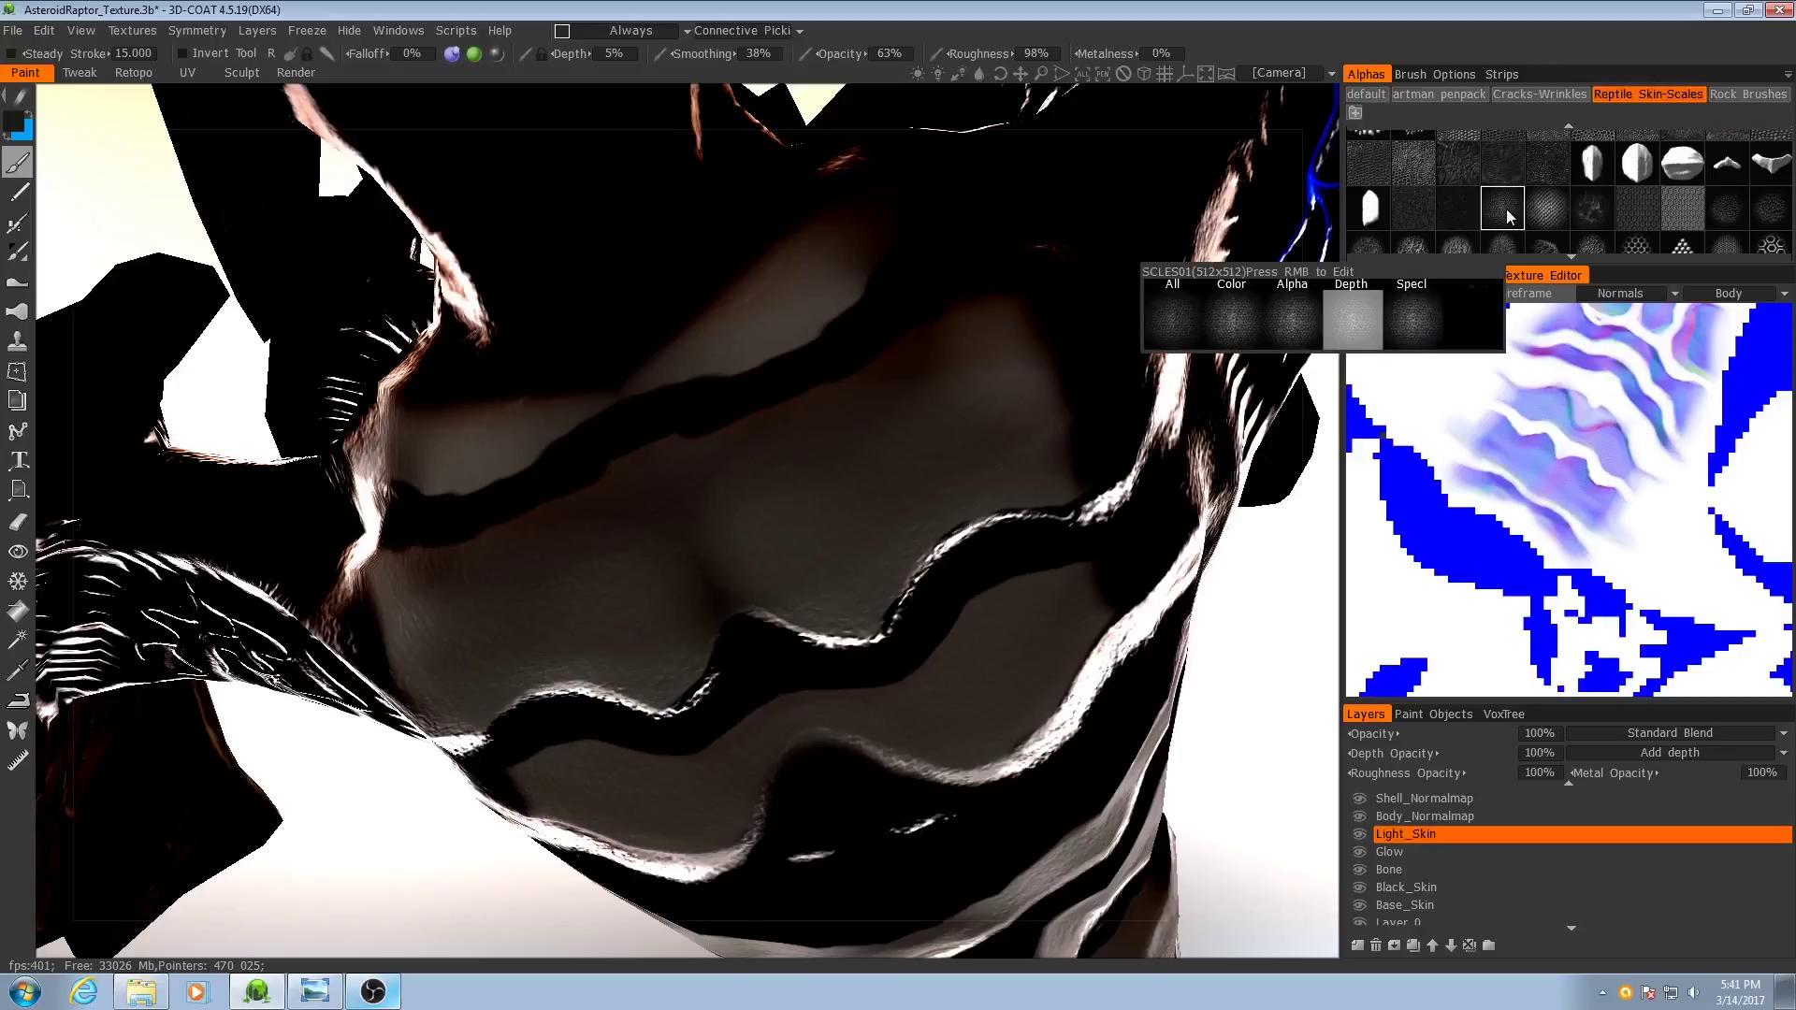
{"action": "scroll", "coordinate": [1502, 209], "scroll_direction": "up", "scroll_amount": 2}
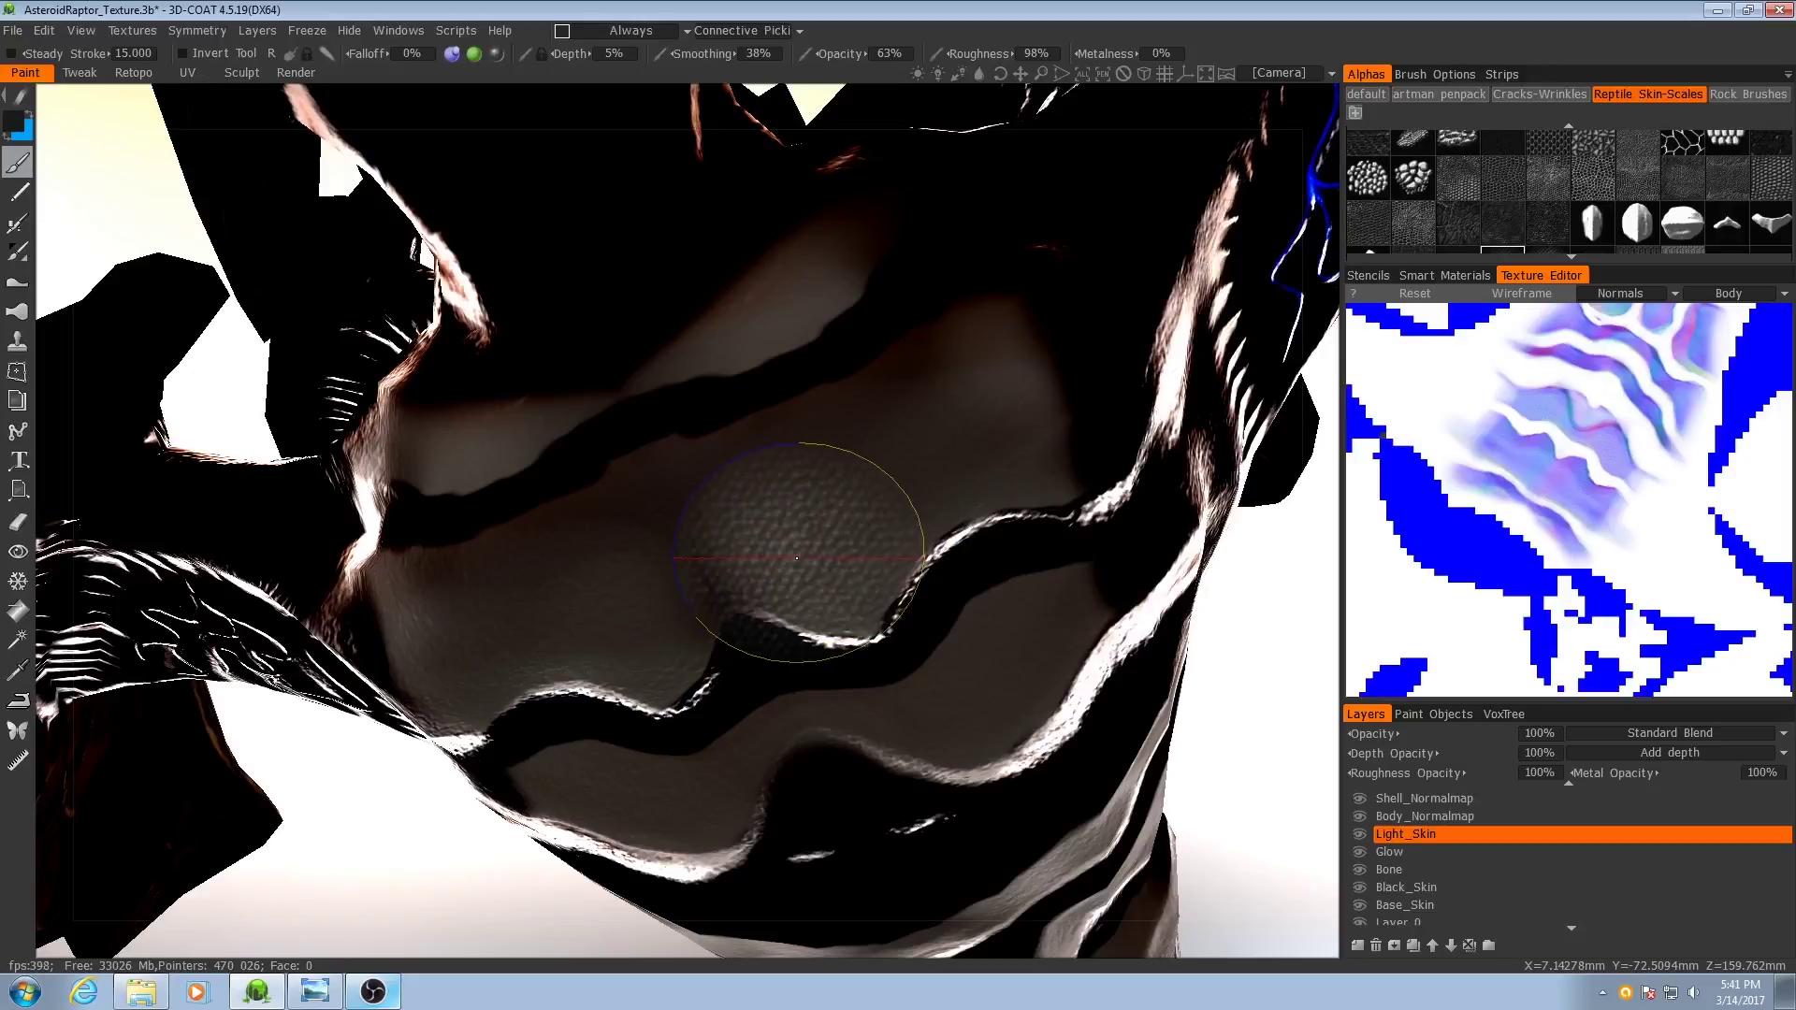
- Inspect the belly stripes on the model and in the normal map, and make Base_Skin the active layer
{"action": "mouse_move", "coordinate": [936, 524]}
{"action": "right_mouse_down", "text": "alt"}
{"action": "mouse_move", "coordinate": [921, 692]}
{"action": "mouse_move", "coordinate": [918, 565]}
{"action": "right_mouse_up", "text": "alt"}
{"action": "mouse_move", "coordinate": [916, 565]}
{"action": "left_mouse_down", "text": "alt"}
{"action": "mouse_move", "coordinate": [789, 602]}
{"action": "mouse_move", "coordinate": [814, 557]}
{"action": "mouse_move", "coordinate": [774, 505]}
{"action": "left_mouse_up", "text": "alt"}
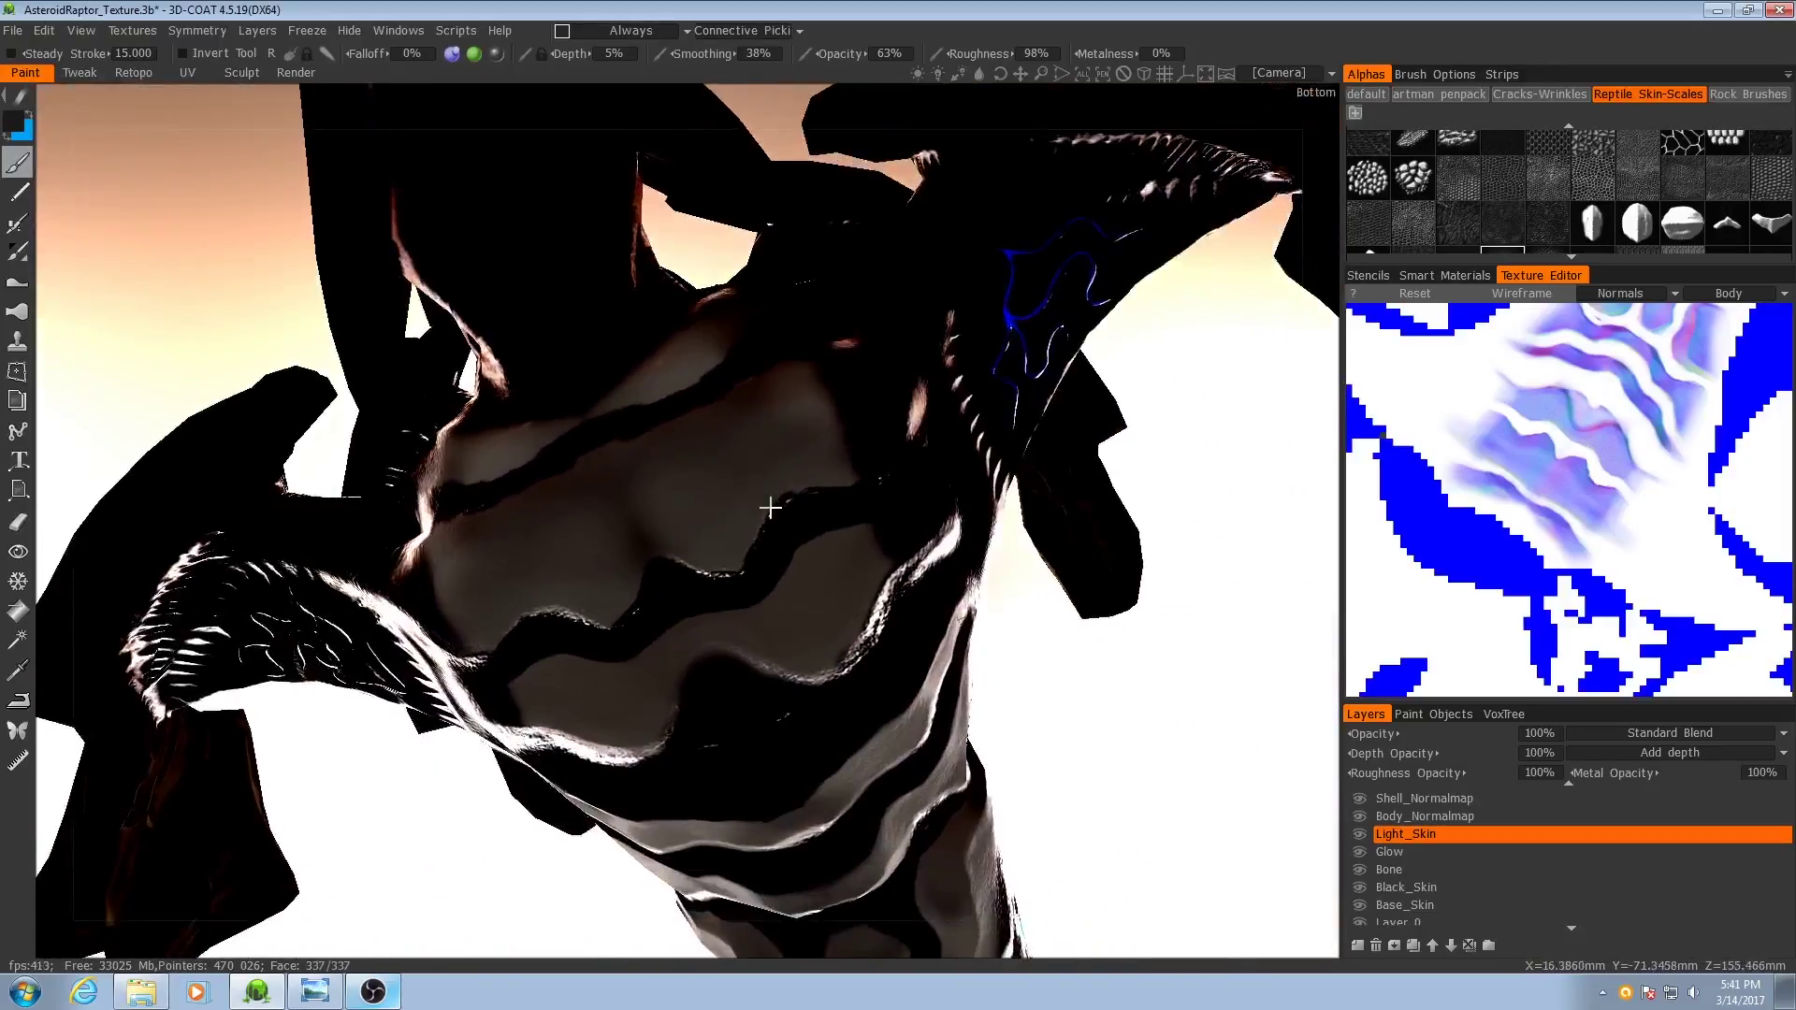
{"action": "mouse_move", "coordinate": [791, 592]}
{"action": "right_mouse_down", "text": "alt"}
{"action": "mouse_move", "coordinate": [754, 561]}
{"action": "mouse_move", "coordinate": [768, 531]}
{"action": "right_mouse_up", "text": "alt"}
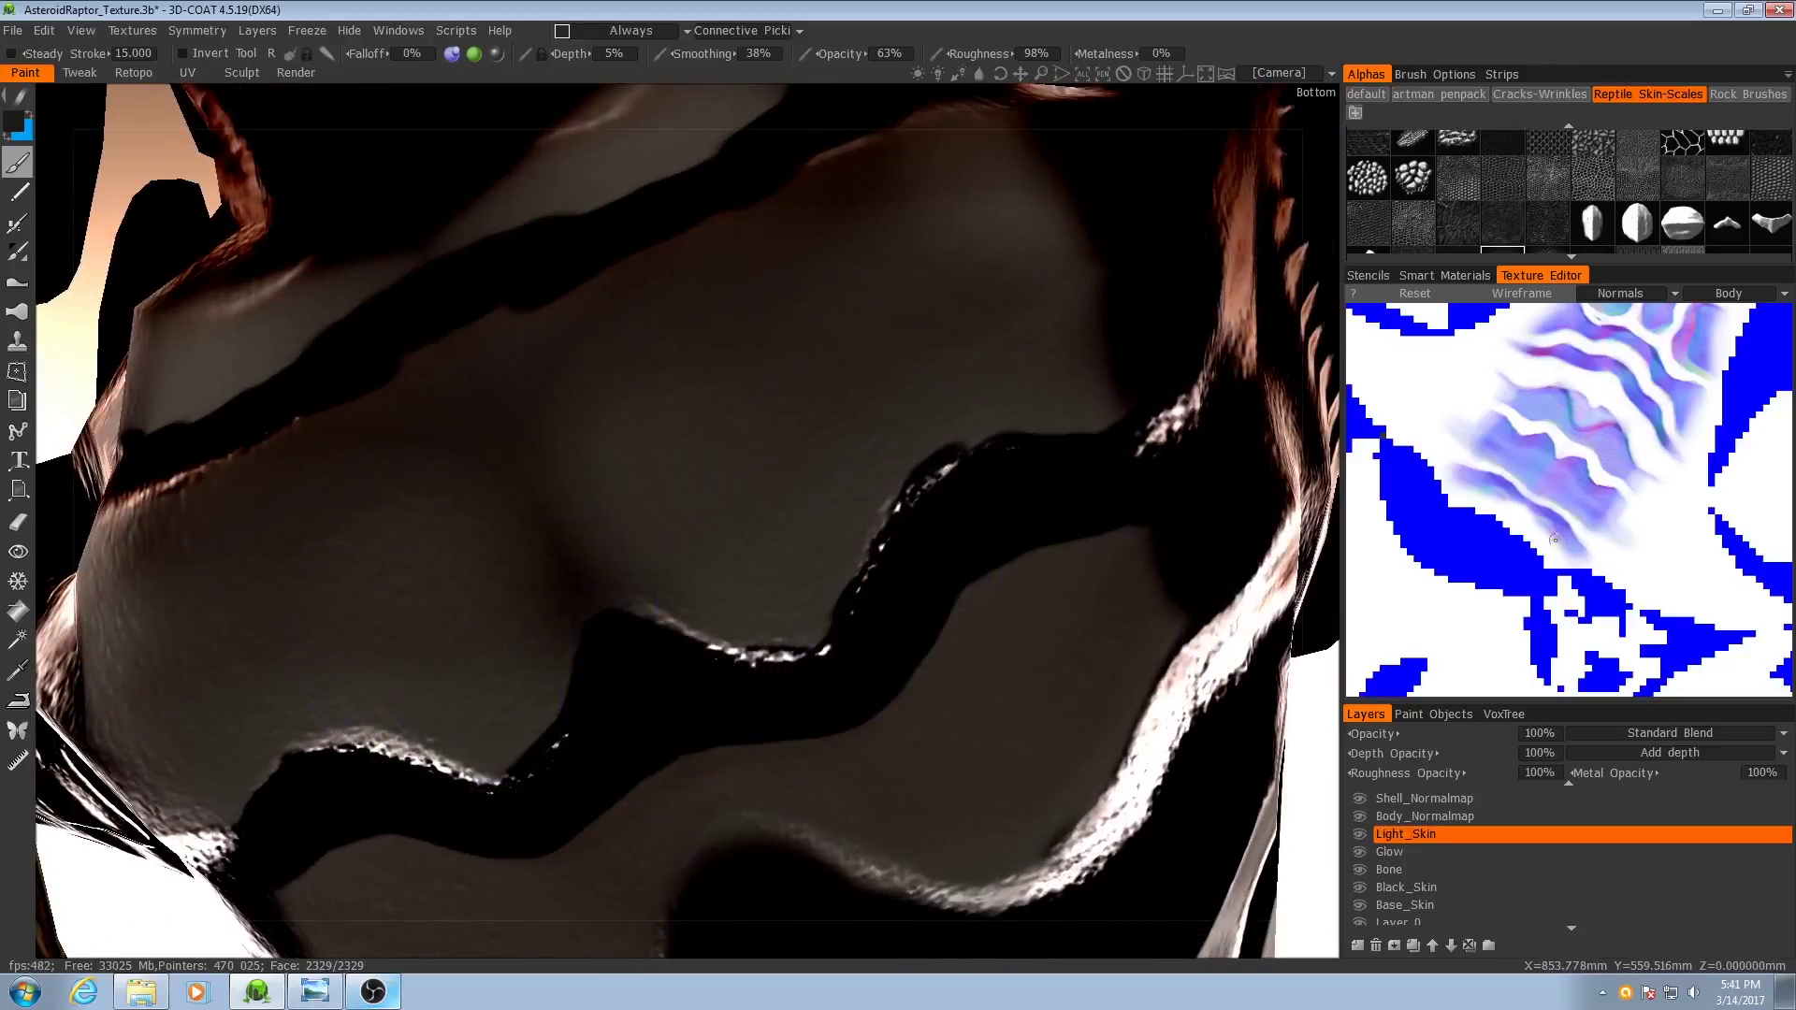
{"action": "scroll", "coordinate": [1508, 479], "scroll_direction": "up", "scroll_amount": 8}
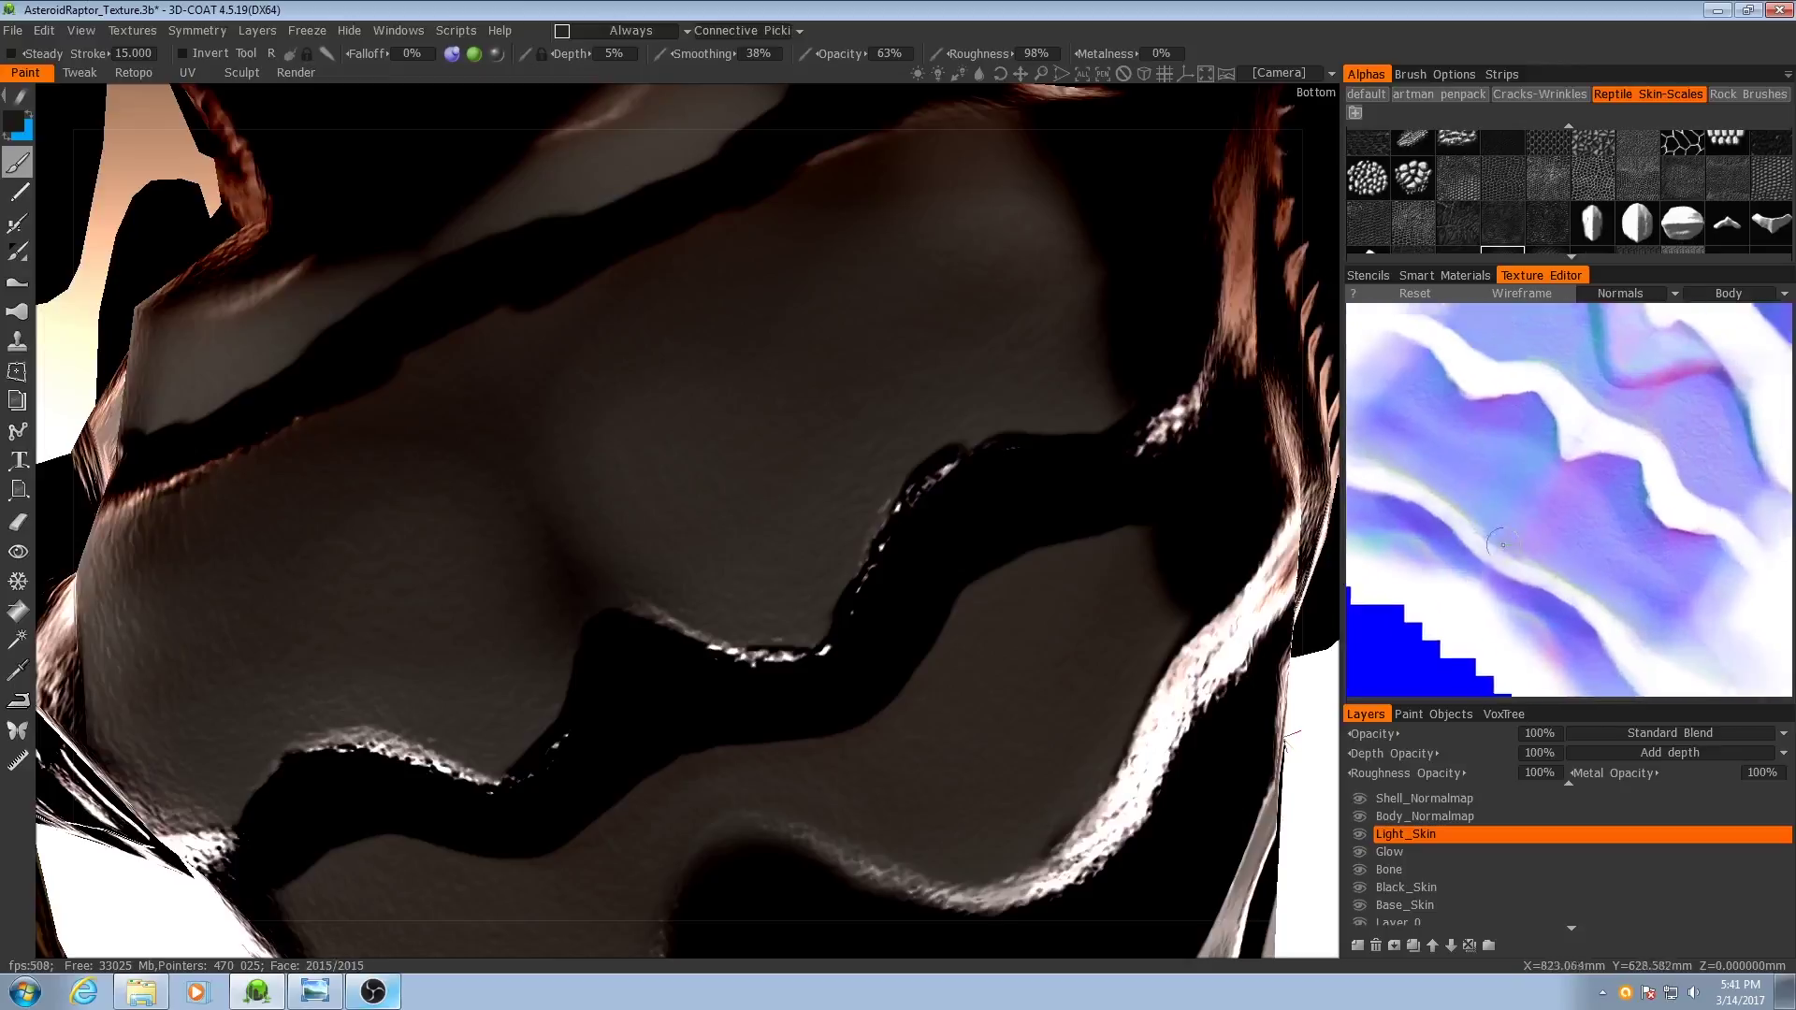
{"action": "right_click_drag", "start_coordinate": [1129, 564], "coordinate": [1160, 654], "text": "alt"}
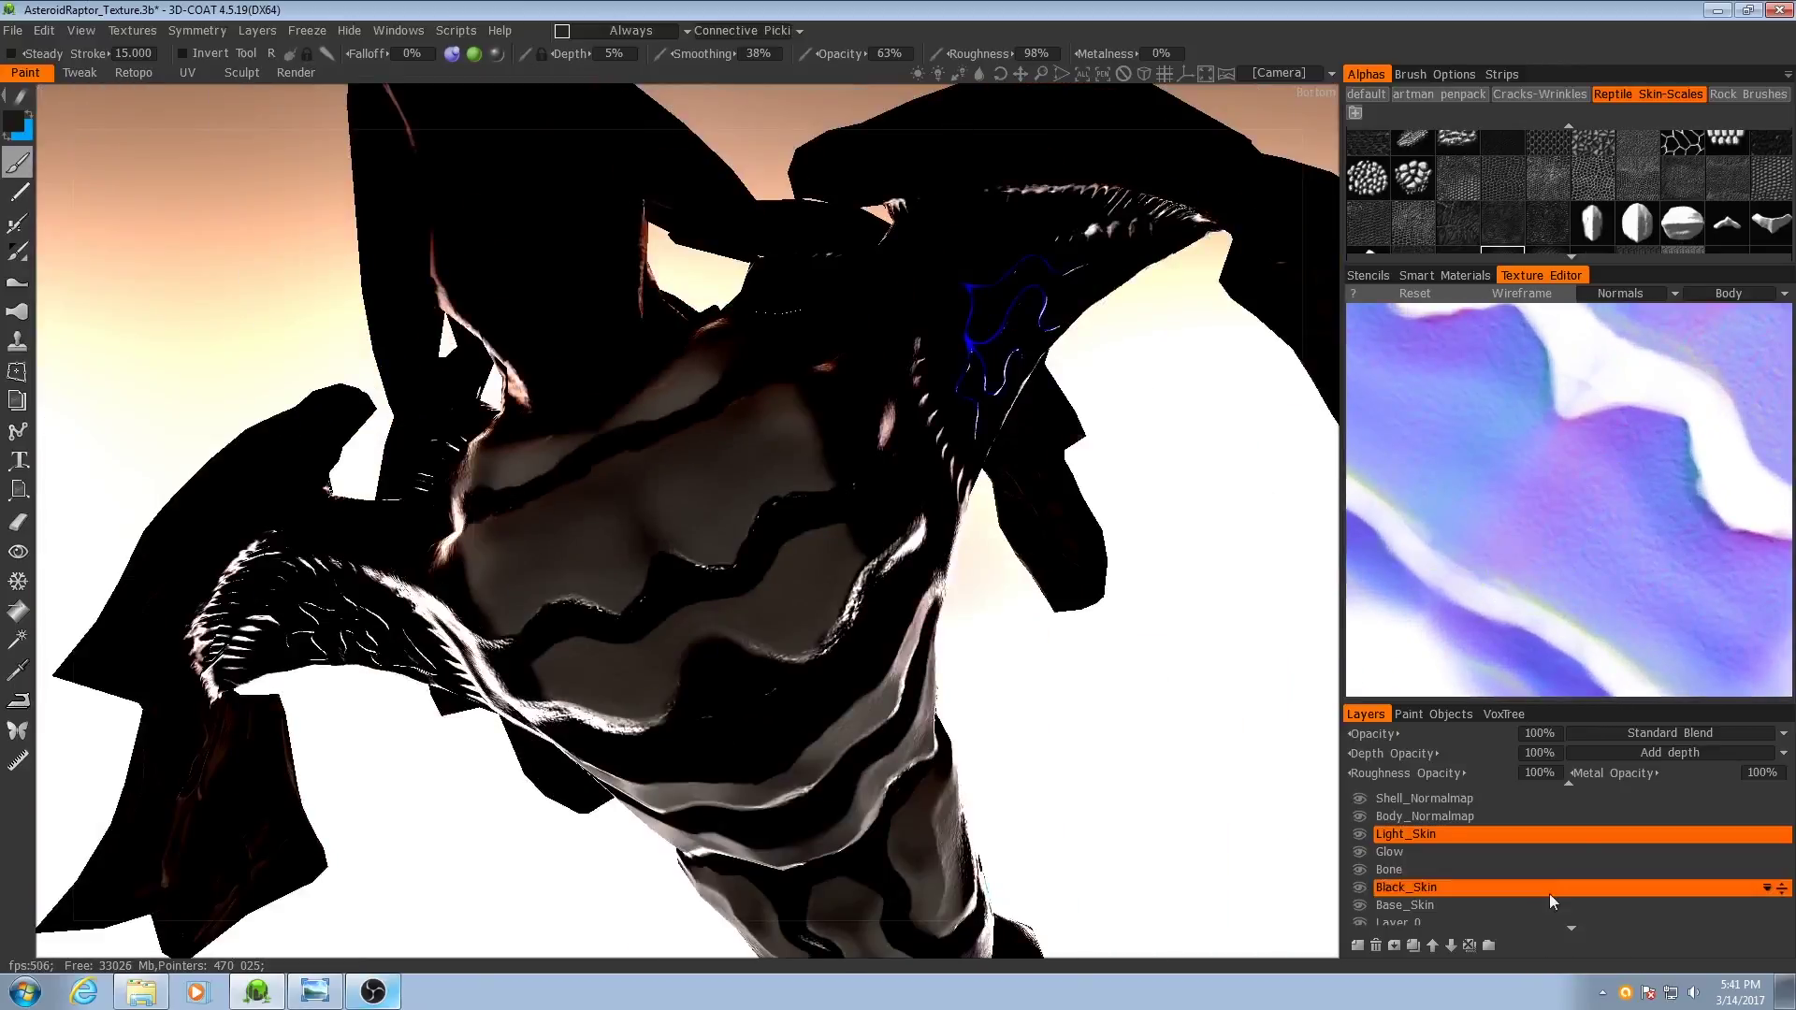
{"action": "scroll", "coordinate": [721, 533], "scroll_direction": "up", "scroll_amount": 5}
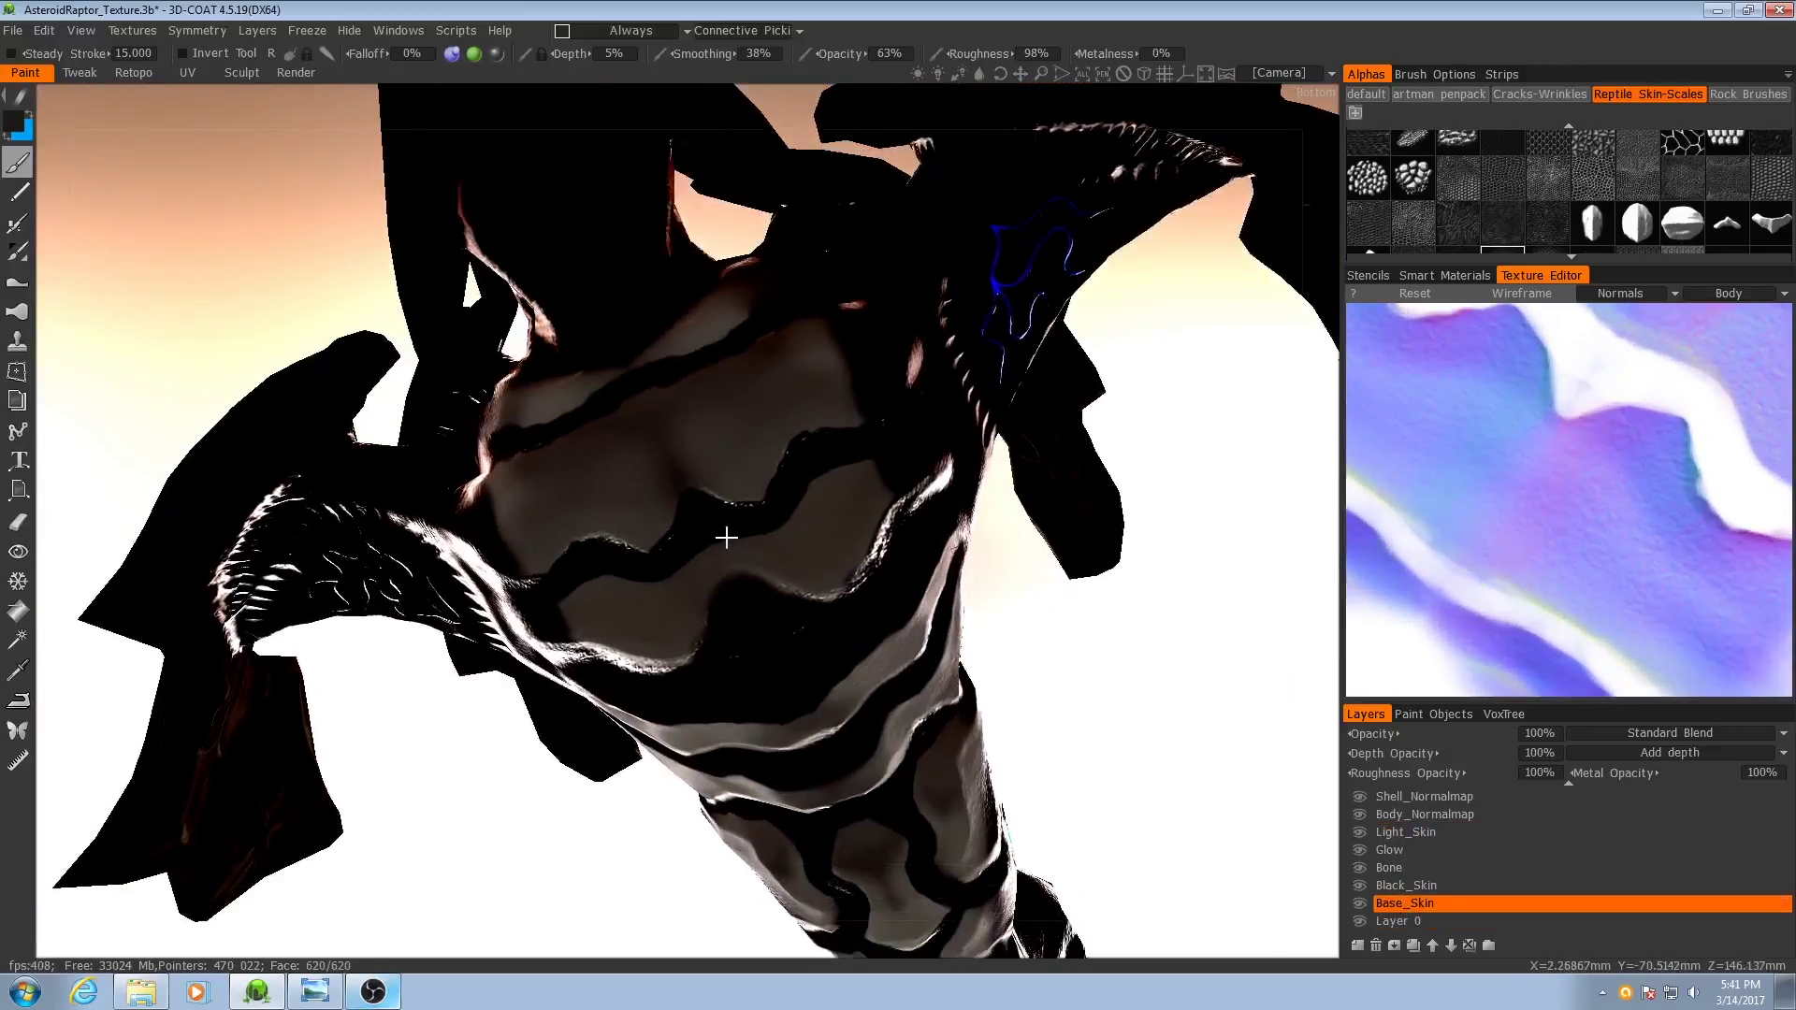
- Switch to the Eraser and choose a shape-based stroke mode for it
{"action": "left_click", "coordinate": [17, 526]}
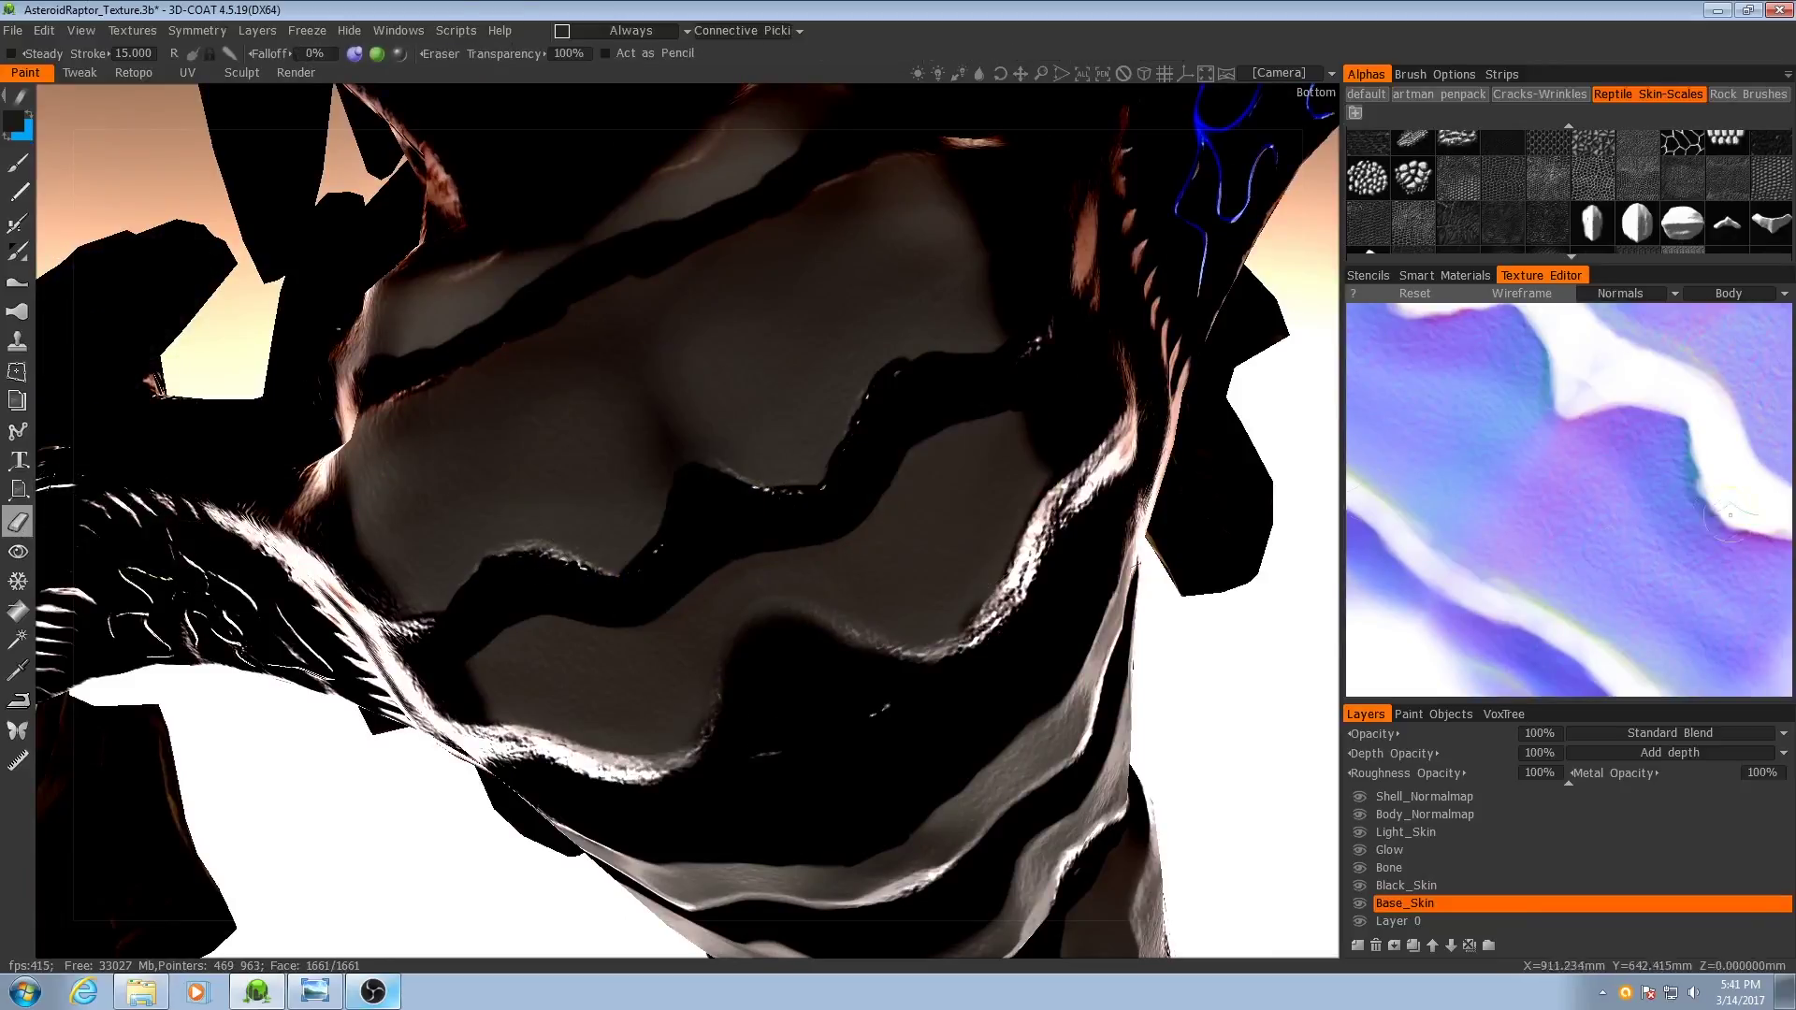
{"action": "scroll", "coordinate": [1566, 557], "scroll_direction": "down", "scroll_amount": 2}
{"action": "scroll", "coordinate": [1567, 558], "scroll_direction": "down", "scroll_amount": 10}
{"action": "mouse_move", "coordinate": [20, 98]}
{"action": "left_click", "coordinate": [299, 103]}
- Examine the unfrozen stripes along the creature's belly, flank and tail from several angles
{"action": "left_click_drag", "start_coordinate": [1049, 534], "coordinate": [970, 581], "text": "alt"}
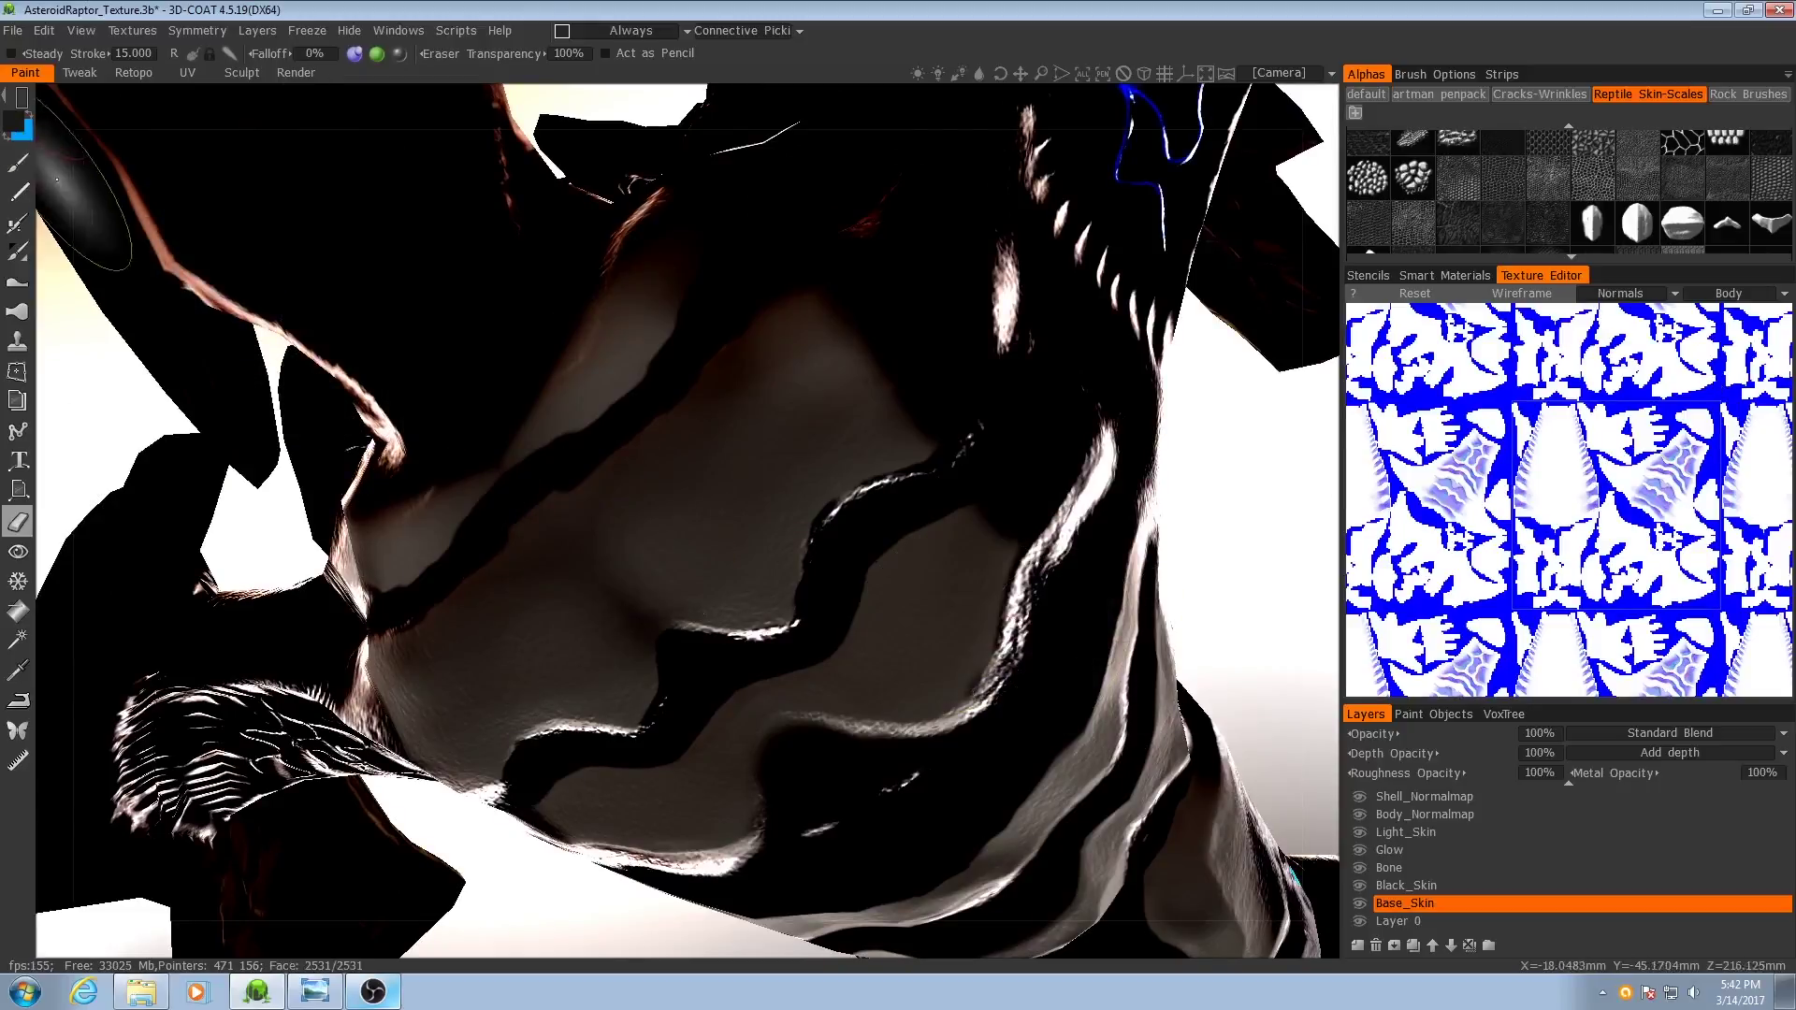
{"action": "mouse_move", "coordinate": [1061, 540]}
{"action": "left_mouse_down", "text": "alt"}
{"action": "mouse_move", "coordinate": [913, 573]}
{"action": "mouse_move", "coordinate": [746, 565]}
{"action": "mouse_move", "coordinate": [692, 643]}
{"action": "mouse_move", "coordinate": [561, 661]}
{"action": "mouse_move", "coordinate": [589, 609]}
{"action": "left_mouse_up", "text": "alt"}
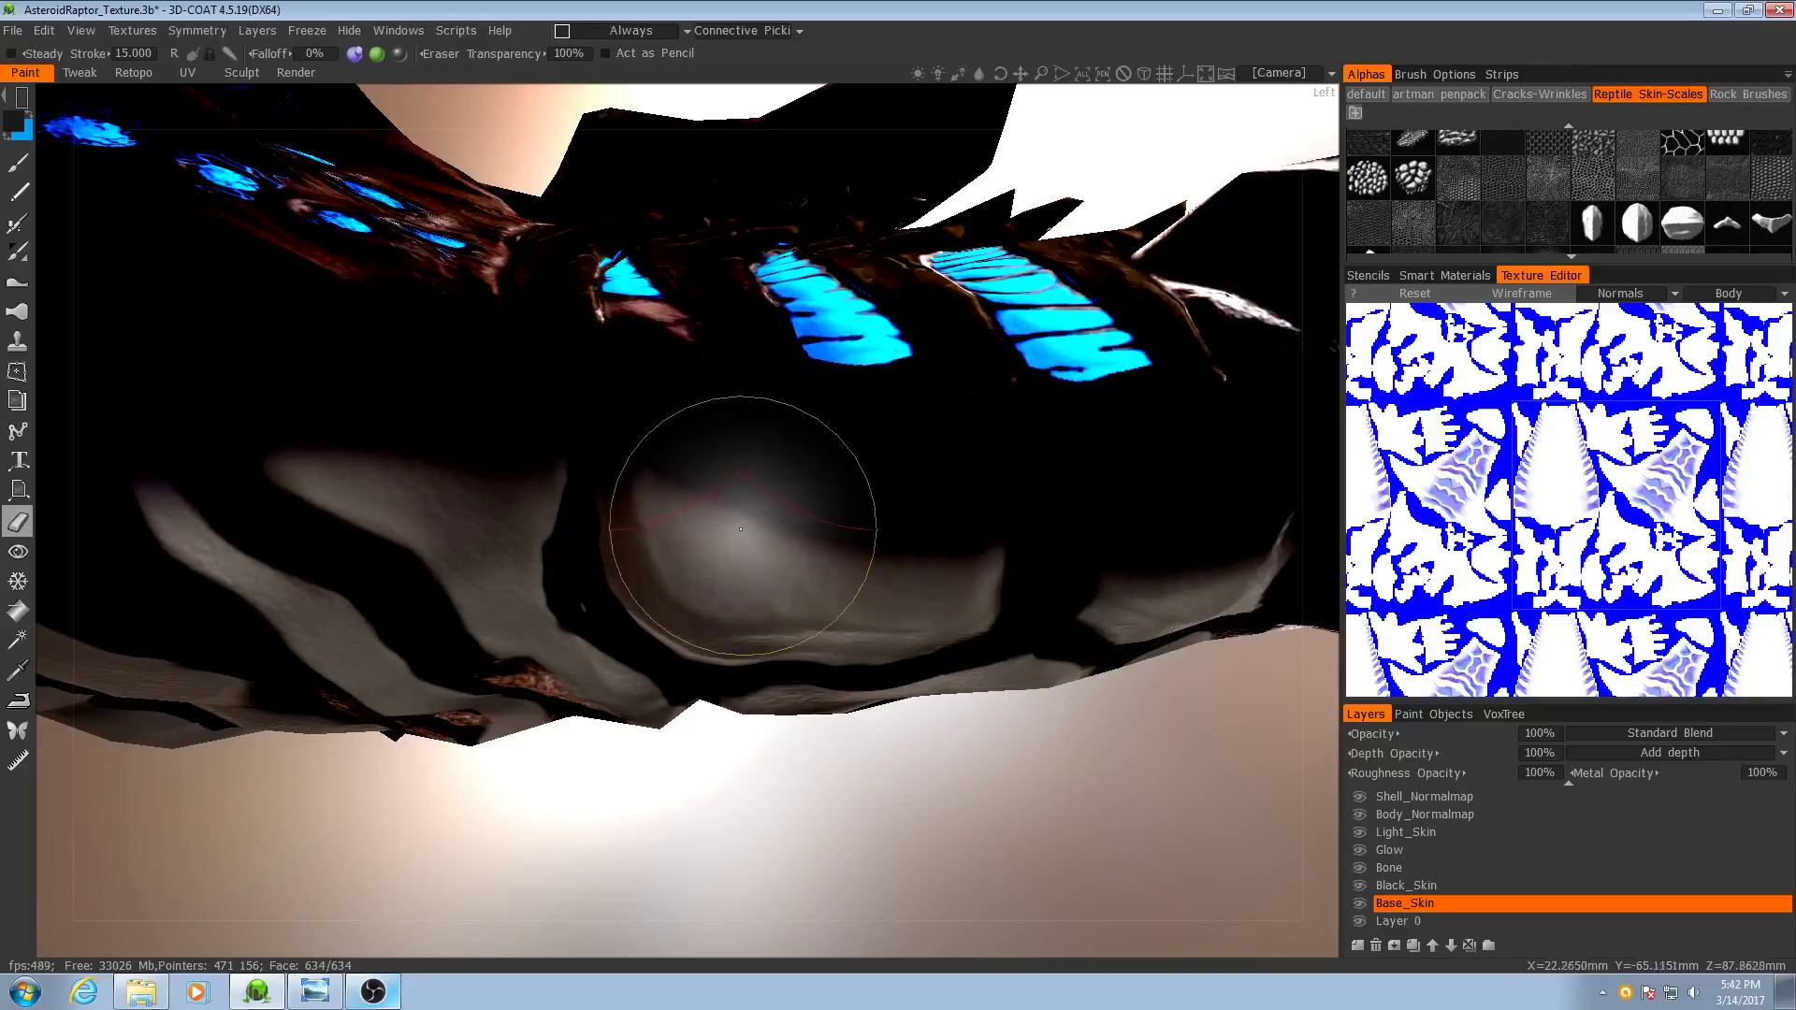
{"action": "left_click_drag", "start_coordinate": [734, 521], "coordinate": [661, 547], "text": "alt"}
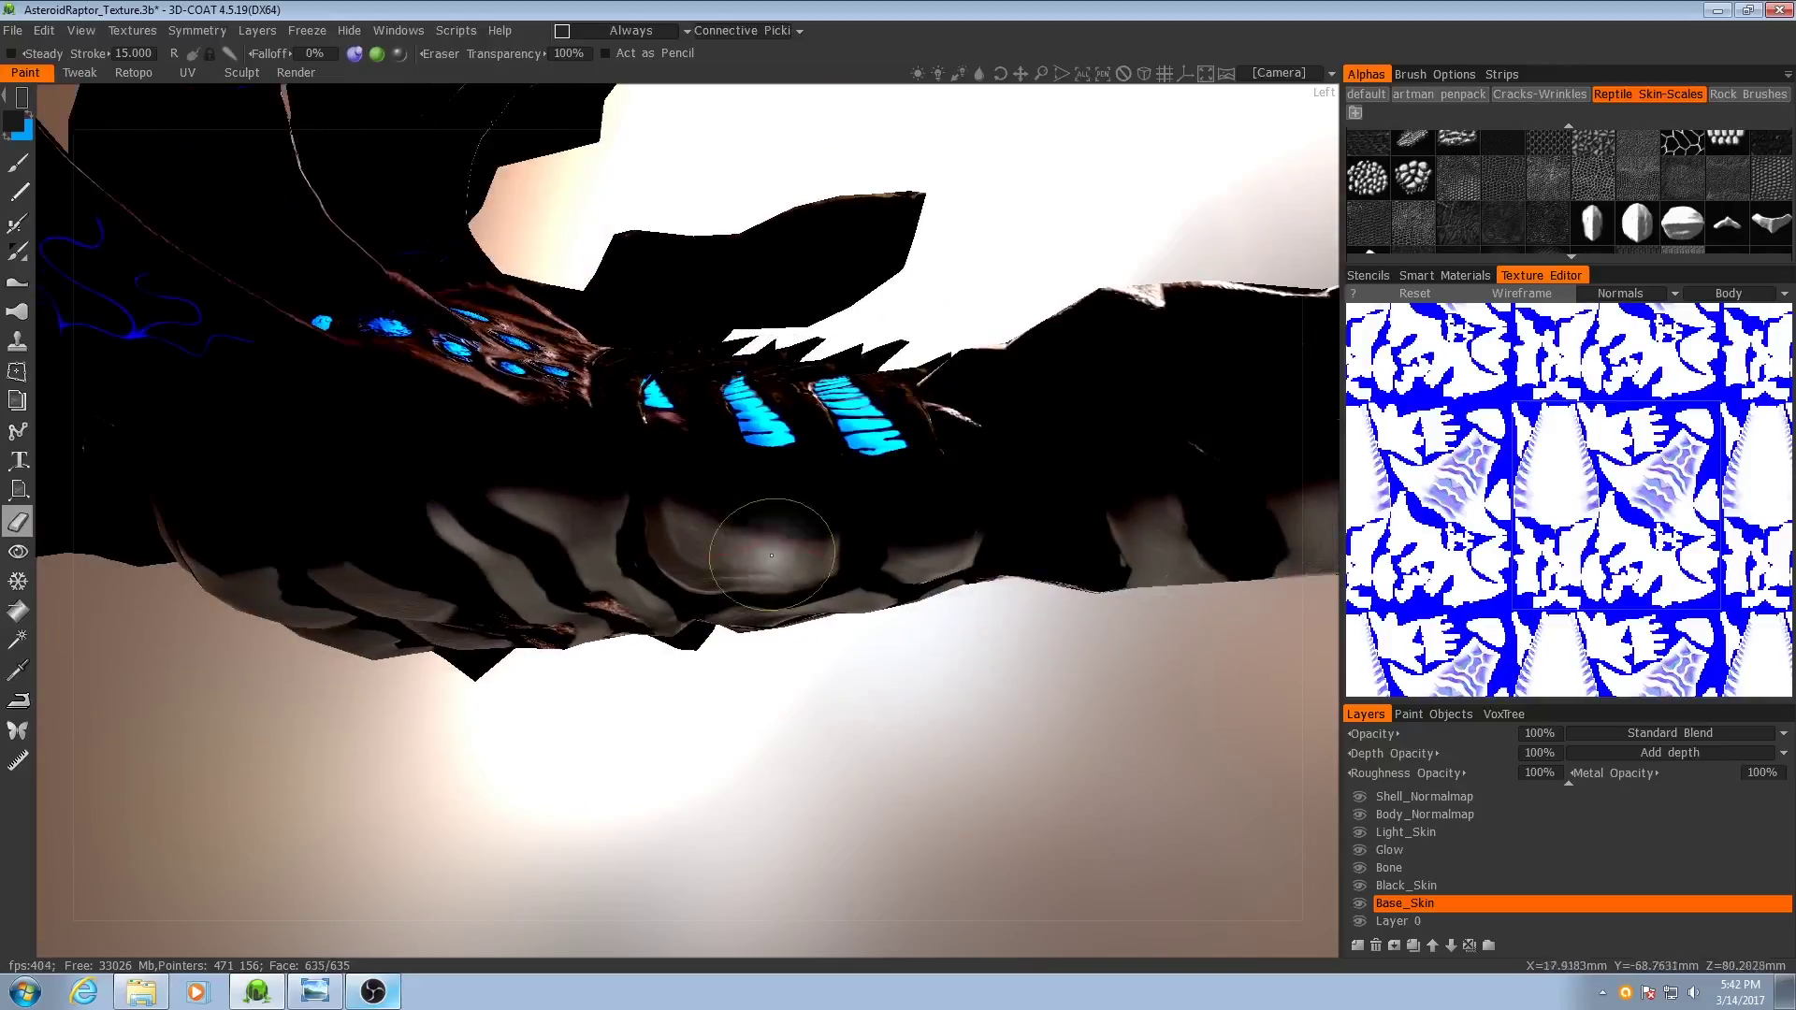
{"action": "mouse_move", "coordinate": [982, 550]}
{"action": "middle_mouse_down", "text": "alt"}
{"action": "mouse_move", "coordinate": [593, 511]}
{"action": "mouse_move", "coordinate": [389, 550]}
{"action": "middle_mouse_up", "text": "alt"}
{"action": "right_click_drag", "start_coordinate": [389, 550], "coordinate": [930, 509], "text": "alt"}
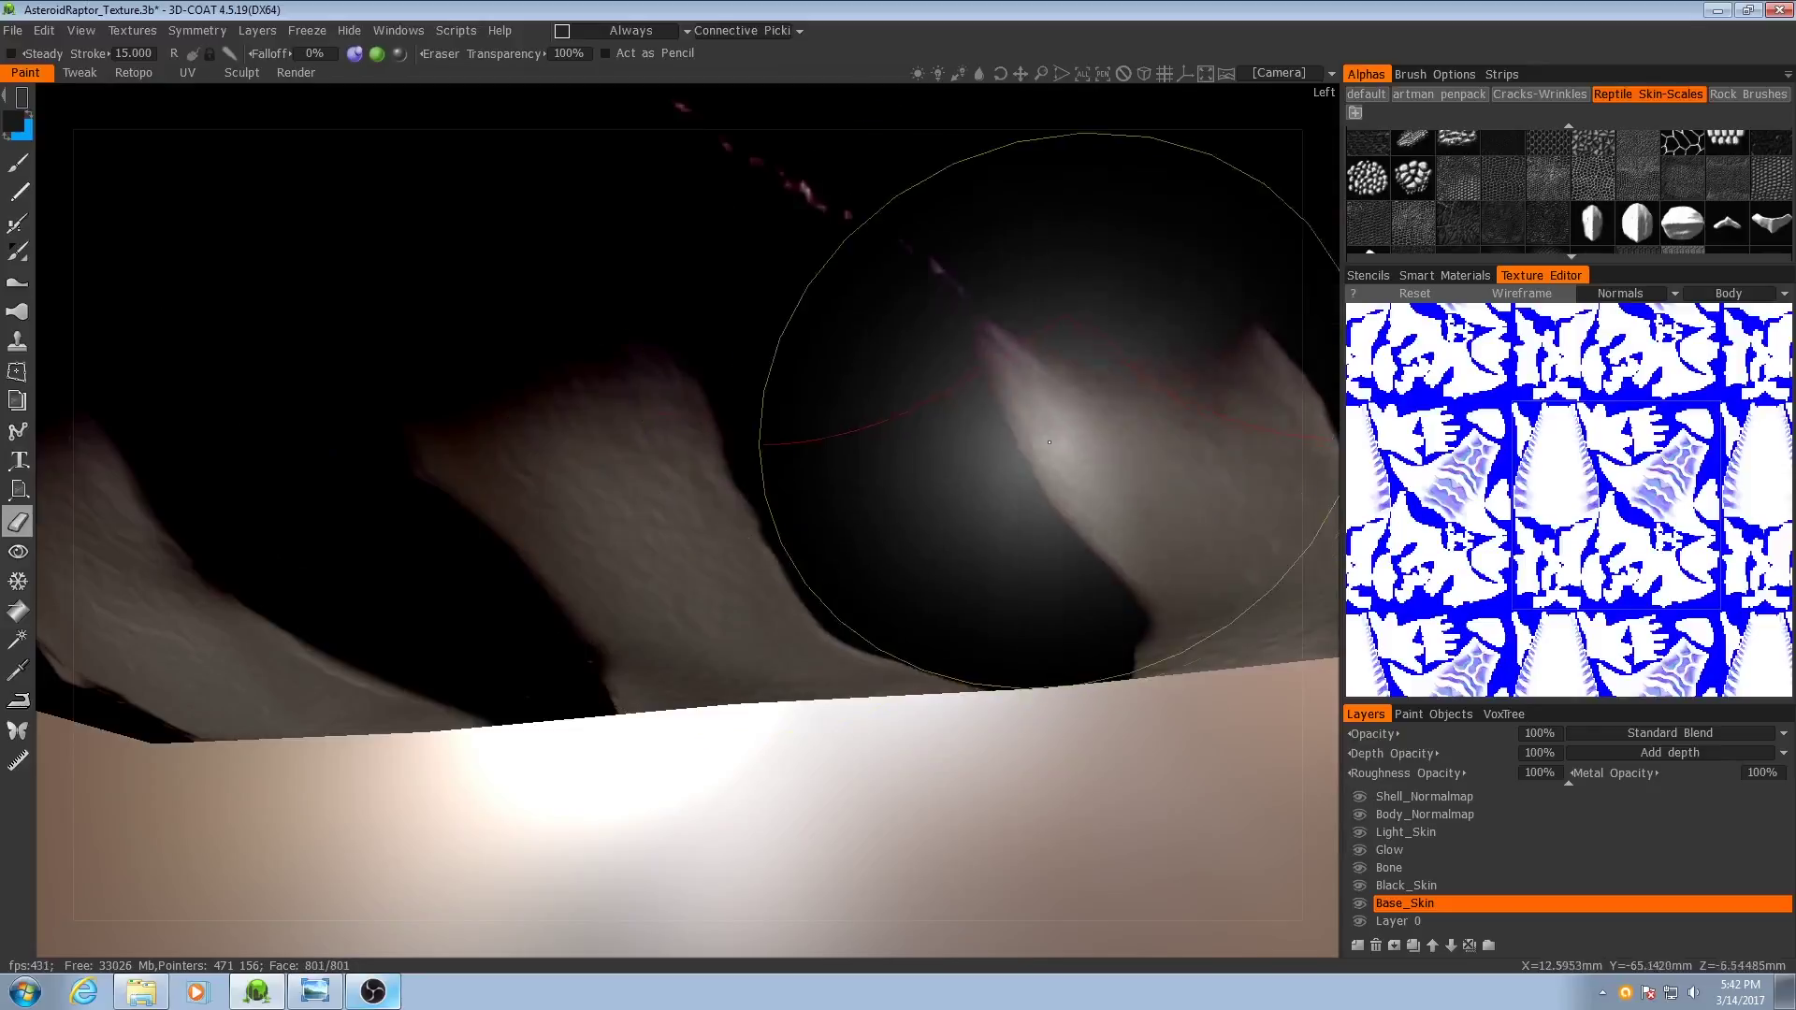
{"action": "right_click_drag", "start_coordinate": [1050, 442], "coordinate": [790, 469], "text": "alt"}
{"action": "middle_click_drag", "start_coordinate": [652, 491], "coordinate": [726, 561], "text": "alt"}
{"action": "right_click_drag", "start_coordinate": [725, 561], "coordinate": [569, 586], "text": "alt"}
{"action": "left_click_drag", "start_coordinate": [569, 586], "coordinate": [835, 585], "text": "alt"}
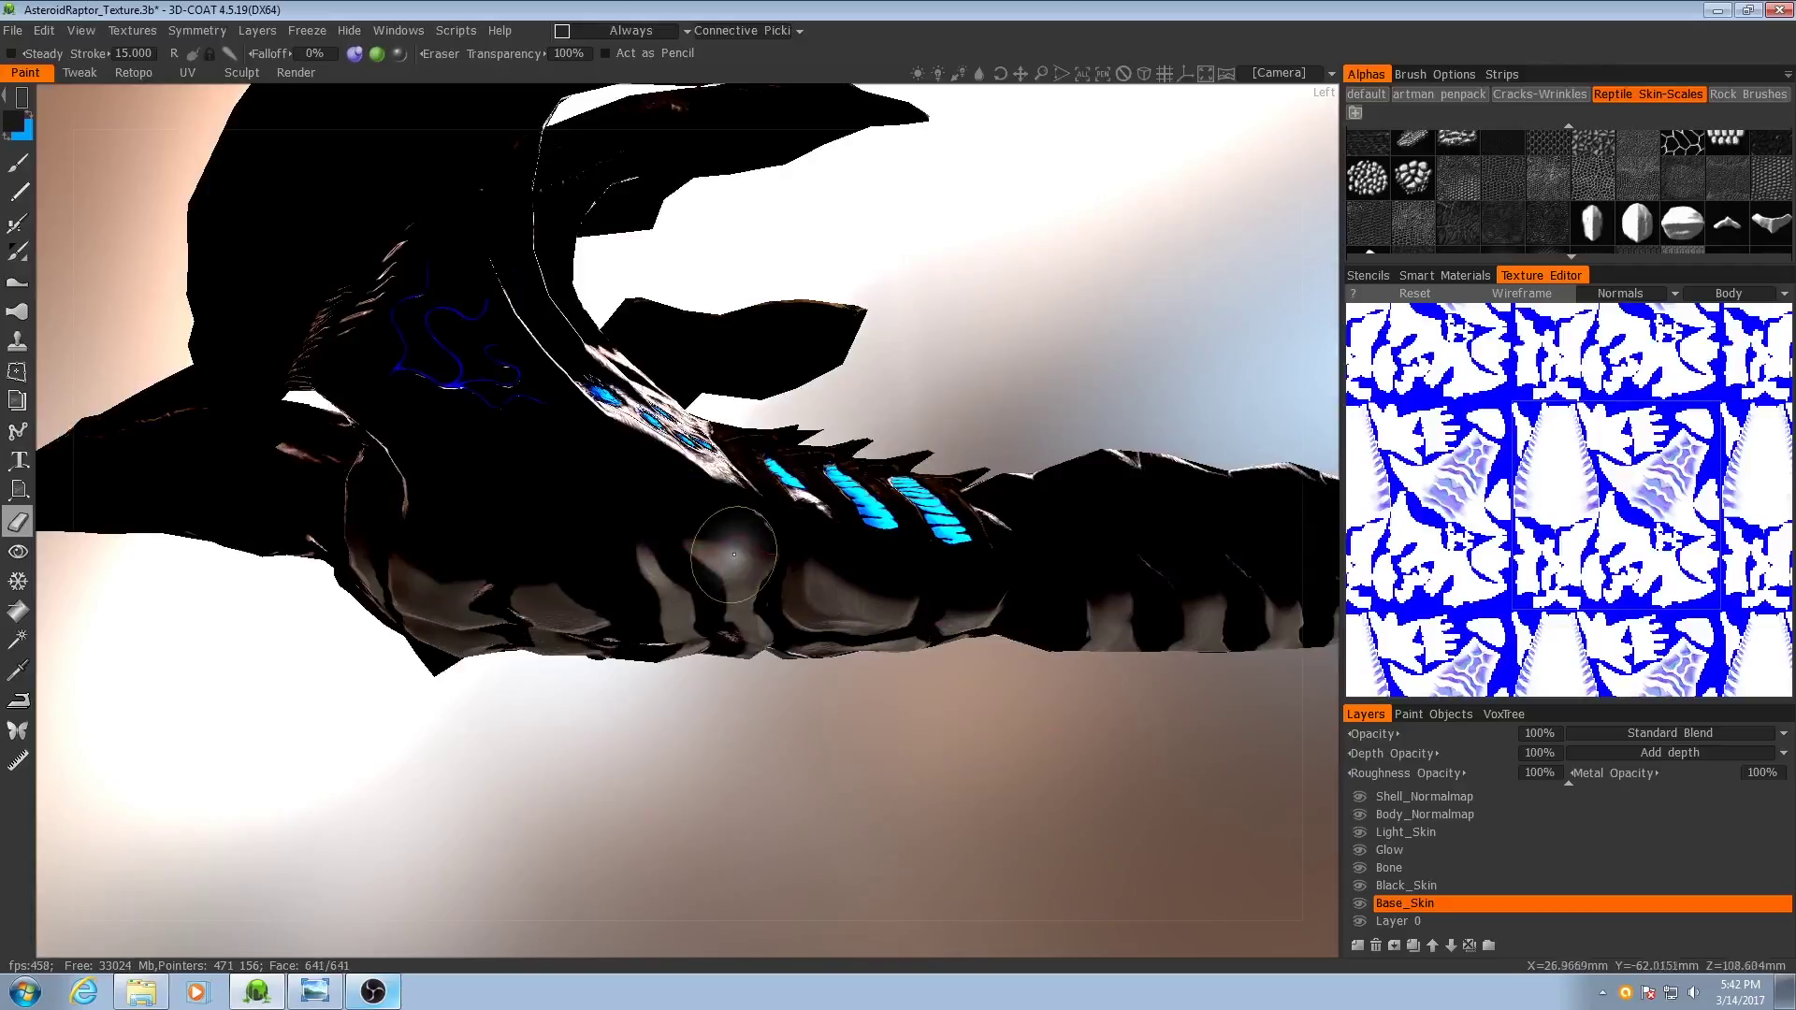
{"action": "right_click_drag", "start_coordinate": [726, 550], "coordinate": [776, 540], "text": "alt"}
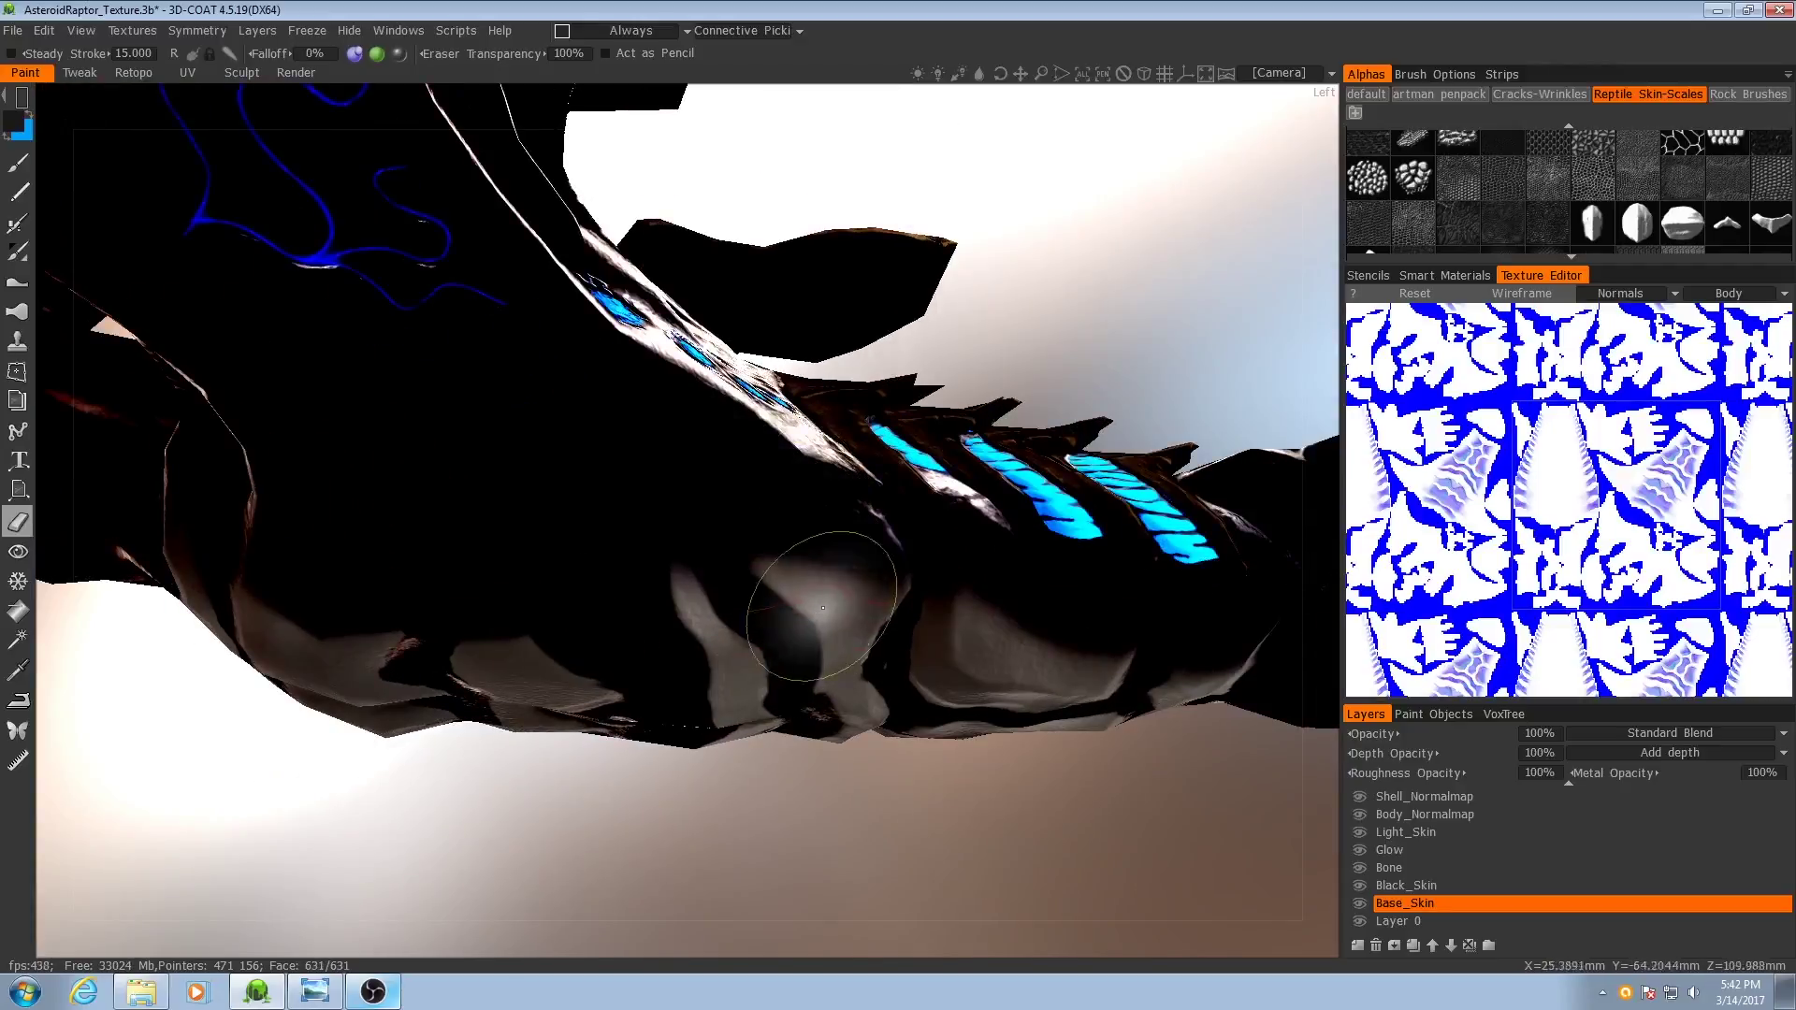
{"action": "left_click_drag", "start_coordinate": [475, 645], "coordinate": [836, 561], "text": "alt"}
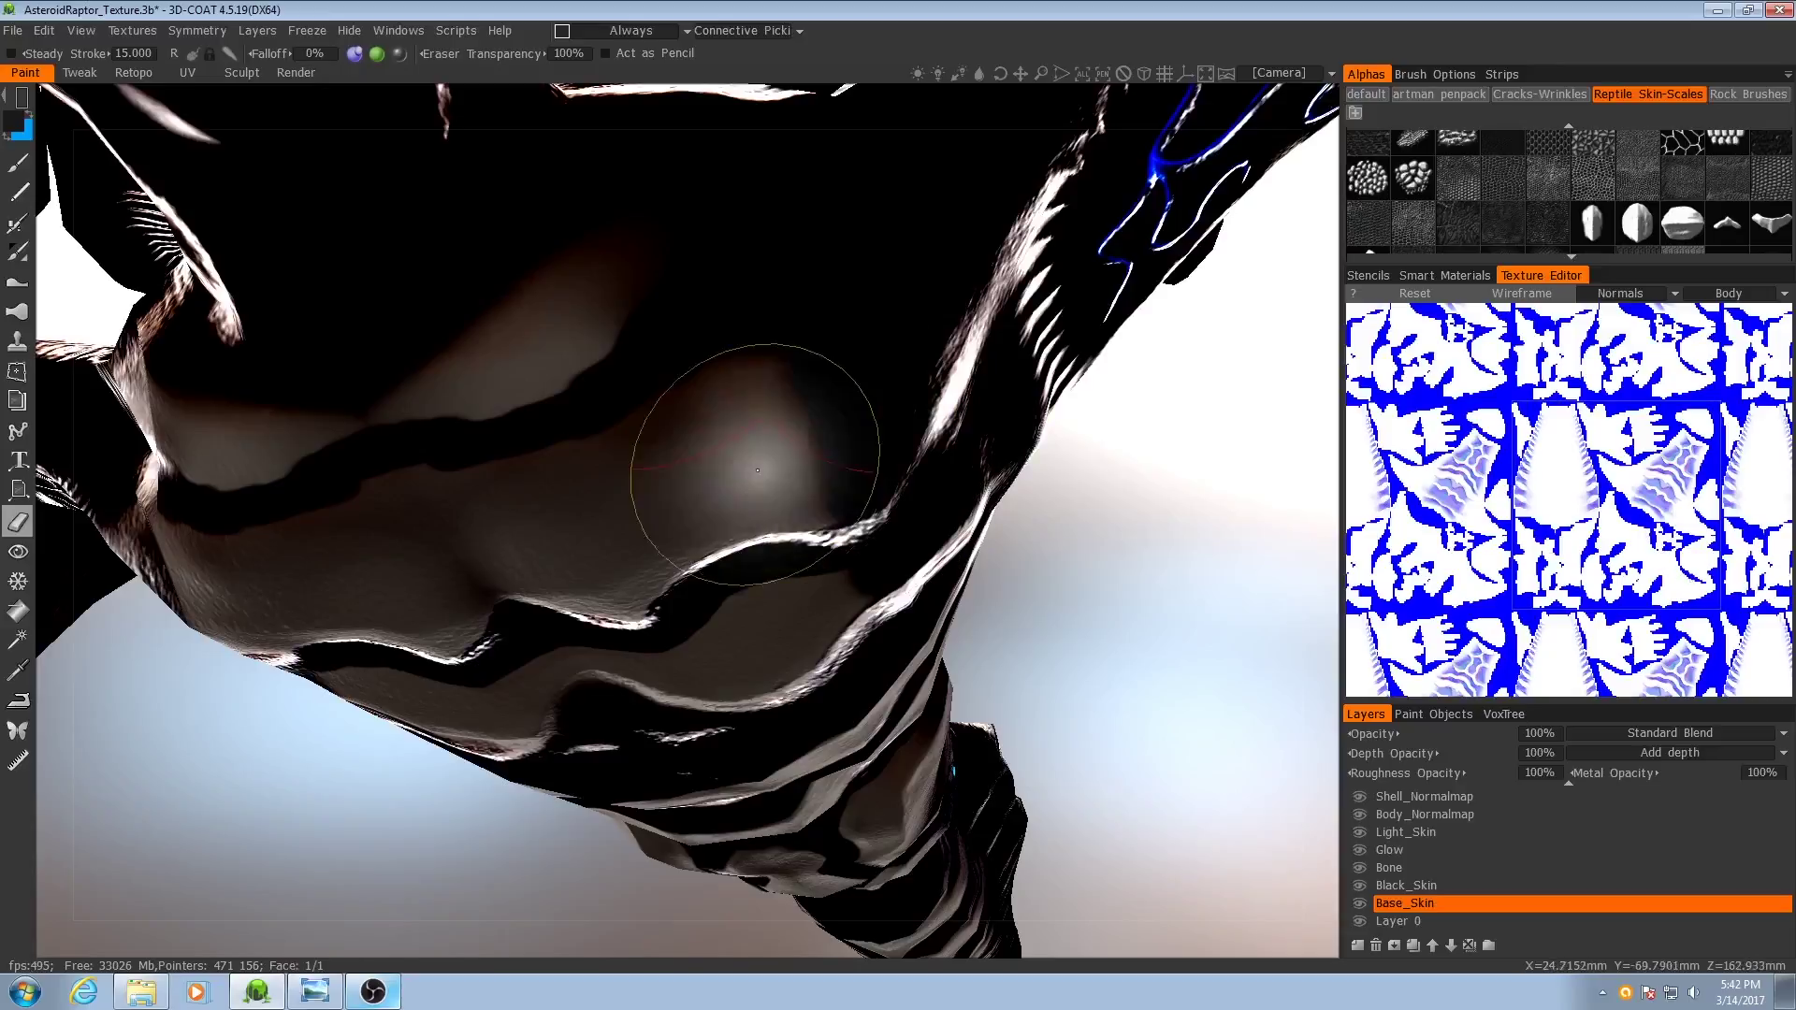
{"action": "left_click_drag", "start_coordinate": [771, 436], "coordinate": [754, 466], "text": "alt"}
{"action": "right_click_drag", "start_coordinate": [673, 554], "coordinate": [669, 513], "text": "alt"}
{"action": "left_click_drag", "start_coordinate": [669, 513], "coordinate": [622, 468], "text": "alt"}
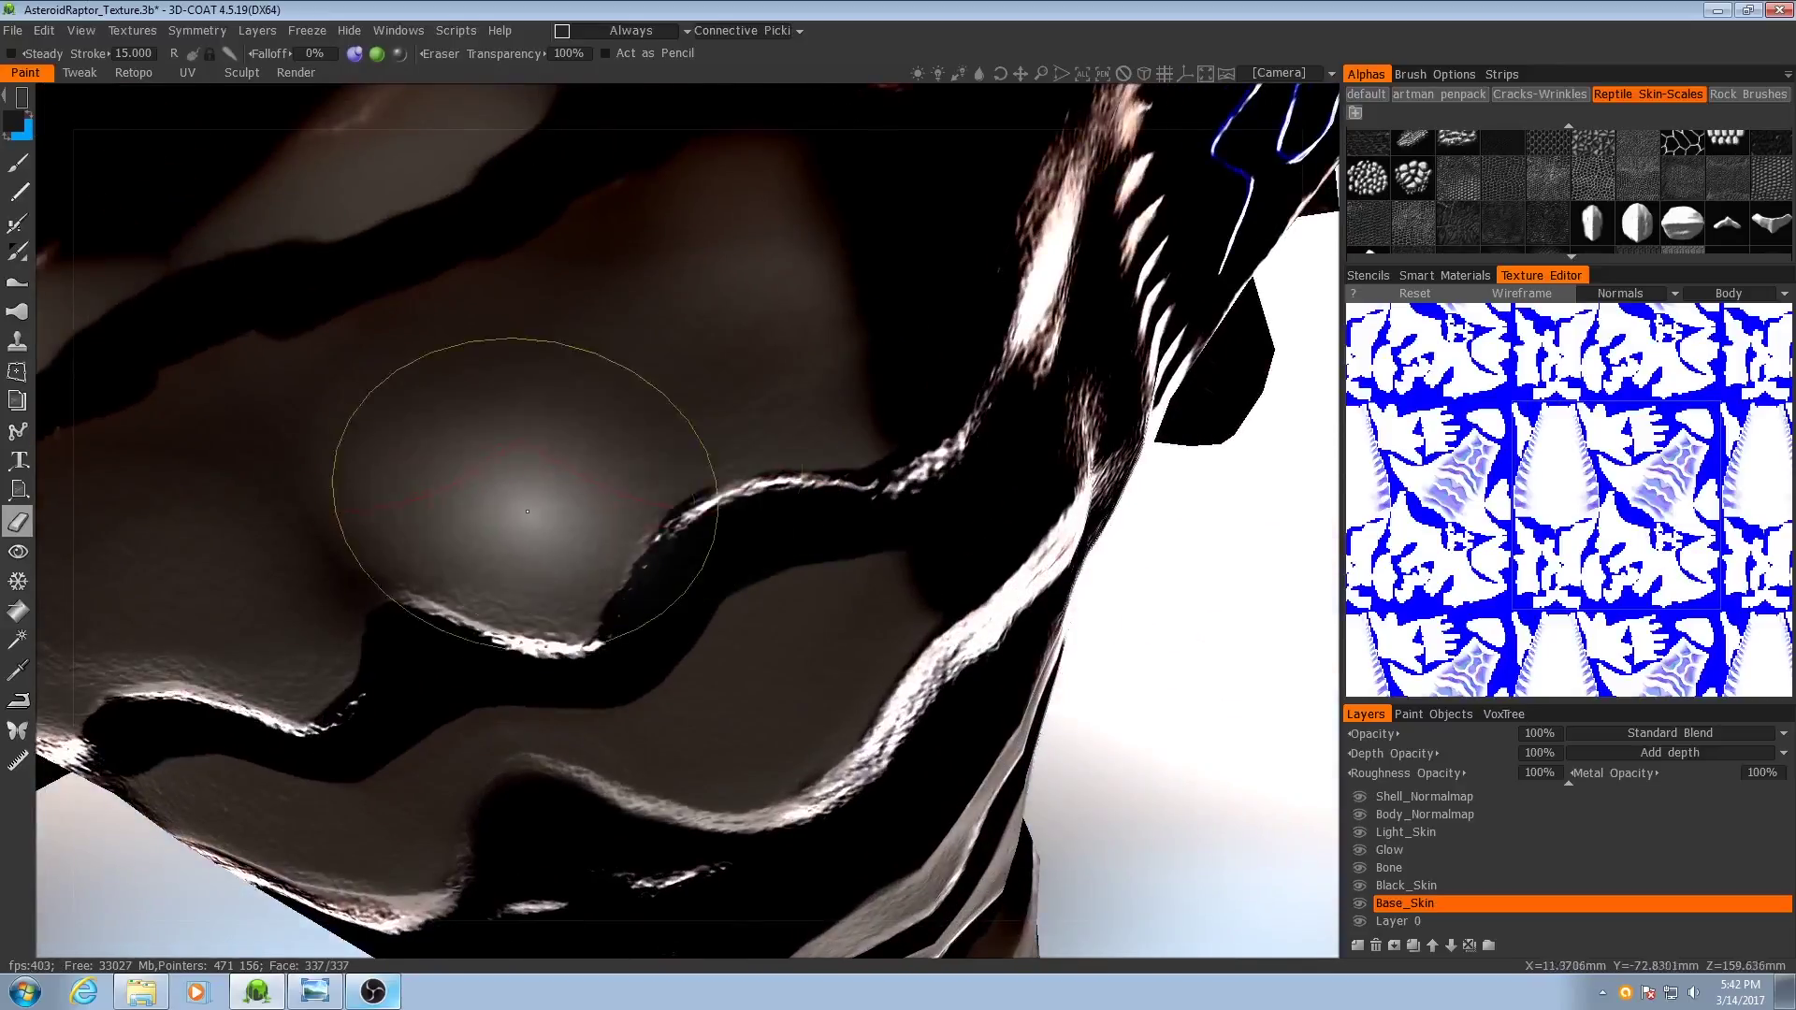
{"action": "middle_click_drag", "start_coordinate": [564, 547], "coordinate": [731, 560], "text": "alt"}
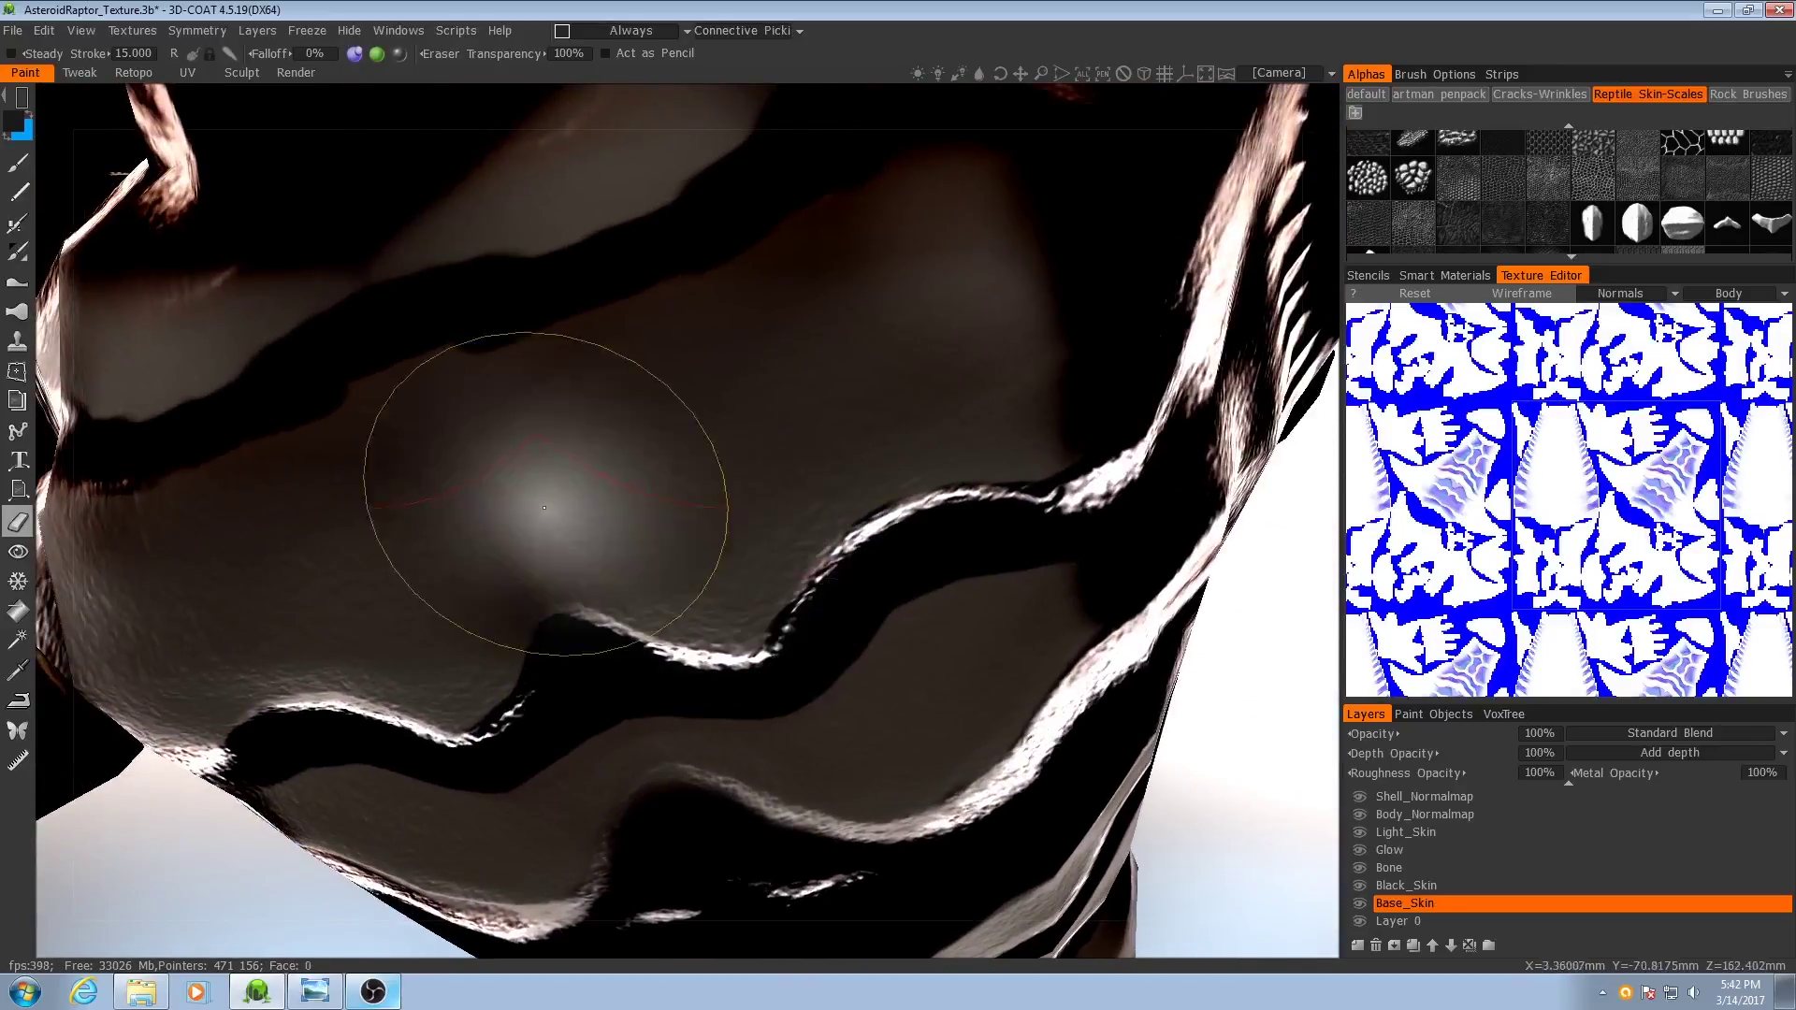
- Return the Eraser to a brush-style stroke and restrict it to depth by turning off the colour and gloss channels
{"action": "left_click", "coordinate": [28, 101]}
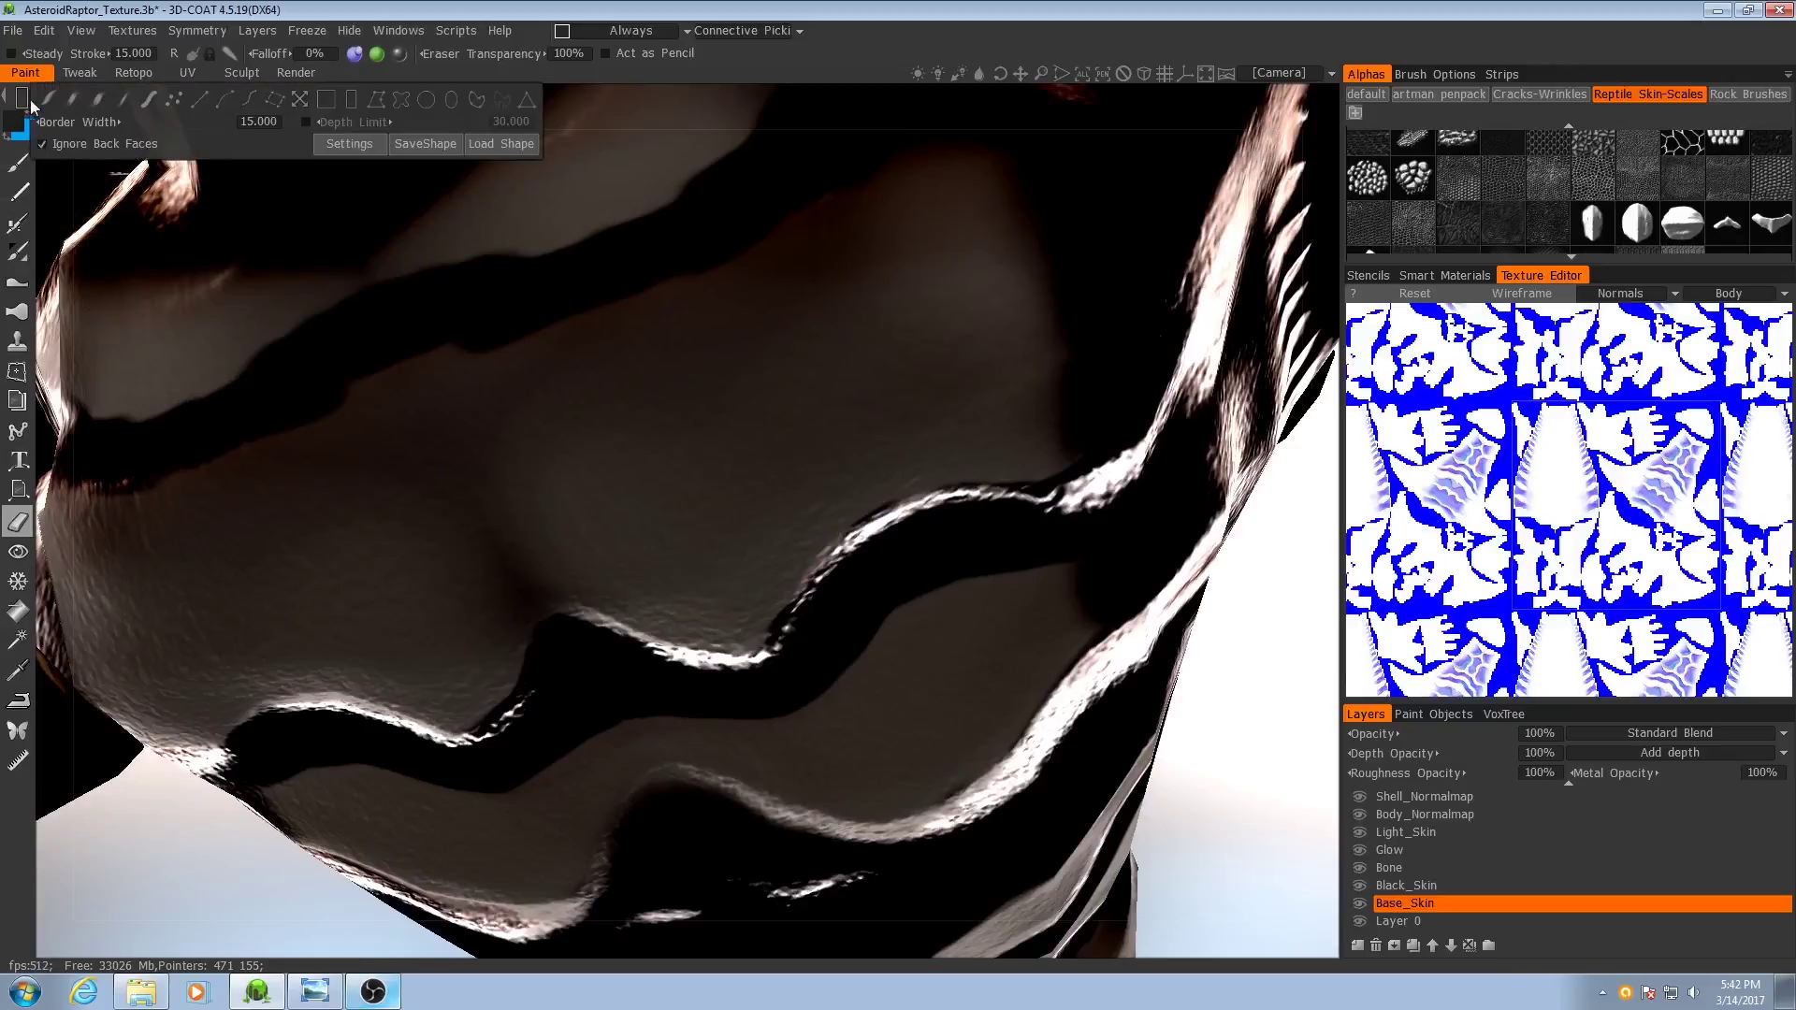
{"action": "left_click", "coordinate": [71, 106]}
{"action": "right_click_drag", "start_coordinate": [637, 509], "coordinate": [632, 534], "text": "alt"}
{"action": "left_click_drag", "start_coordinate": [632, 533], "coordinate": [630, 477], "text": "alt"}
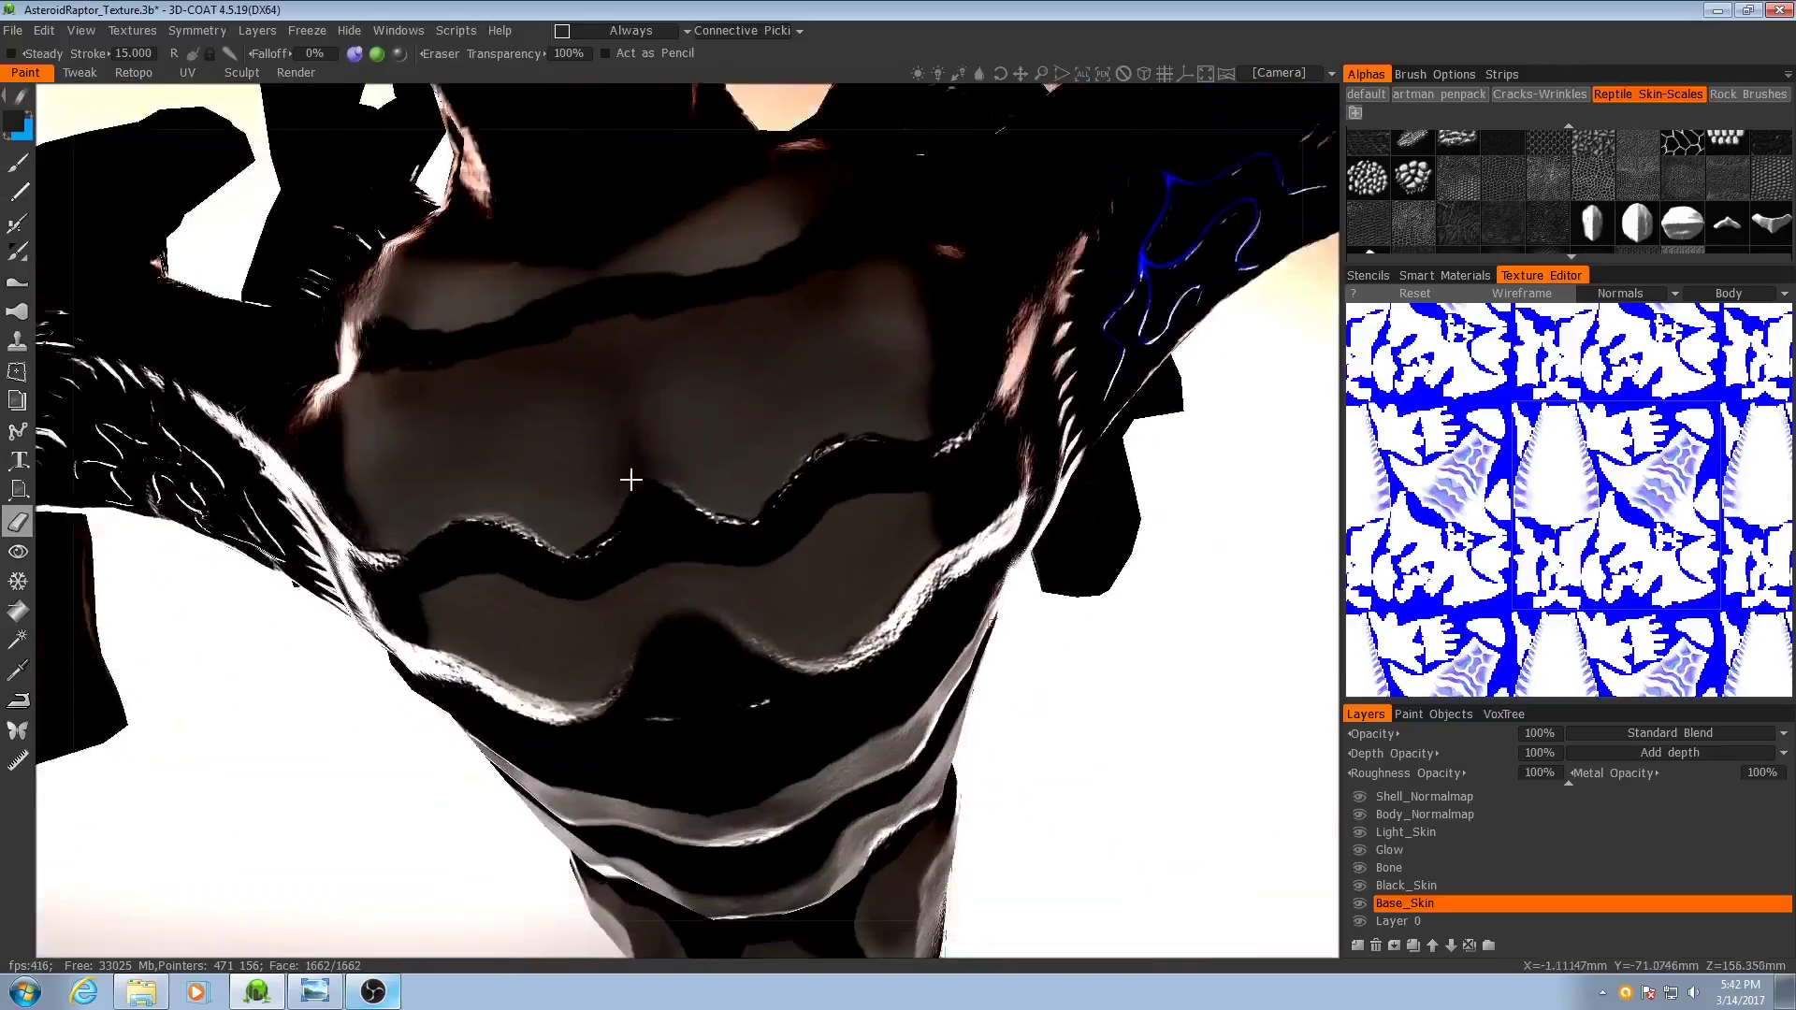
{"action": "right_click_drag", "start_coordinate": [629, 477], "coordinate": [685, 506], "text": "alt"}
{"action": "mouse_move", "coordinate": [375, 60]}
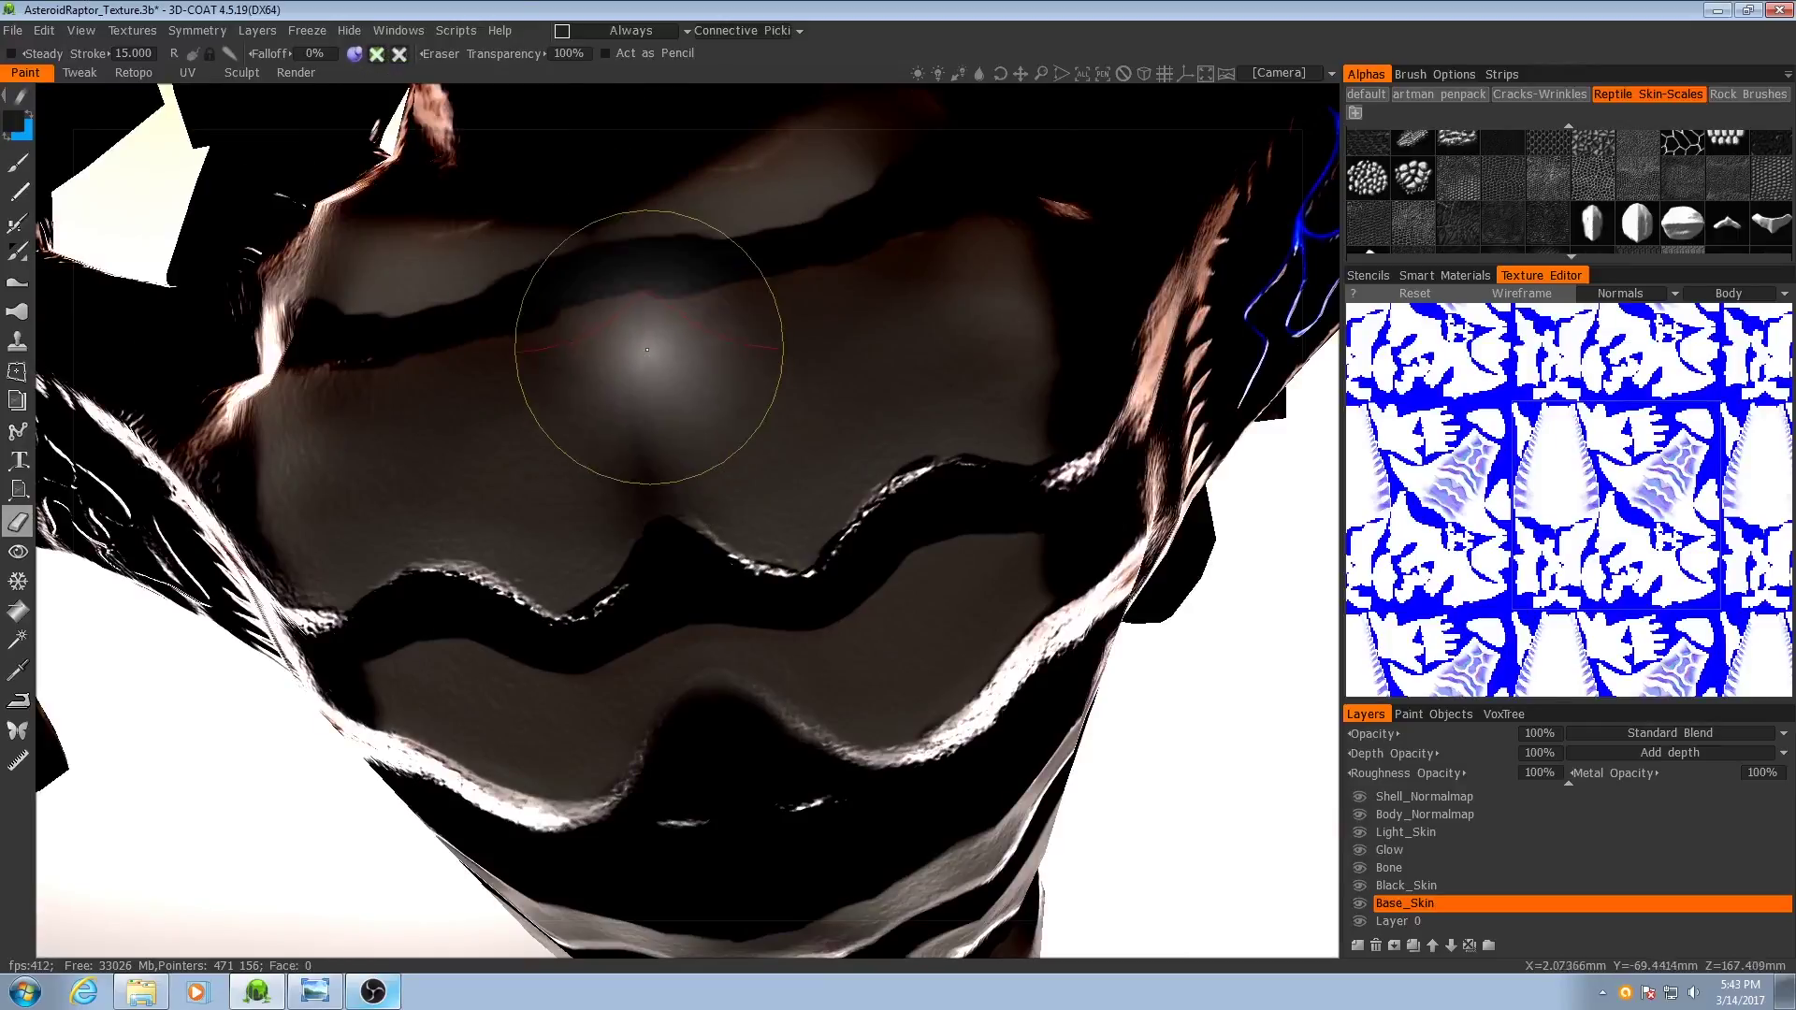
- Erase the depth detail on the unfrozen belly stripes of the Base_Skin layer
{"action": "middle_click_drag", "start_coordinate": [606, 801], "coordinate": [626, 428]}
{"action": "middle_click_drag", "start_coordinate": [697, 524], "coordinate": [589, 476]}
{"action": "middle_click_drag", "start_coordinate": [655, 530], "coordinate": [593, 567]}
{"action": "mouse_move", "coordinate": [617, 473]}
{"action": "middle_mouse_down"}
{"action": "mouse_move", "coordinate": [634, 585]}
{"action": "mouse_move", "coordinate": [618, 524]}
{"action": "mouse_move", "coordinate": [830, 605]}
{"action": "mouse_move", "coordinate": [838, 501]}
{"action": "mouse_move", "coordinate": [741, 561]}
{"action": "middle_mouse_up"}
{"action": "middle_click_drag", "start_coordinate": [577, 663], "coordinate": [1024, 383]}
{"action": "mouse_move", "coordinate": [661, 581]}
{"action": "middle_mouse_down"}
{"action": "mouse_move", "coordinate": [524, 476]}
{"action": "mouse_move", "coordinate": [866, 485]}
{"action": "middle_mouse_up"}
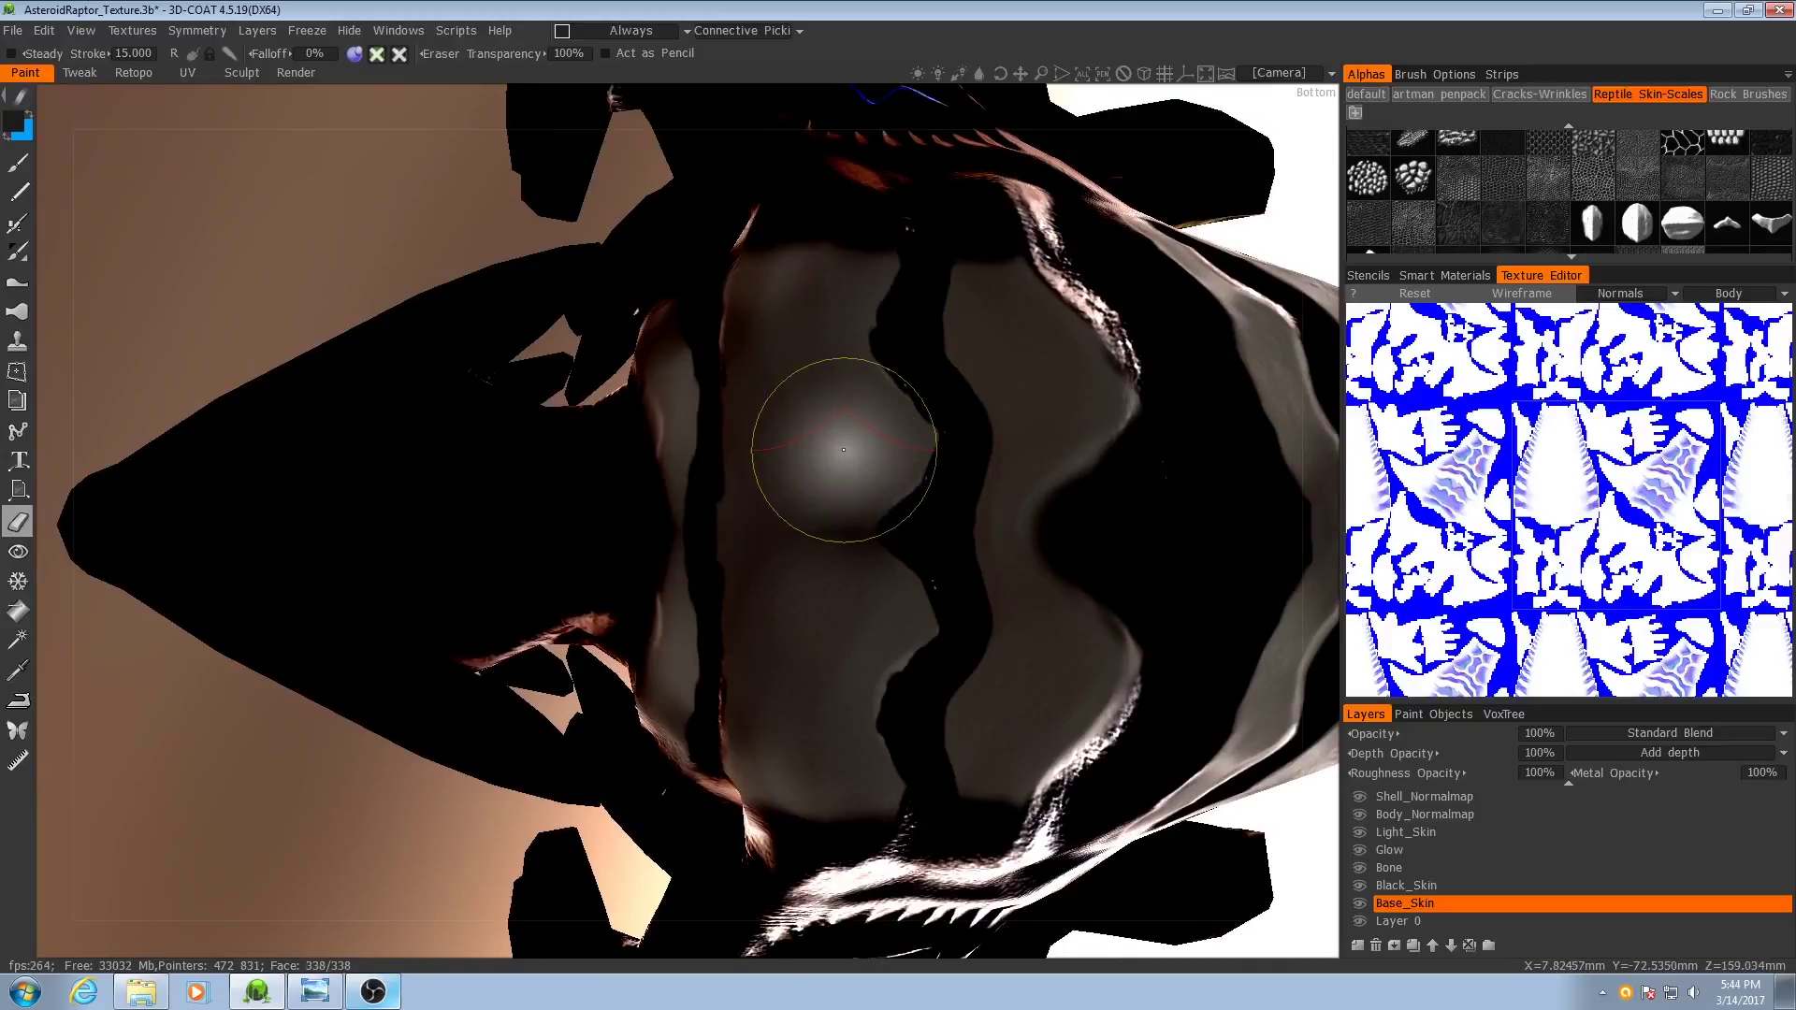
- Switch to the Brush tool and use the SCLES01 scale alpha from the Reptile Skin-Scales set
{"action": "left_click", "coordinate": [17, 163]}
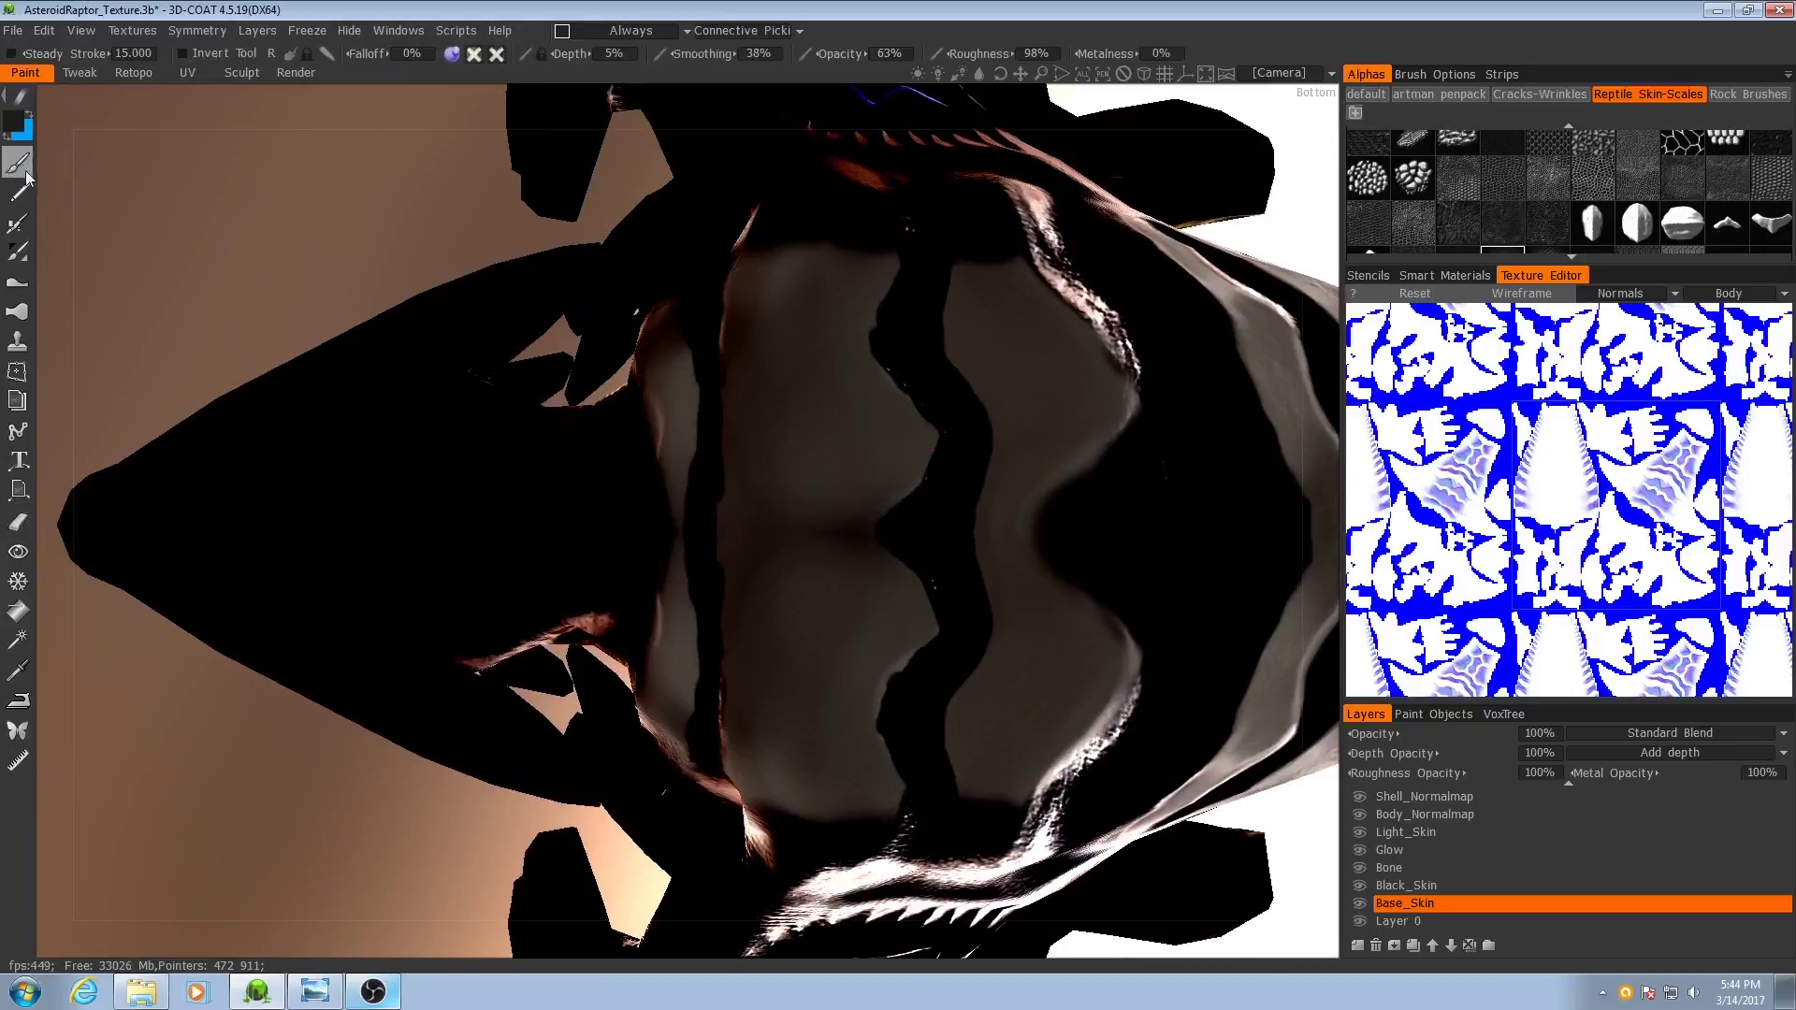
{"action": "scroll", "coordinate": [1496, 192], "scroll_direction": "down", "scroll_amount": 1}
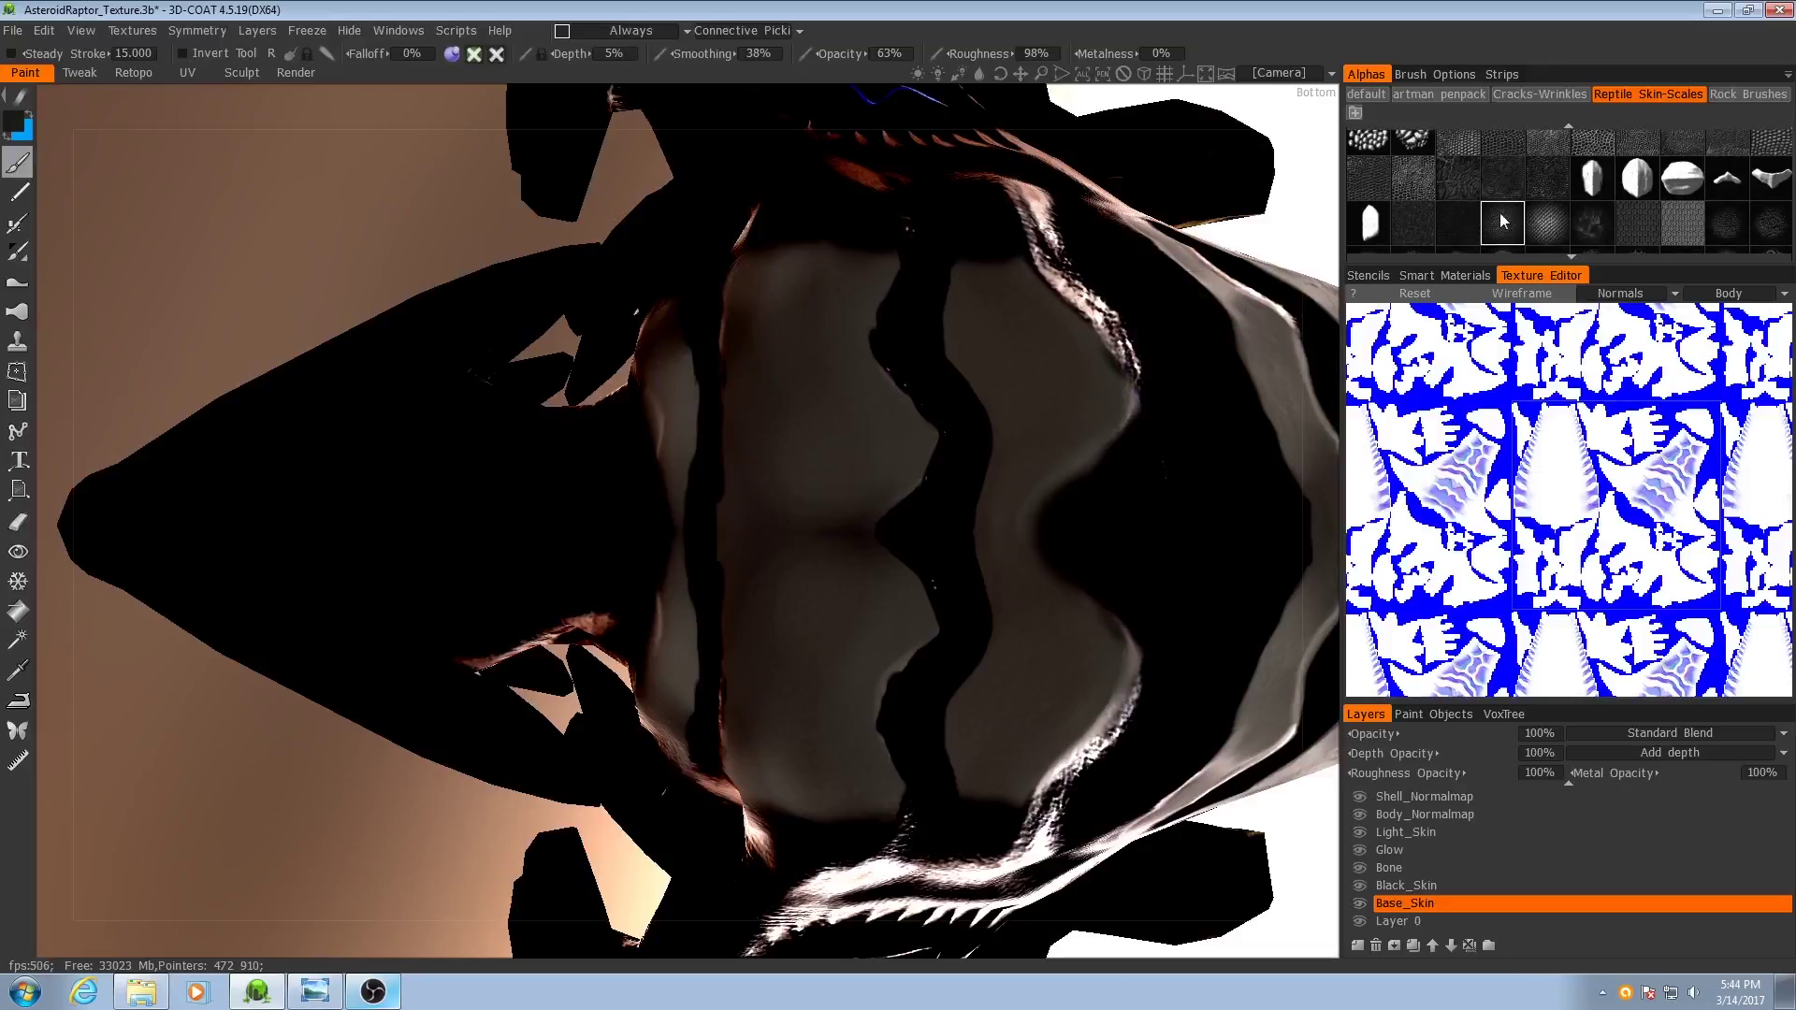
{"action": "mouse_move", "coordinate": [1498, 224]}
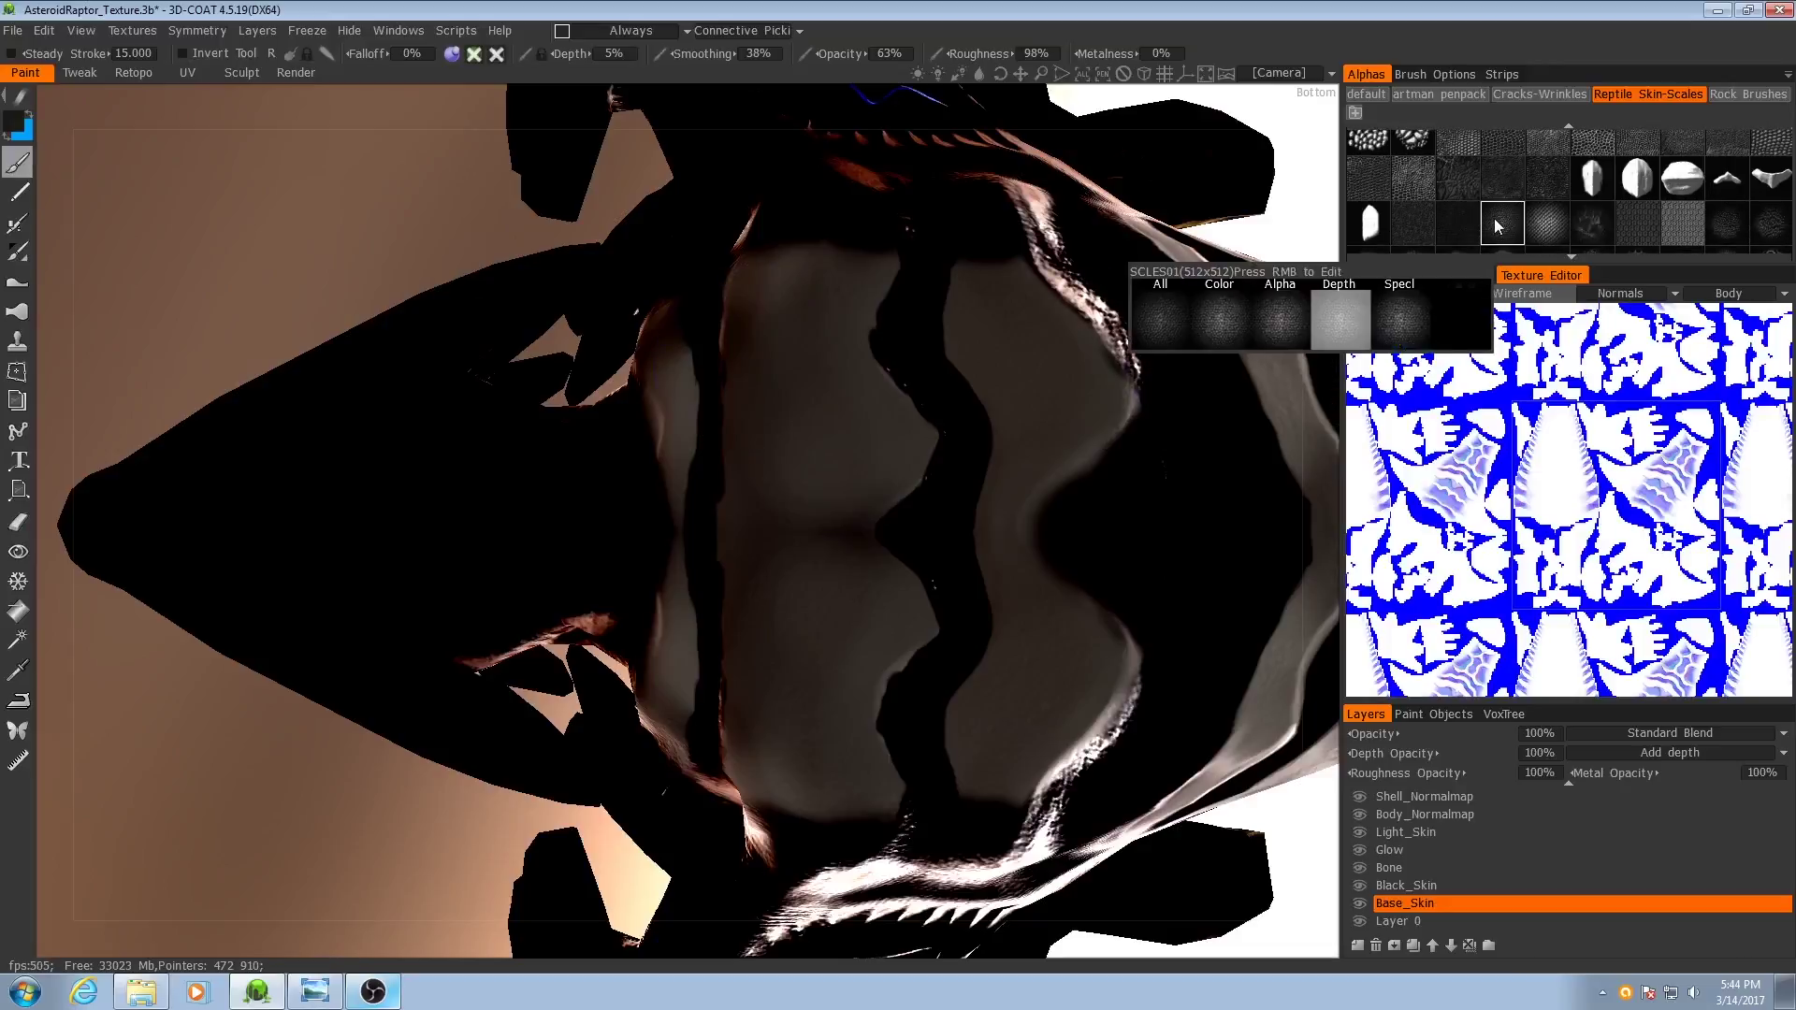
- Set the foreground colour to dark brown (red 23.516, green 20.539, blue 17.544) and enable colour painting for the brush
{"action": "left_click", "coordinate": [18, 125]}
{"action": "left_click_drag", "start_coordinate": [561, 639], "coordinate": [554, 631]}
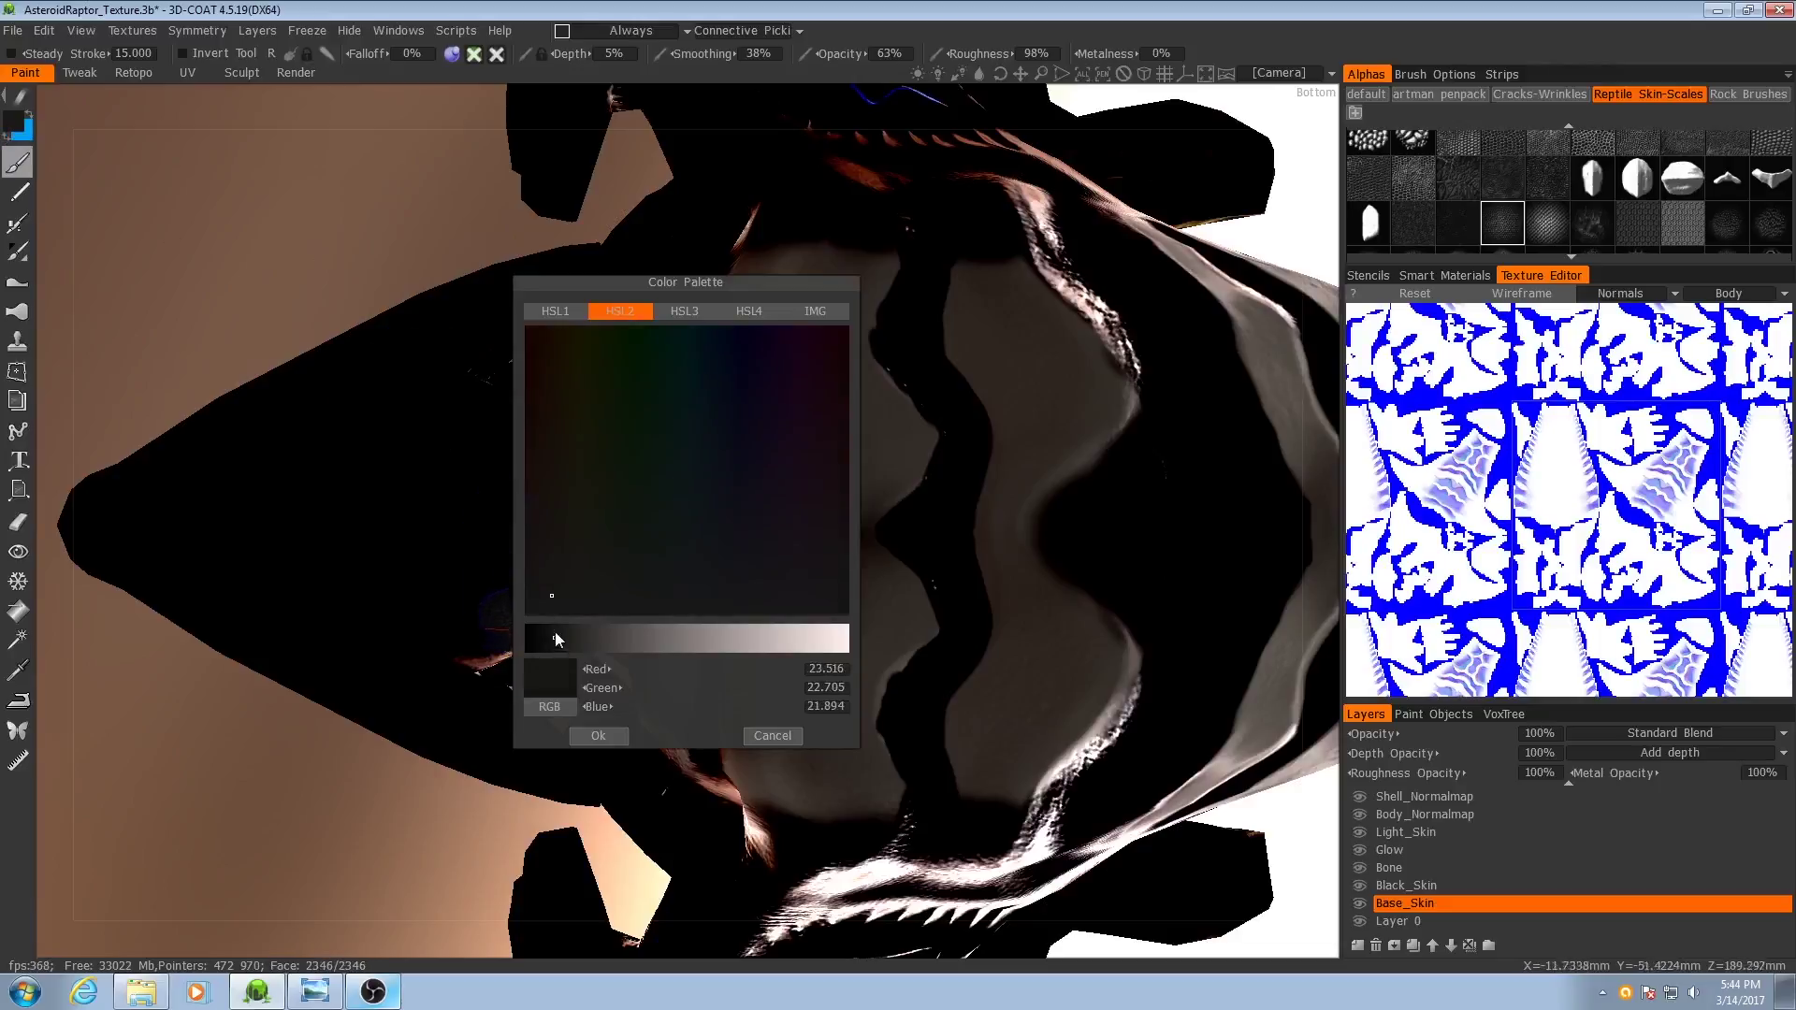
{"action": "left_click", "coordinate": [550, 565]}
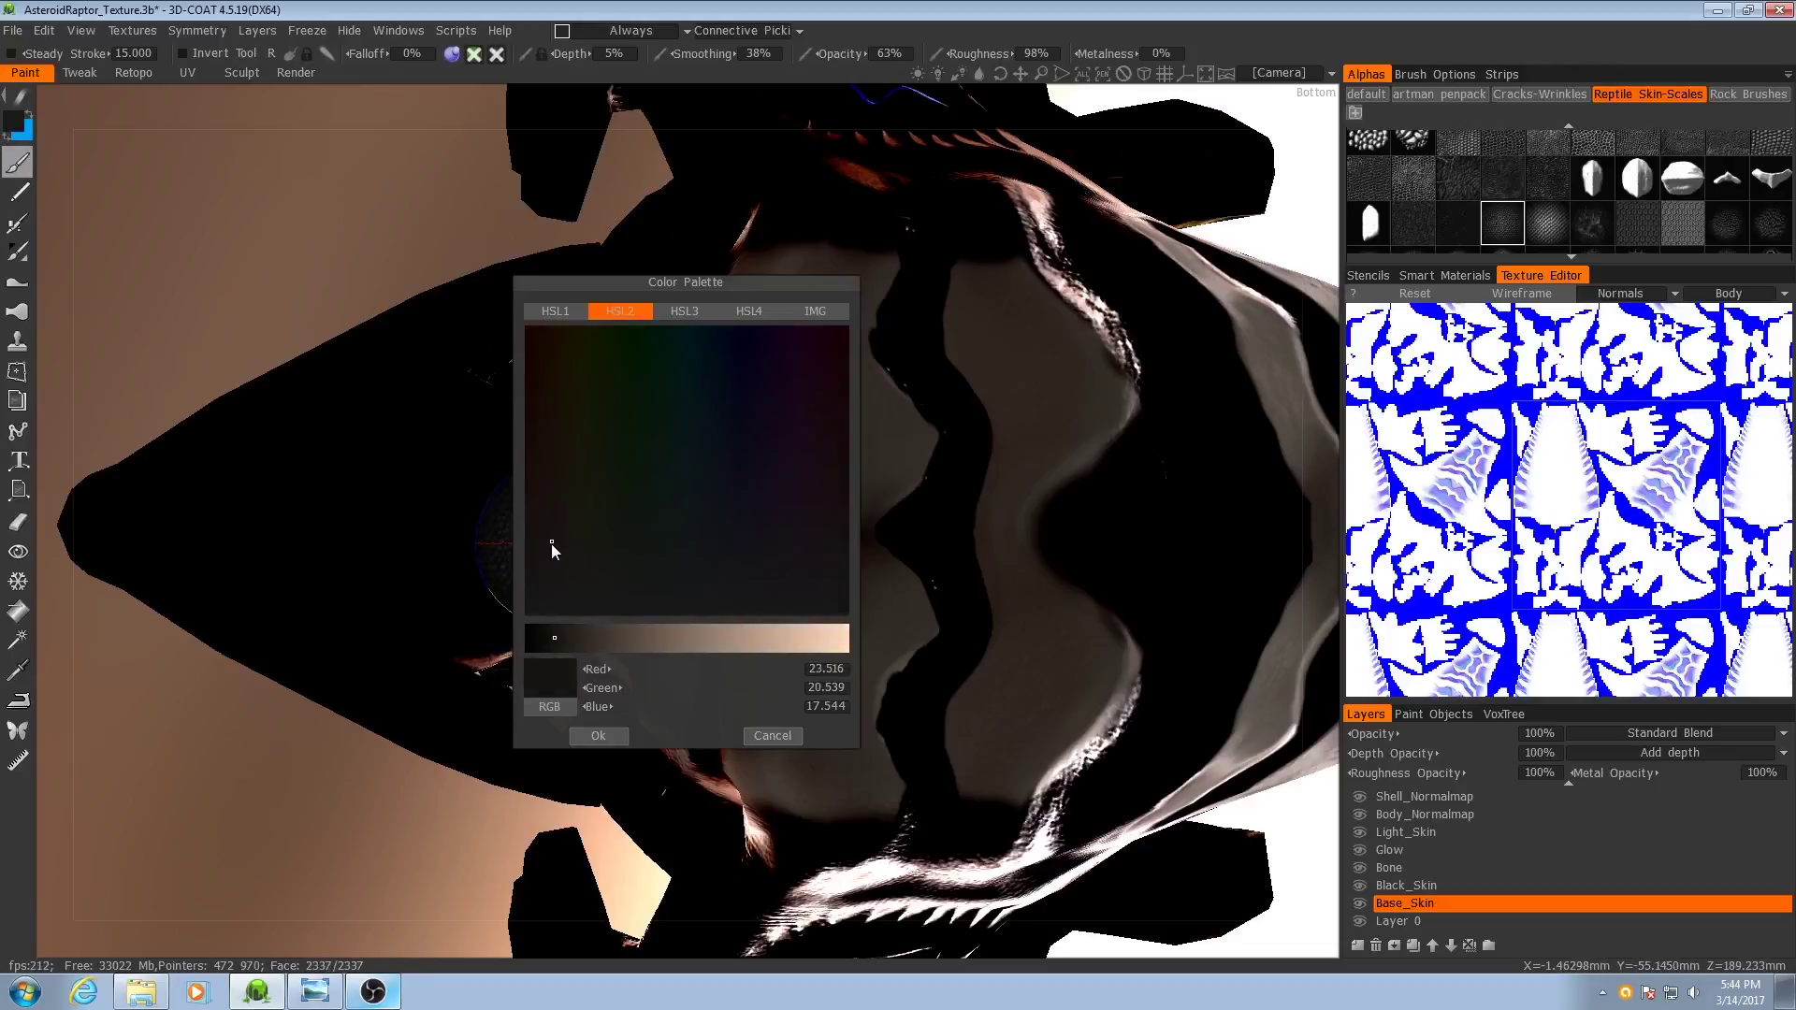
{"action": "left_click", "coordinate": [598, 735]}
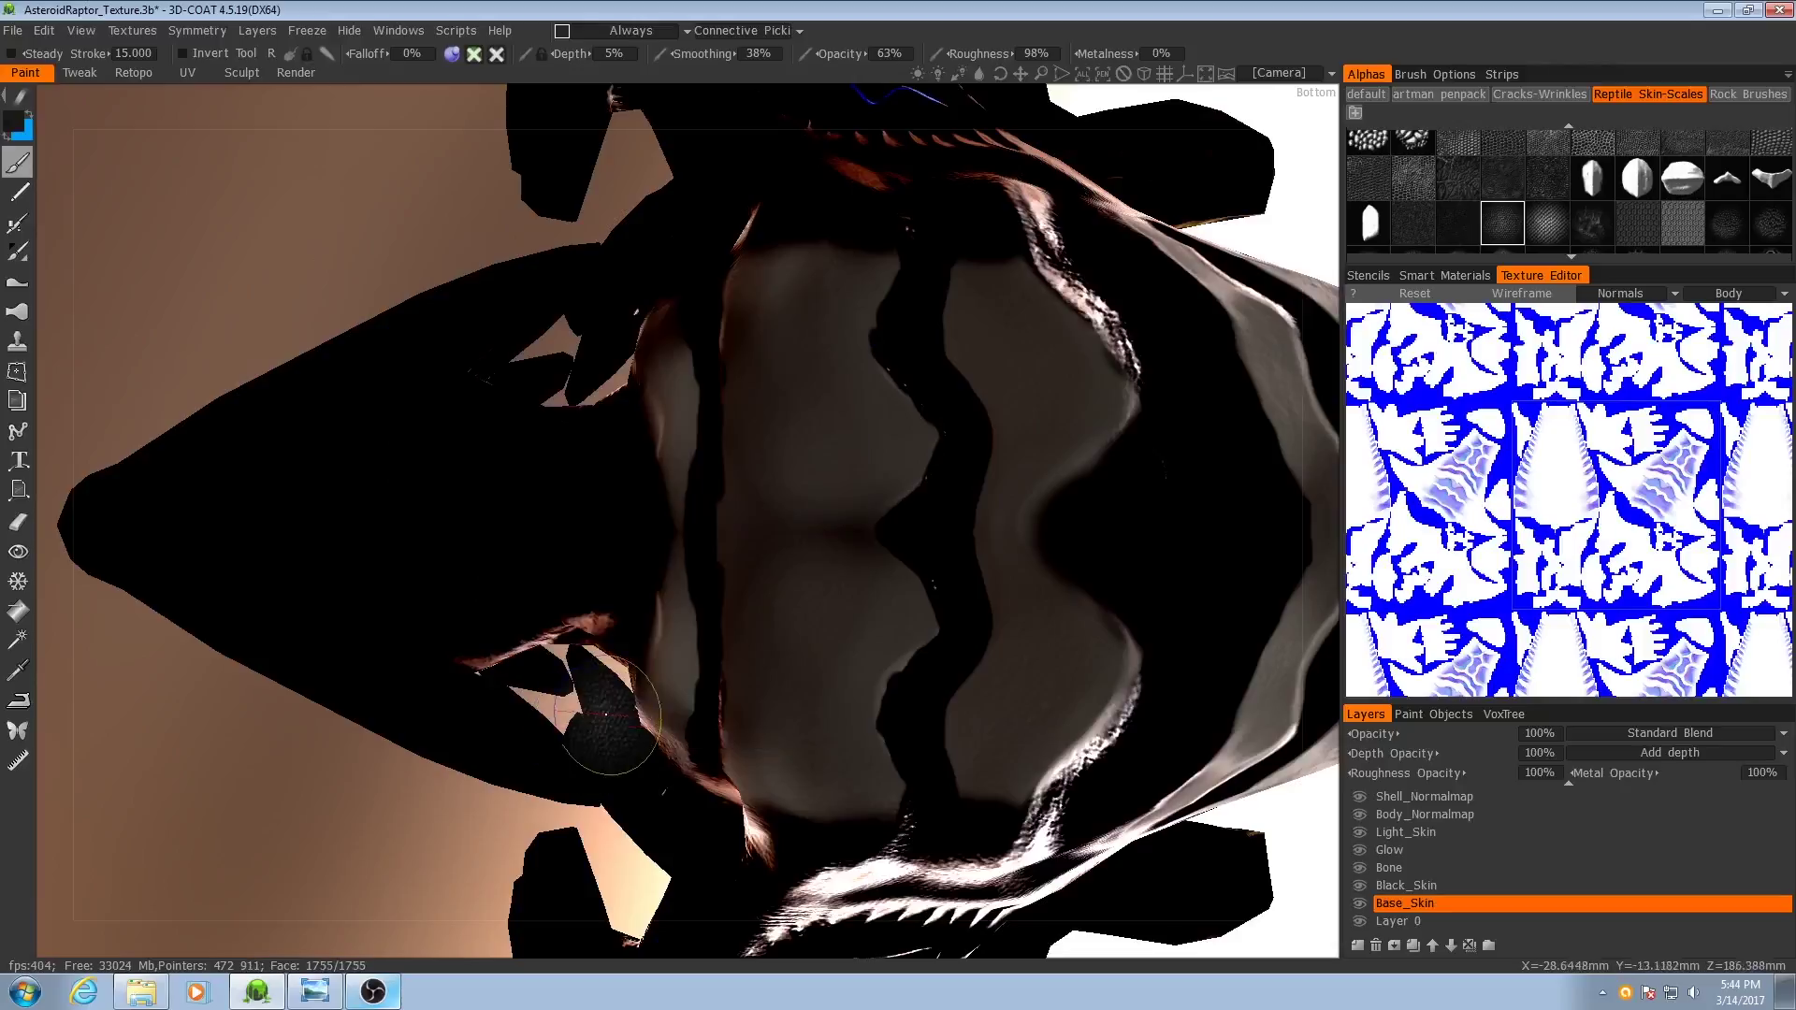
{"action": "left_click", "coordinate": [474, 53]}
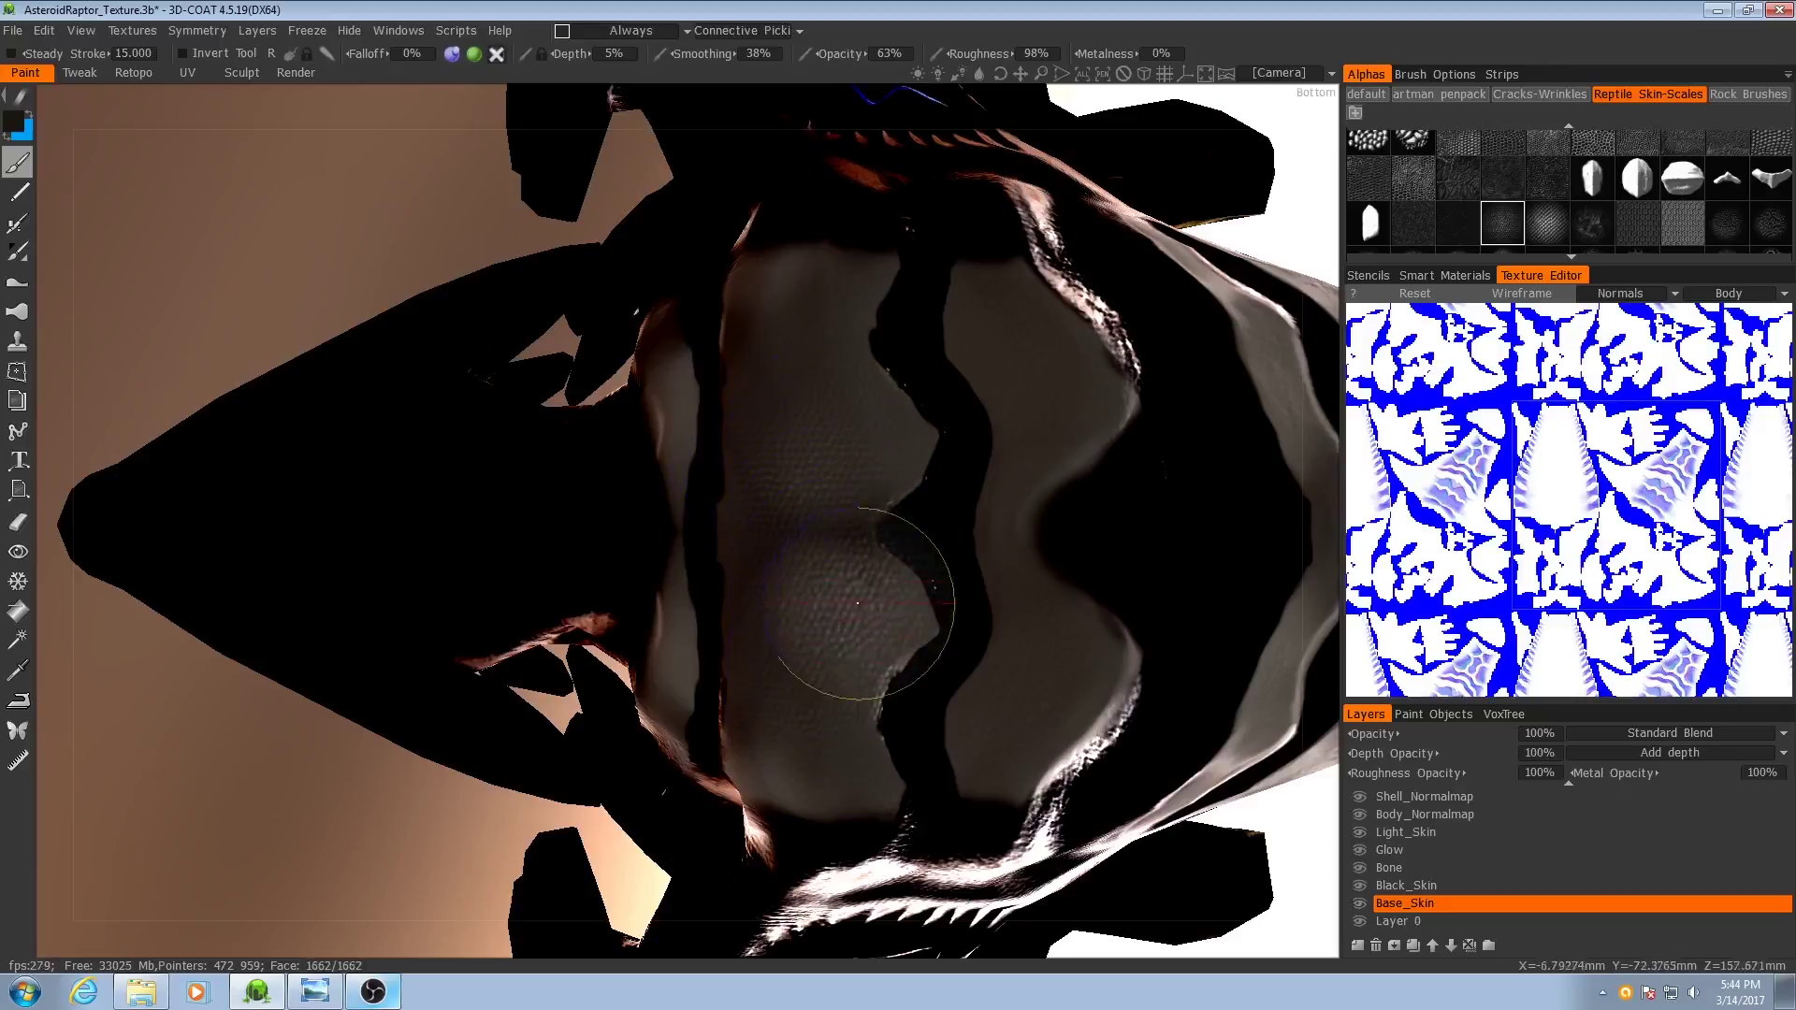
- Make the Light_Skin layer active for painting and frame the raptor's chest stripes
{"action": "middle_click_drag", "start_coordinate": [850, 608], "coordinate": [789, 473], "text": "alt"}
{"action": "right_click_drag", "start_coordinate": [789, 473], "coordinate": [693, 561], "text": "alt"}
{"action": "left_click_drag", "start_coordinate": [693, 561], "coordinate": [717, 612], "text": "alt"}
{"action": "mouse_move", "coordinate": [717, 613]}
{"action": "middle_mouse_down"}
{"action": "mouse_move", "coordinate": [833, 413]}
{"action": "mouse_move", "coordinate": [626, 624]}
{"action": "mouse_move", "coordinate": [822, 602]}
{"action": "middle_mouse_up"}
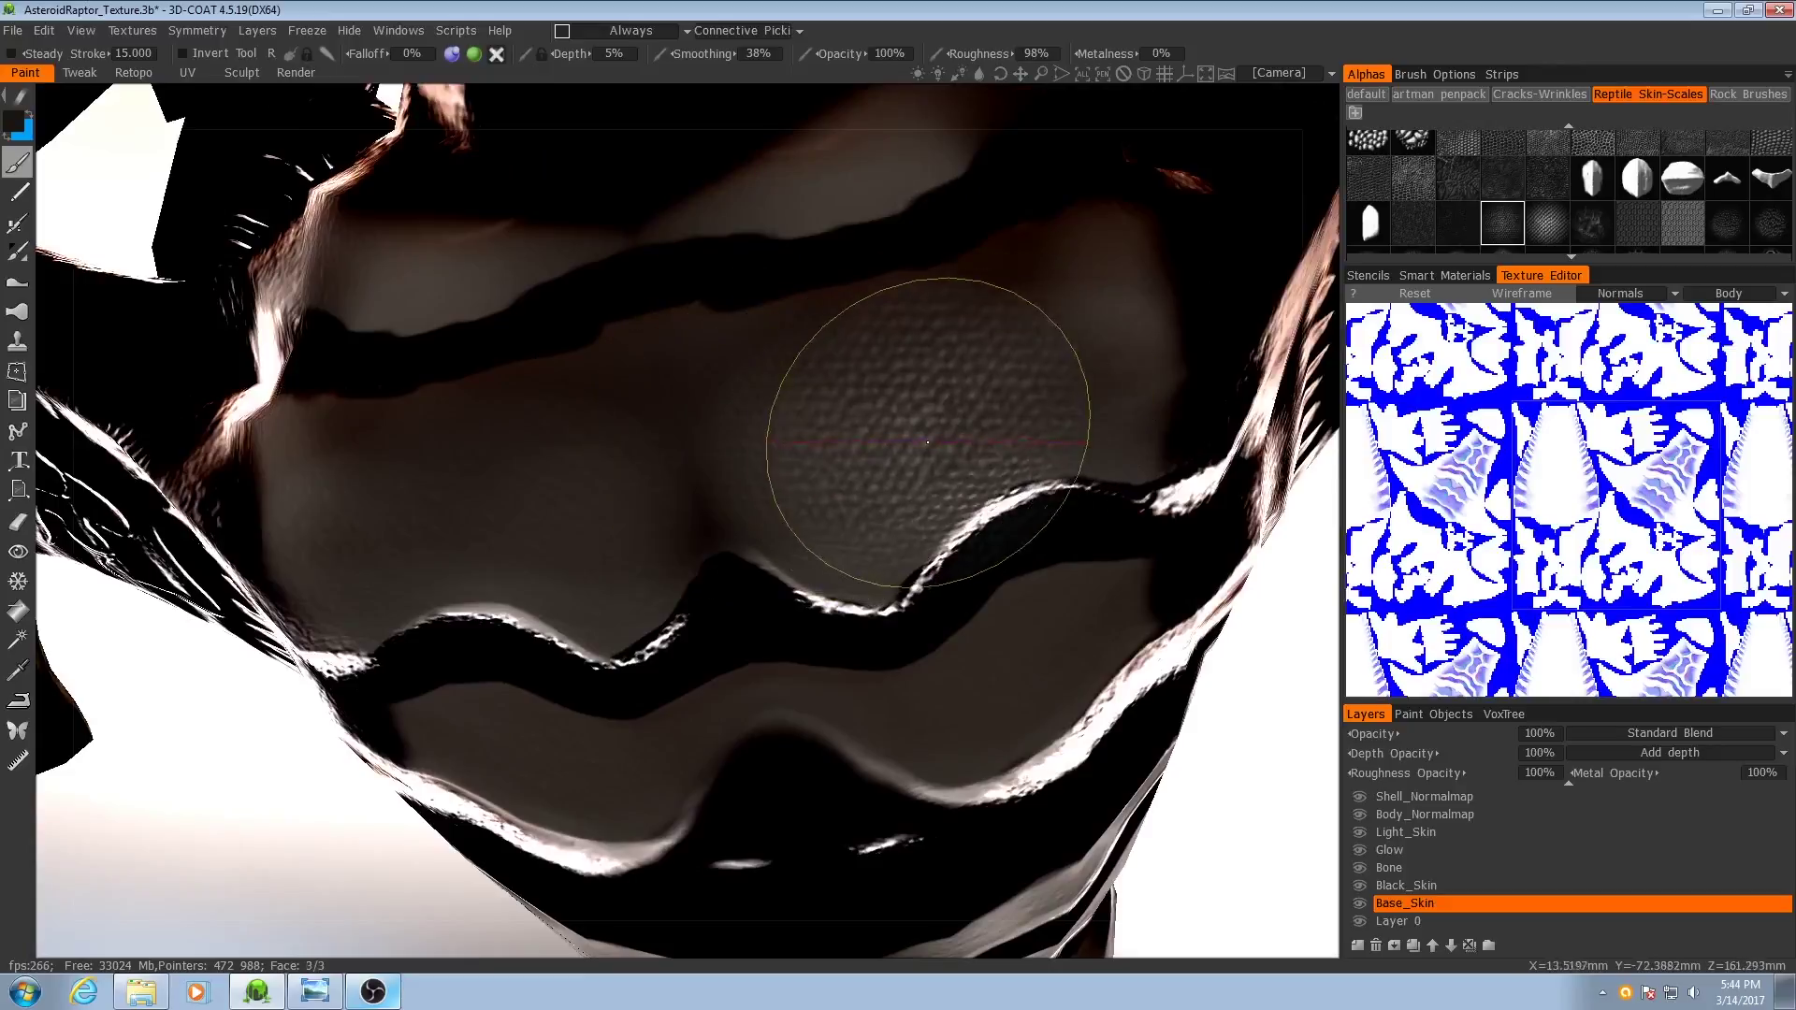
{"action": "middle_click_drag", "start_coordinate": [788, 455], "coordinate": [793, 503]}
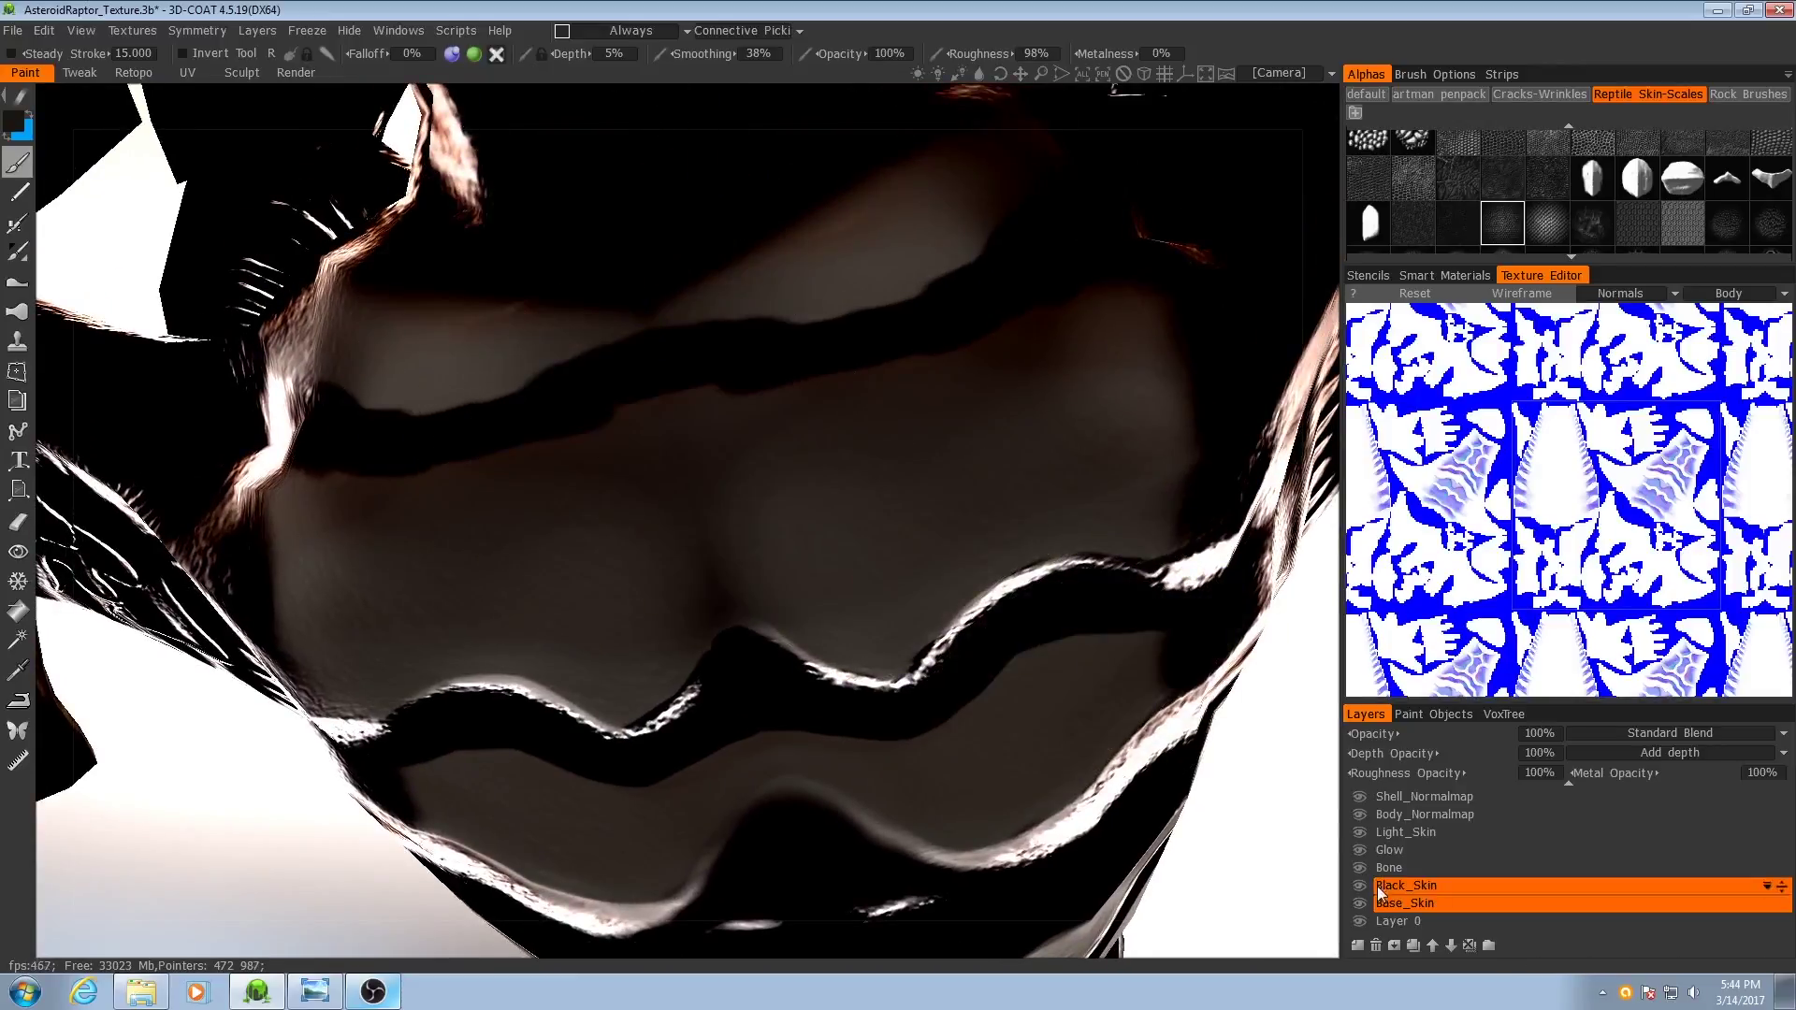
{"action": "left_click", "coordinate": [1409, 833]}
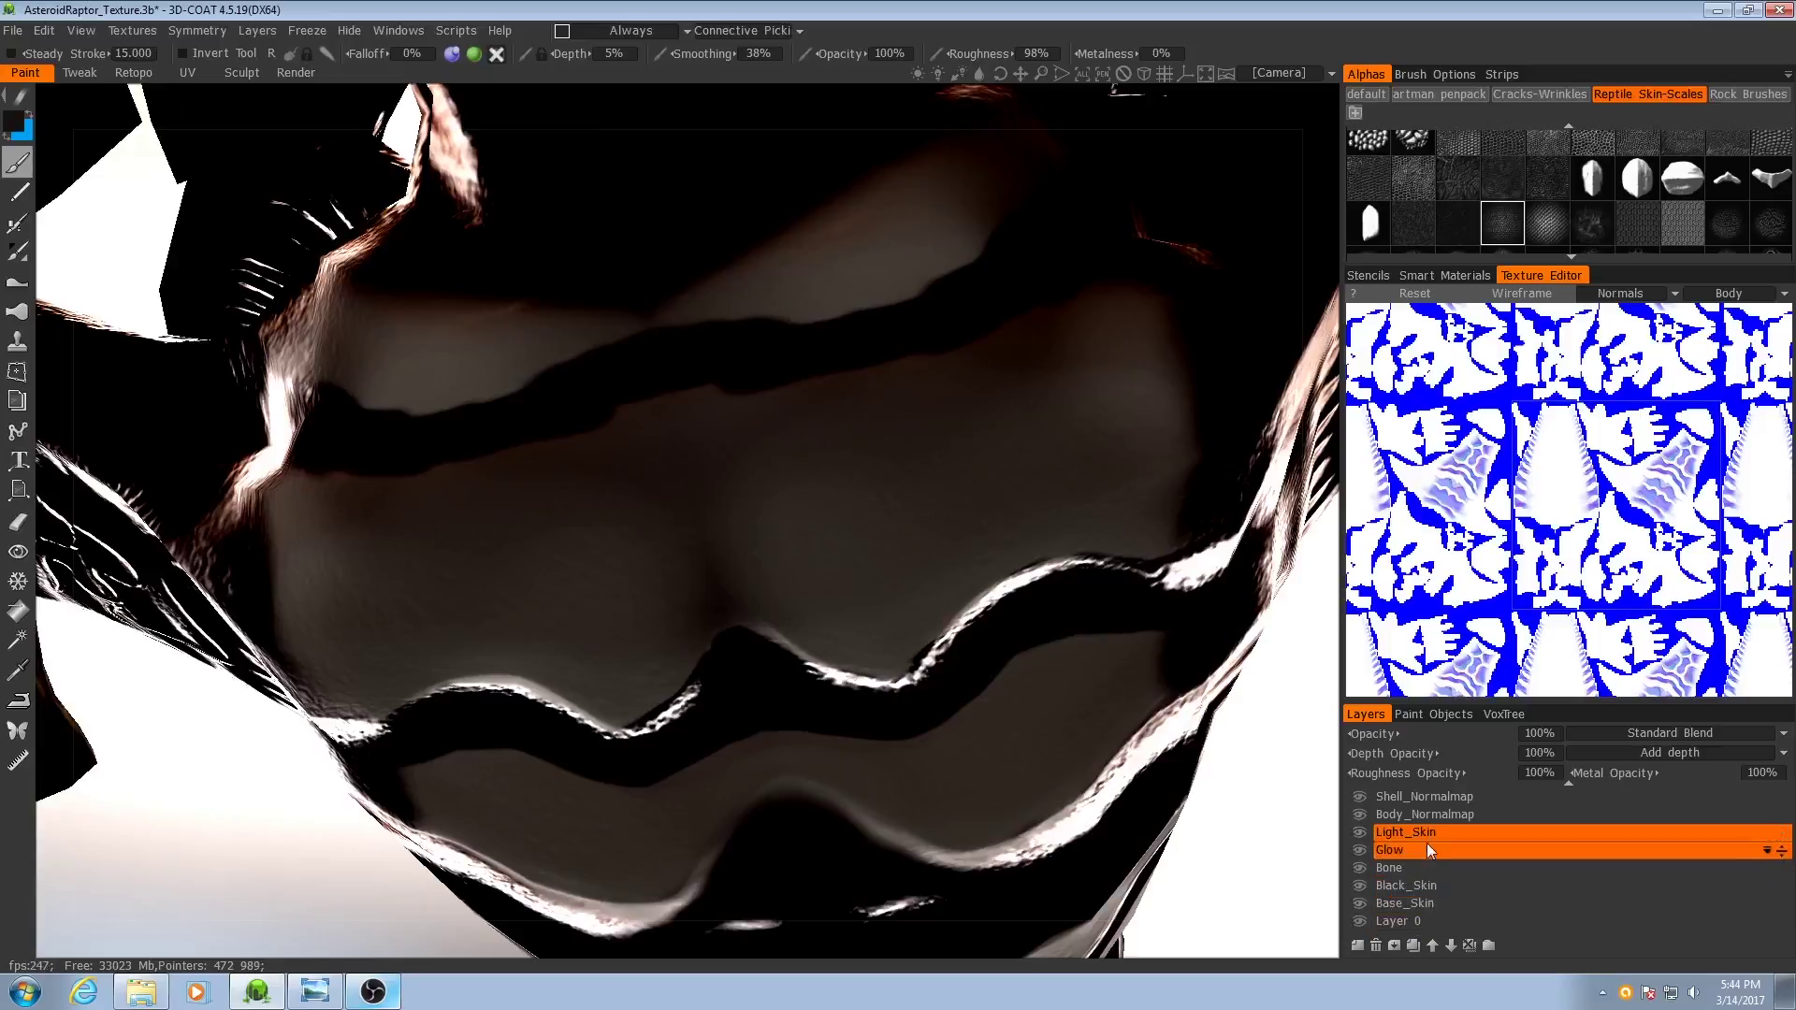
{"action": "middle_click_drag", "start_coordinate": [1030, 489], "coordinate": [926, 467]}
{"action": "scroll", "coordinate": [1503, 203], "scroll_direction": "down", "scroll_amount": 1}
{"action": "scroll", "coordinate": [1496, 192], "scroll_direction": "down", "scroll_amount": 1}
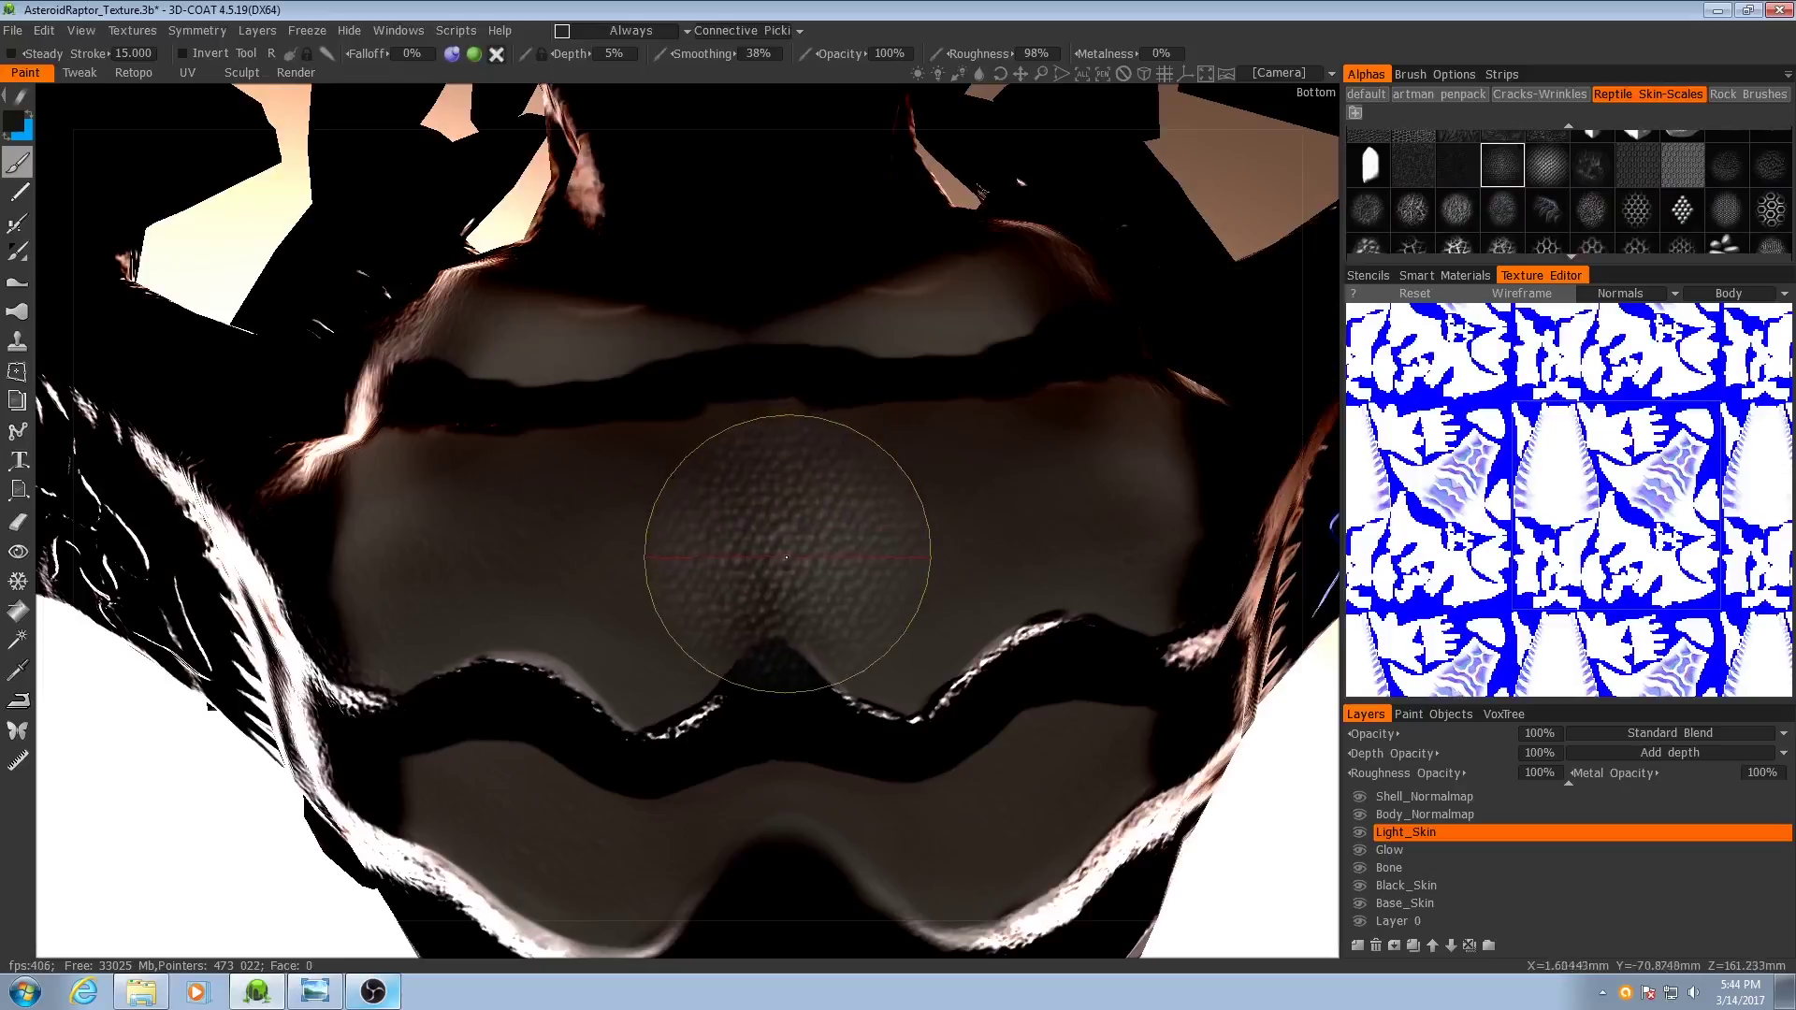
- Try painting the reptile-scale texture across the wide chest stripe on the Light_Skin layer
{"action": "left_click_drag", "start_coordinate": [1026, 581], "coordinate": [754, 574]}
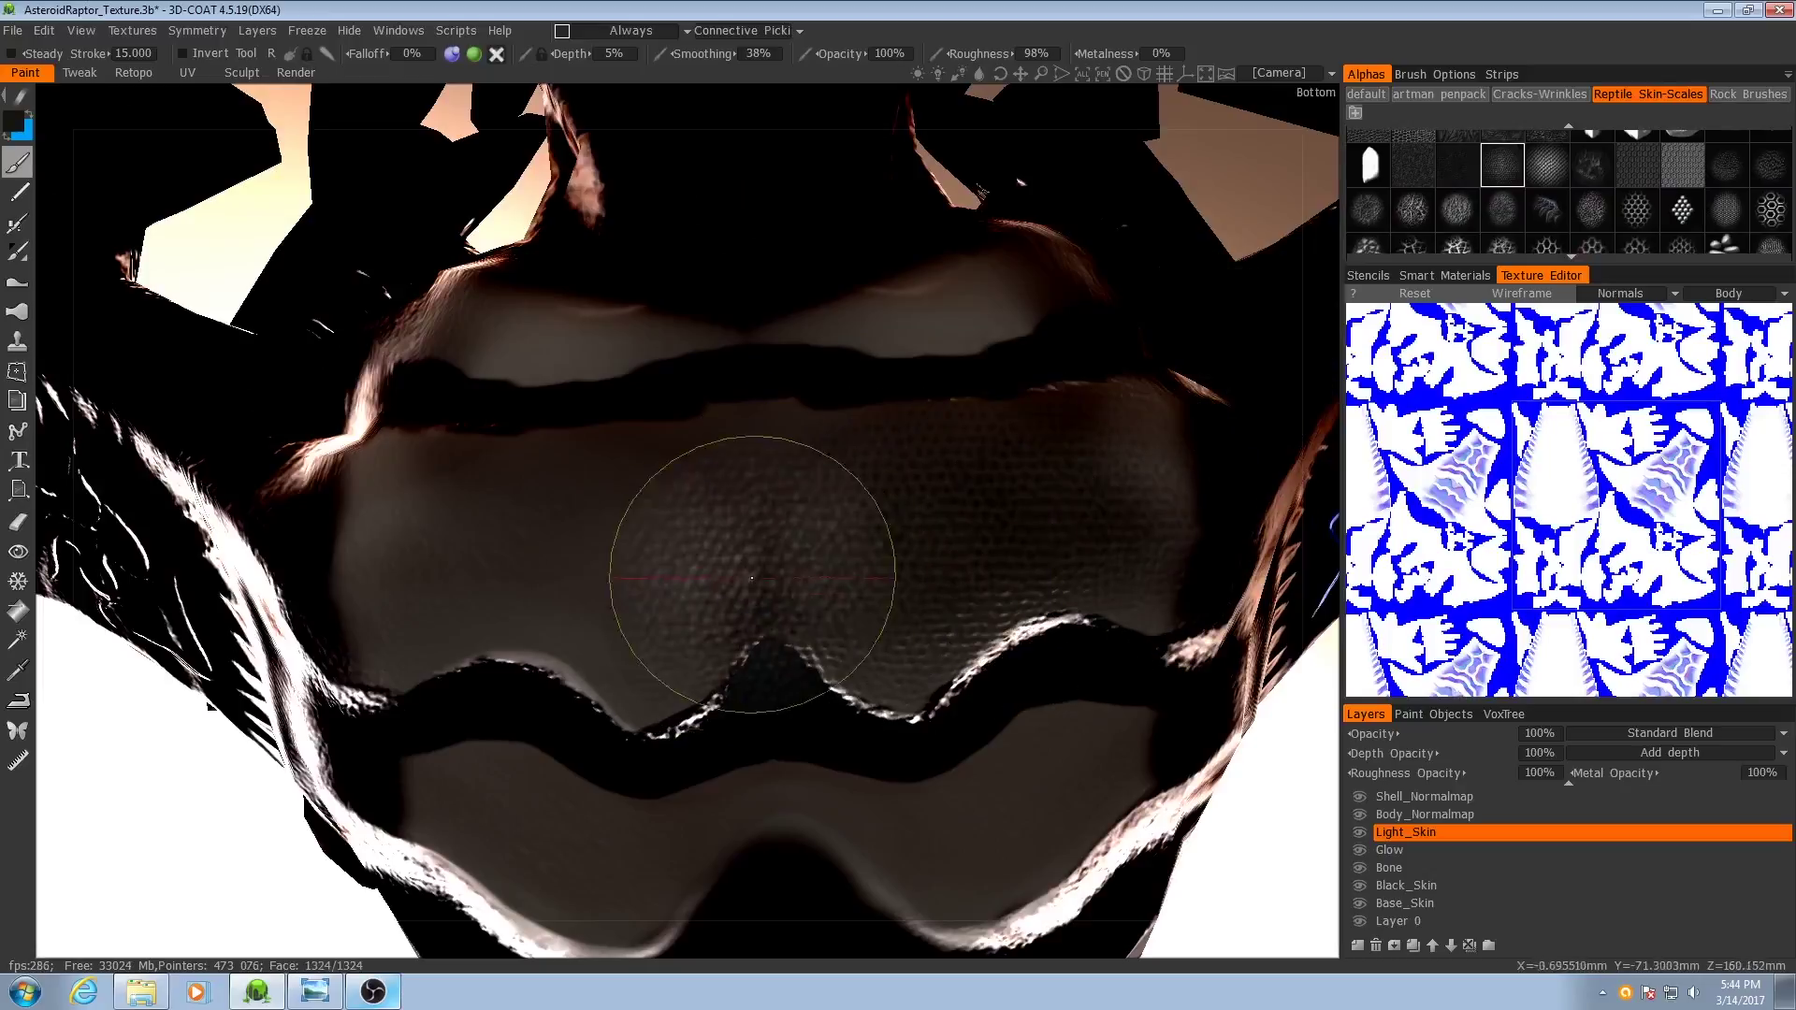
{"action": "scroll", "coordinate": [557, 786], "scroll_direction": "down", "scroll_amount": 5}
{"action": "left_click_drag", "start_coordinate": [557, 785], "coordinate": [758, 514], "text": "alt"}
{"action": "scroll", "coordinate": [810, 553], "scroll_direction": "up", "scroll_amount": 5}
{"action": "key", "text": "ctrl+z"}
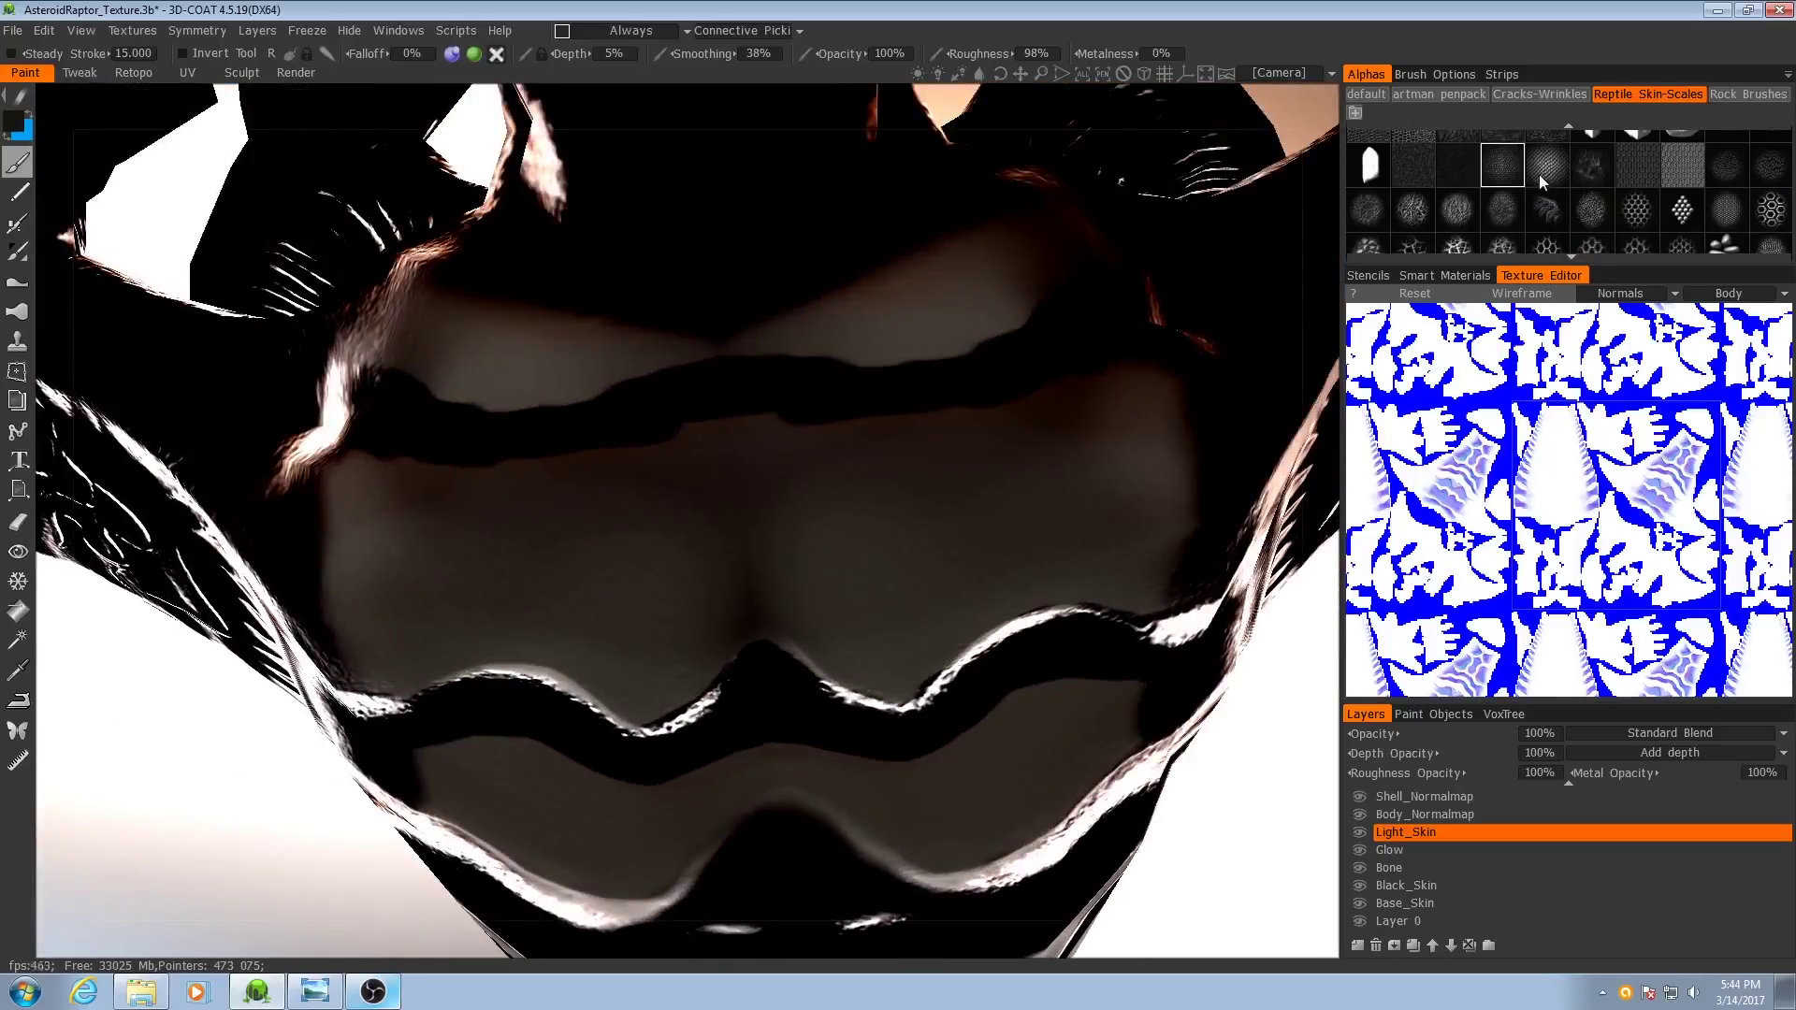
- Try painting scales on one half of the wide chest stripe while checking them in the Texture Editor's normal map
{"action": "scroll", "coordinate": [920, 540], "scroll_direction": "down", "scroll_amount": 2}
{"action": "left_click_drag", "start_coordinate": [920, 541], "coordinate": [798, 543], "text": "alt"}
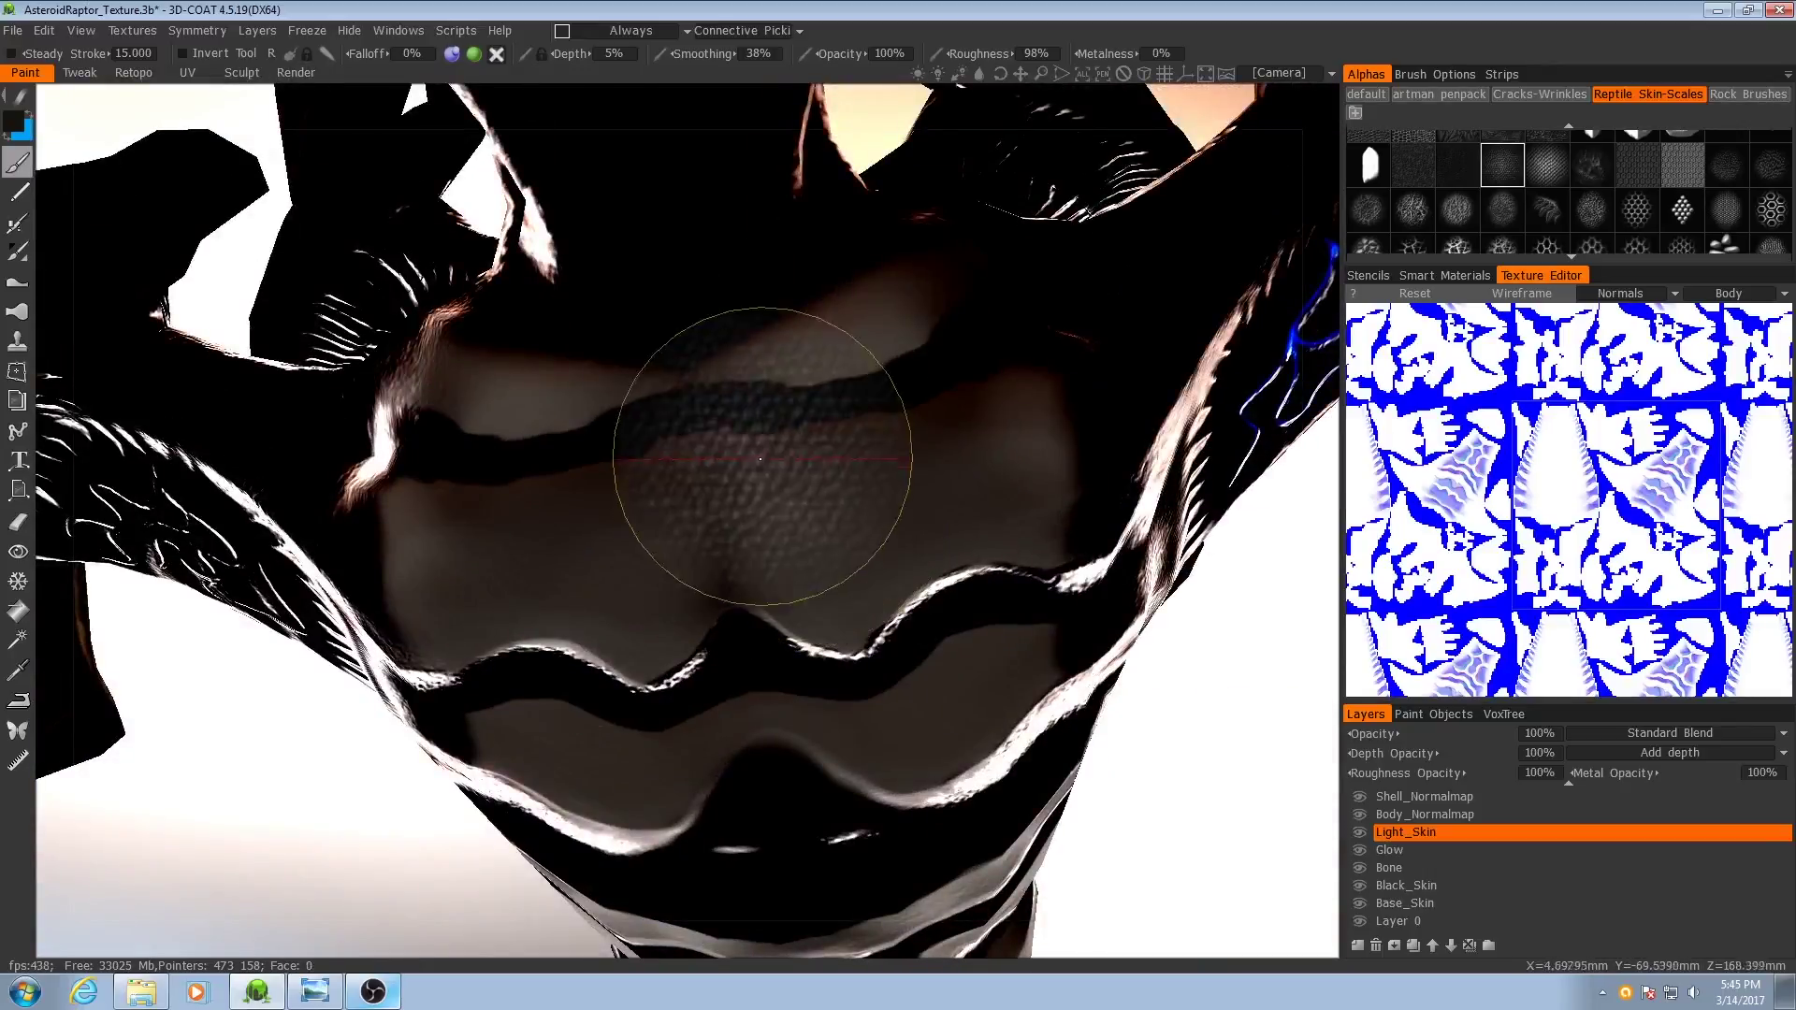
{"action": "mouse_move", "coordinate": [776, 571]}
{"action": "right_mouse_down", "text": "alt"}
{"action": "mouse_move", "coordinate": [823, 581]}
{"action": "mouse_move", "coordinate": [1038, 534]}
{"action": "right_mouse_up", "text": "alt"}
{"action": "right_click_drag", "start_coordinate": [1534, 524], "coordinate": [1646, 520], "text": "alt"}
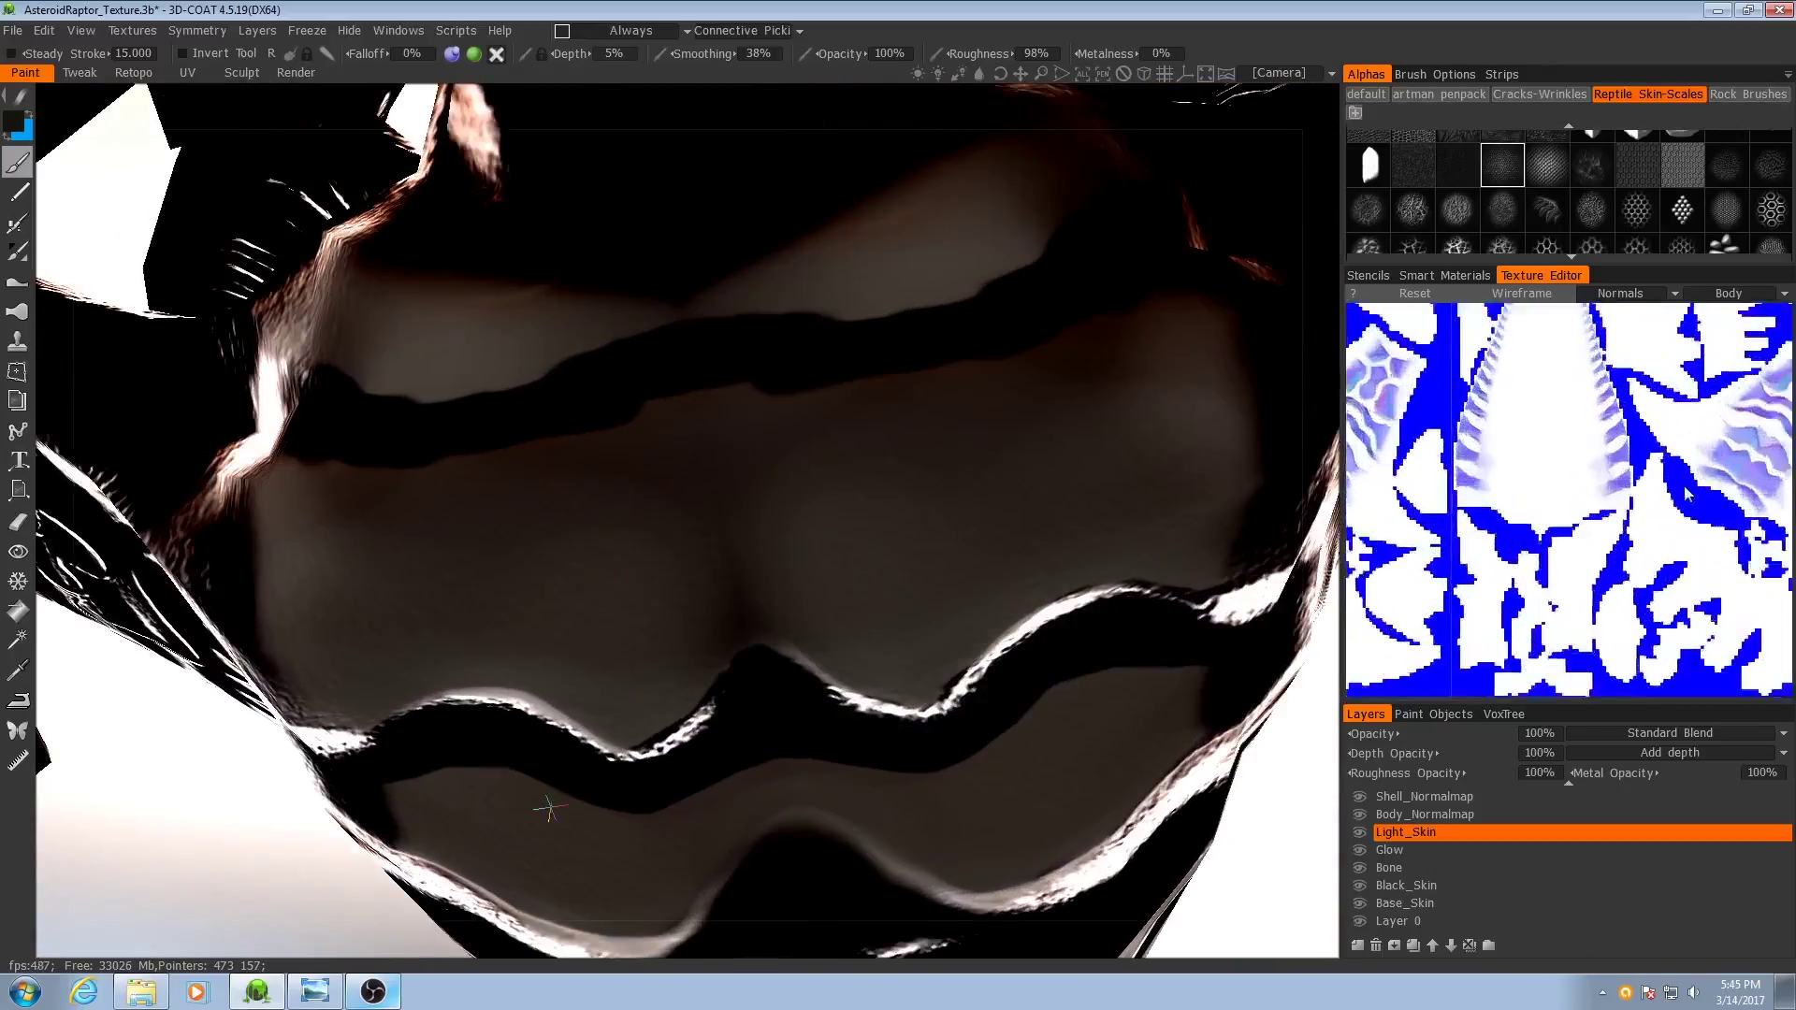
{"action": "middle_click_drag", "start_coordinate": [1646, 505], "coordinate": [1478, 524], "text": "alt"}
{"action": "right_click_drag", "start_coordinate": [1441, 533], "coordinate": [1497, 535], "text": "alt"}
{"action": "middle_click_drag", "start_coordinate": [1487, 523], "coordinate": [1451, 551], "text": "alt"}
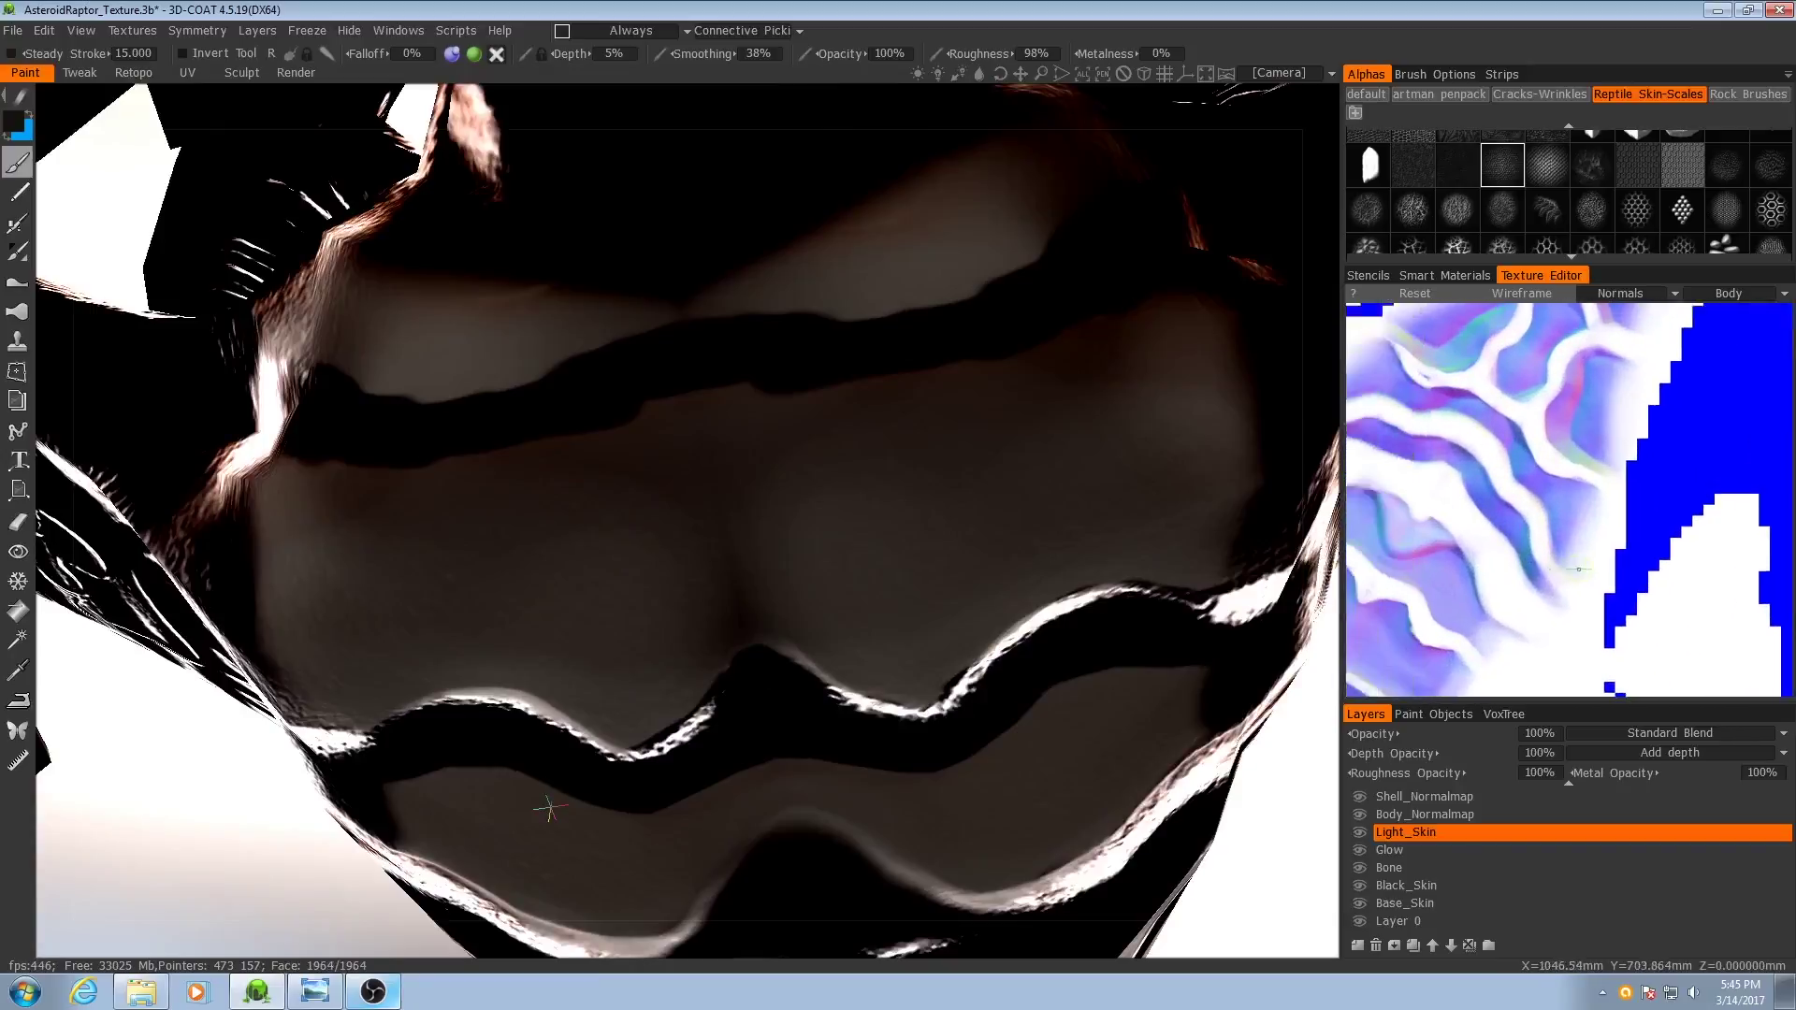
{"action": "mouse_move", "coordinate": [963, 482]}
{"action": "left_mouse_down"}
{"action": "mouse_move", "coordinate": [828, 506]}
{"action": "mouse_move", "coordinate": [983, 561]}
{"action": "mouse_move", "coordinate": [1141, 463]}
{"action": "mouse_move", "coordinate": [1124, 609]}
{"action": "left_mouse_up"}
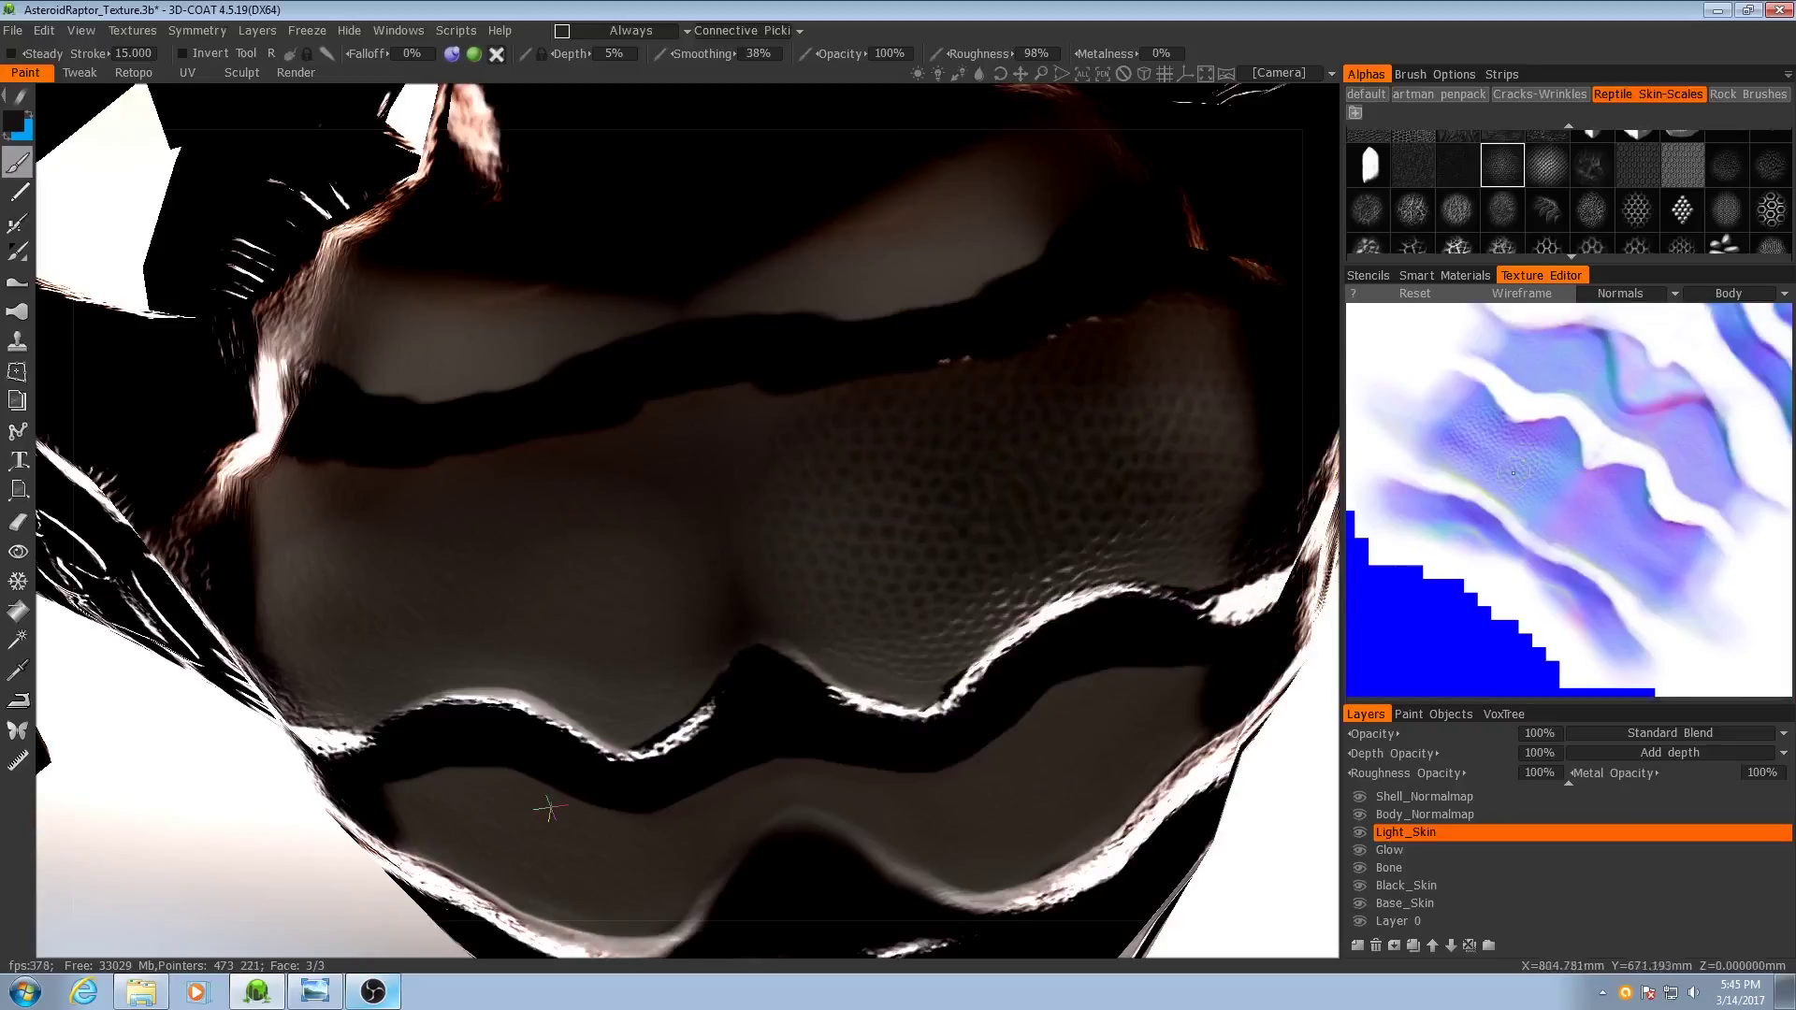
{"action": "right_click_drag", "start_coordinate": [1581, 561], "coordinate": [1650, 574], "text": "alt"}
{"action": "middle_click_drag", "start_coordinate": [949, 502], "coordinate": [1030, 517], "text": "alt"}
{"action": "right_click_drag", "start_coordinate": [1030, 517], "coordinate": [832, 595], "text": "alt"}
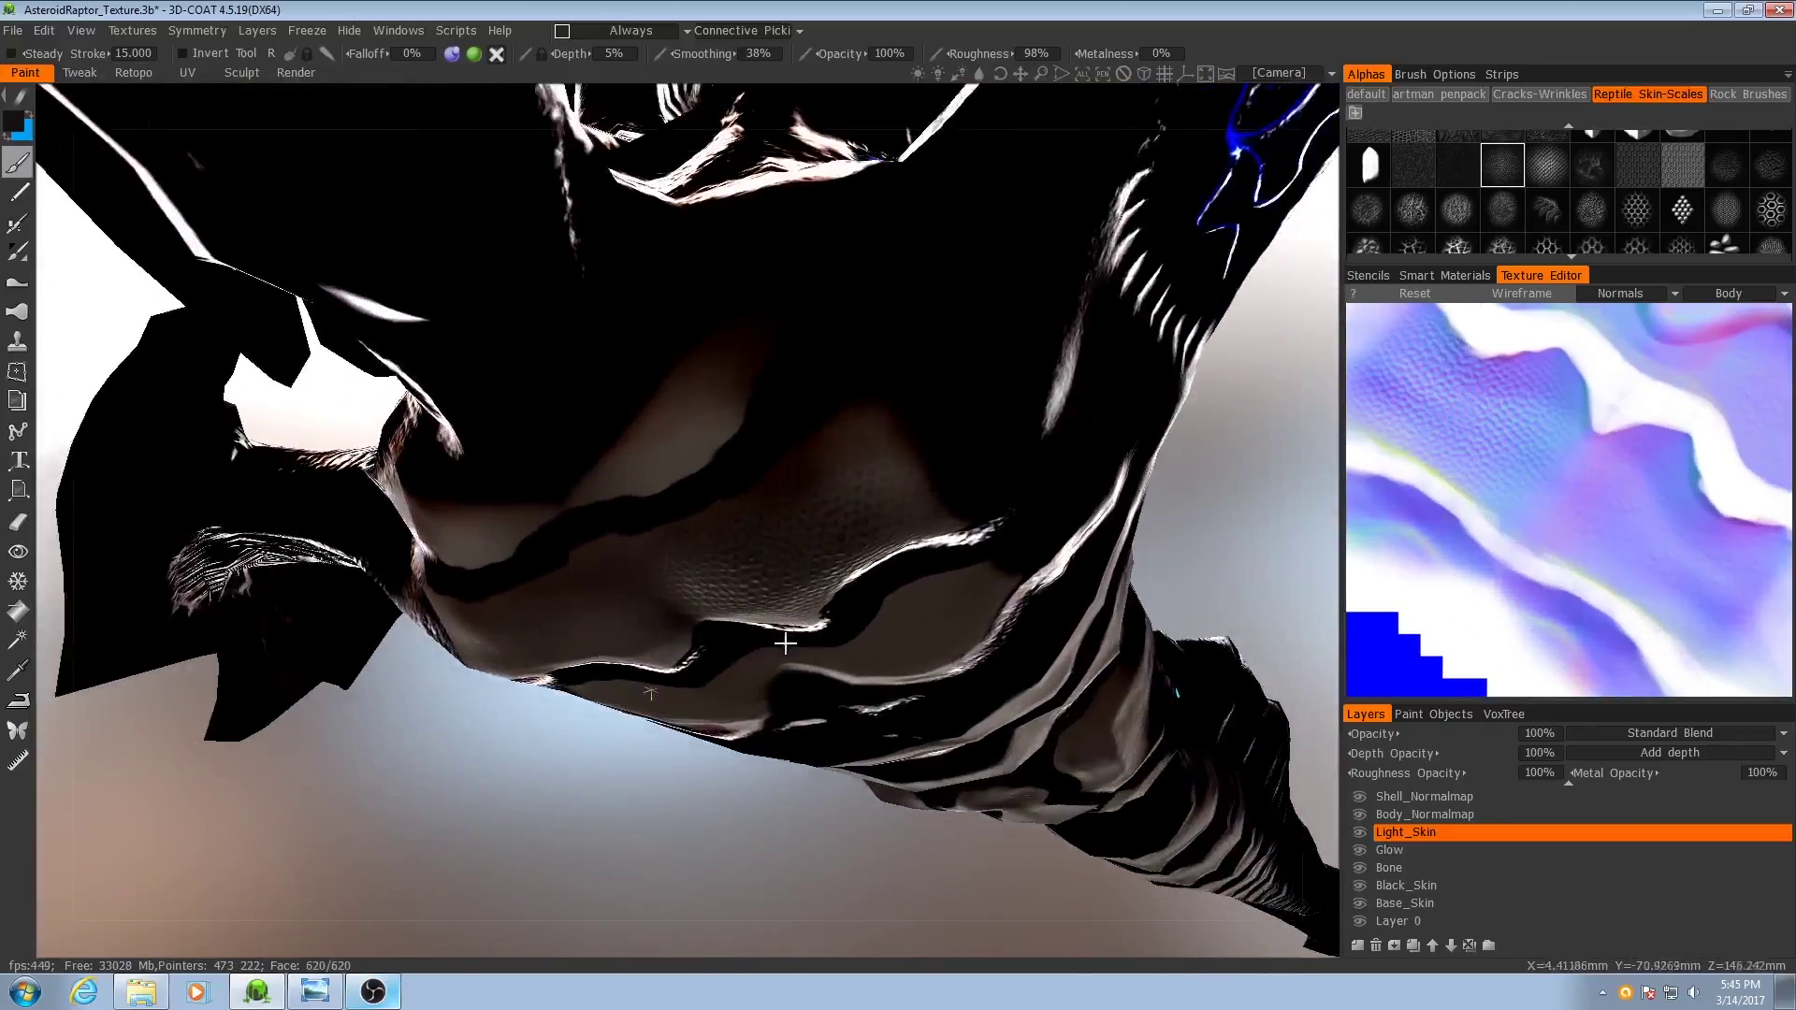
{"action": "left_click_drag", "start_coordinate": [786, 644], "coordinate": [866, 511], "text": "alt"}
{"action": "key", "text": "ctrl+z"}
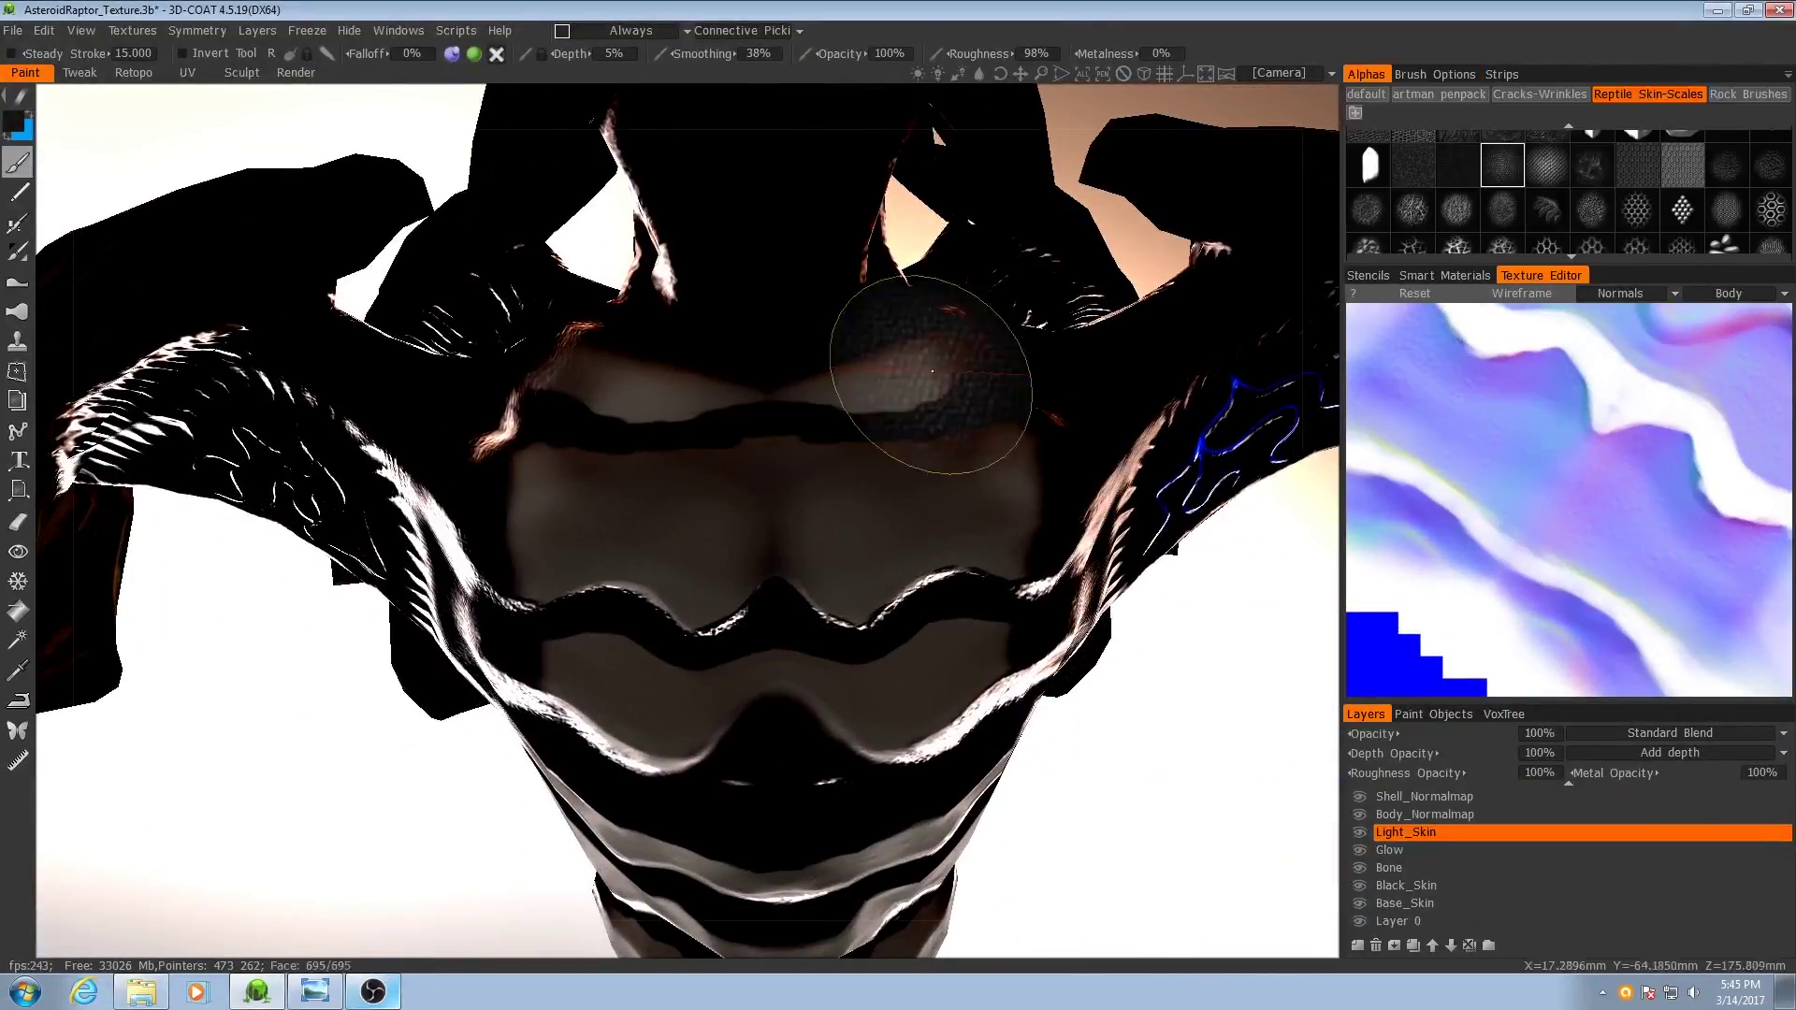
- Review the brush's spacing options and try another pass of scales over the chest stripe
{"action": "left_click", "coordinate": [1403, 74]}
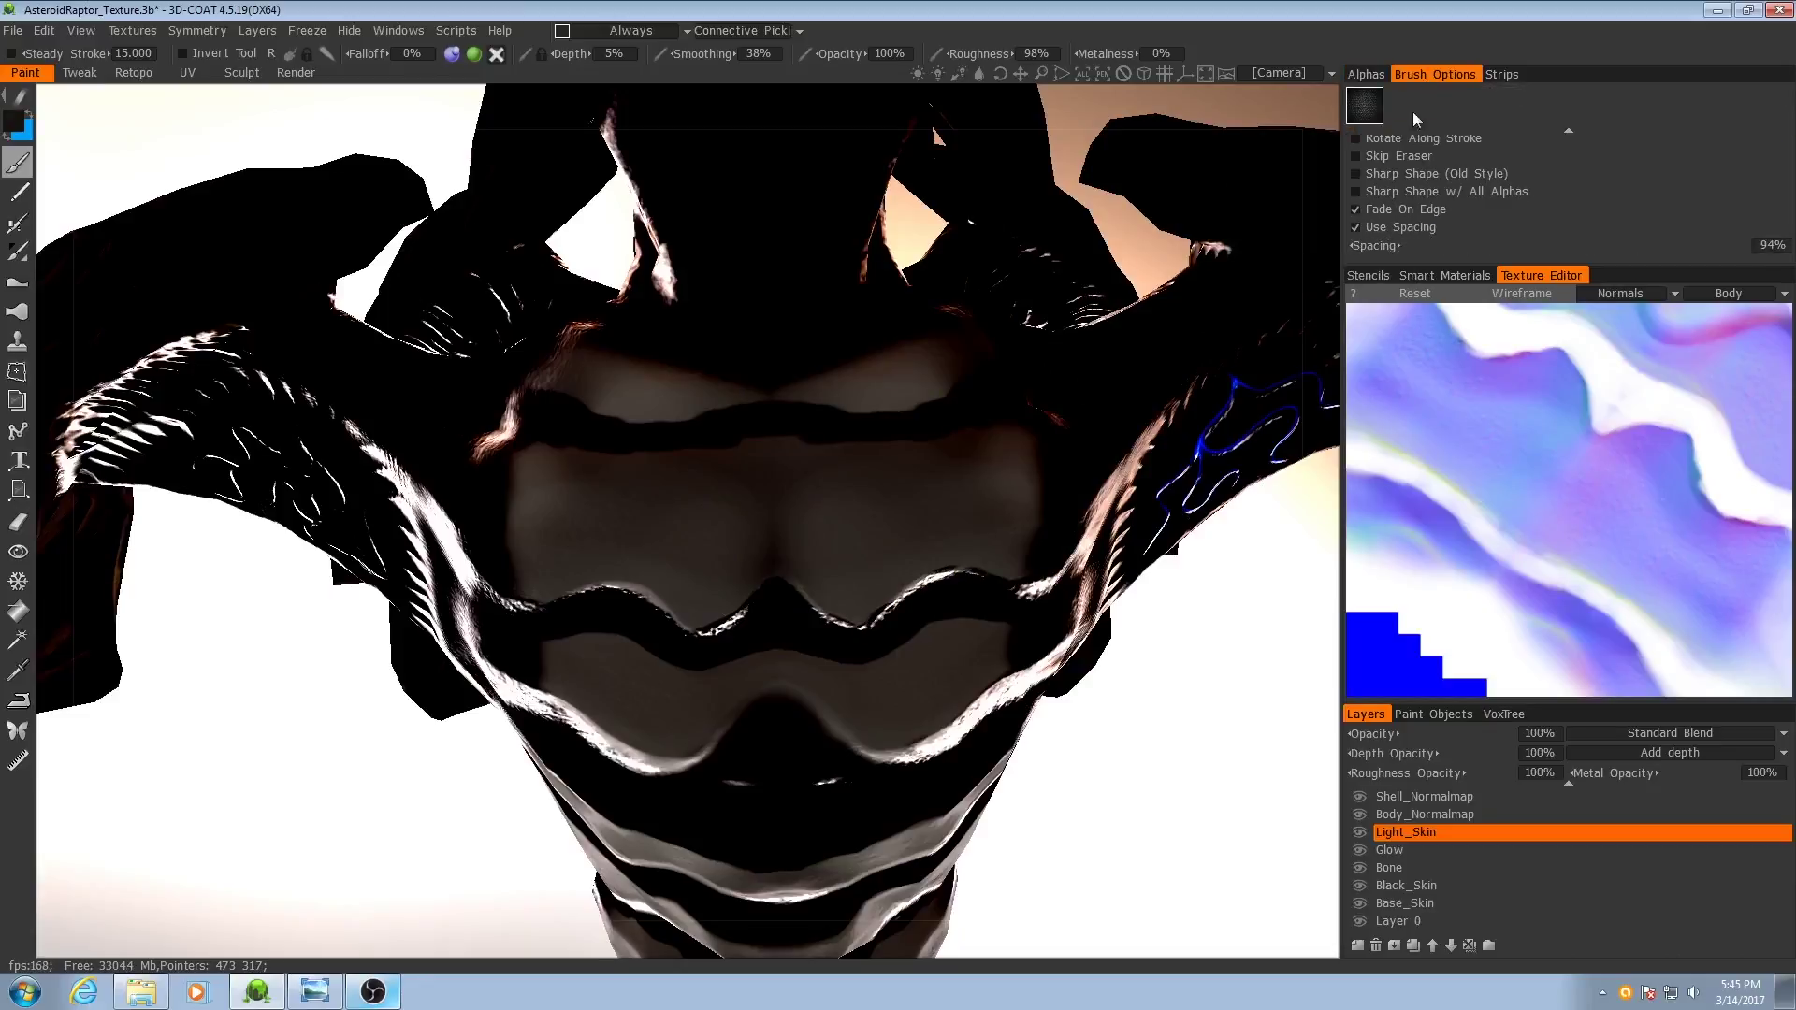
{"action": "left_click", "coordinate": [1358, 77]}
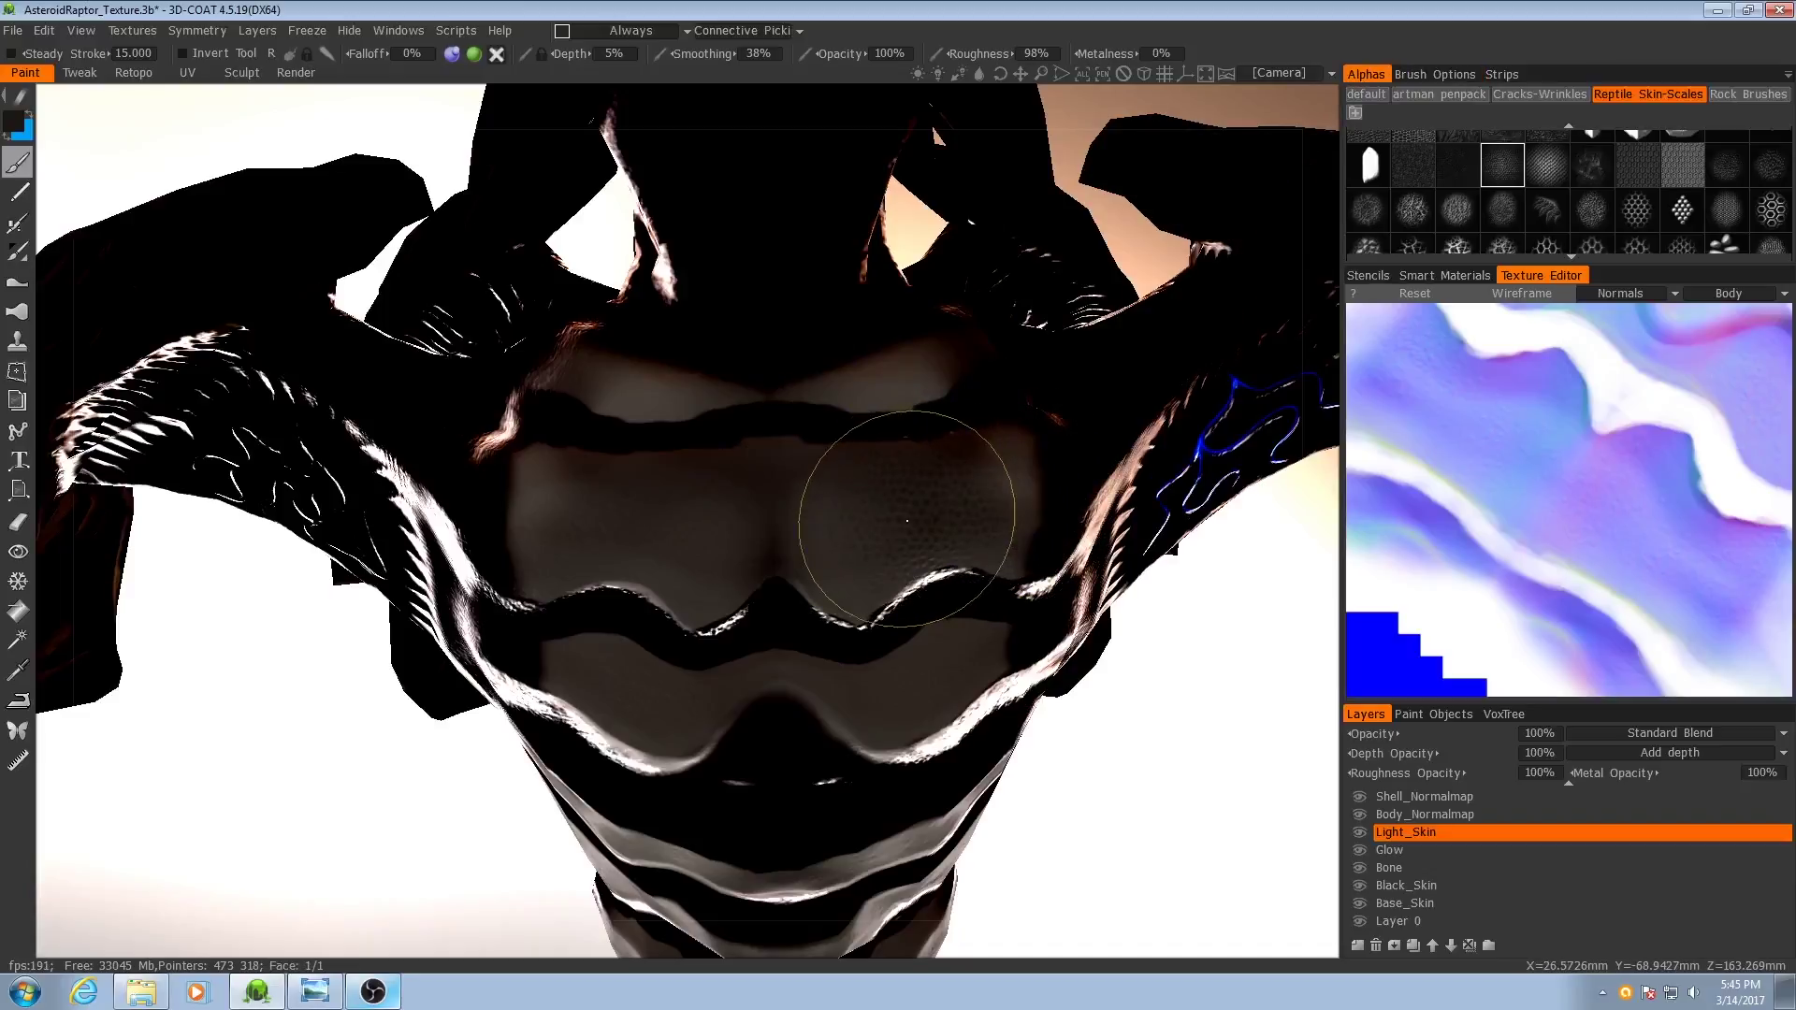
{"action": "mouse_move", "coordinate": [766, 536]}
{"action": "left_mouse_down"}
{"action": "mouse_move", "coordinate": [494, 520]}
{"action": "mouse_move", "coordinate": [750, 545]}
{"action": "mouse_move", "coordinate": [642, 613]}
{"action": "mouse_move", "coordinate": [654, 604]}
{"action": "left_mouse_up"}
{"action": "key", "text": "ctrl+z"}
{"action": "key", "text": "ctrl+z"}
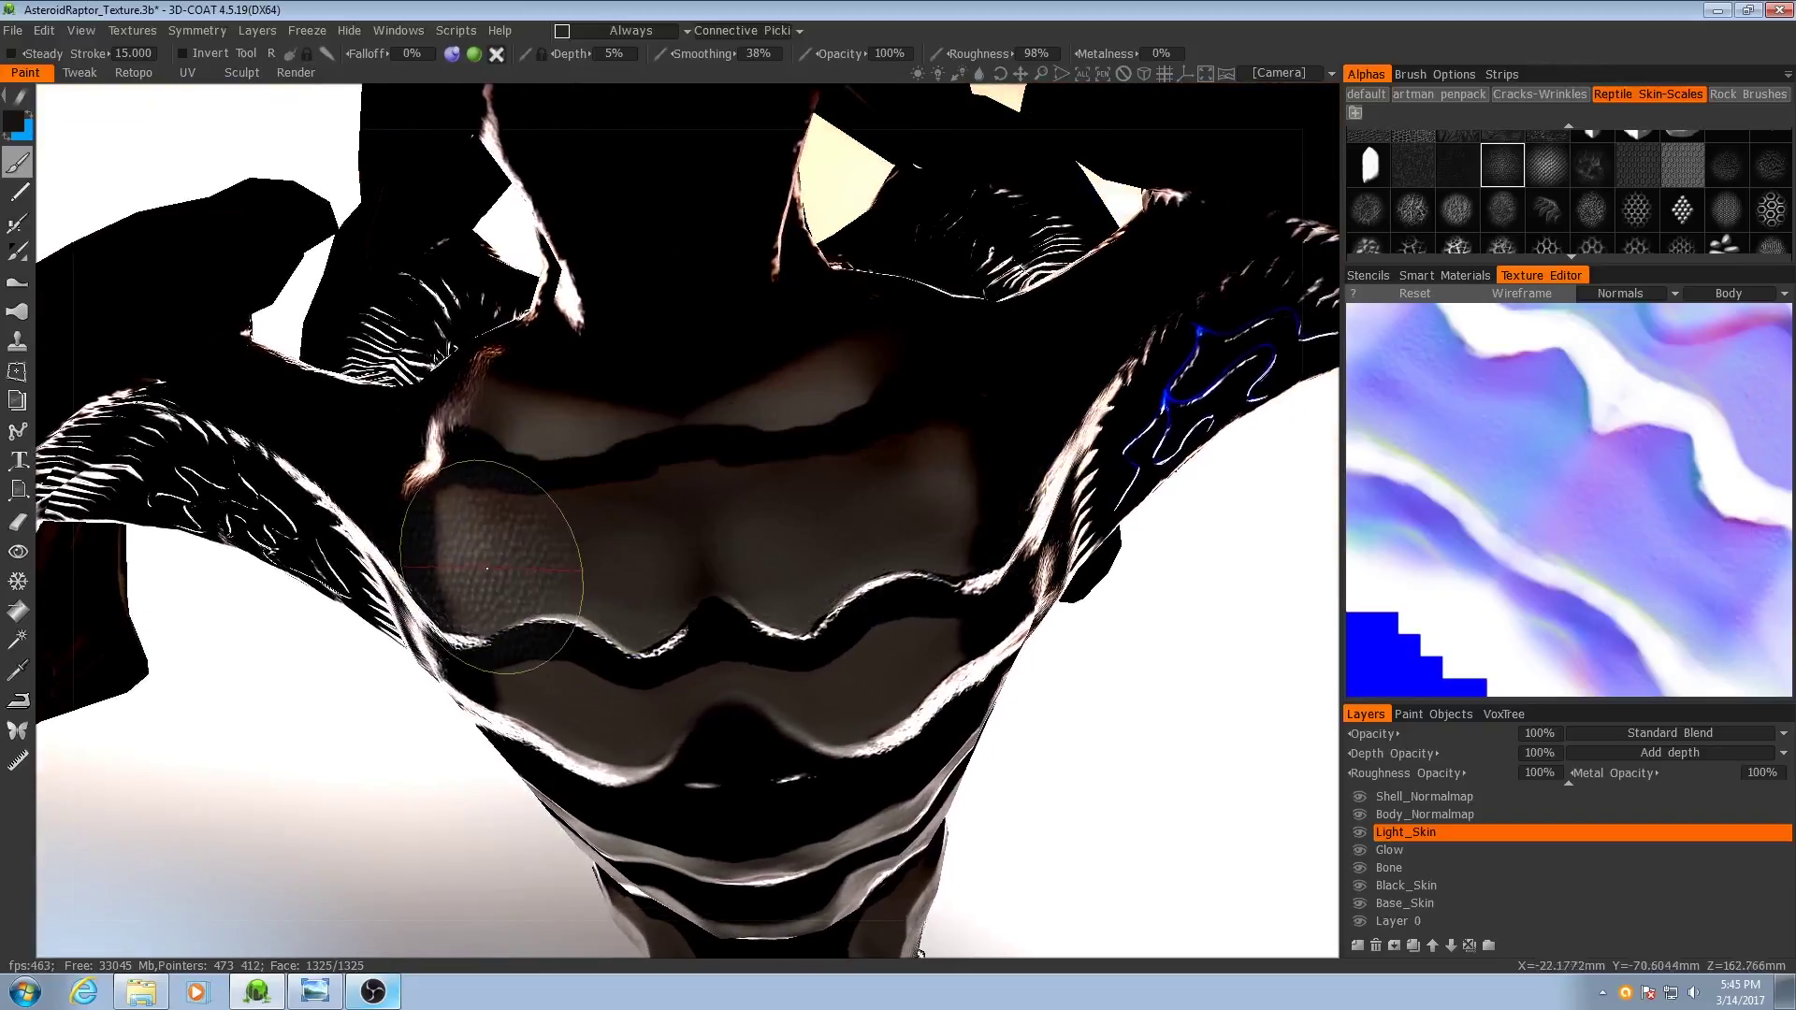
{"action": "key", "text": "ctrl+z"}
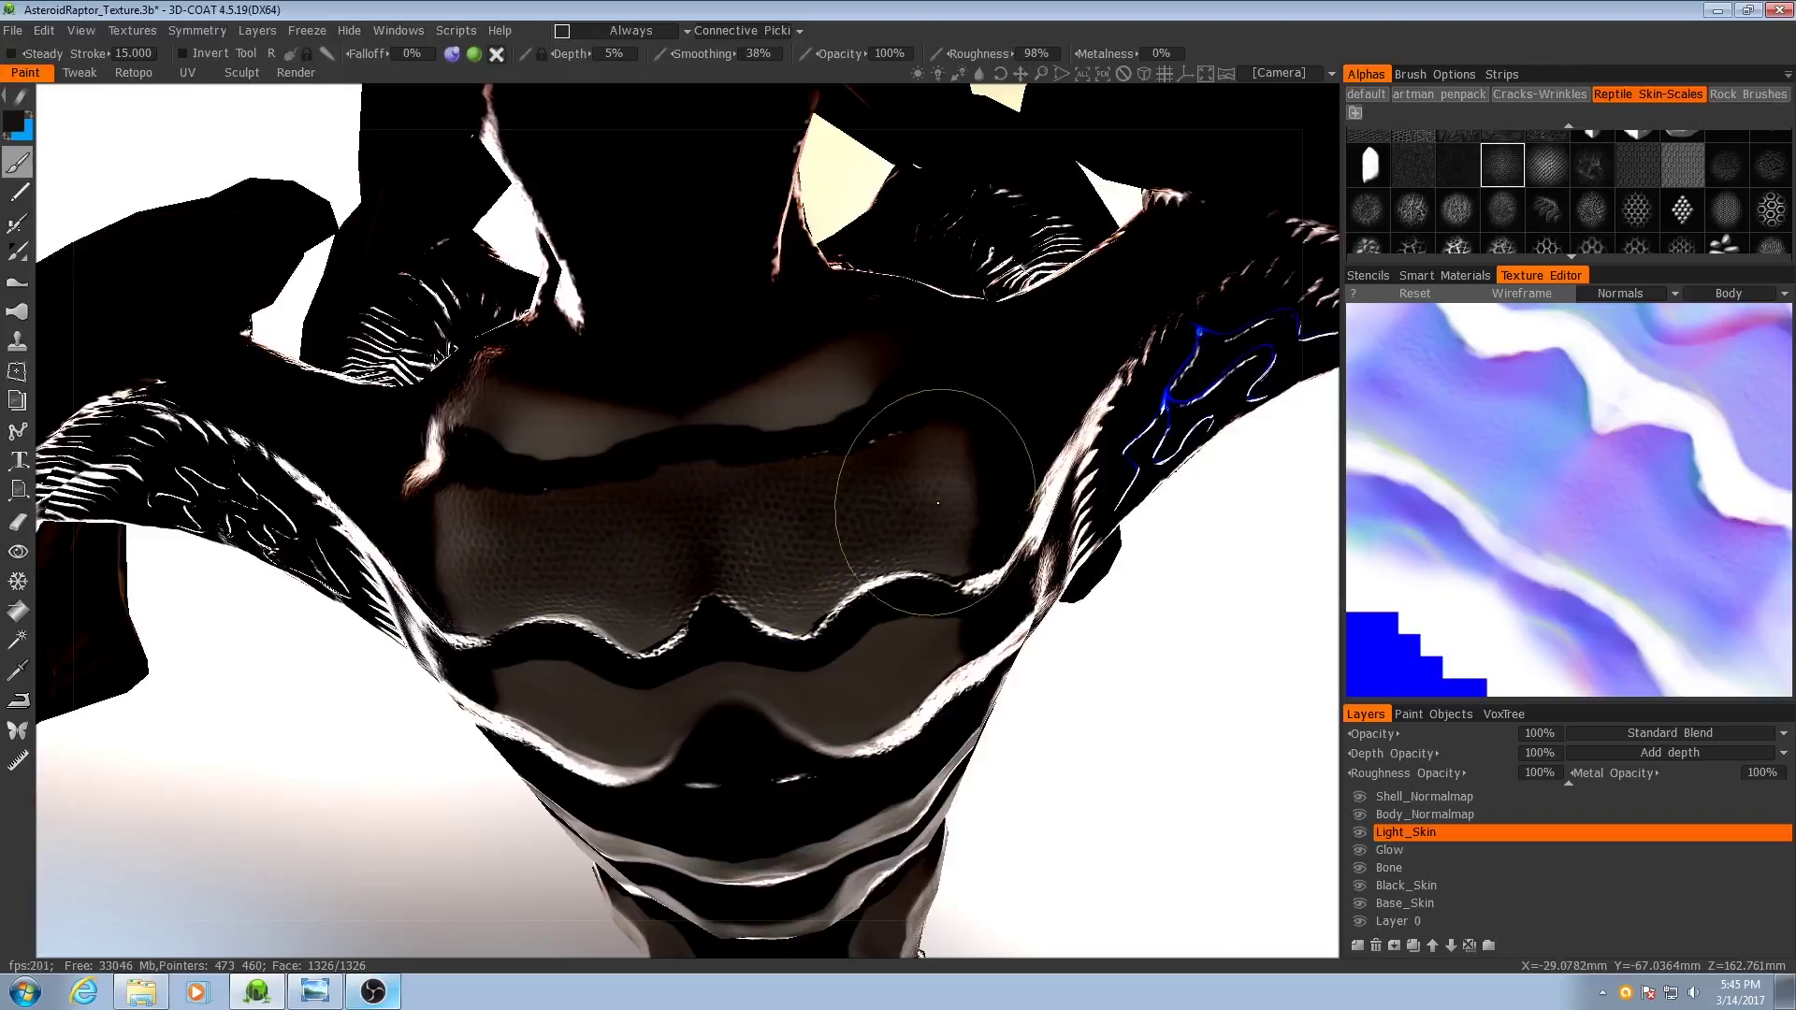
- Paint the scale texture over the full wide chest stripe and the narrower stripe above it, on the Light_Skin layer
{"action": "left_click_drag", "start_coordinate": [938, 503], "coordinate": [973, 486]}
{"action": "middle_click_drag", "start_coordinate": [735, 506], "coordinate": [770, 533], "text": "alt"}
{"action": "scroll", "coordinate": [765, 535], "scroll_direction": "up", "scroll_amount": 4}
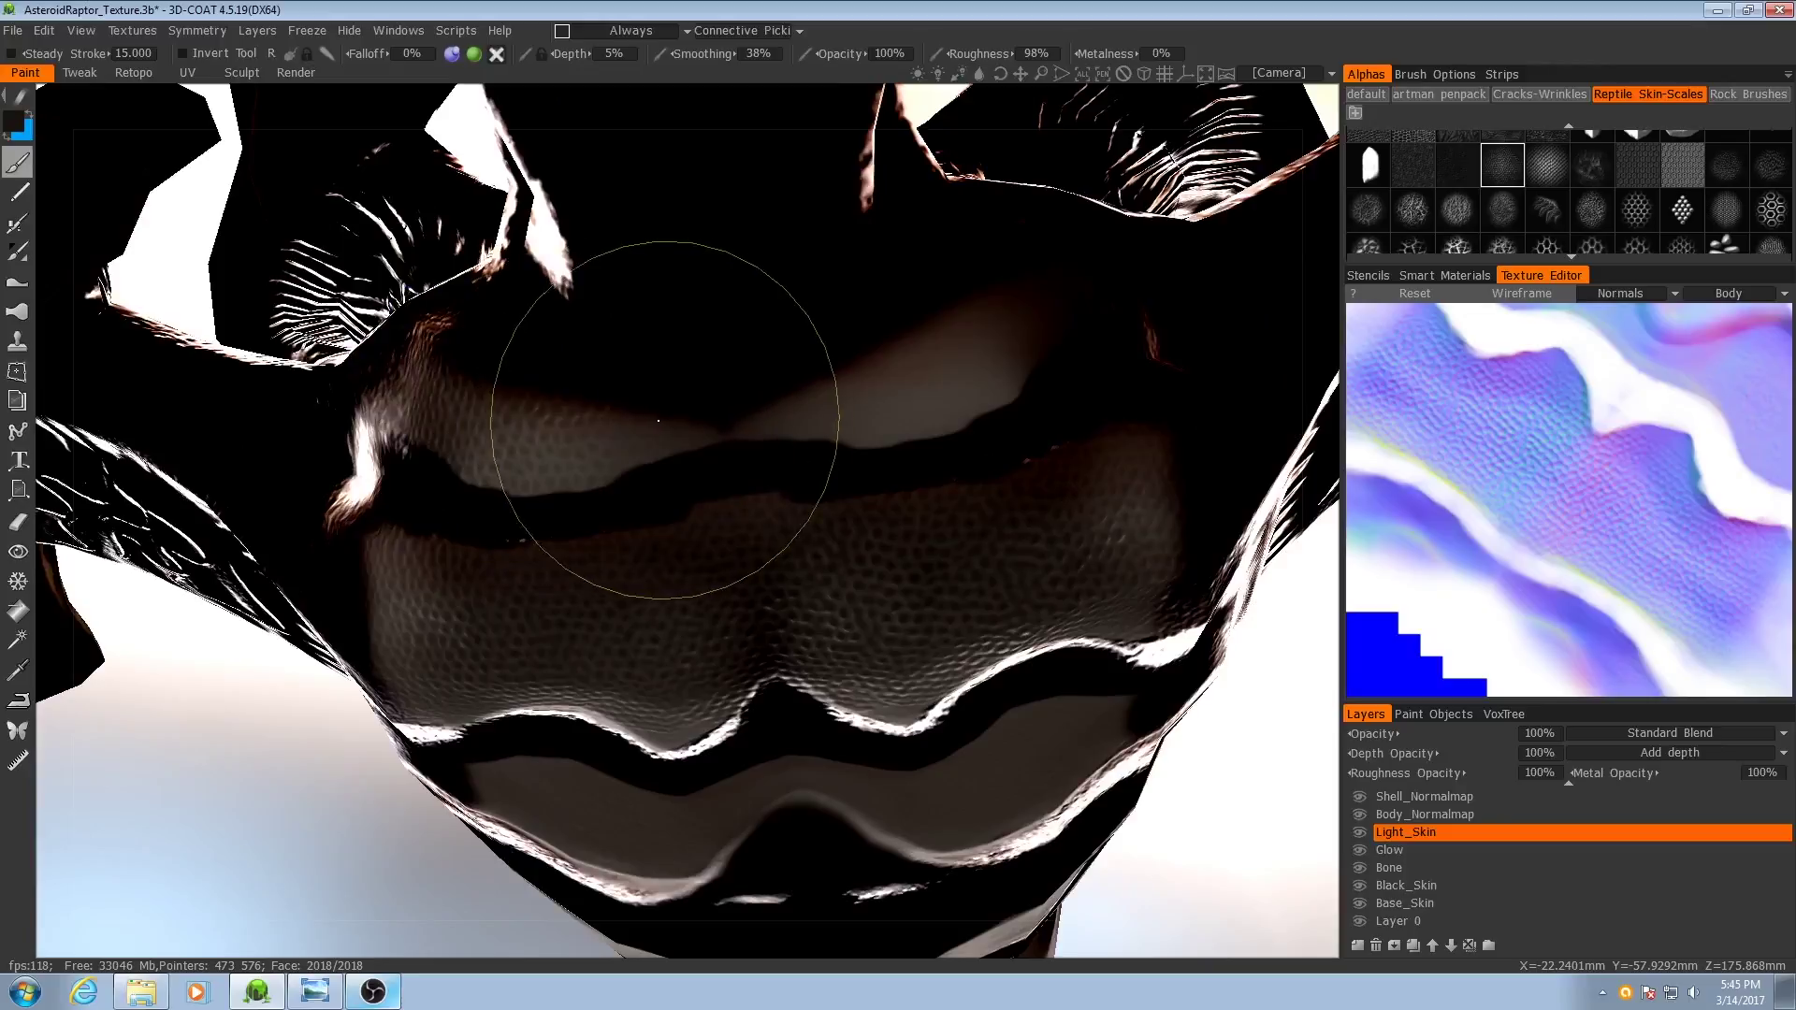
{"action": "mouse_move", "coordinate": [658, 420]}
{"action": "left_mouse_down"}
{"action": "mouse_move", "coordinate": [777, 400]}
{"action": "mouse_move", "coordinate": [978, 326]}
{"action": "left_mouse_up"}
- Paint the scale texture over the remaining light stripes along the underside of the body and tail
{"action": "mouse_move", "coordinate": [602, 790]}
{"action": "left_mouse_down", "text": "alt"}
{"action": "mouse_move", "coordinate": [604, 521]}
{"action": "mouse_move", "coordinate": [832, 561]}
{"action": "left_mouse_up", "text": "alt"}
{"action": "mouse_move", "coordinate": [832, 561]}
{"action": "left_mouse_down", "text": "alt"}
{"action": "mouse_move", "coordinate": [539, 482]}
{"action": "mouse_move", "coordinate": [679, 563]}
{"action": "left_mouse_up", "text": "alt"}
{"action": "left_click_drag", "start_coordinate": [678, 563], "coordinate": [838, 417], "text": "alt"}
{"action": "middle_click_drag", "start_coordinate": [838, 417], "coordinate": [777, 187], "text": "alt"}
{"action": "left_click_drag", "start_coordinate": [776, 187], "coordinate": [804, 440], "text": "alt"}
{"action": "mouse_move", "coordinate": [805, 440]}
{"action": "left_mouse_down"}
{"action": "mouse_move", "coordinate": [703, 569]}
{"action": "mouse_move", "coordinate": [761, 401]}
{"action": "mouse_move", "coordinate": [894, 574]}
{"action": "mouse_move", "coordinate": [954, 599]}
{"action": "mouse_move", "coordinate": [741, 520]}
{"action": "mouse_move", "coordinate": [805, 473]}
{"action": "left_mouse_up"}
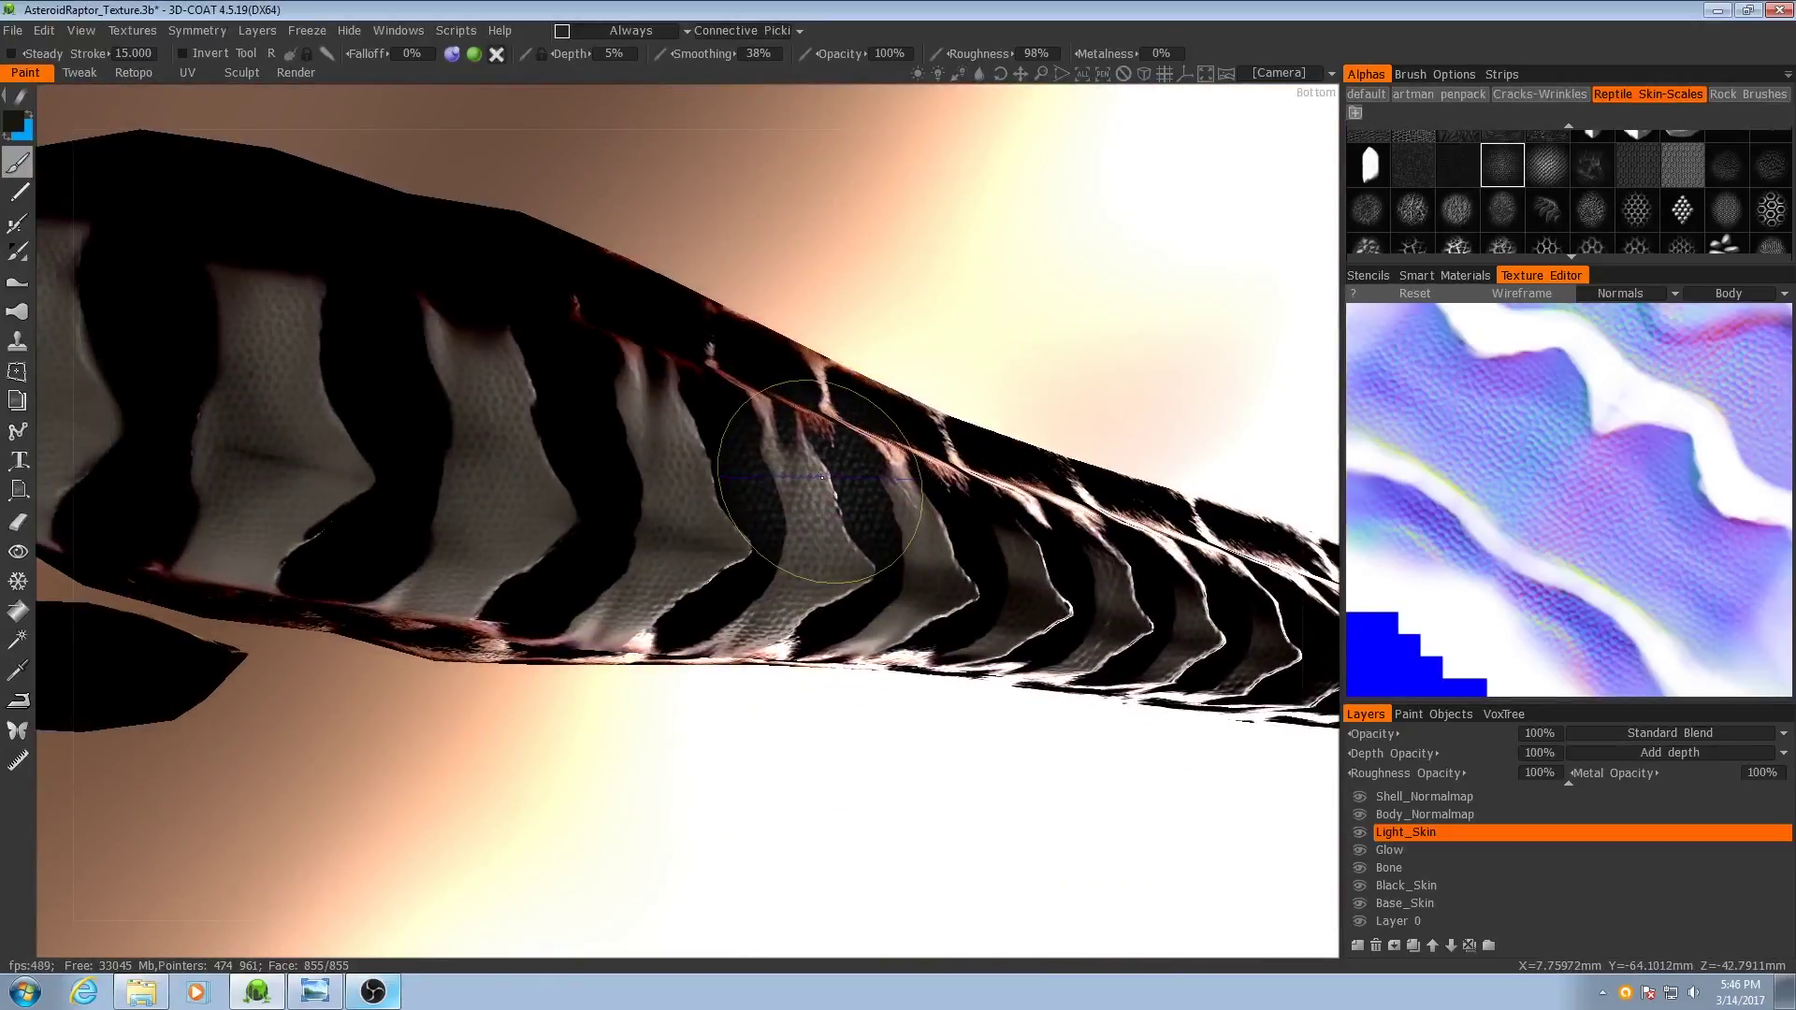
- Examine the scale-textured stripes and the rest of the raptor from several angles
{"action": "mouse_move", "coordinate": [821, 477]}
{"action": "left_mouse_down", "text": "alt"}
{"action": "mouse_move", "coordinate": [854, 562]}
{"action": "mouse_move", "coordinate": [795, 555]}
{"action": "mouse_move", "coordinate": [966, 602]}
{"action": "mouse_move", "coordinate": [823, 620]}
{"action": "mouse_move", "coordinate": [631, 475]}
{"action": "mouse_move", "coordinate": [461, 593]}
{"action": "mouse_move", "coordinate": [509, 670]}
{"action": "mouse_move", "coordinate": [484, 591]}
{"action": "left_mouse_up", "text": "alt"}
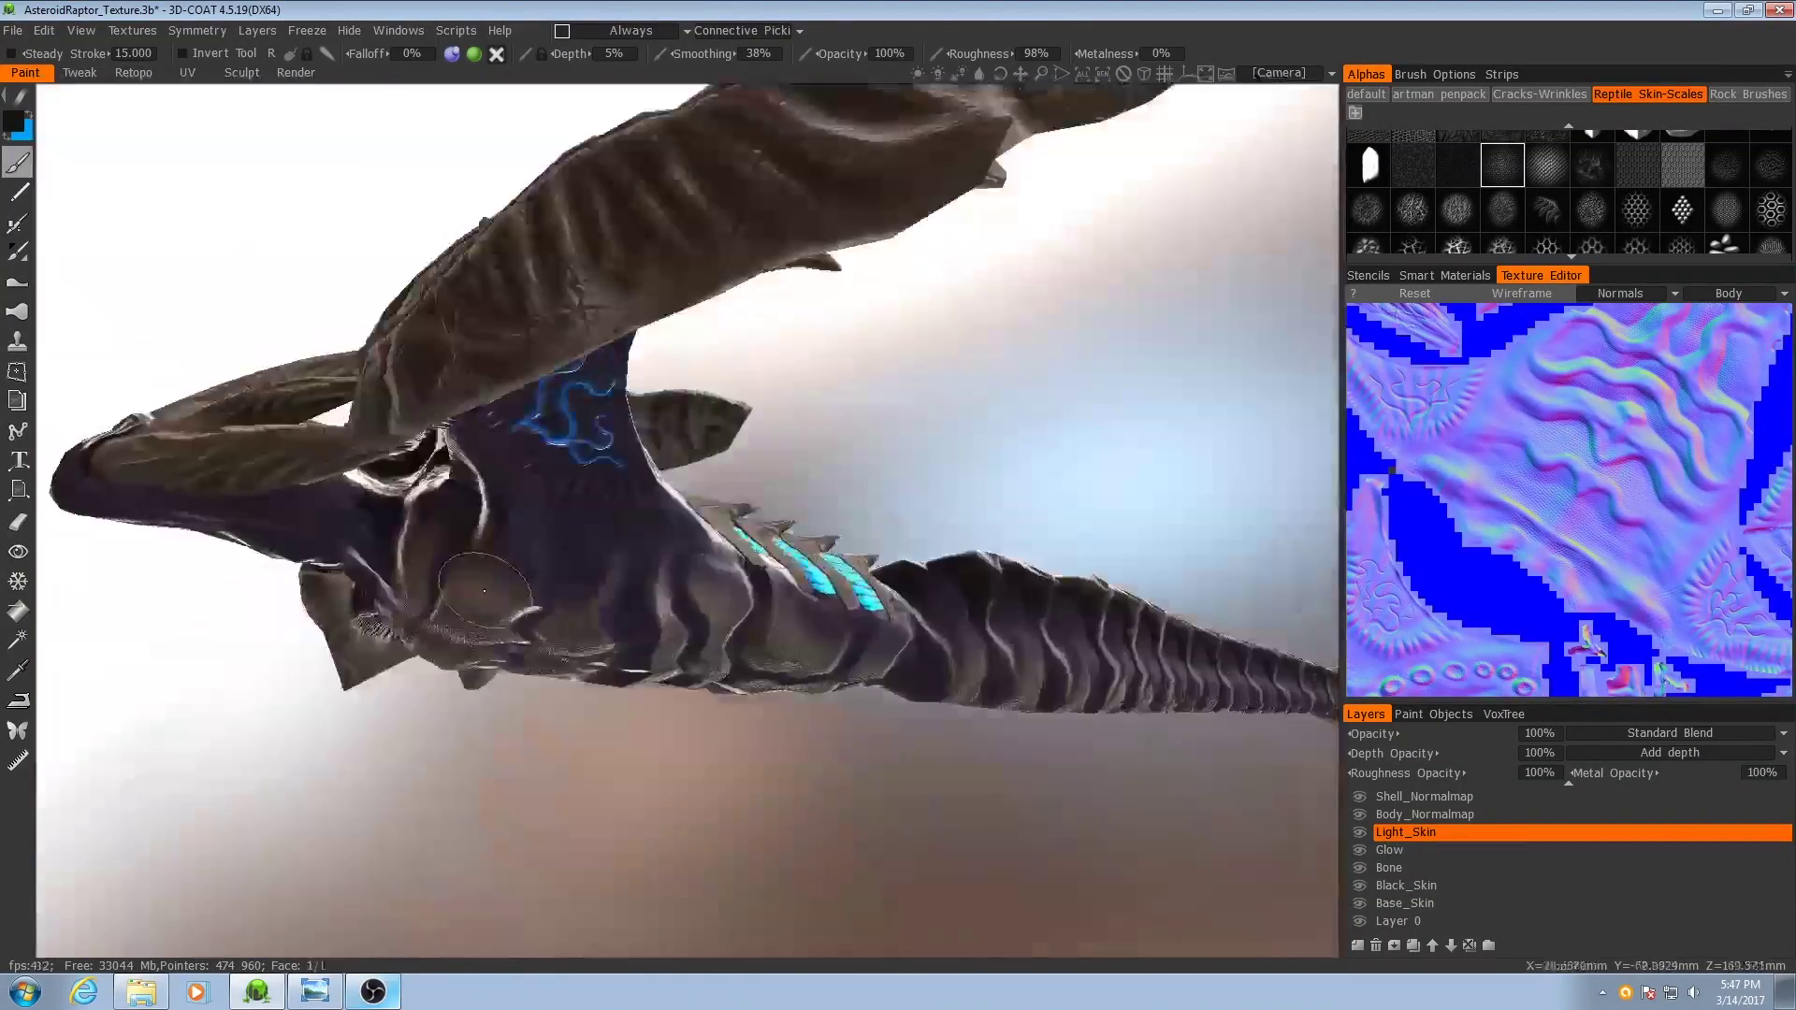
{"action": "mouse_move", "coordinate": [812, 416]}
{"action": "left_mouse_down", "text": "alt"}
{"action": "mouse_move", "coordinate": [748, 617]}
{"action": "mouse_move", "coordinate": [758, 598]}
{"action": "left_mouse_up", "text": "alt"}
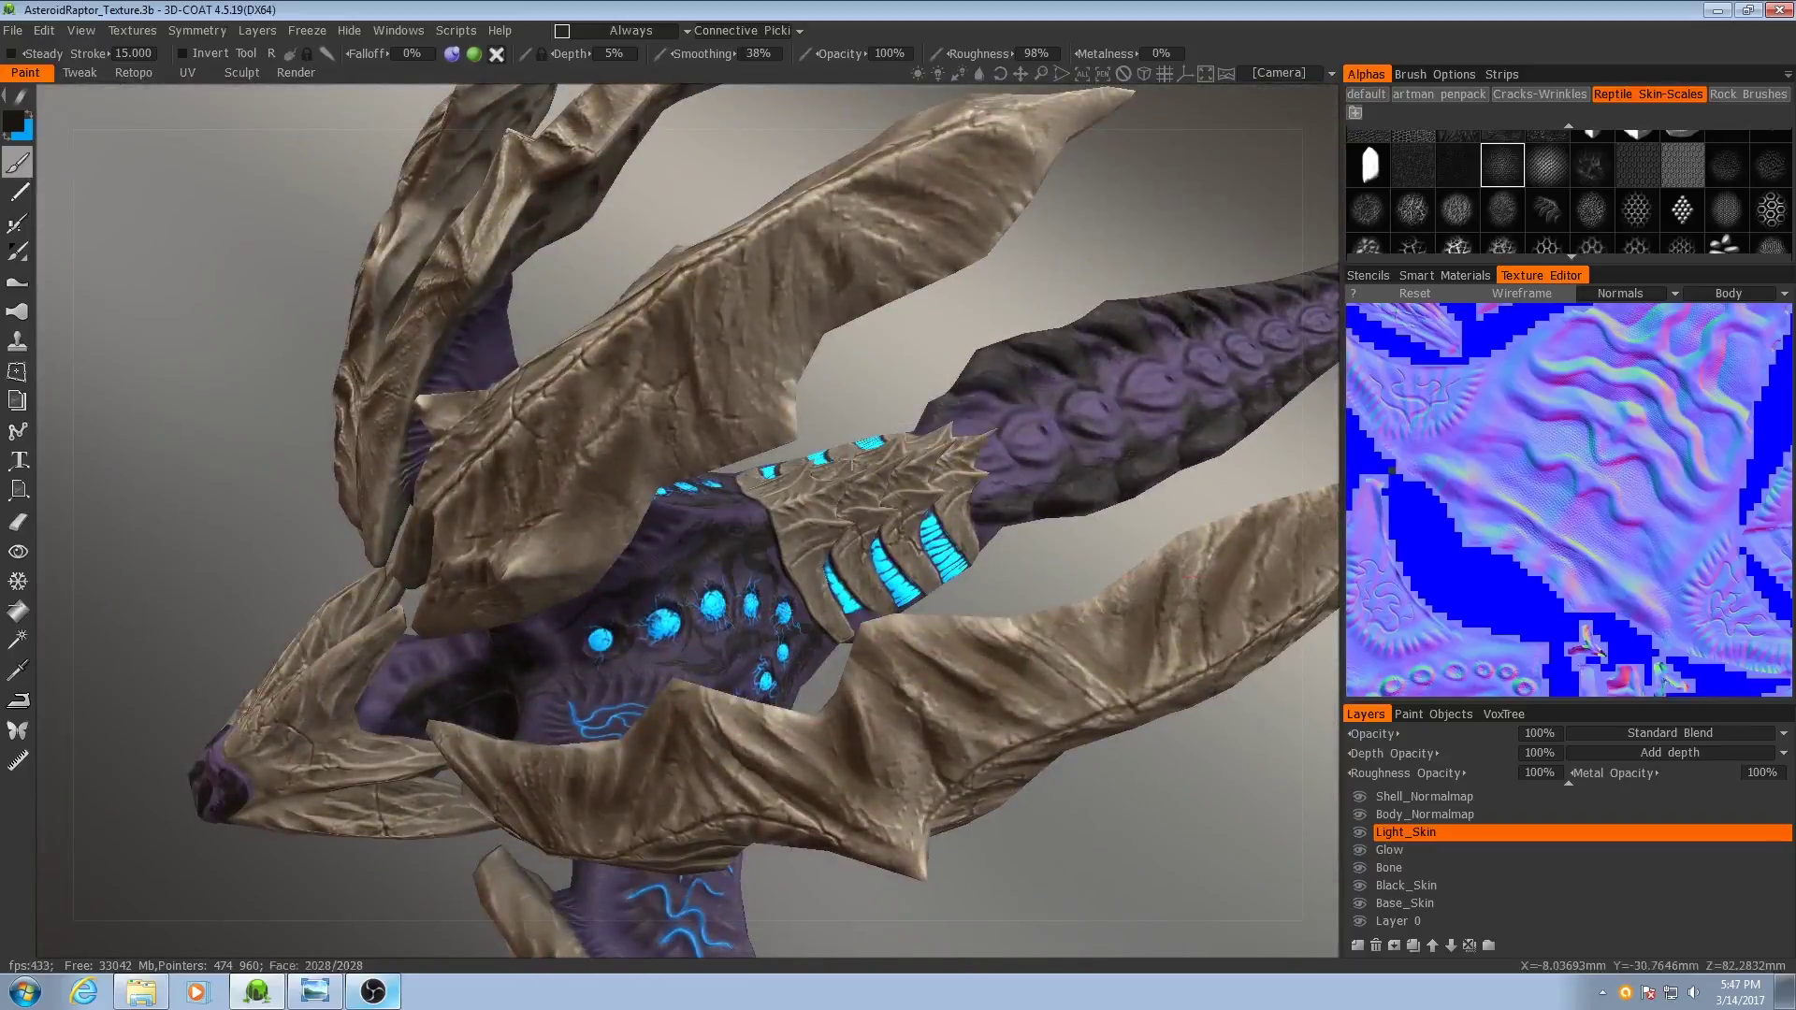
{"action": "right_click_drag", "start_coordinate": [852, 465], "coordinate": [769, 524], "text": "alt"}
{"action": "left_click_drag", "start_coordinate": [711, 505], "coordinate": [823, 561], "text": "alt"}
{"action": "right_click_drag", "start_coordinate": [823, 561], "coordinate": [748, 561], "text": "alt"}
{"action": "mouse_move", "coordinate": [720, 561]}
{"action": "left_mouse_down", "text": "alt"}
{"action": "mouse_move", "coordinate": [794, 549]}
{"action": "mouse_move", "coordinate": [1015, 430]}
{"action": "mouse_move", "coordinate": [1012, 369]}
{"action": "mouse_move", "coordinate": [1057, 337]}
{"action": "mouse_move", "coordinate": [898, 417]}
{"action": "left_mouse_up", "text": "alt"}
{"action": "right_click_drag", "start_coordinate": [898, 417], "coordinate": [973, 402], "text": "alt"}
{"action": "mouse_move", "coordinate": [935, 402]}
{"action": "left_mouse_down", "text": "alt"}
{"action": "mouse_move", "coordinate": [879, 374]}
{"action": "mouse_move", "coordinate": [748, 523]}
{"action": "left_mouse_up", "text": "alt"}
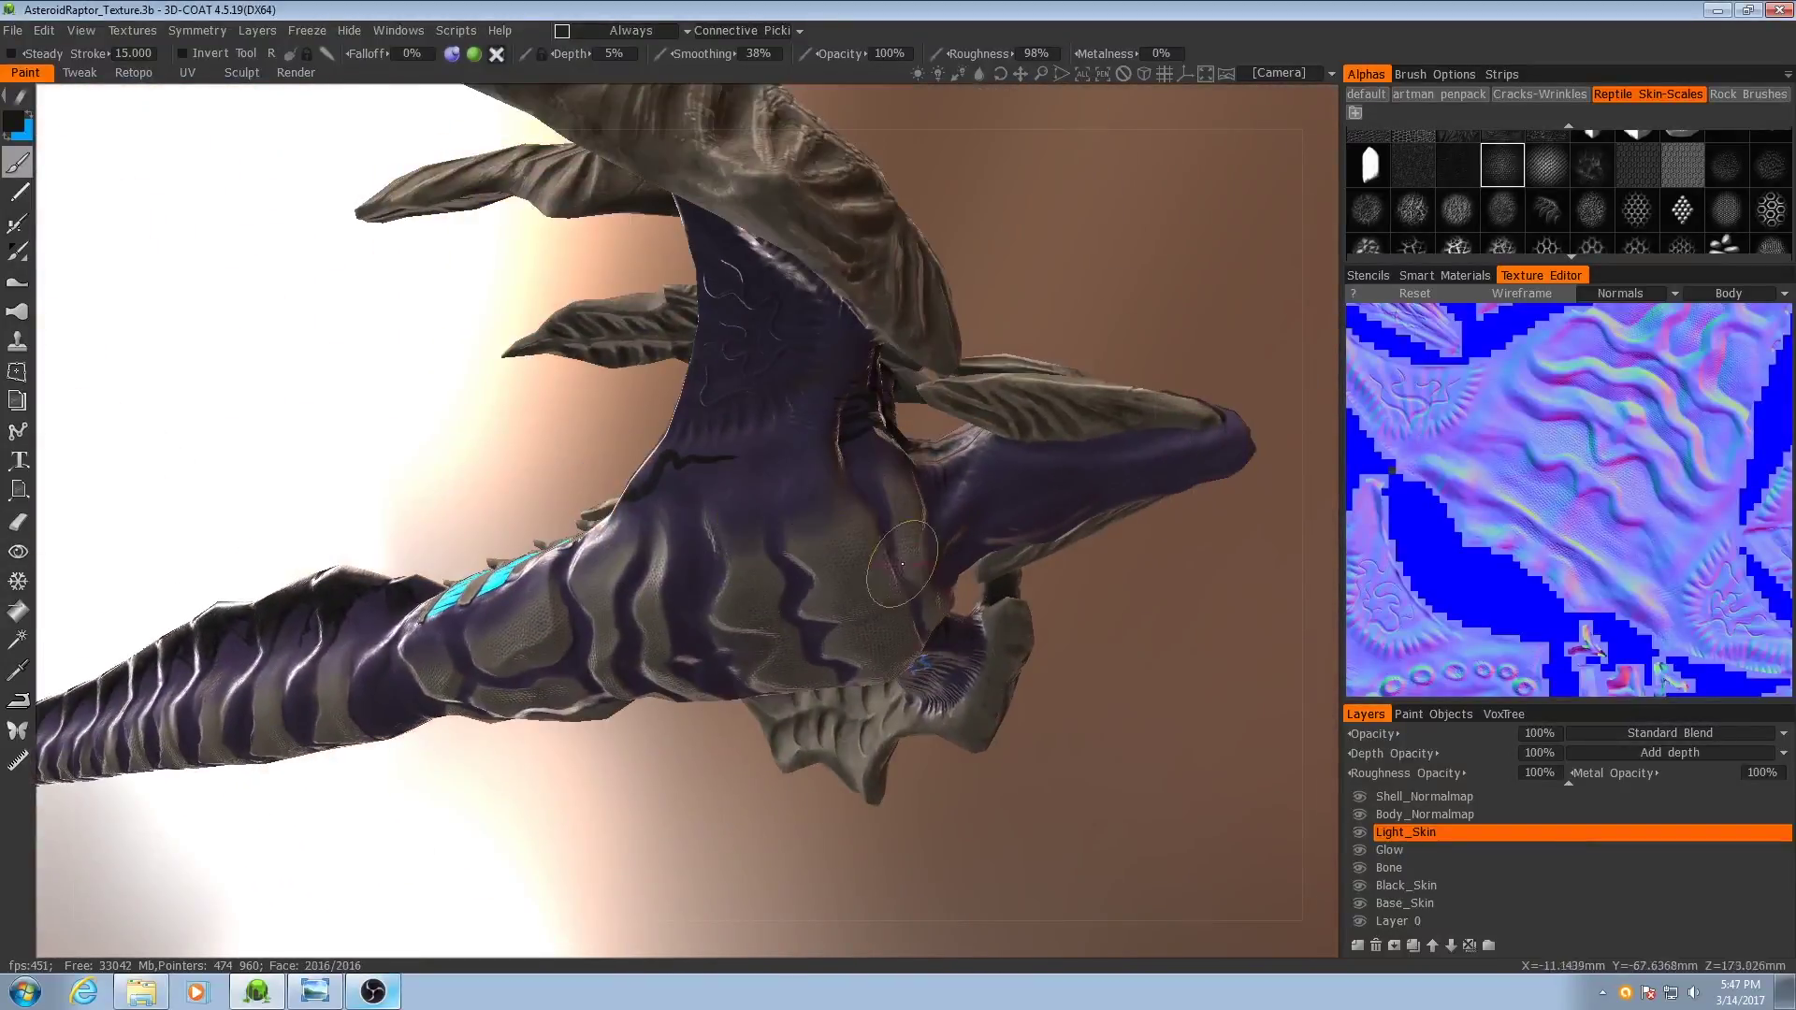
- Activate the Base_Skin layer and set up the colour-adjustment tool in Darken mode at 7% opacity with a soft round alpha
{"action": "left_click", "coordinate": [1422, 901]}
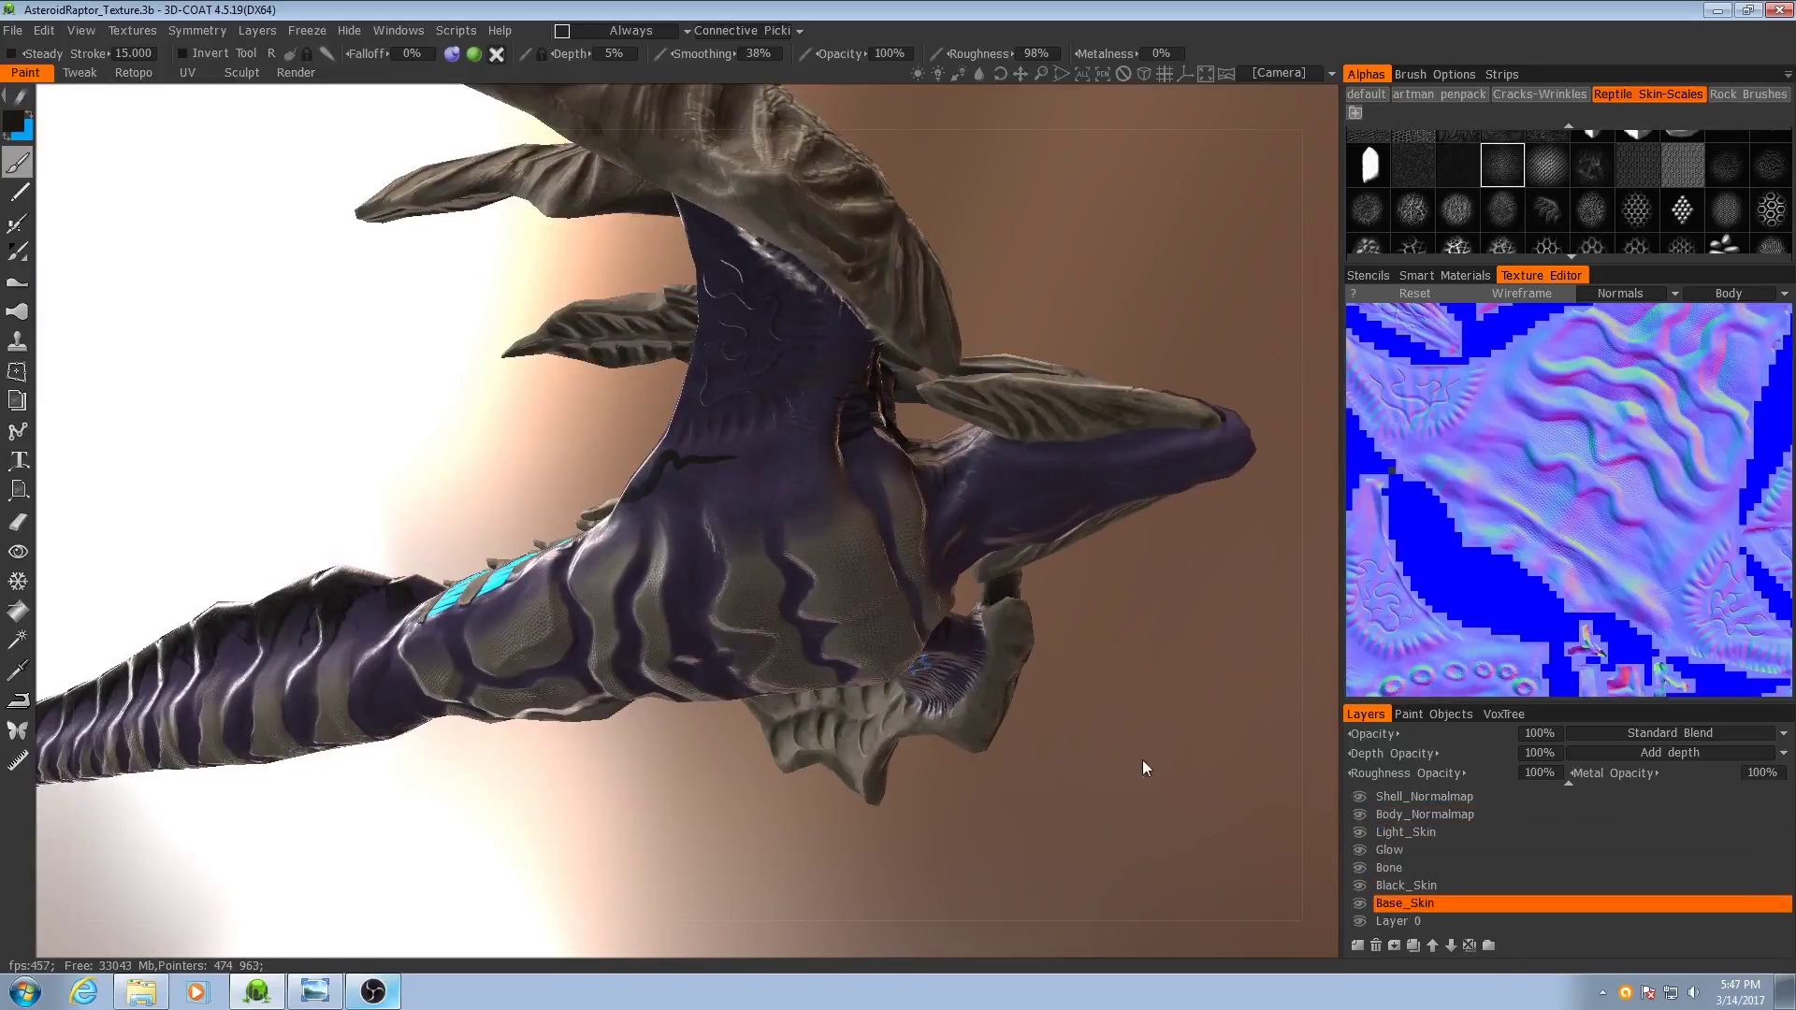
{"action": "left_click_drag", "start_coordinate": [673, 503], "coordinate": [738, 460]}
{"action": "left_click", "coordinate": [25, 259]}
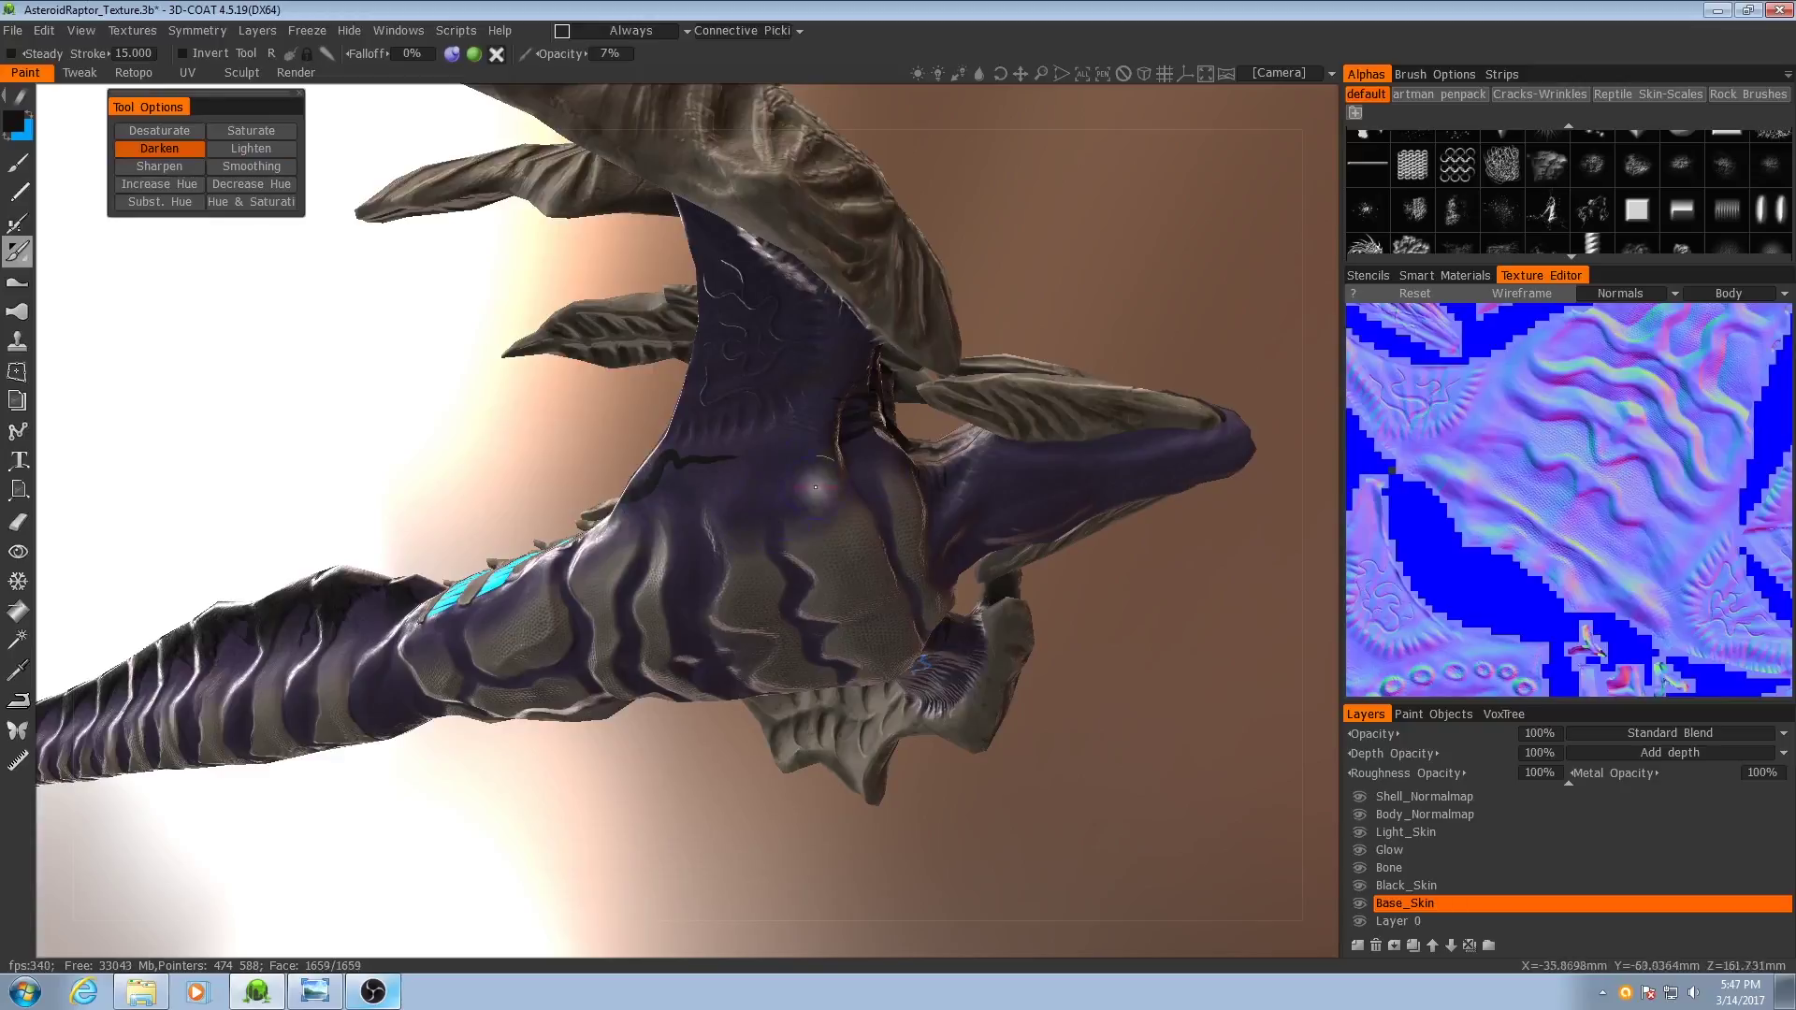
{"action": "scroll", "coordinate": [1548, 167], "scroll_direction": "up", "scroll_amount": 5}
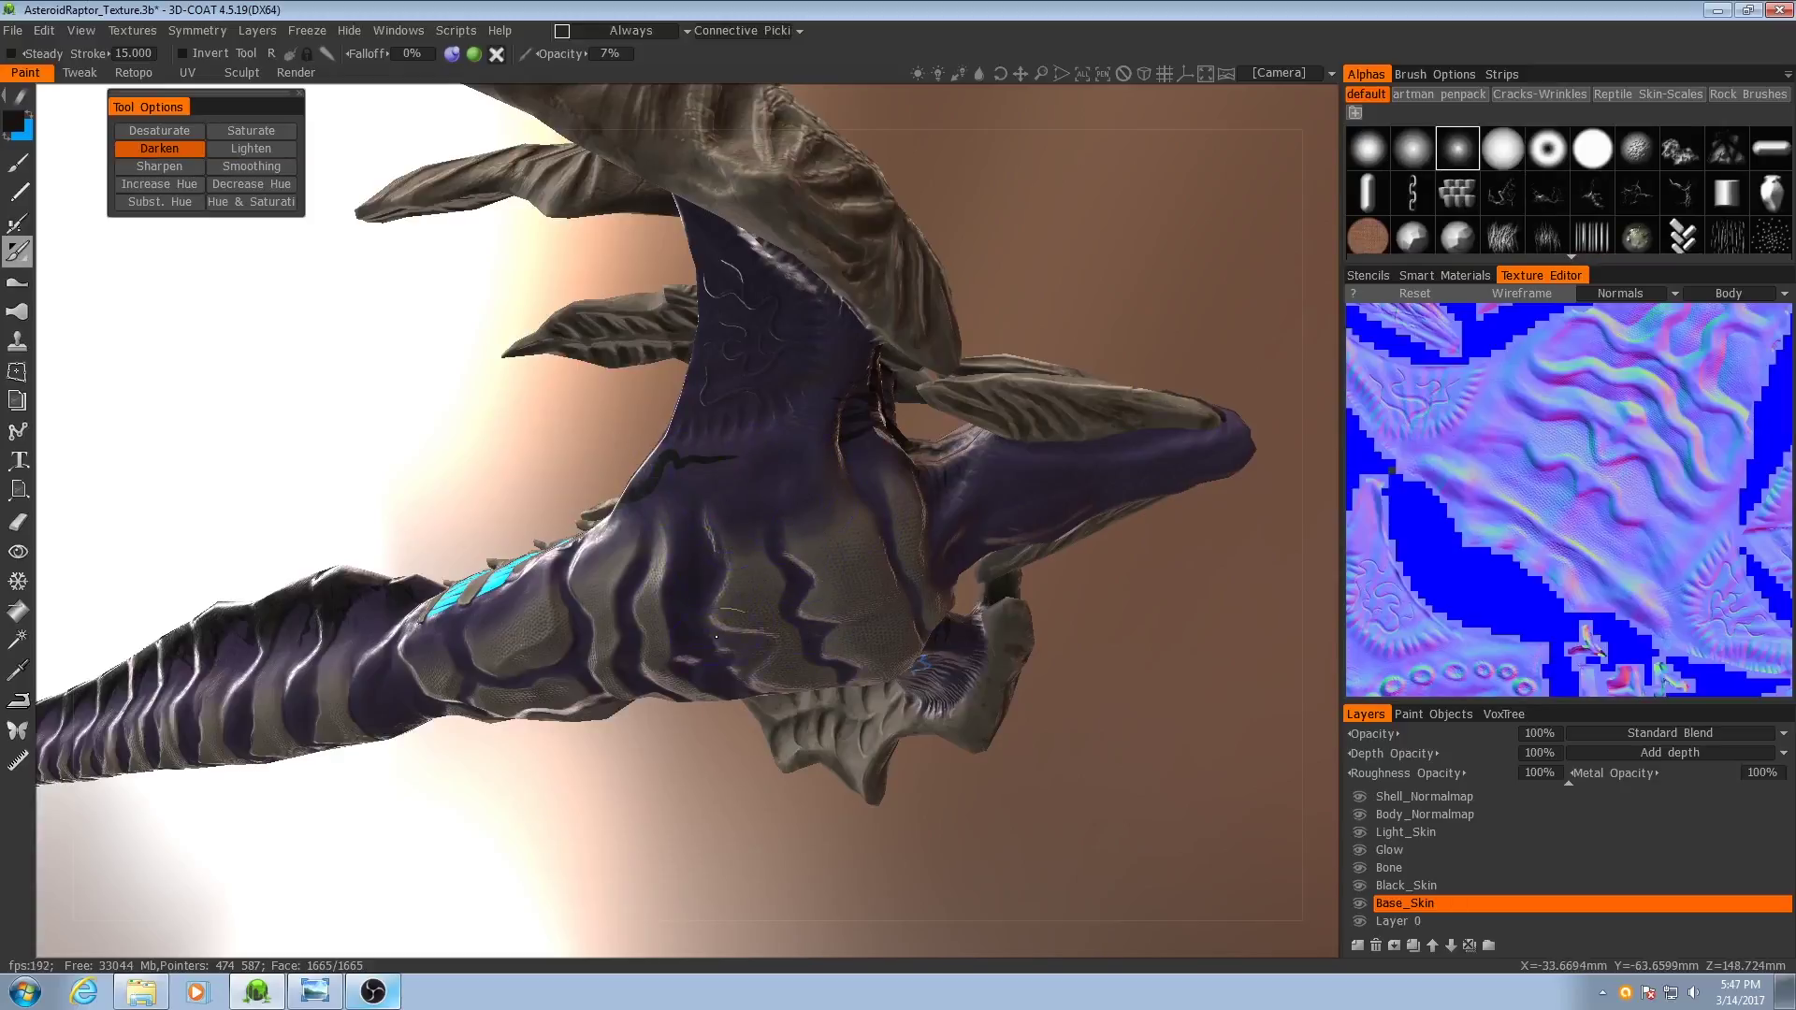
- Show the model in flat colour shading and frame the belly from below
{"action": "middle_click_drag", "start_coordinate": [776, 656], "coordinate": [814, 533]}
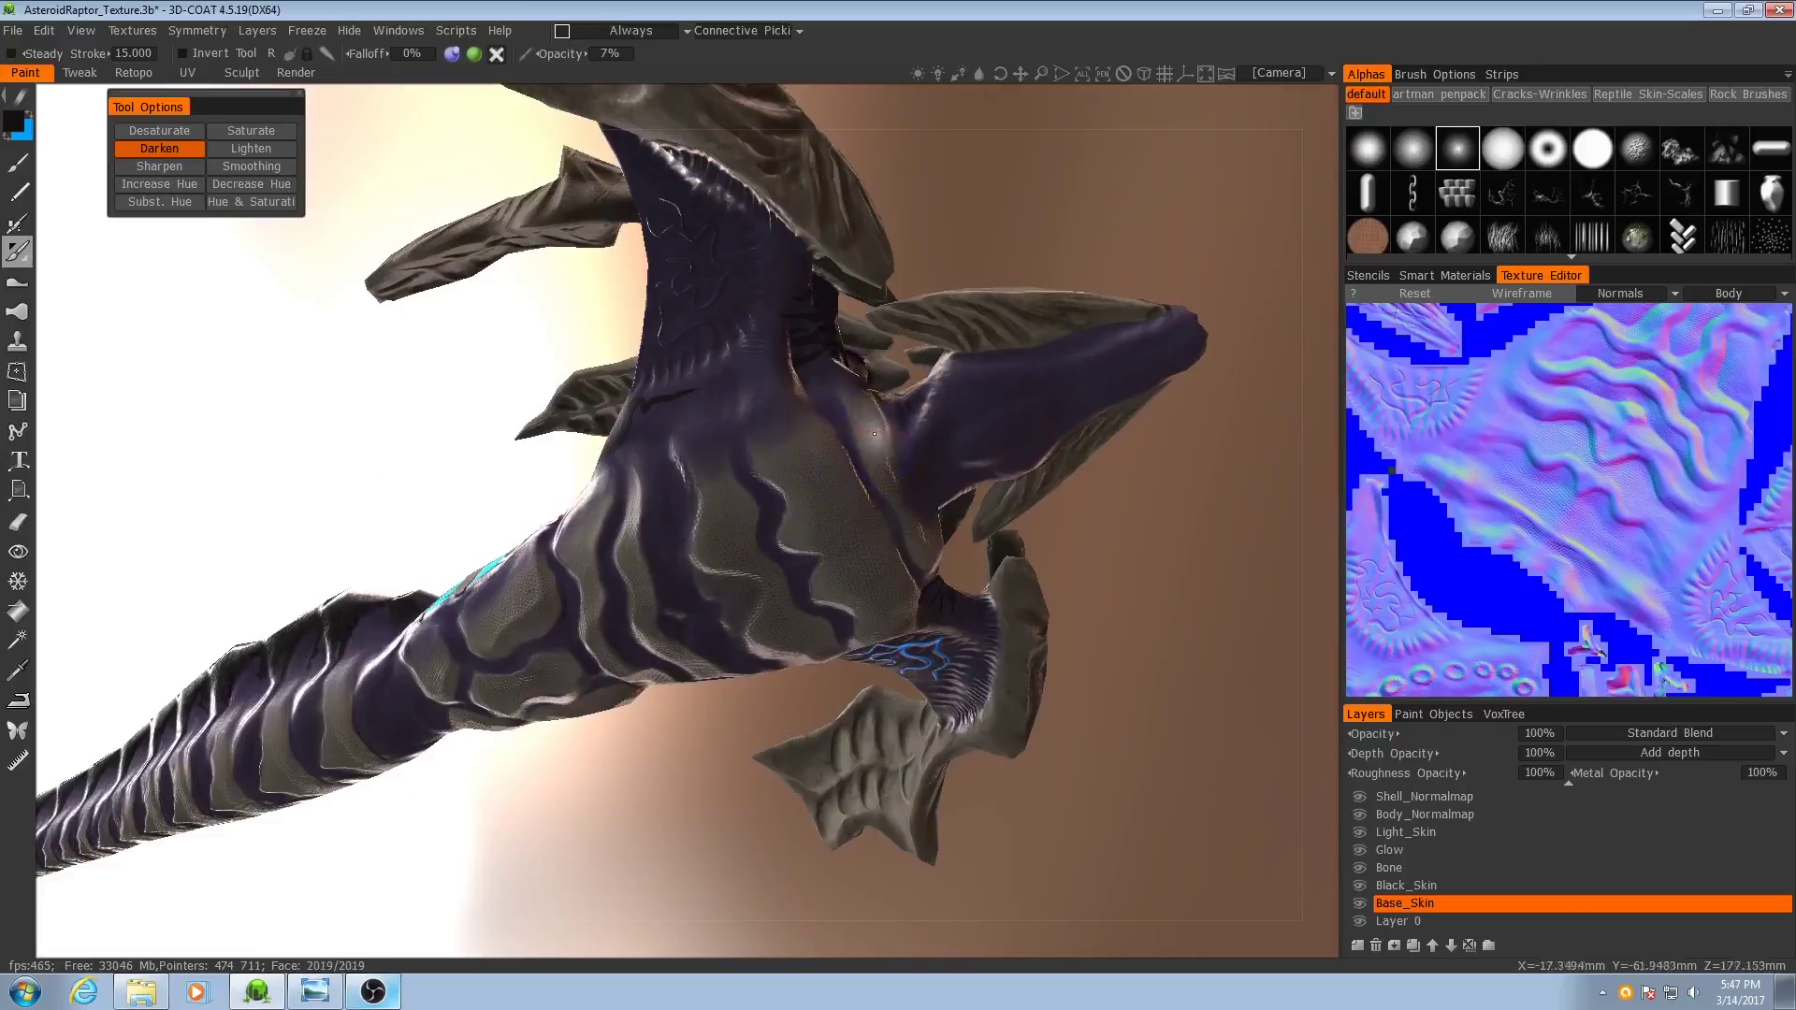
{"action": "key", "text": "2"}
{"action": "left_click_drag", "start_coordinate": [835, 533], "coordinate": [687, 92], "text": "alt"}
{"action": "scroll", "coordinate": [688, 93], "scroll_direction": "up", "scroll_amount": 2}
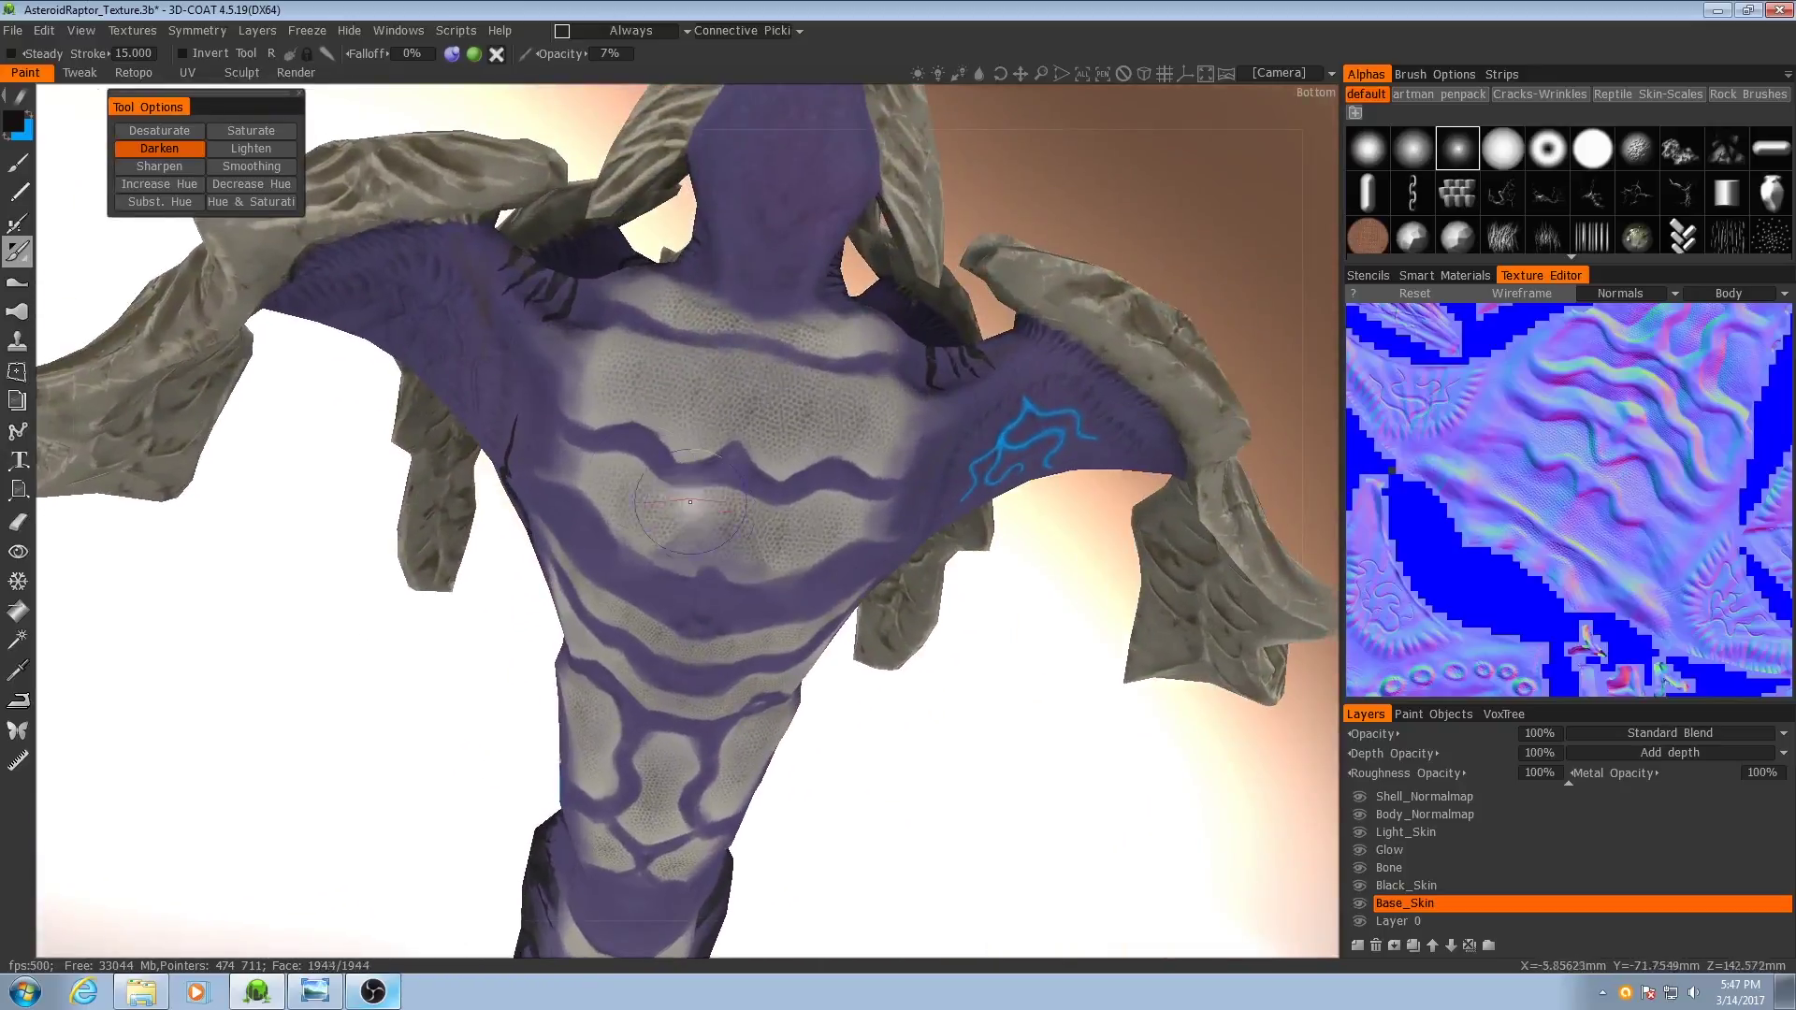
- Try darkening the purple bands between the light chest stripes at 7% opacity
{"action": "left_click_drag", "start_coordinate": [588, 444], "coordinate": [888, 488]}
{"action": "left_click_drag", "start_coordinate": [595, 552], "coordinate": [823, 585]}
{"action": "key", "text": "ctrl+z"}
{"action": "key", "text": "ctrl+z"}
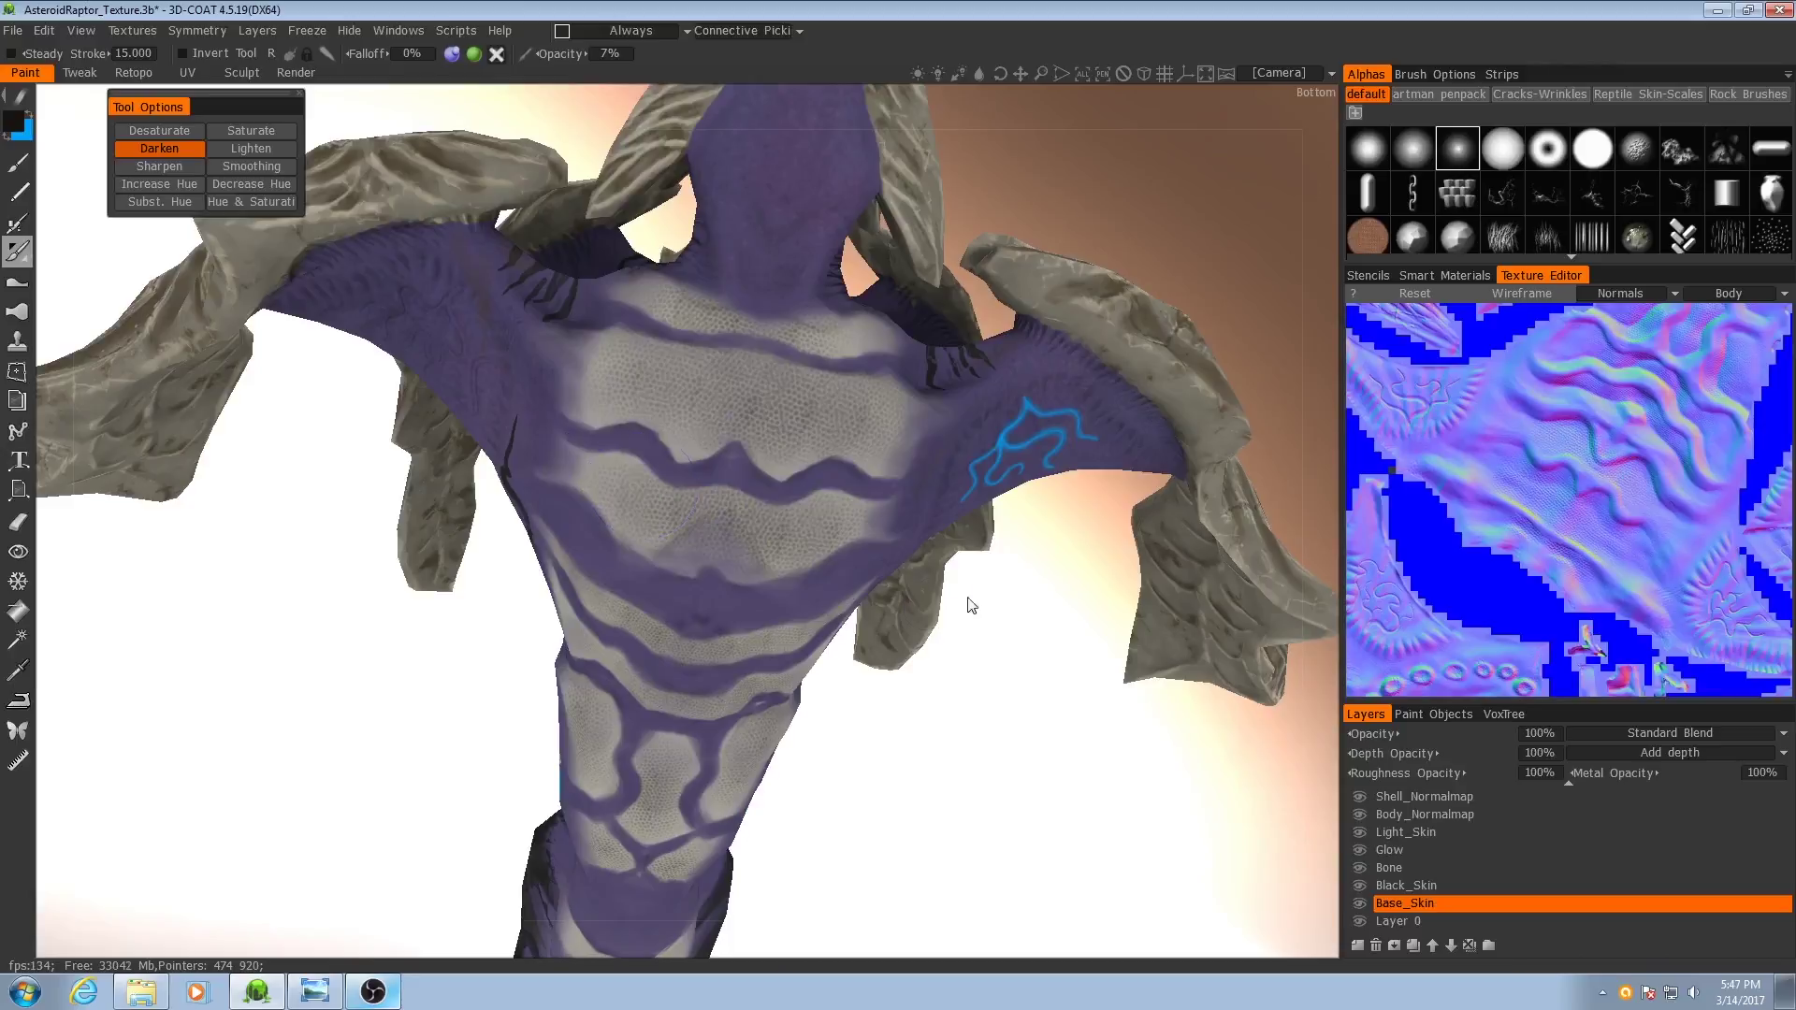
- Set the Darken opacity to 13% and darken the purple bands between the light stripes on the belly and tail
{"action": "scroll", "coordinate": [723, 607], "scroll_direction": "up", "scroll_amount": 3}
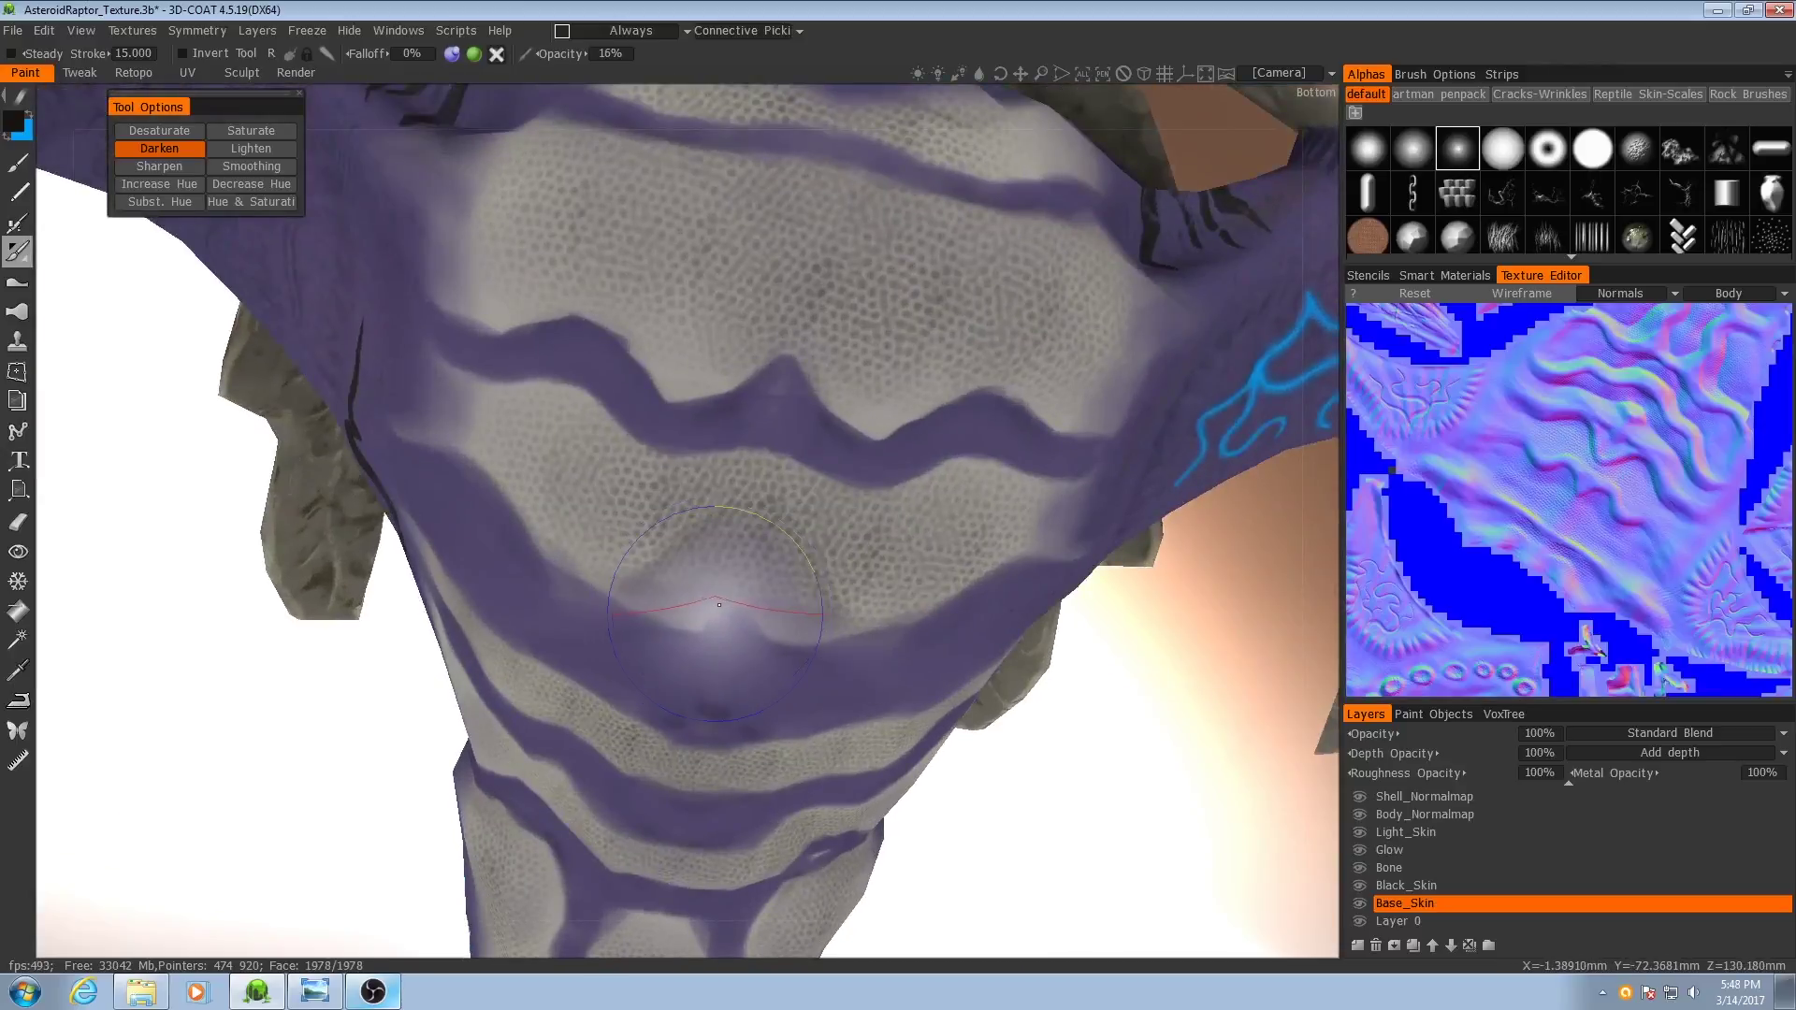
{"action": "scroll", "coordinate": [719, 609], "scroll_direction": "down", "scroll_amount": 2}
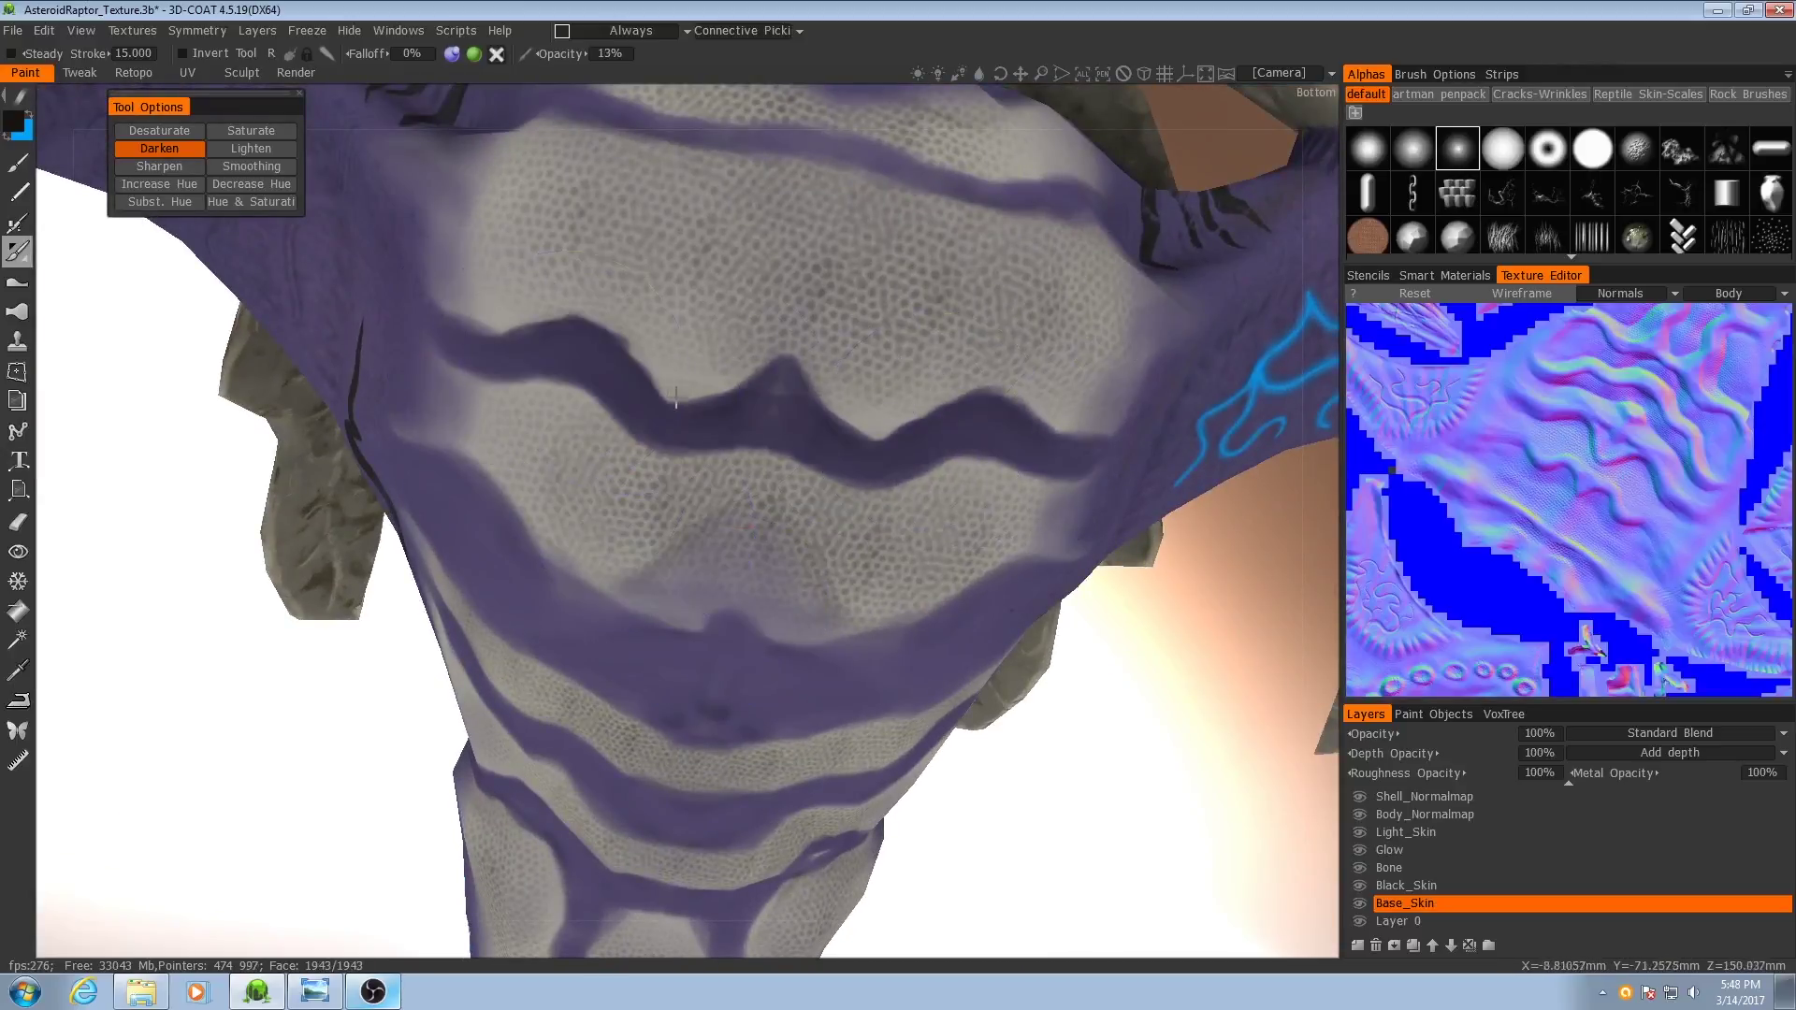
{"action": "scroll", "coordinate": [656, 559], "scroll_direction": "down", "scroll_amount": 4}
{"action": "left_click_drag", "start_coordinate": [656, 559], "coordinate": [1230, 577], "text": "alt"}
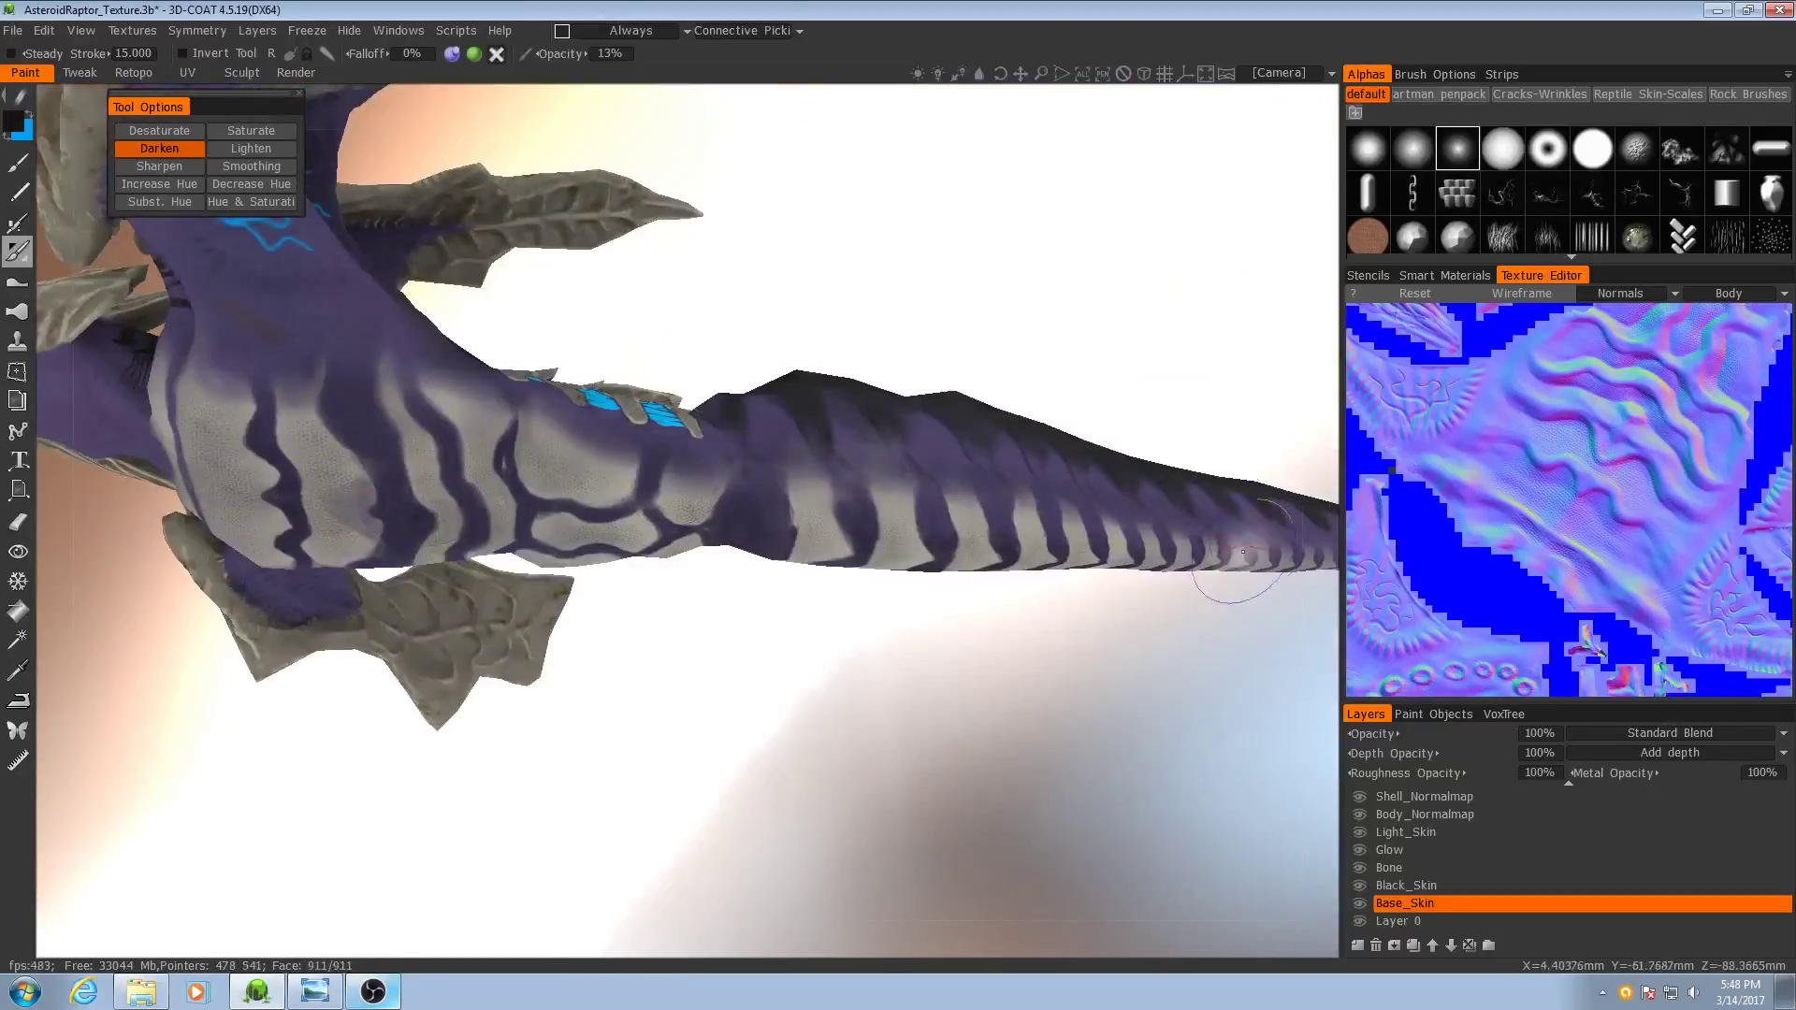
{"action": "scroll", "coordinate": [653, 559], "scroll_direction": "up", "scroll_amount": 4}
{"action": "middle_click_drag", "start_coordinate": [652, 558], "coordinate": [1222, 584]}
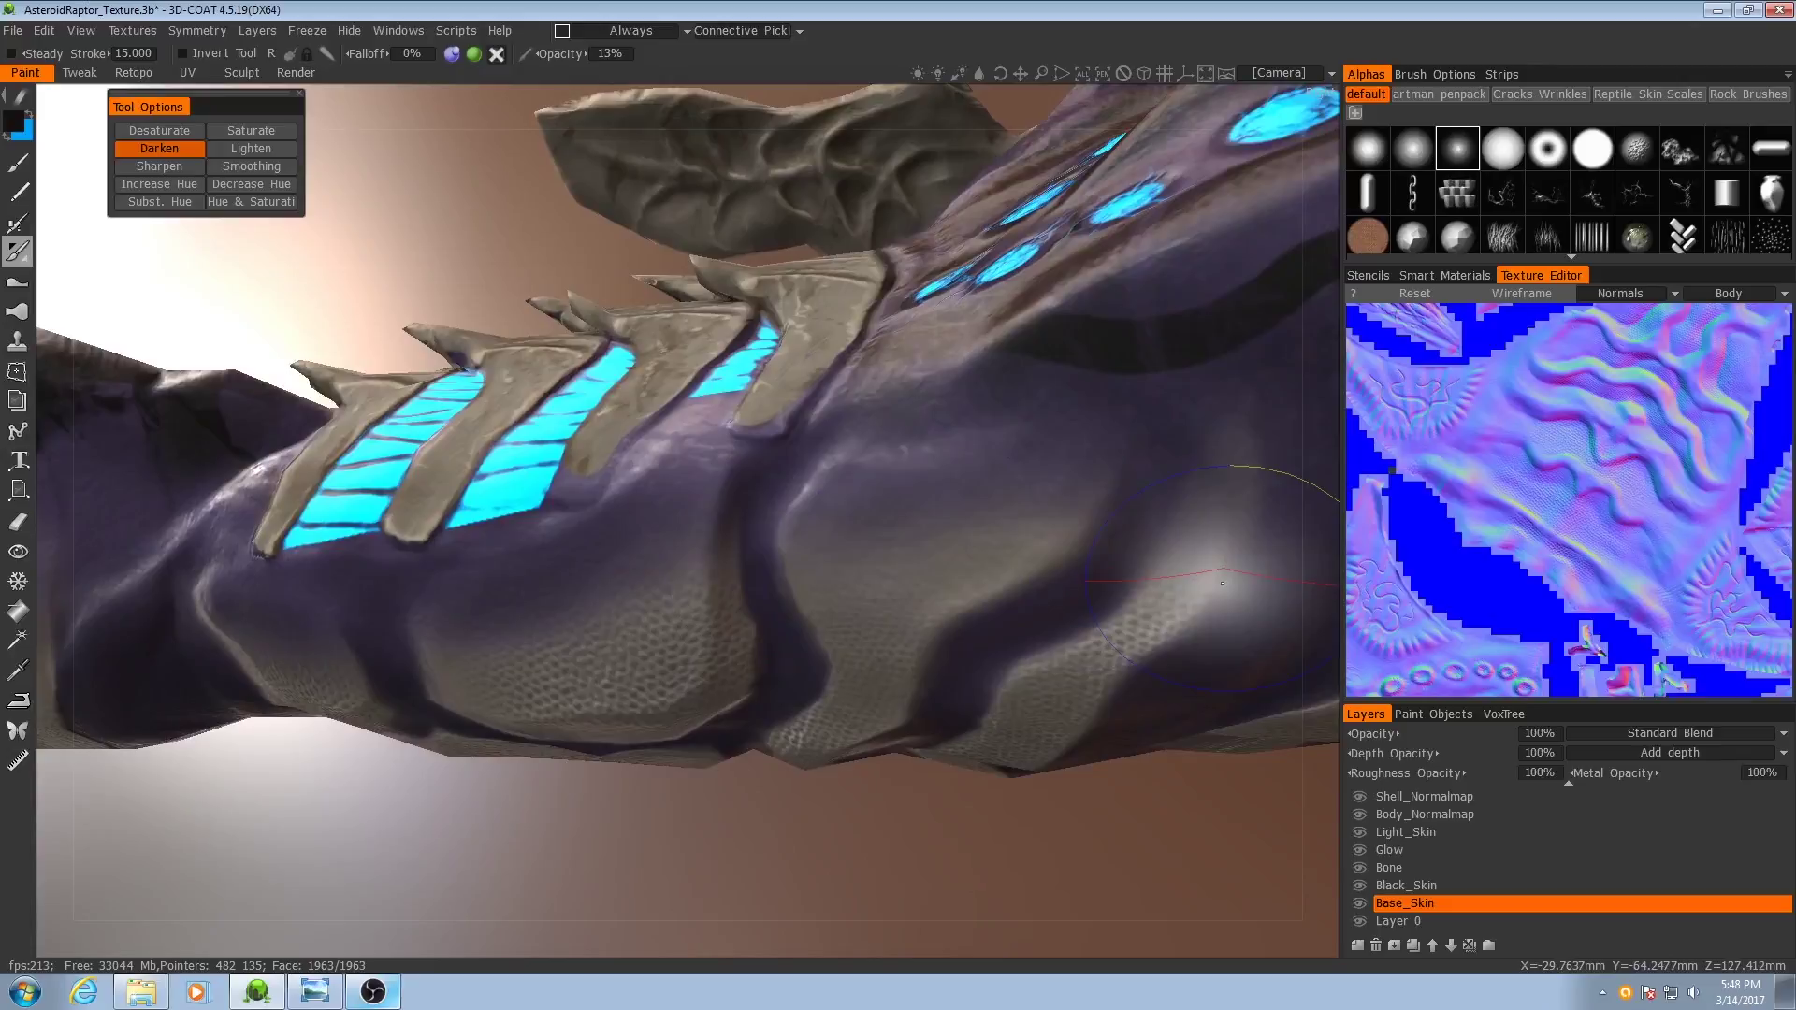
- On the Light_Skin layer, erase the belly stripes' fading upper areas with a reptile-scale alpha at 100% eraser transparency
{"action": "left_click", "coordinate": [1418, 831]}
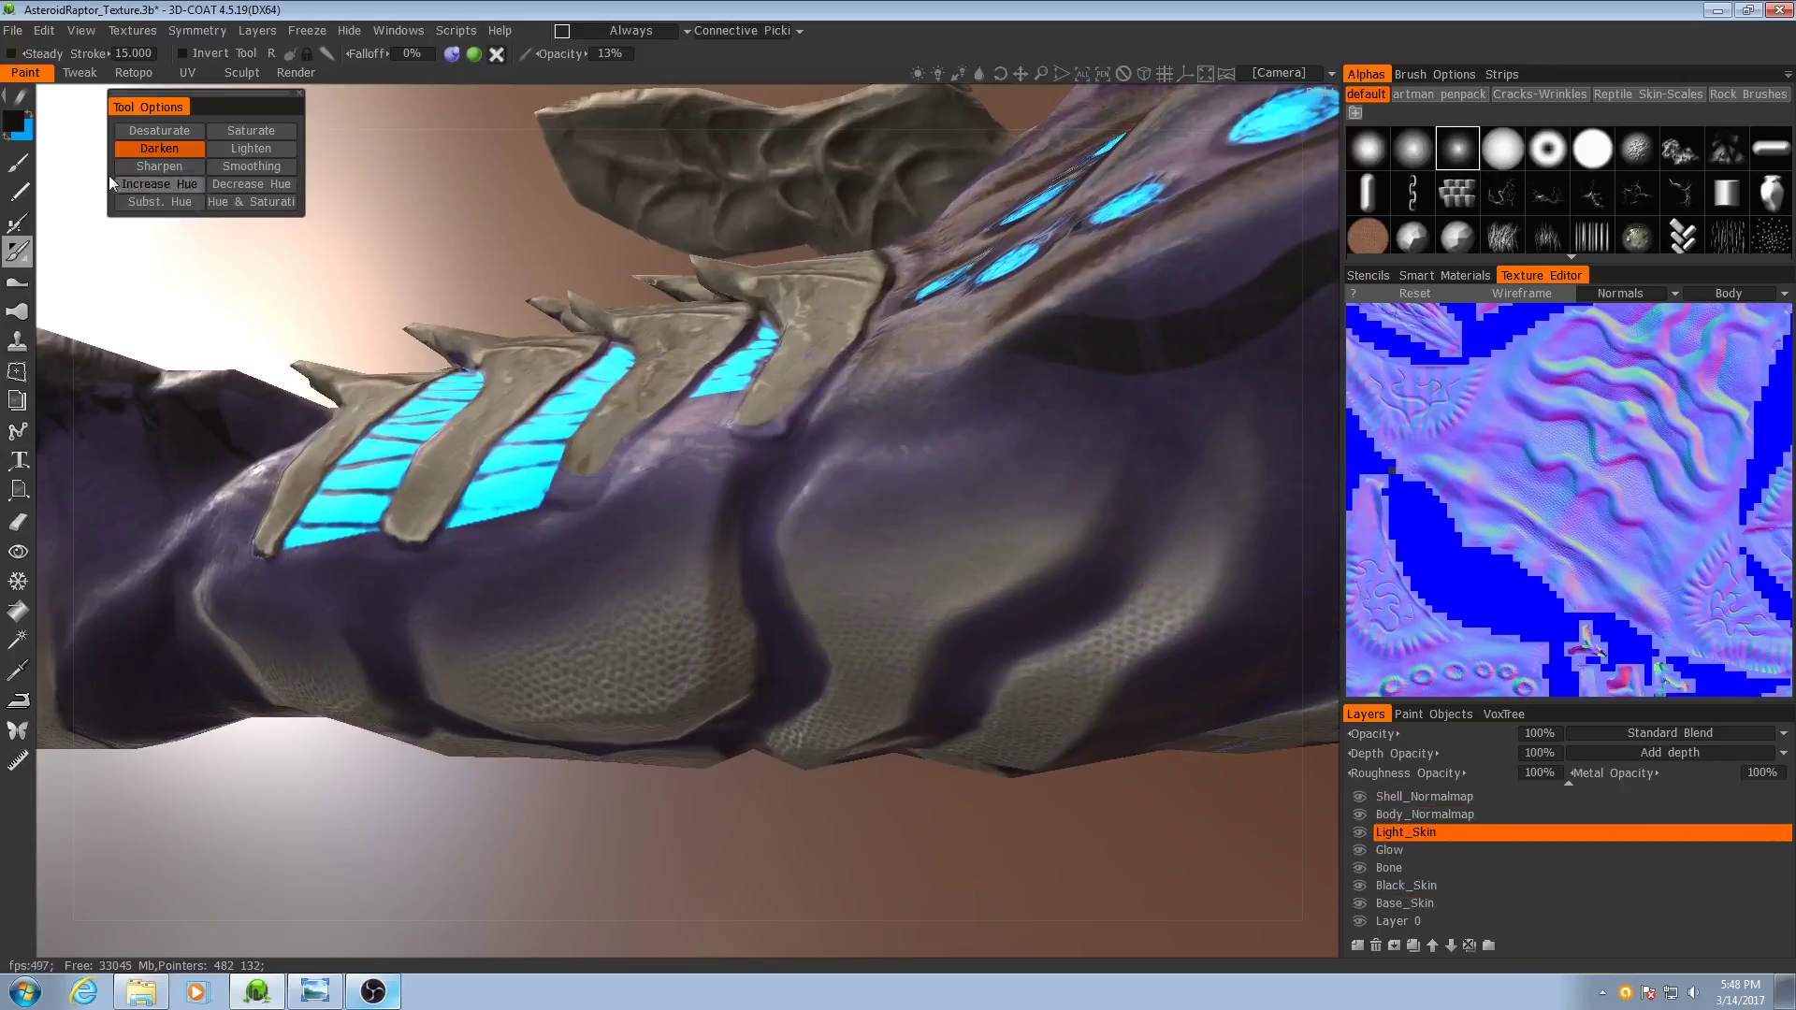
{"action": "left_click", "coordinate": [17, 521]}
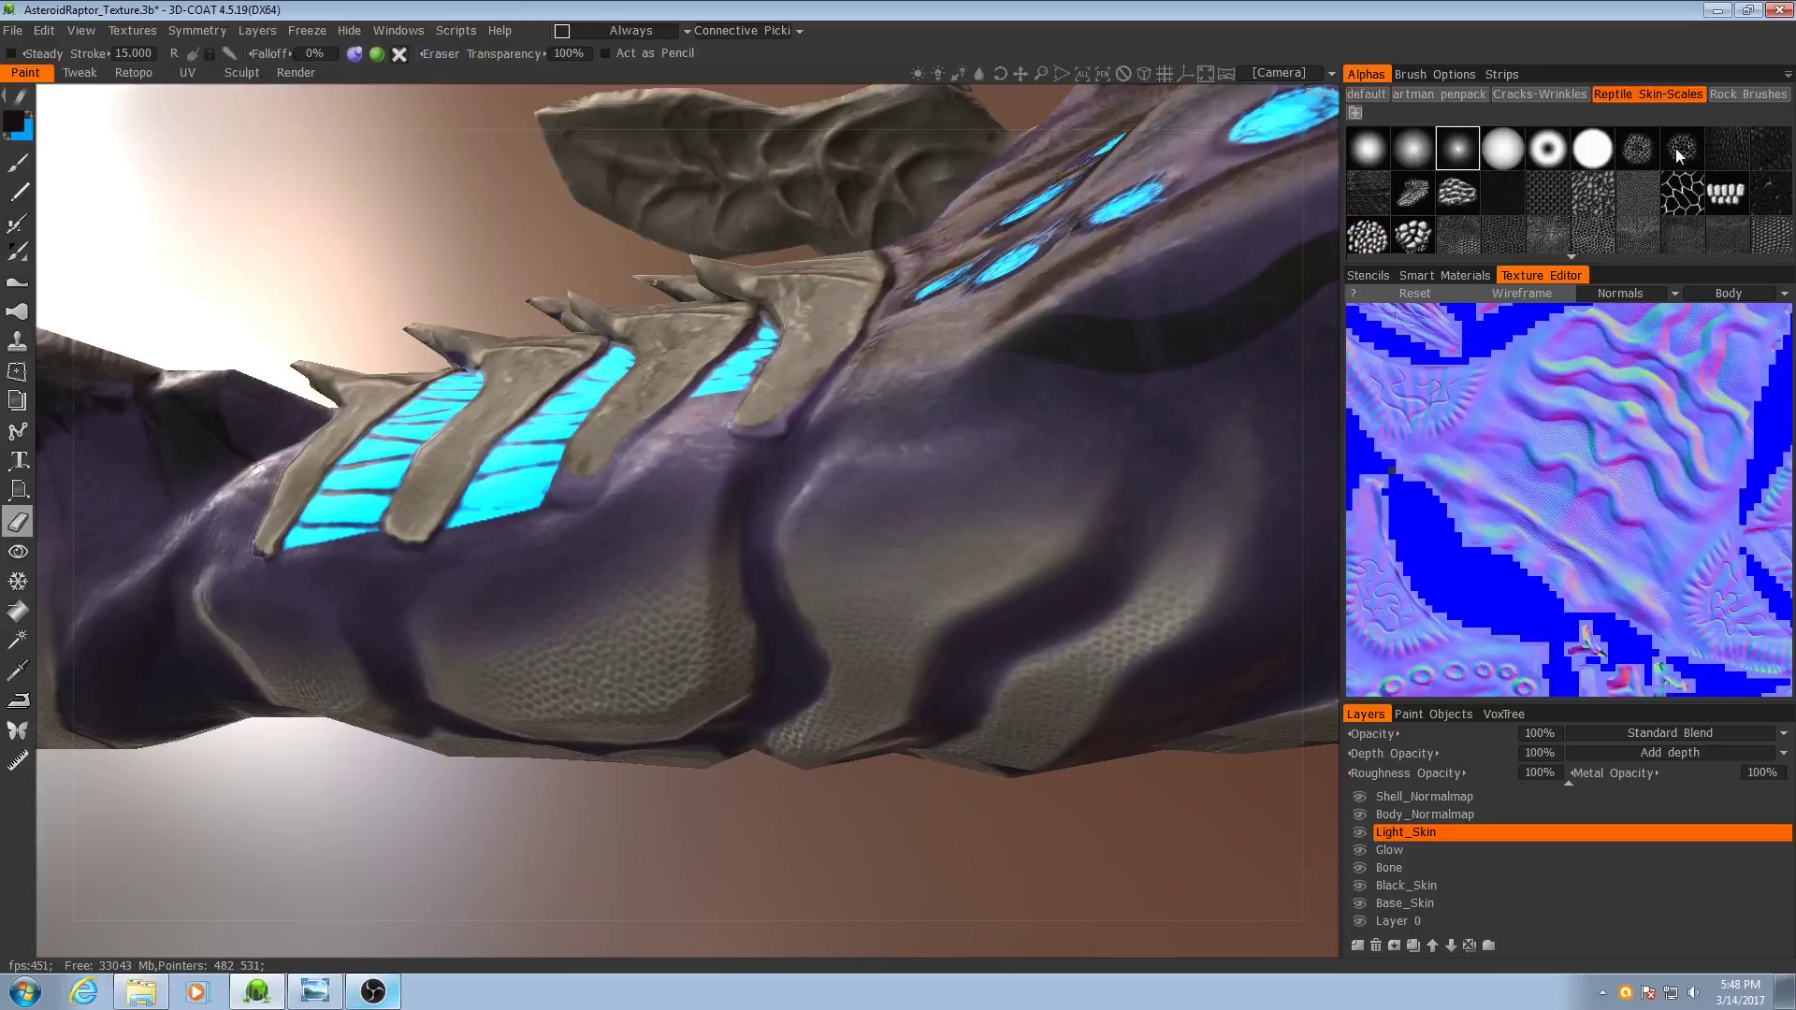
{"action": "middle_click_drag", "start_coordinate": [1107, 594], "coordinate": [1043, 603]}
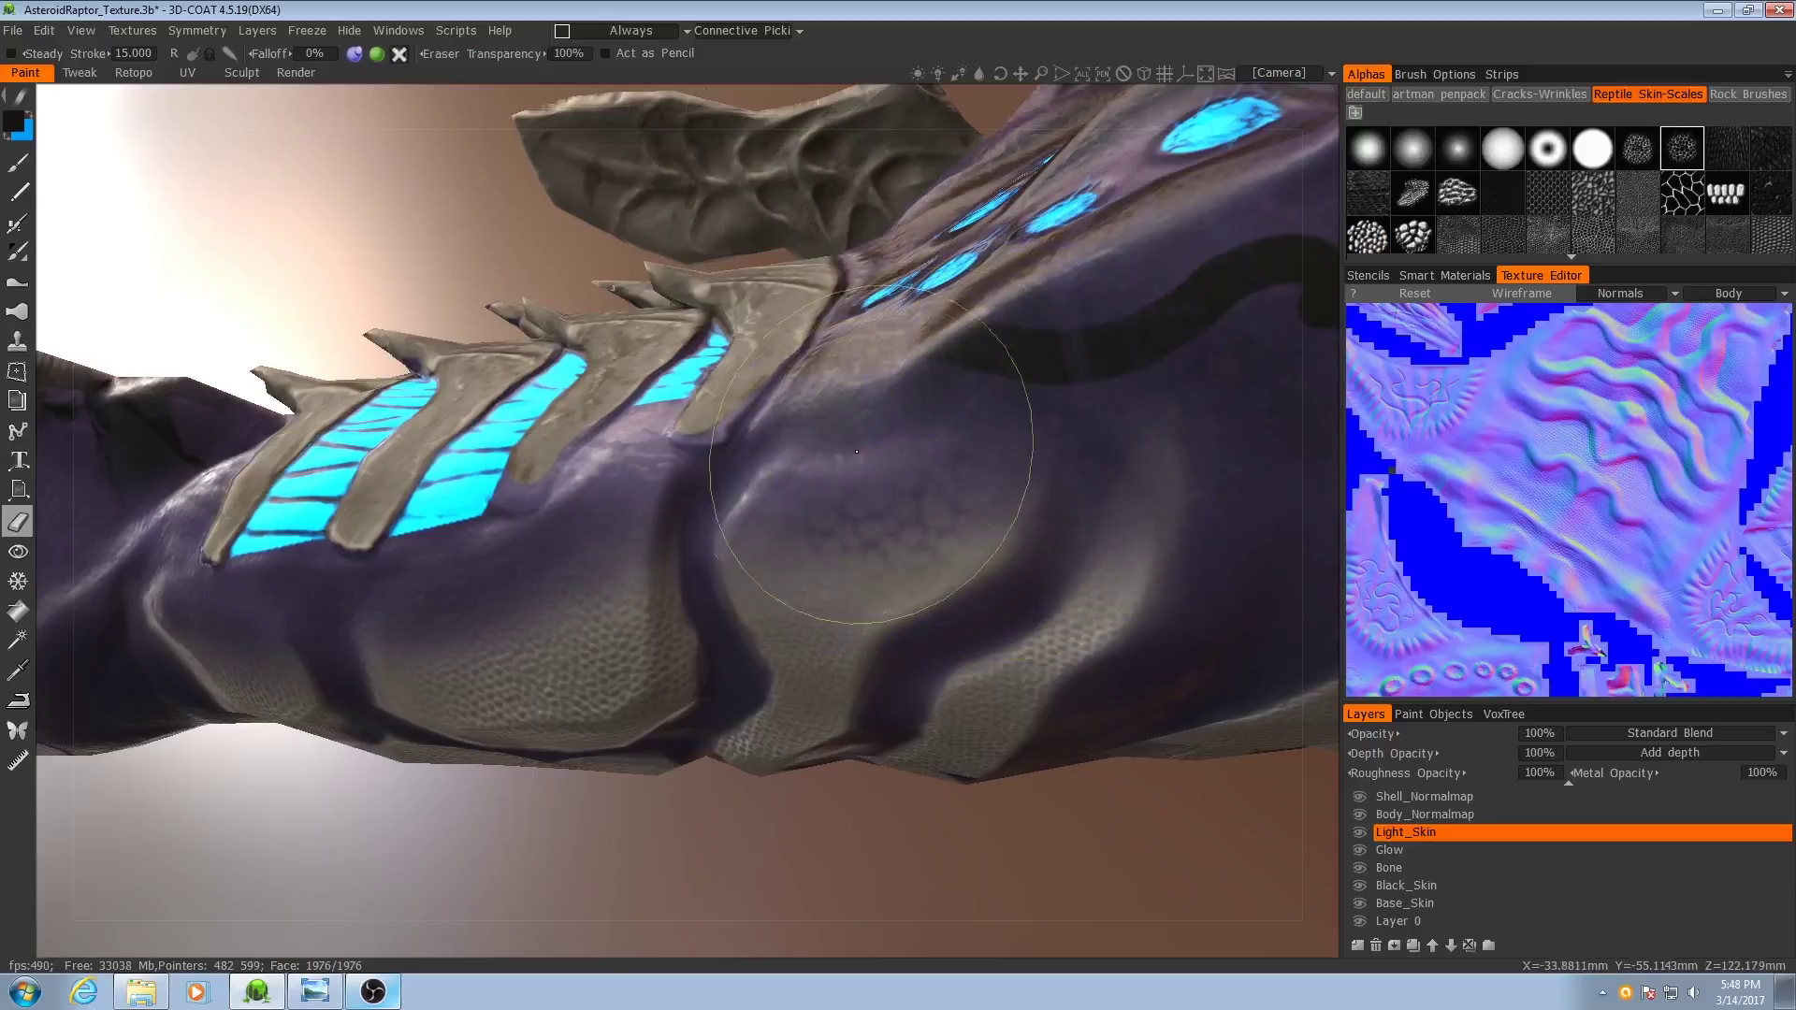
{"action": "middle_click_drag", "start_coordinate": [1300, 304], "coordinate": [1071, 350]}
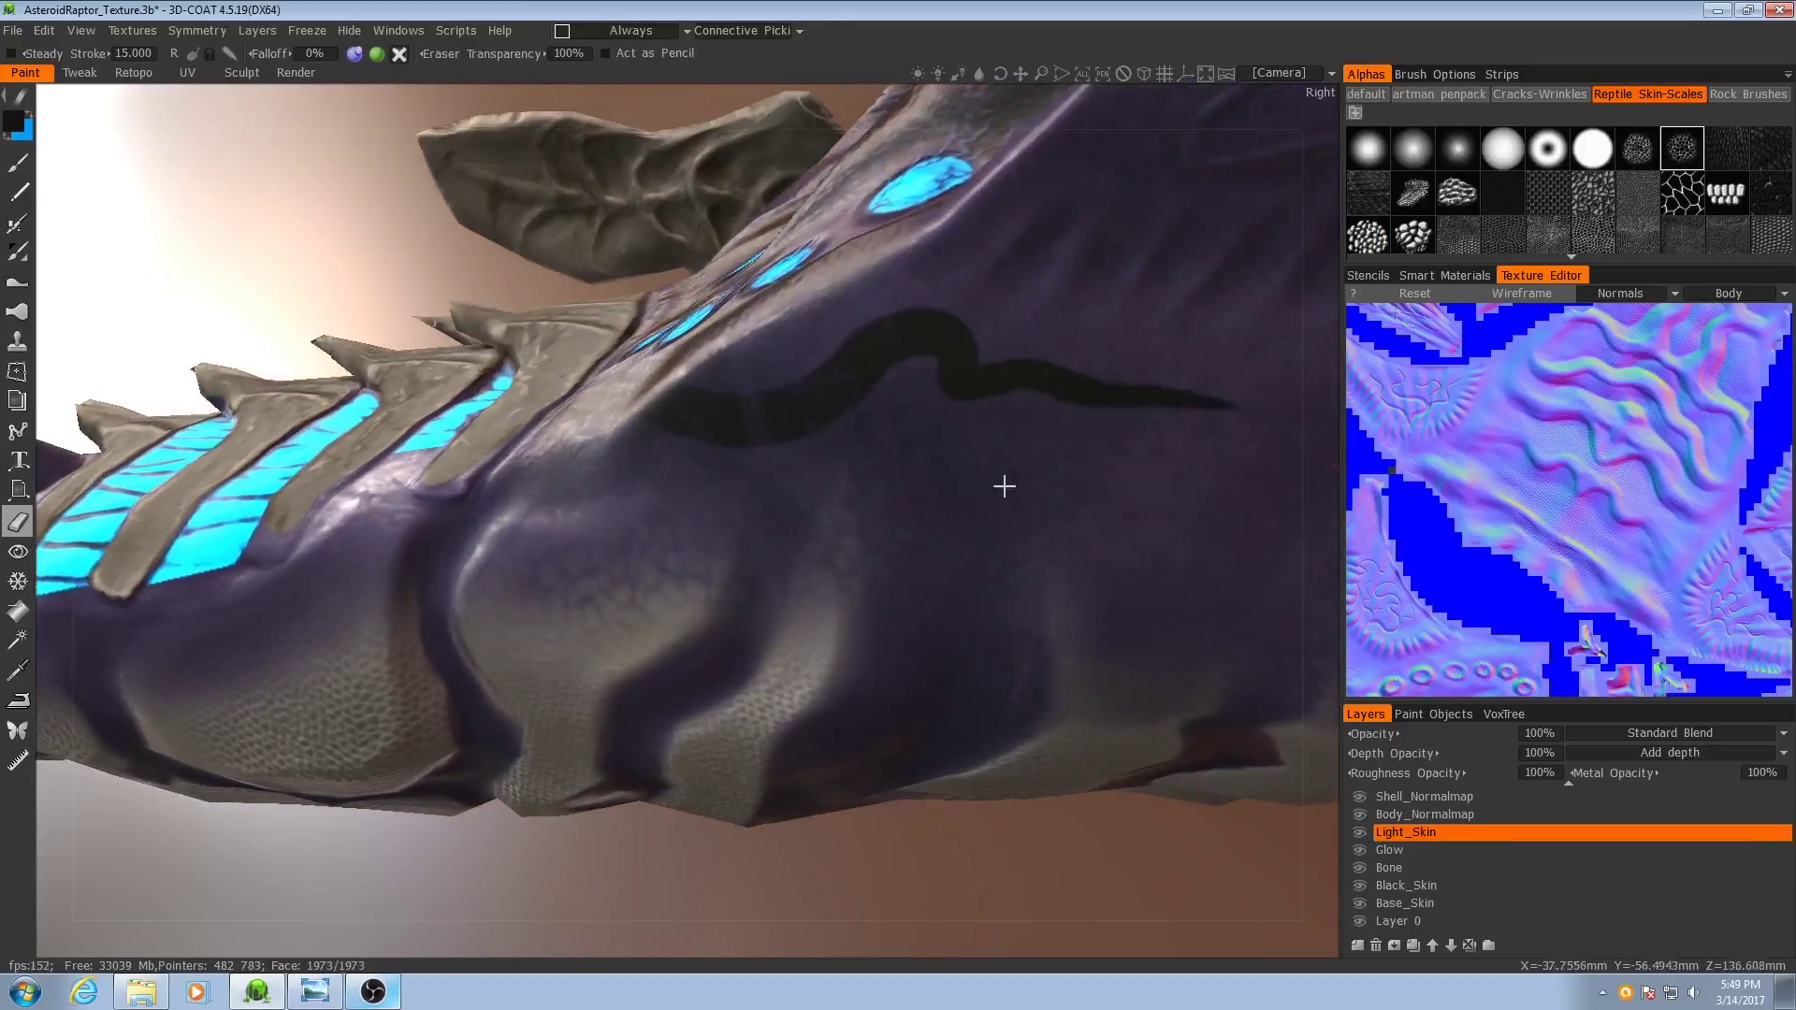
{"action": "right_click_drag", "start_coordinate": [1005, 486], "coordinate": [895, 464]}
- Erase the upper edges of the light stripes along the tail with the scale alpha so they break up into the purple skin
{"action": "right_click_drag", "start_coordinate": [519, 502], "coordinate": [1013, 466]}
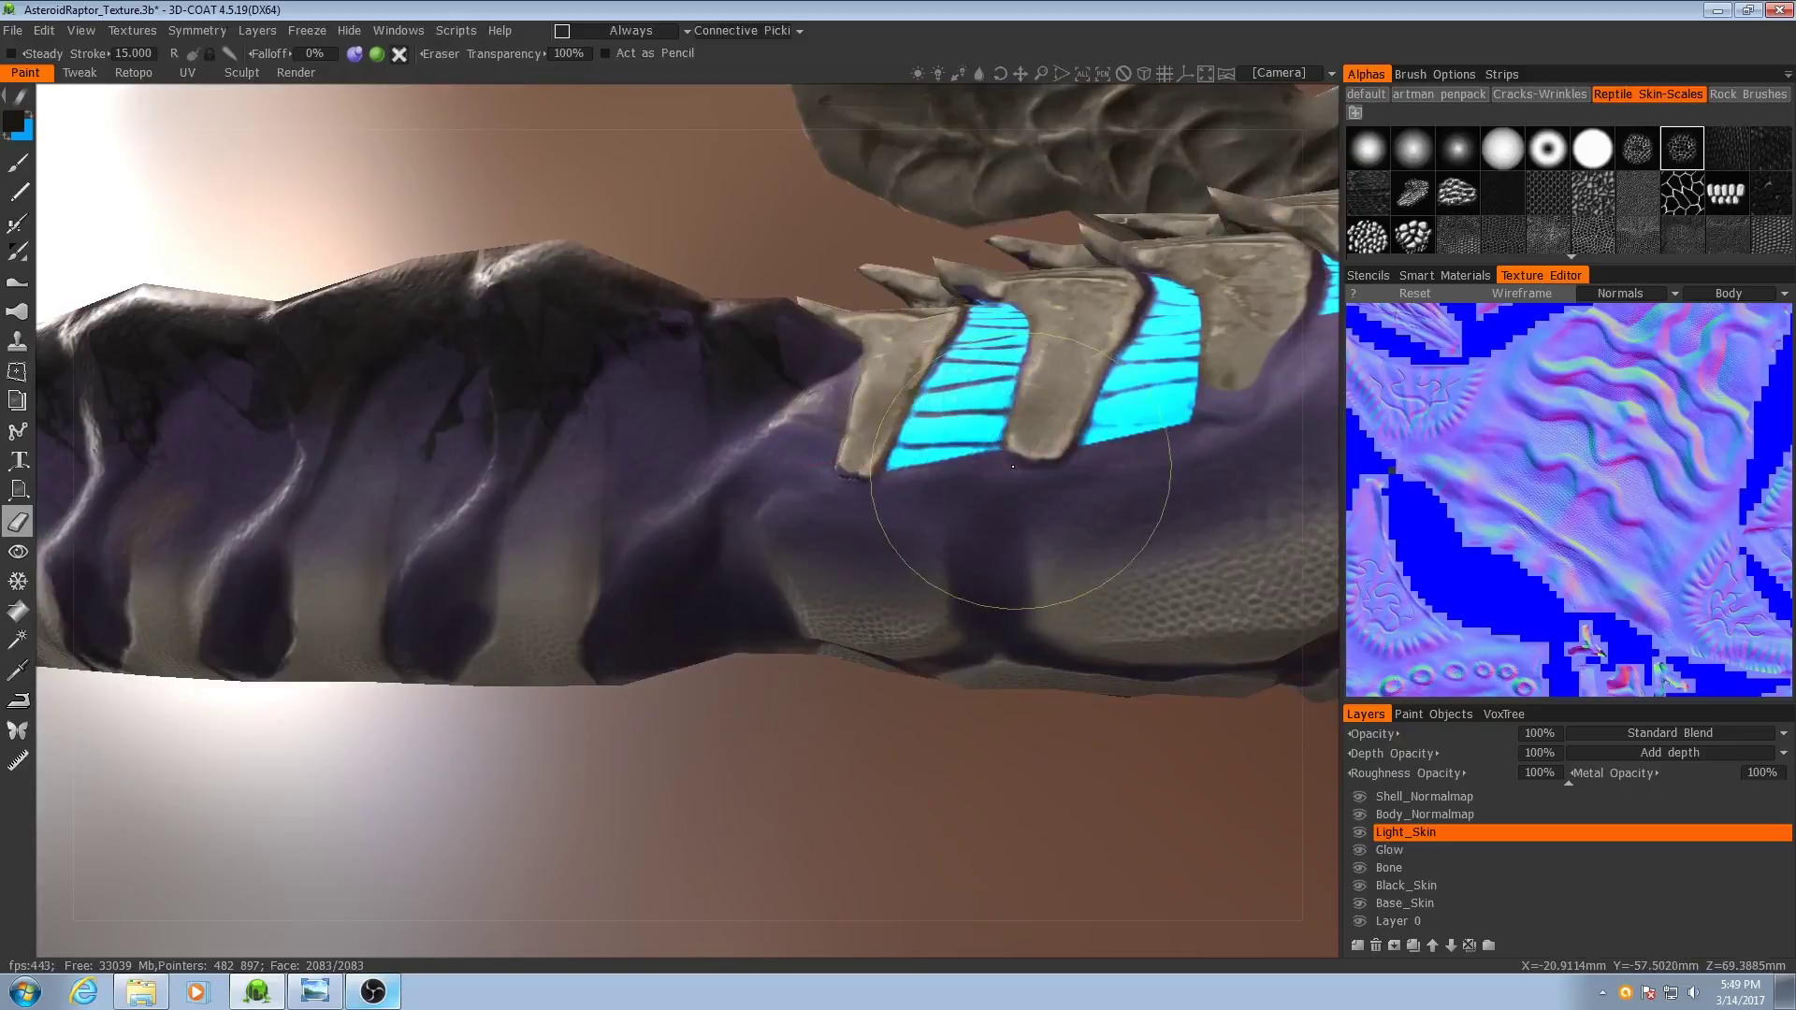
{"action": "right_click_drag", "start_coordinate": [760, 458], "coordinate": [845, 430]}
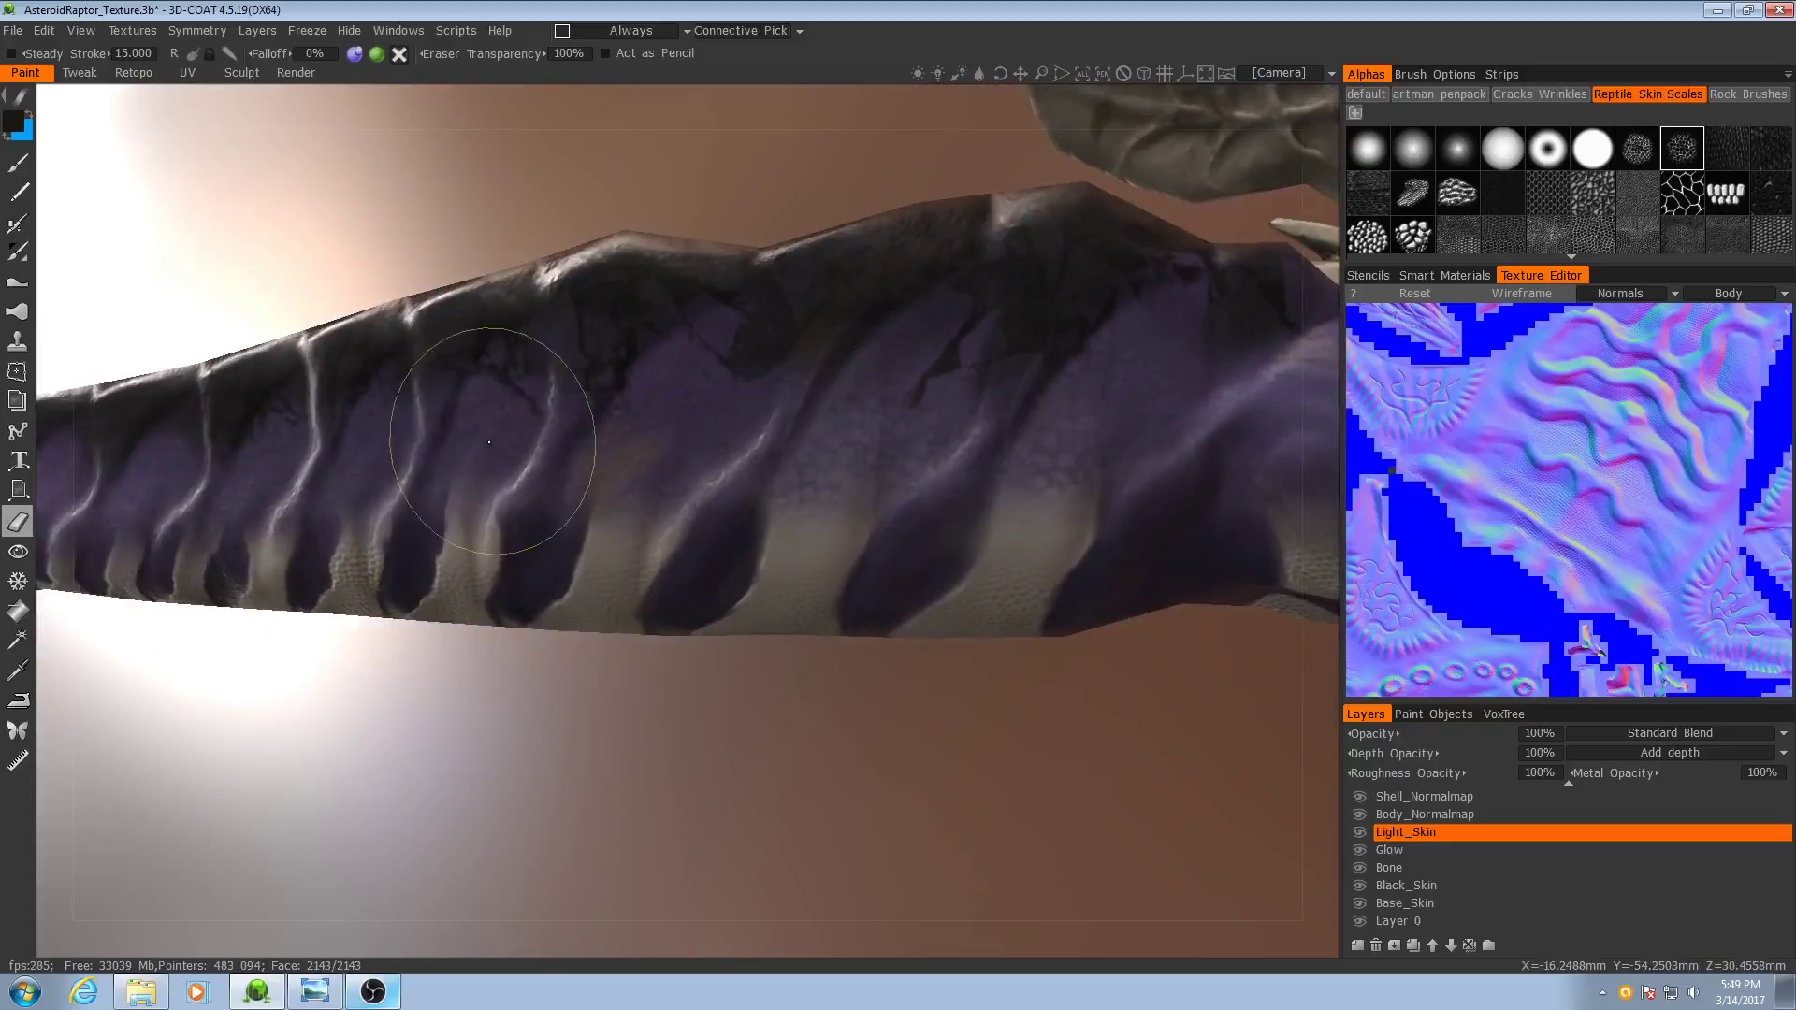
{"action": "middle_click_drag", "start_coordinate": [280, 452], "coordinate": [1063, 433]}
{"action": "middle_click_drag", "start_coordinate": [1262, 444], "coordinate": [710, 433]}
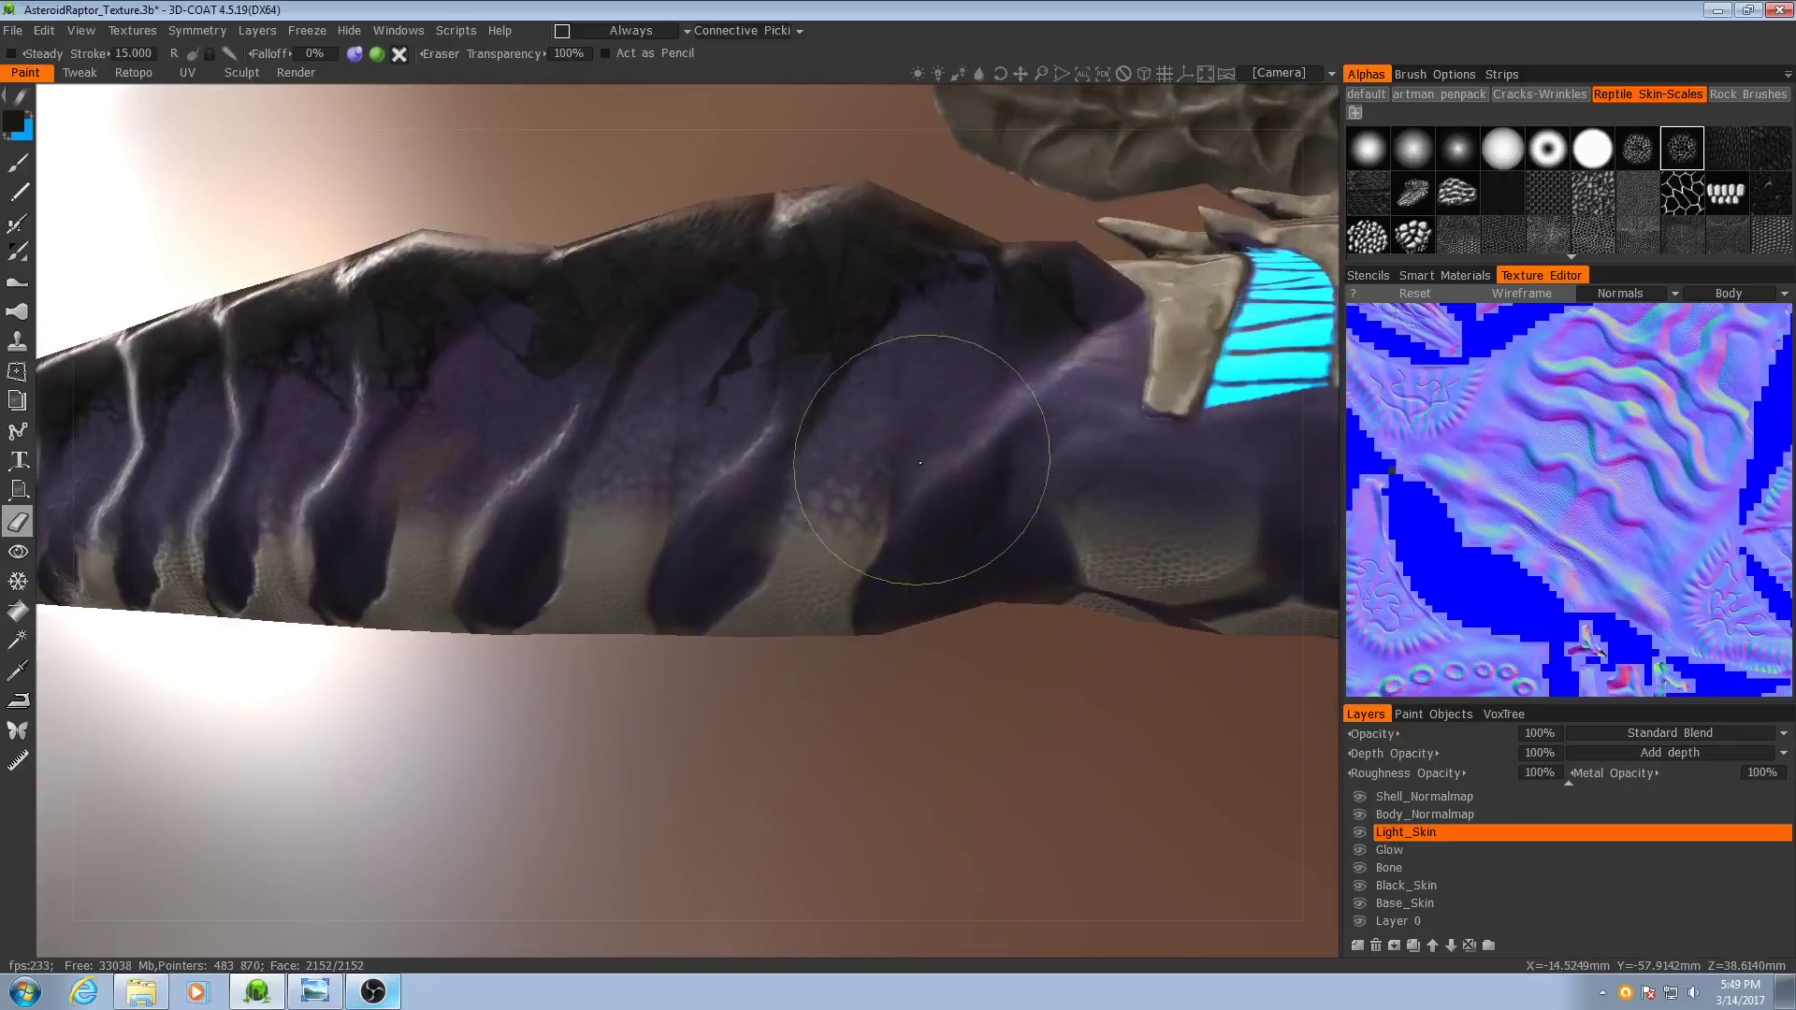
{"action": "right_click_drag", "start_coordinate": [920, 462], "coordinate": [854, 462]}
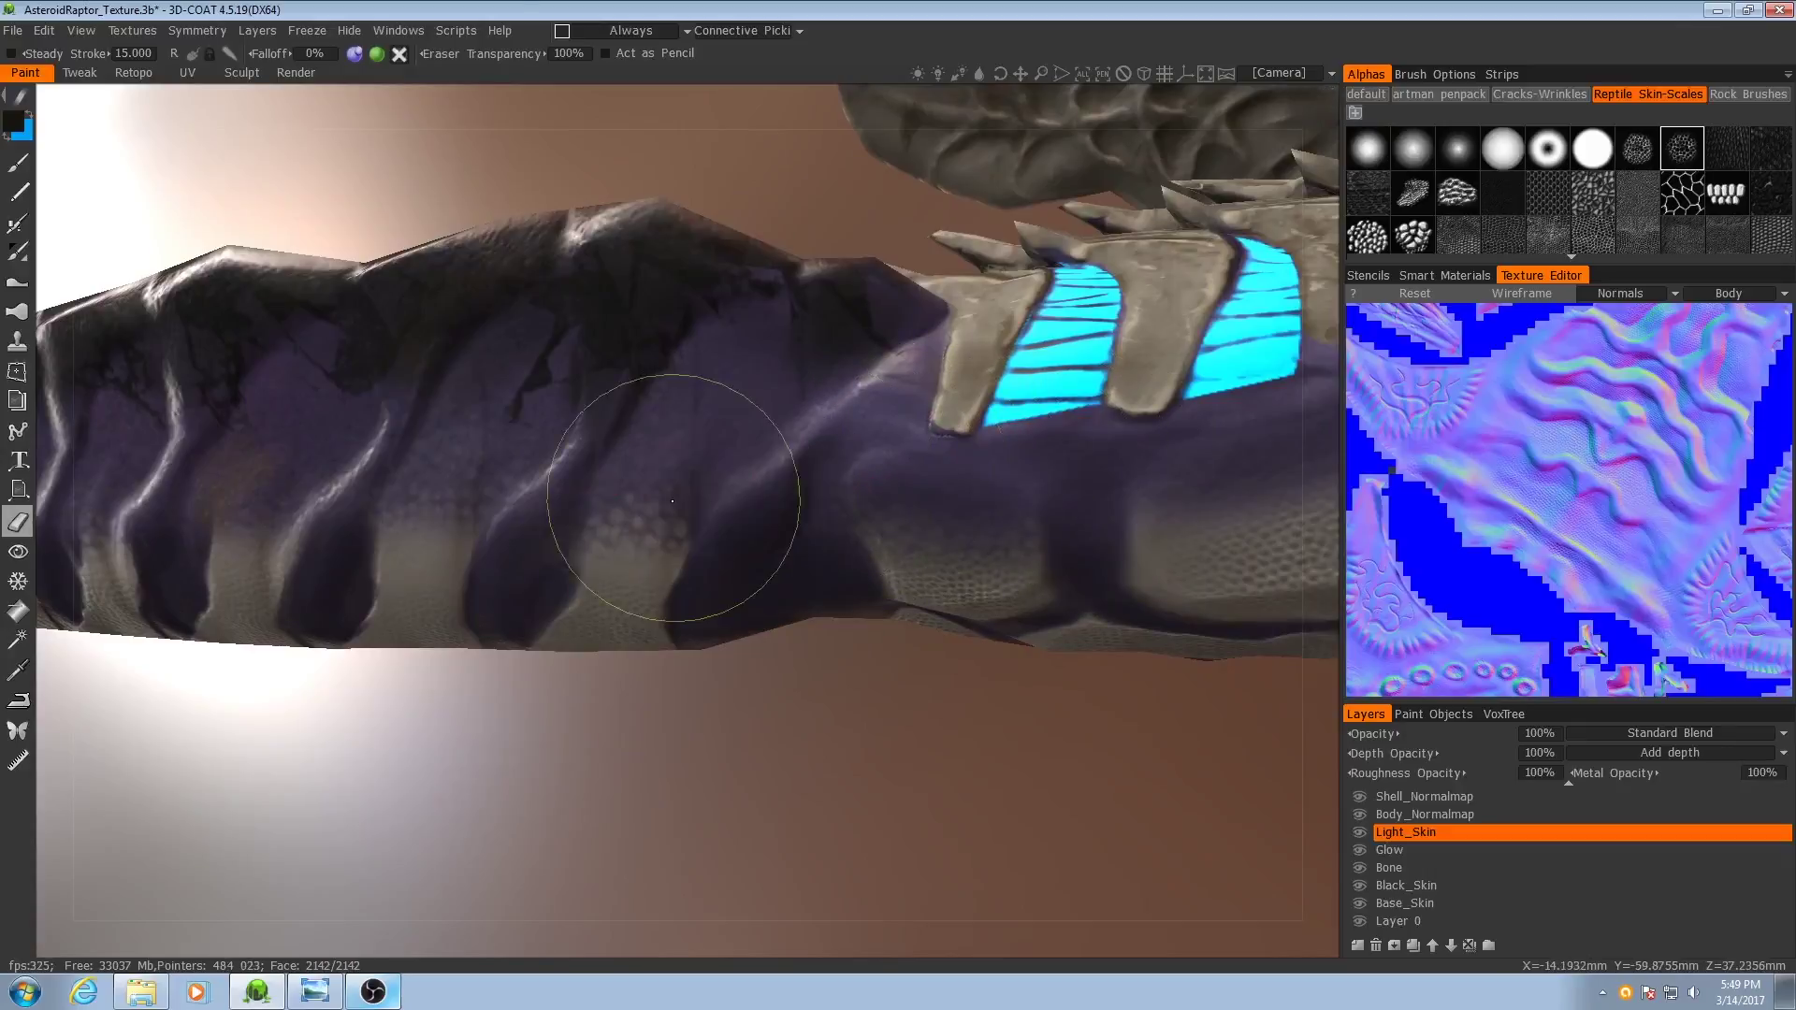
{"action": "mouse_move", "coordinate": [676, 540]}
{"action": "right_mouse_down"}
{"action": "mouse_move", "coordinate": [621, 529]}
{"action": "mouse_move", "coordinate": [954, 476]}
{"action": "right_mouse_up"}
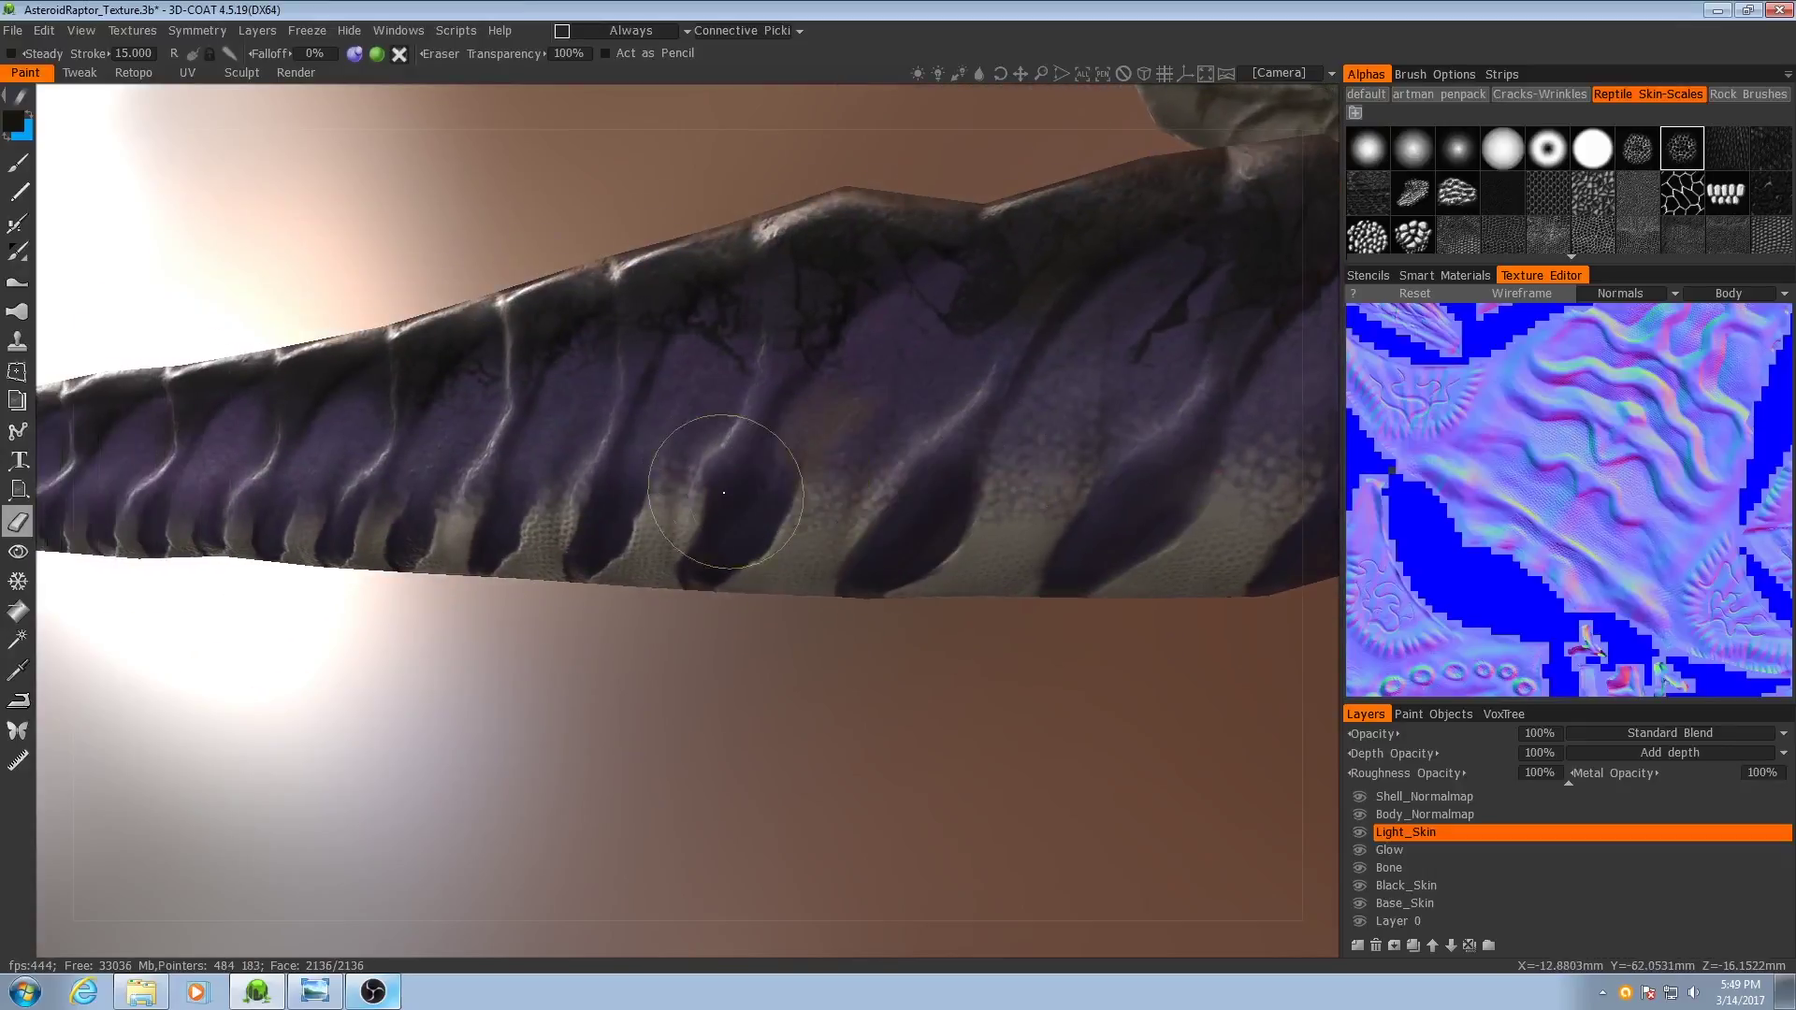
{"action": "mouse_move", "coordinate": [724, 492]}
{"action": "right_mouse_down"}
{"action": "mouse_move", "coordinate": [561, 480]}
{"action": "mouse_move", "coordinate": [870, 486]}
{"action": "right_mouse_up"}
{"action": "mouse_move", "coordinate": [238, 493]}
{"action": "right_mouse_down"}
{"action": "mouse_move", "coordinate": [801, 513]}
{"action": "mouse_move", "coordinate": [474, 368]}
{"action": "mouse_move", "coordinate": [634, 402]}
{"action": "mouse_move", "coordinate": [866, 496]}
{"action": "mouse_move", "coordinate": [665, 452]}
{"action": "mouse_move", "coordinate": [1014, 533]}
{"action": "mouse_move", "coordinate": [806, 533]}
{"action": "mouse_move", "coordinate": [1254, 550]}
{"action": "mouse_move", "coordinate": [982, 524]}
{"action": "mouse_move", "coordinate": [822, 581]}
{"action": "mouse_move", "coordinate": [832, 543]}
{"action": "right_mouse_up"}
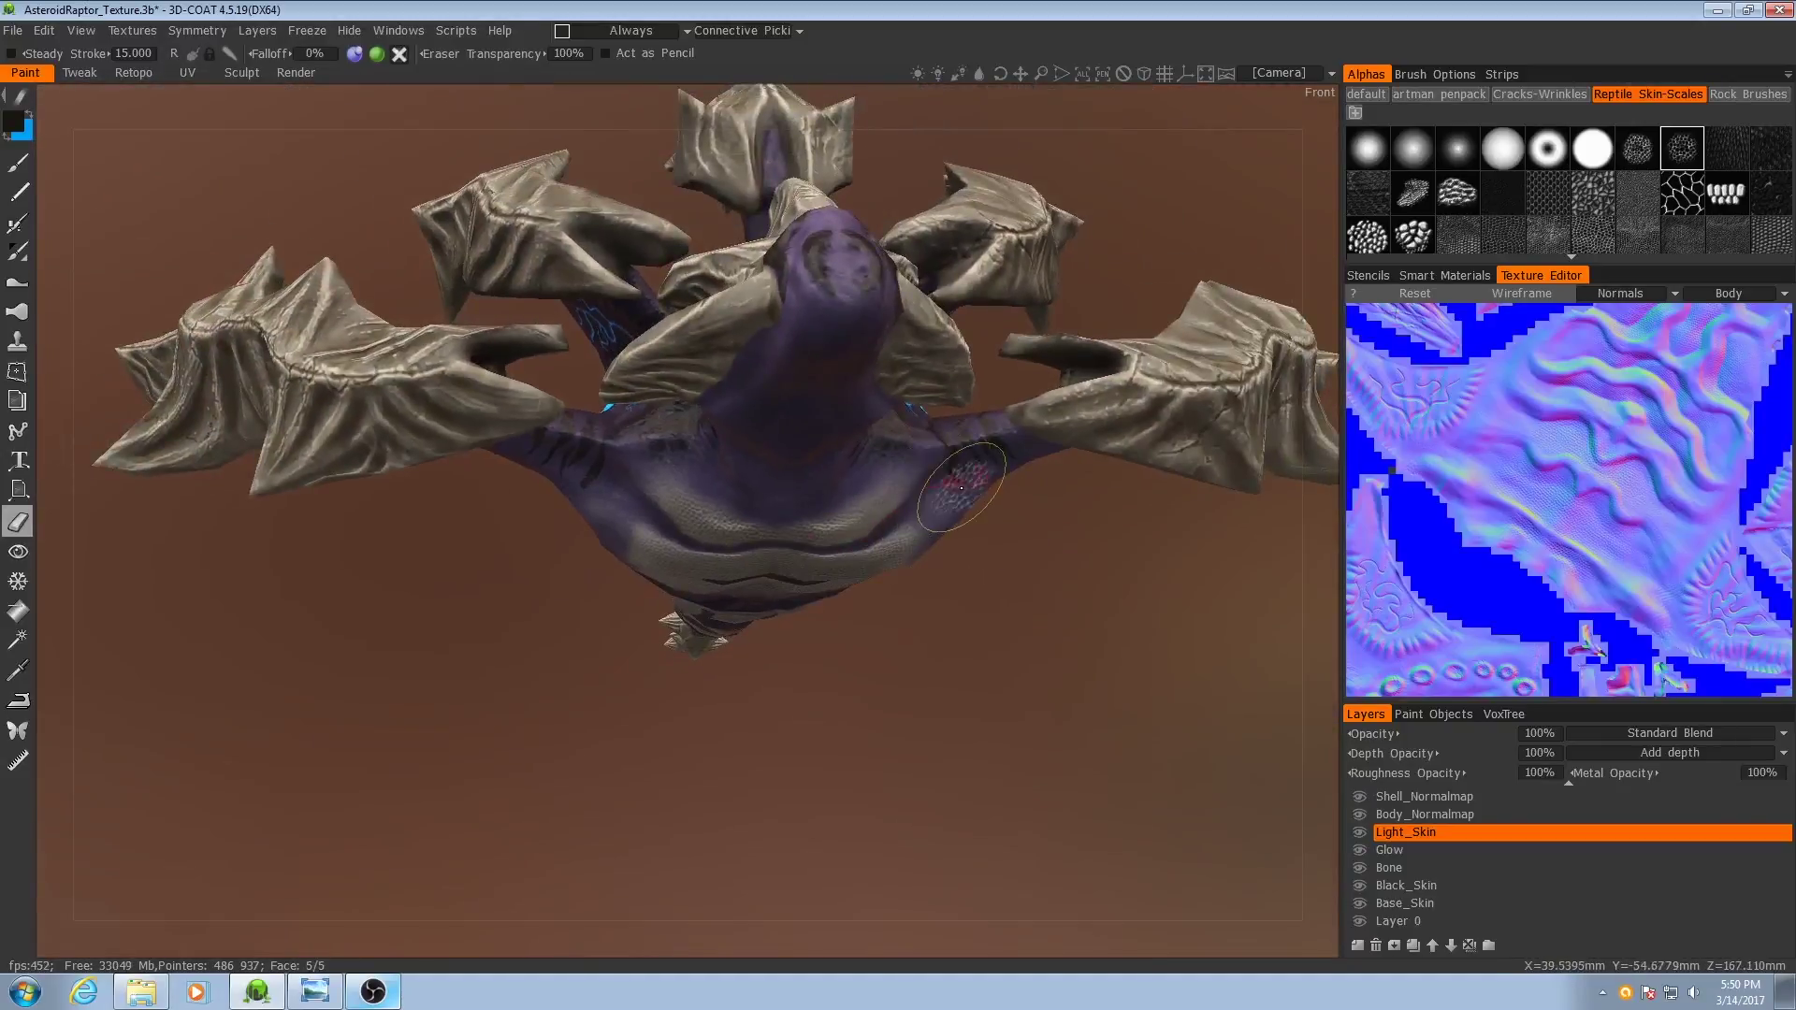
- Activate the Base_Skin layer and return to the colour-adjustment tool with the tail framed from above
{"action": "left_click", "coordinate": [1425, 910]}
{"action": "left_click_drag", "start_coordinate": [883, 649], "coordinate": [630, 699]}
{"action": "mouse_move", "coordinate": [629, 699]}
{"action": "right_mouse_down"}
{"action": "mouse_move", "coordinate": [708, 708]}
{"action": "mouse_move", "coordinate": [834, 599]}
{"action": "right_mouse_up"}
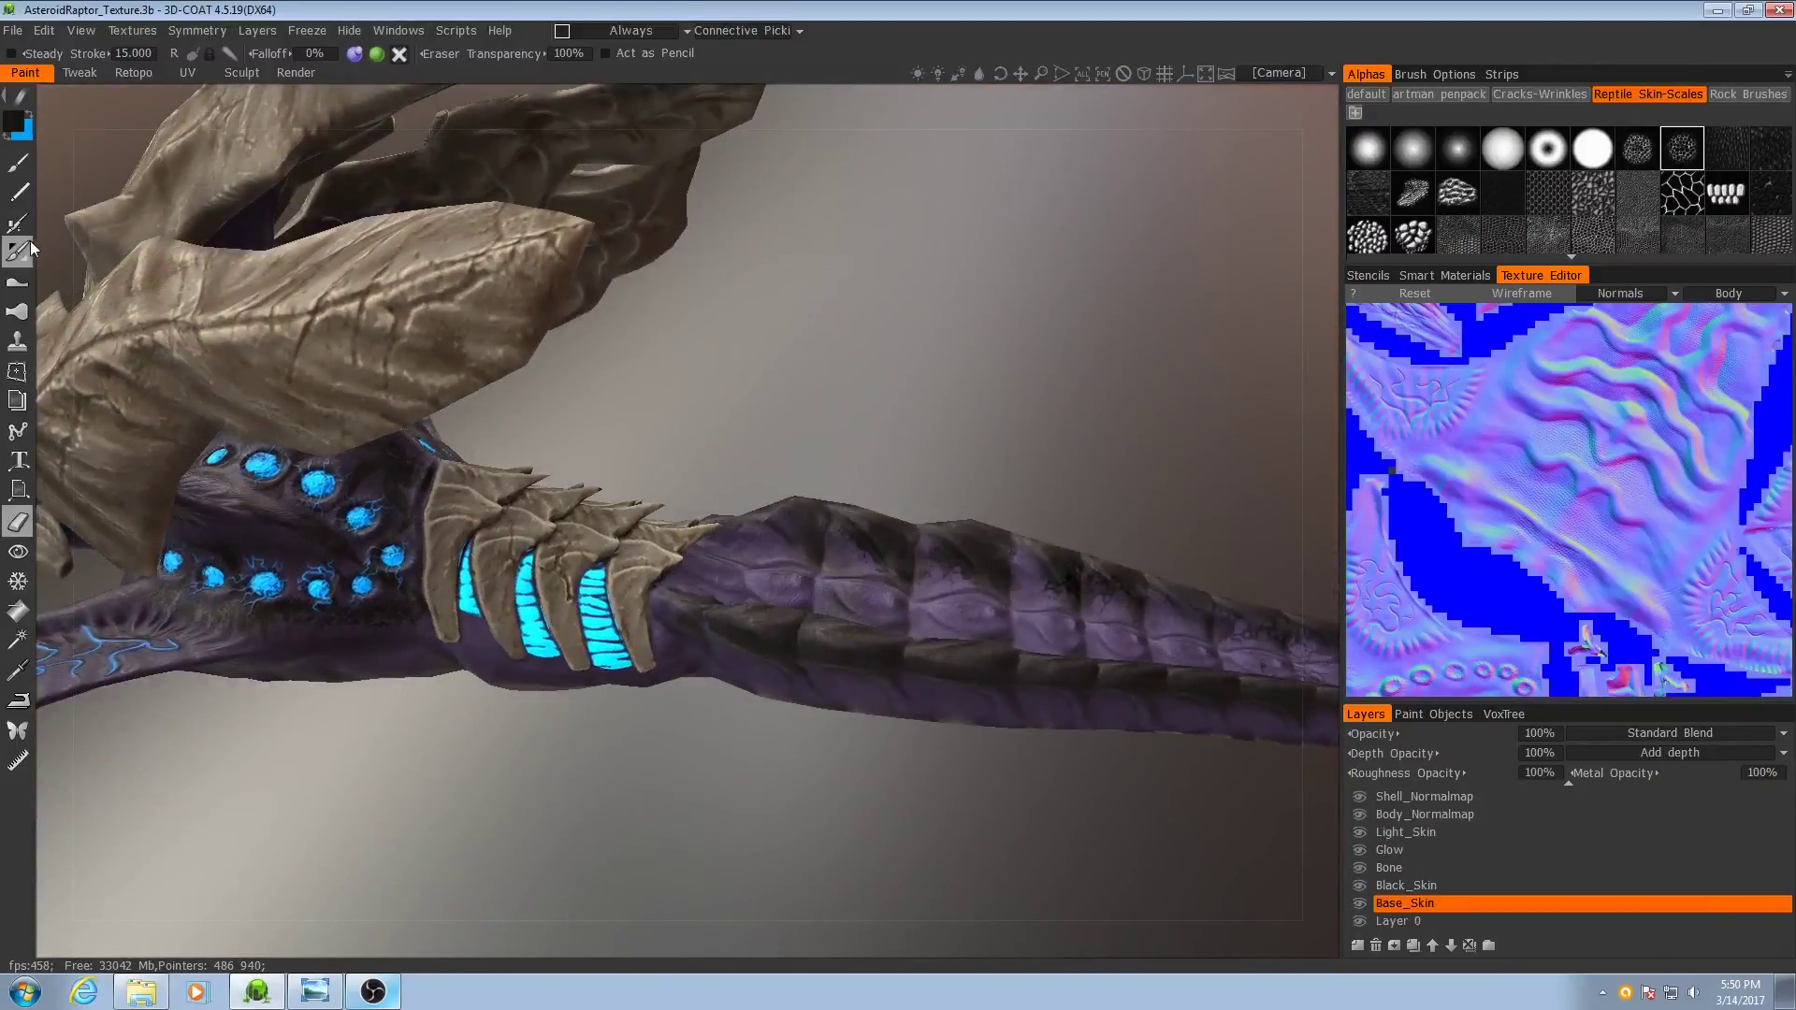
{"action": "left_click", "coordinate": [17, 251]}
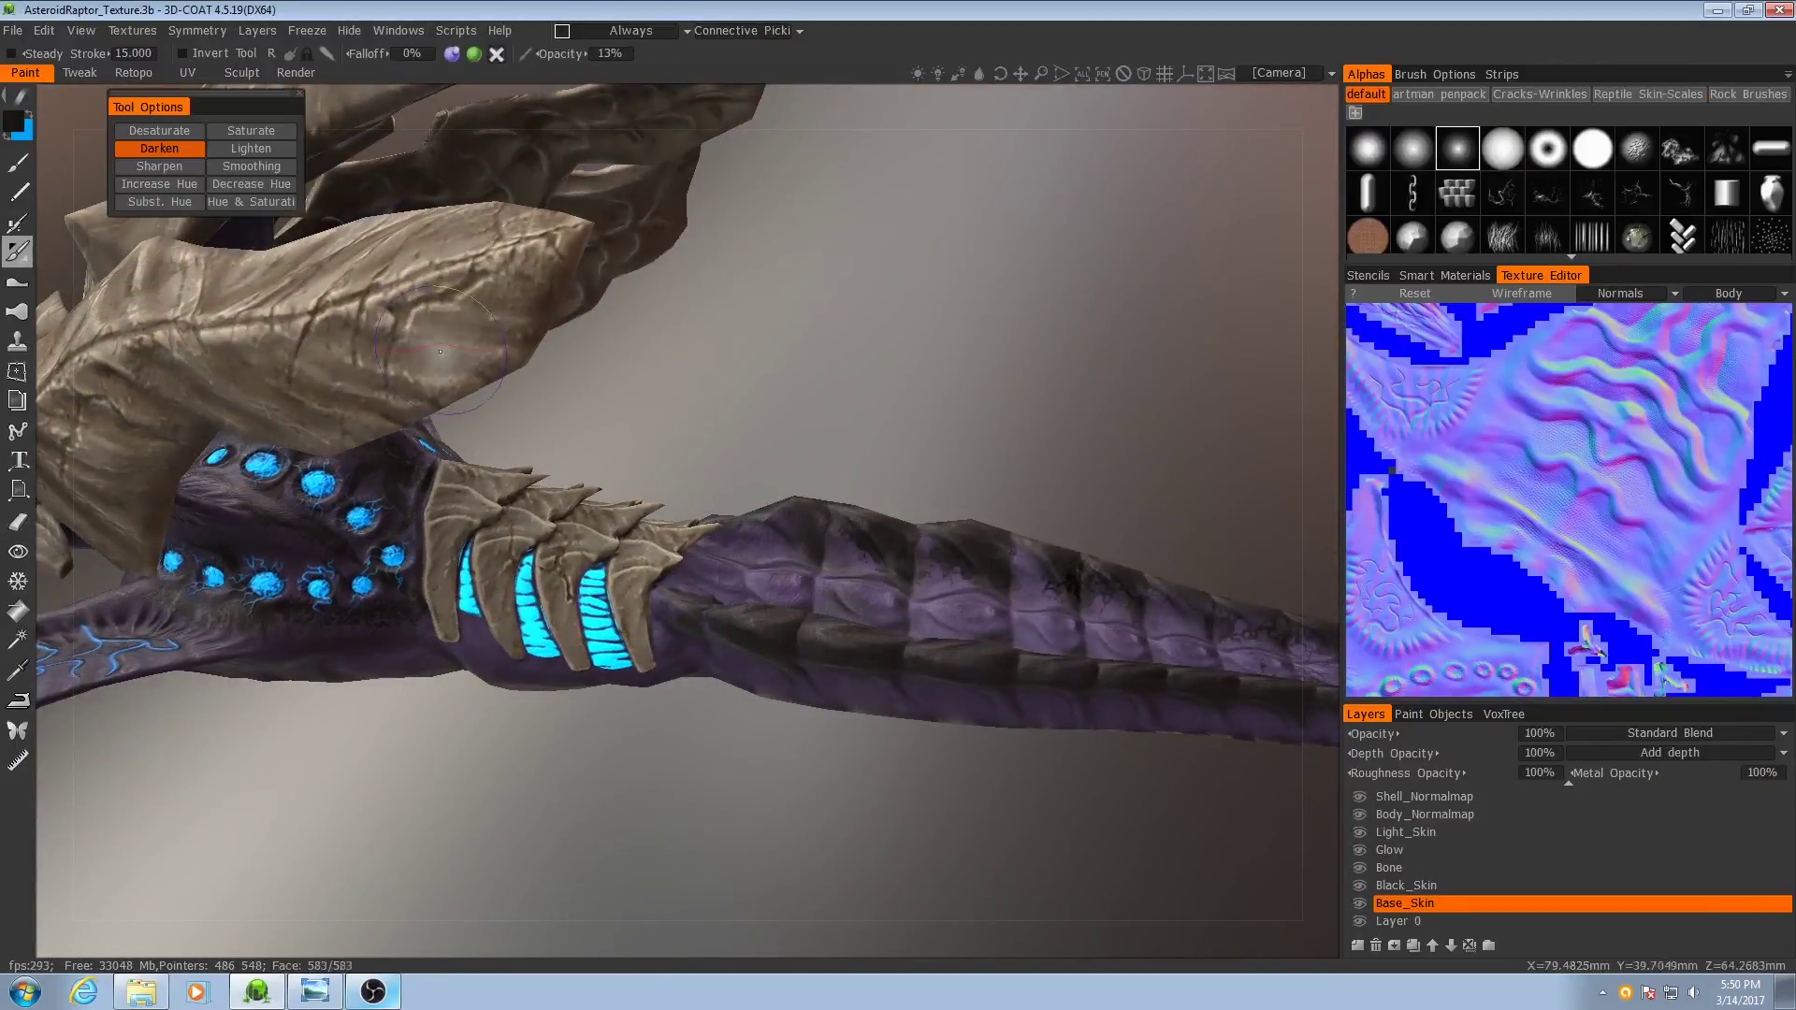
- Try Decrease Hue with a hard round alpha at 13% opacity on the purple segments on top of the tail
{"action": "left_click", "coordinate": [244, 184]}
{"action": "right_click_drag", "start_coordinate": [767, 496], "coordinate": [687, 533]}
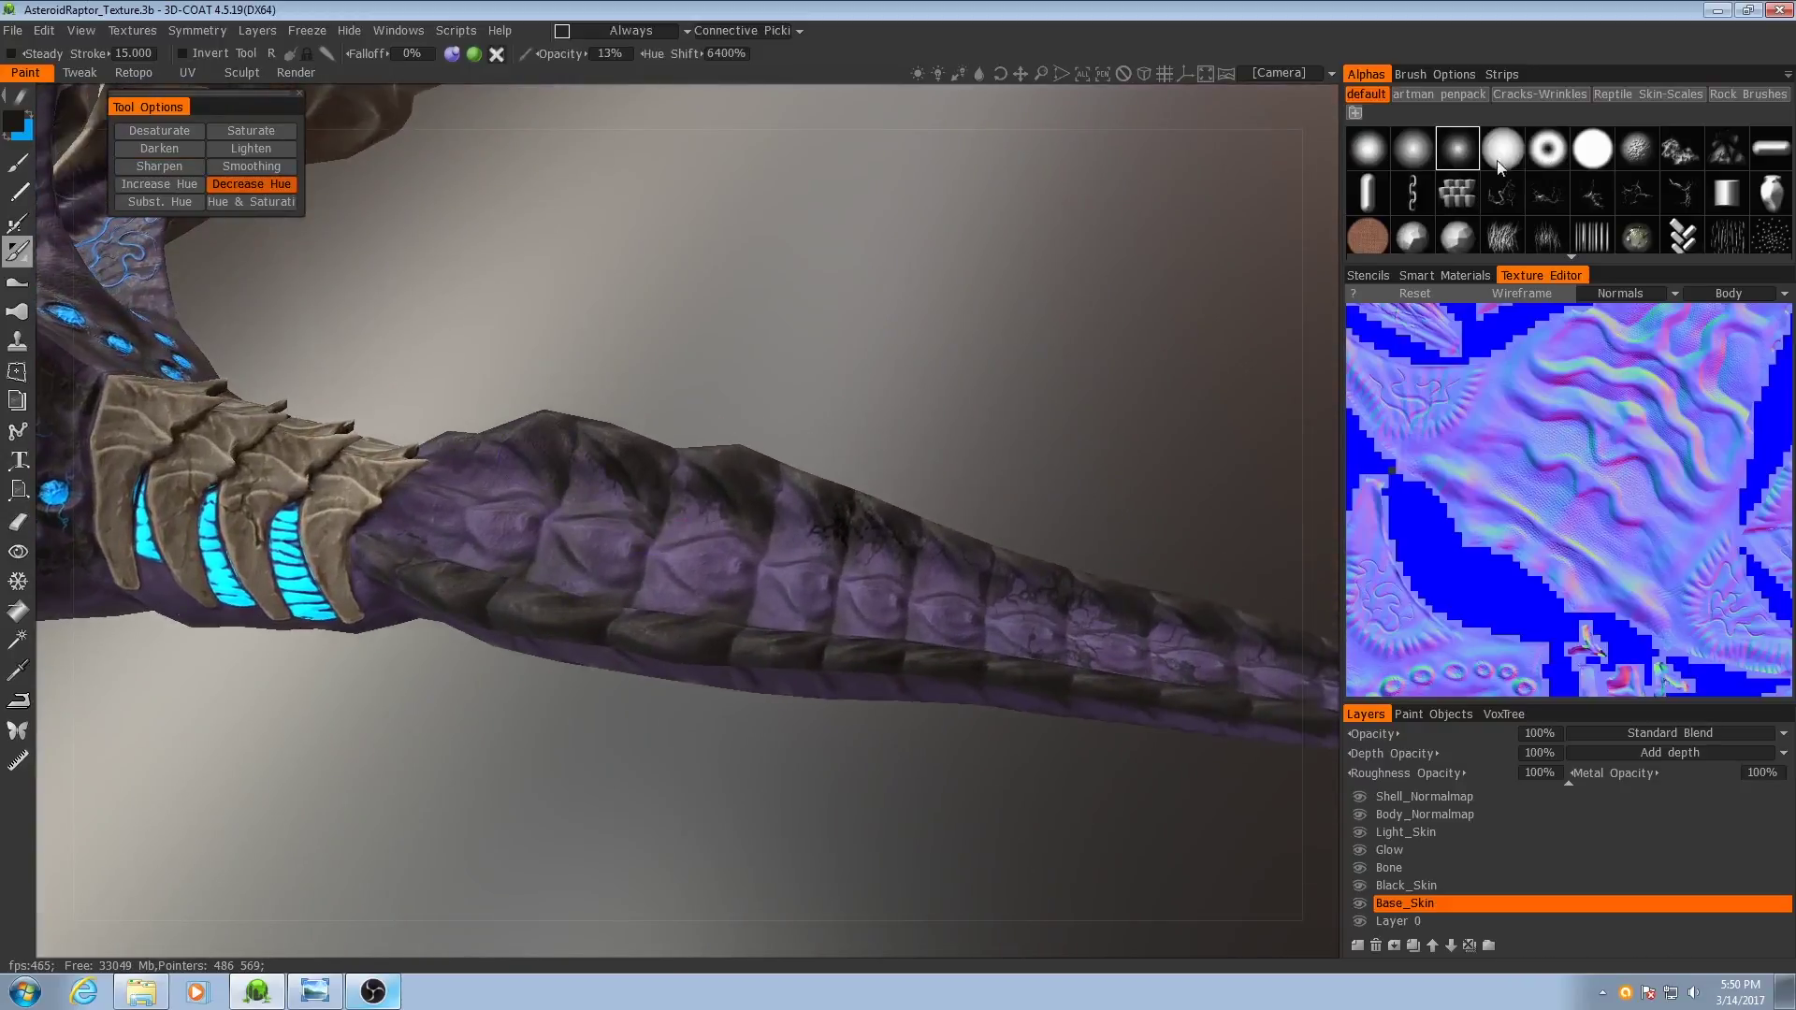
{"action": "left_click_drag", "start_coordinate": [651, 510], "coordinate": [614, 593], "text": "alt"}
{"action": "left_click_drag", "start_coordinate": [705, 631], "coordinate": [716, 641]}
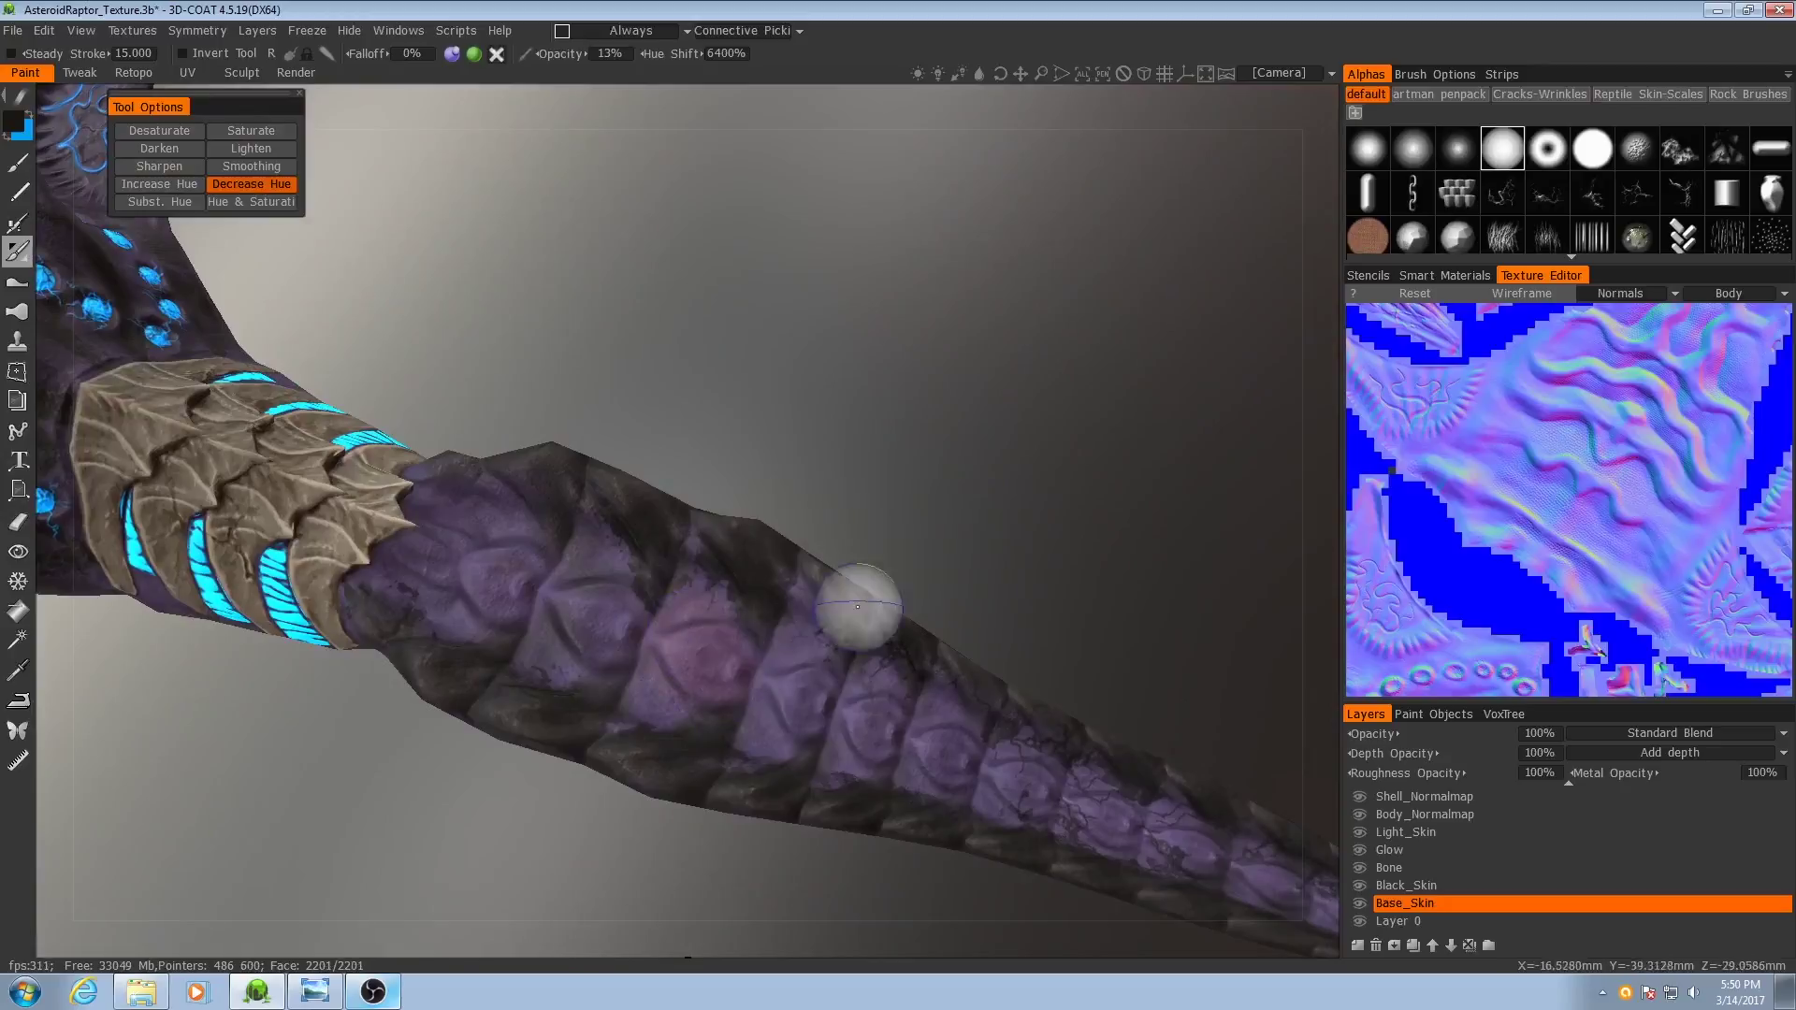
- Switch the adjustment to Increase Hue and try shifting the upper tail's purple segments at 13%, 27% and 20% opacity
{"action": "left_click", "coordinate": [170, 183]}
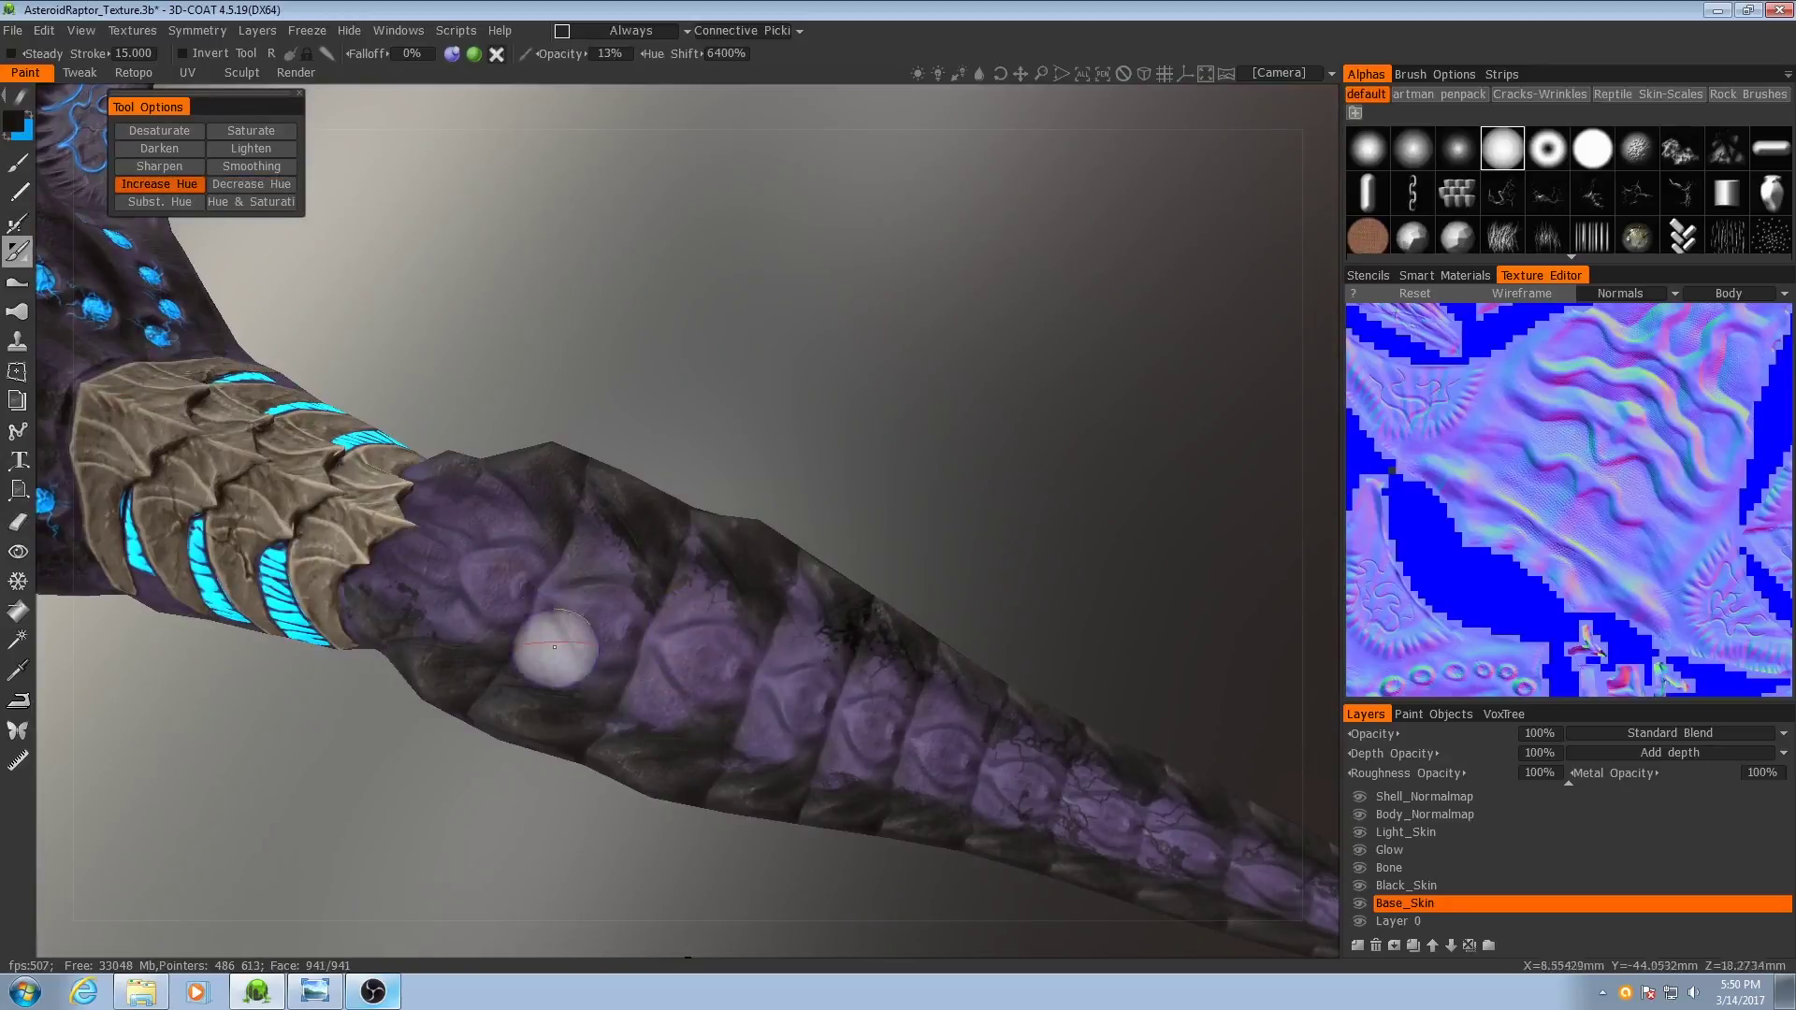
{"action": "middle_click_drag", "start_coordinate": [676, 657], "coordinate": [682, 589], "text": "alt"}
{"action": "right_click_drag", "start_coordinate": [682, 589], "coordinate": [708, 607], "text": "alt"}
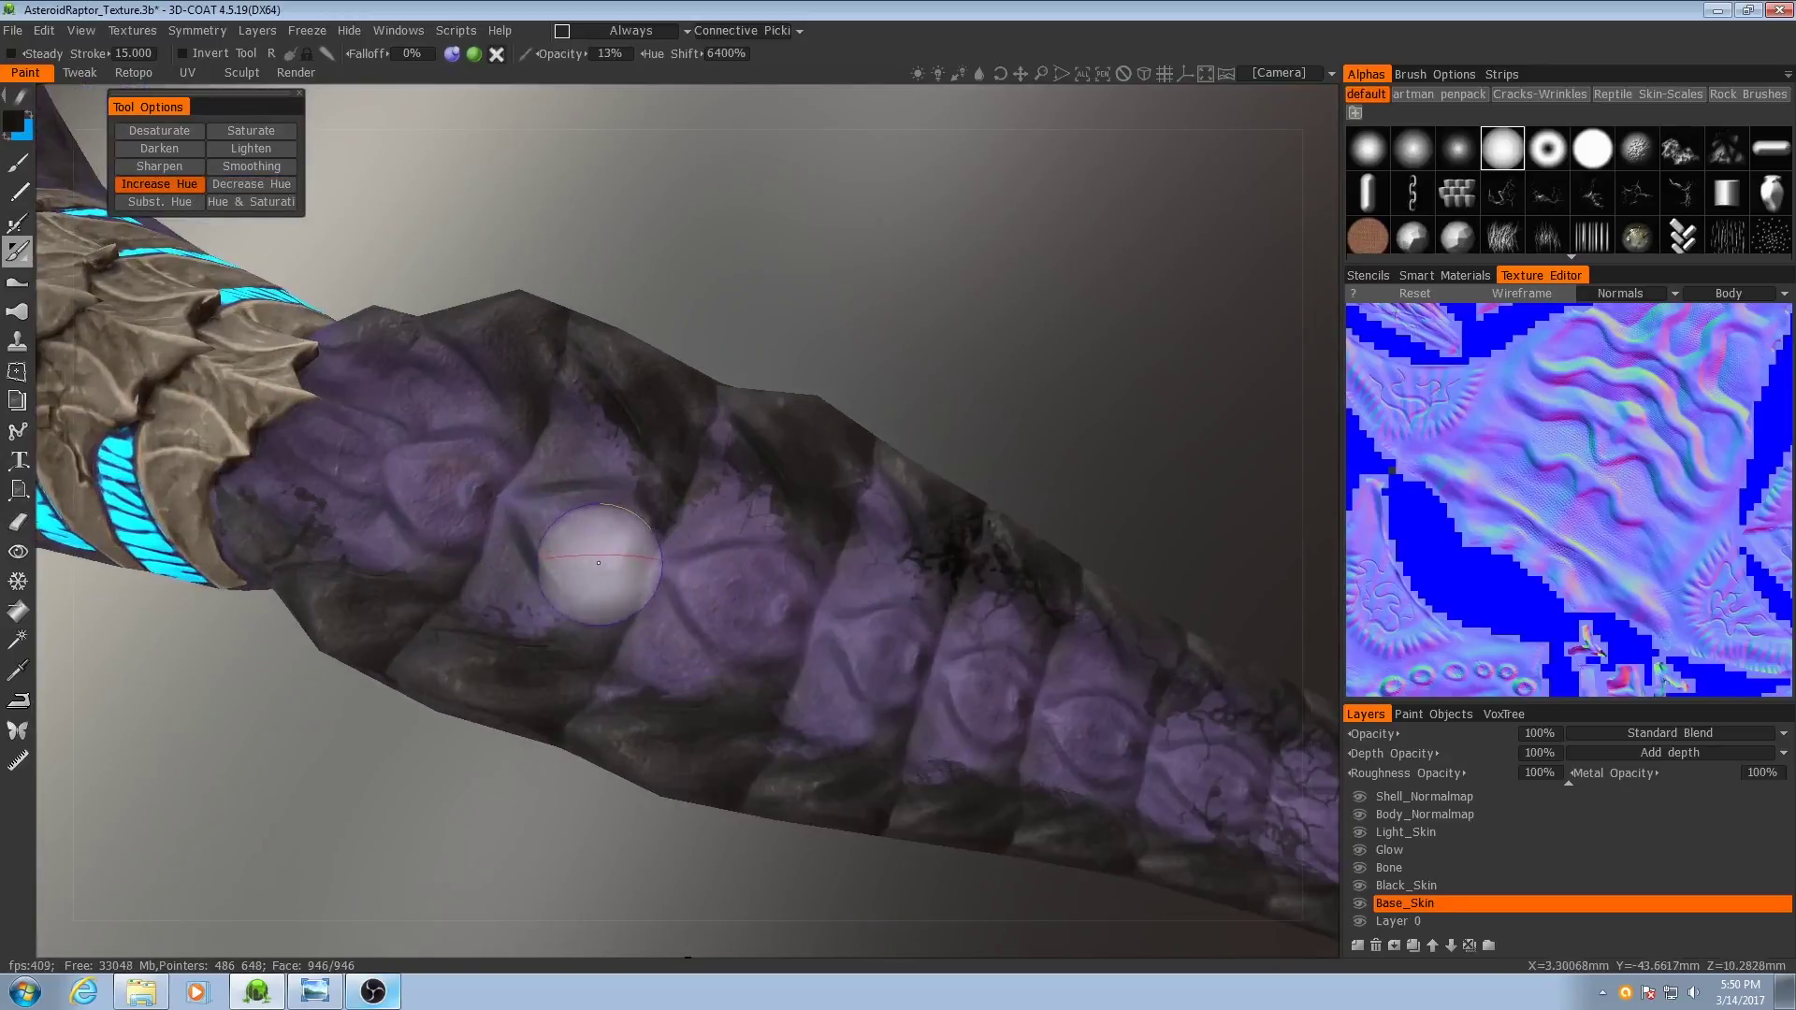
{"action": "right_click_drag", "start_coordinate": [592, 557], "coordinate": [542, 524]}
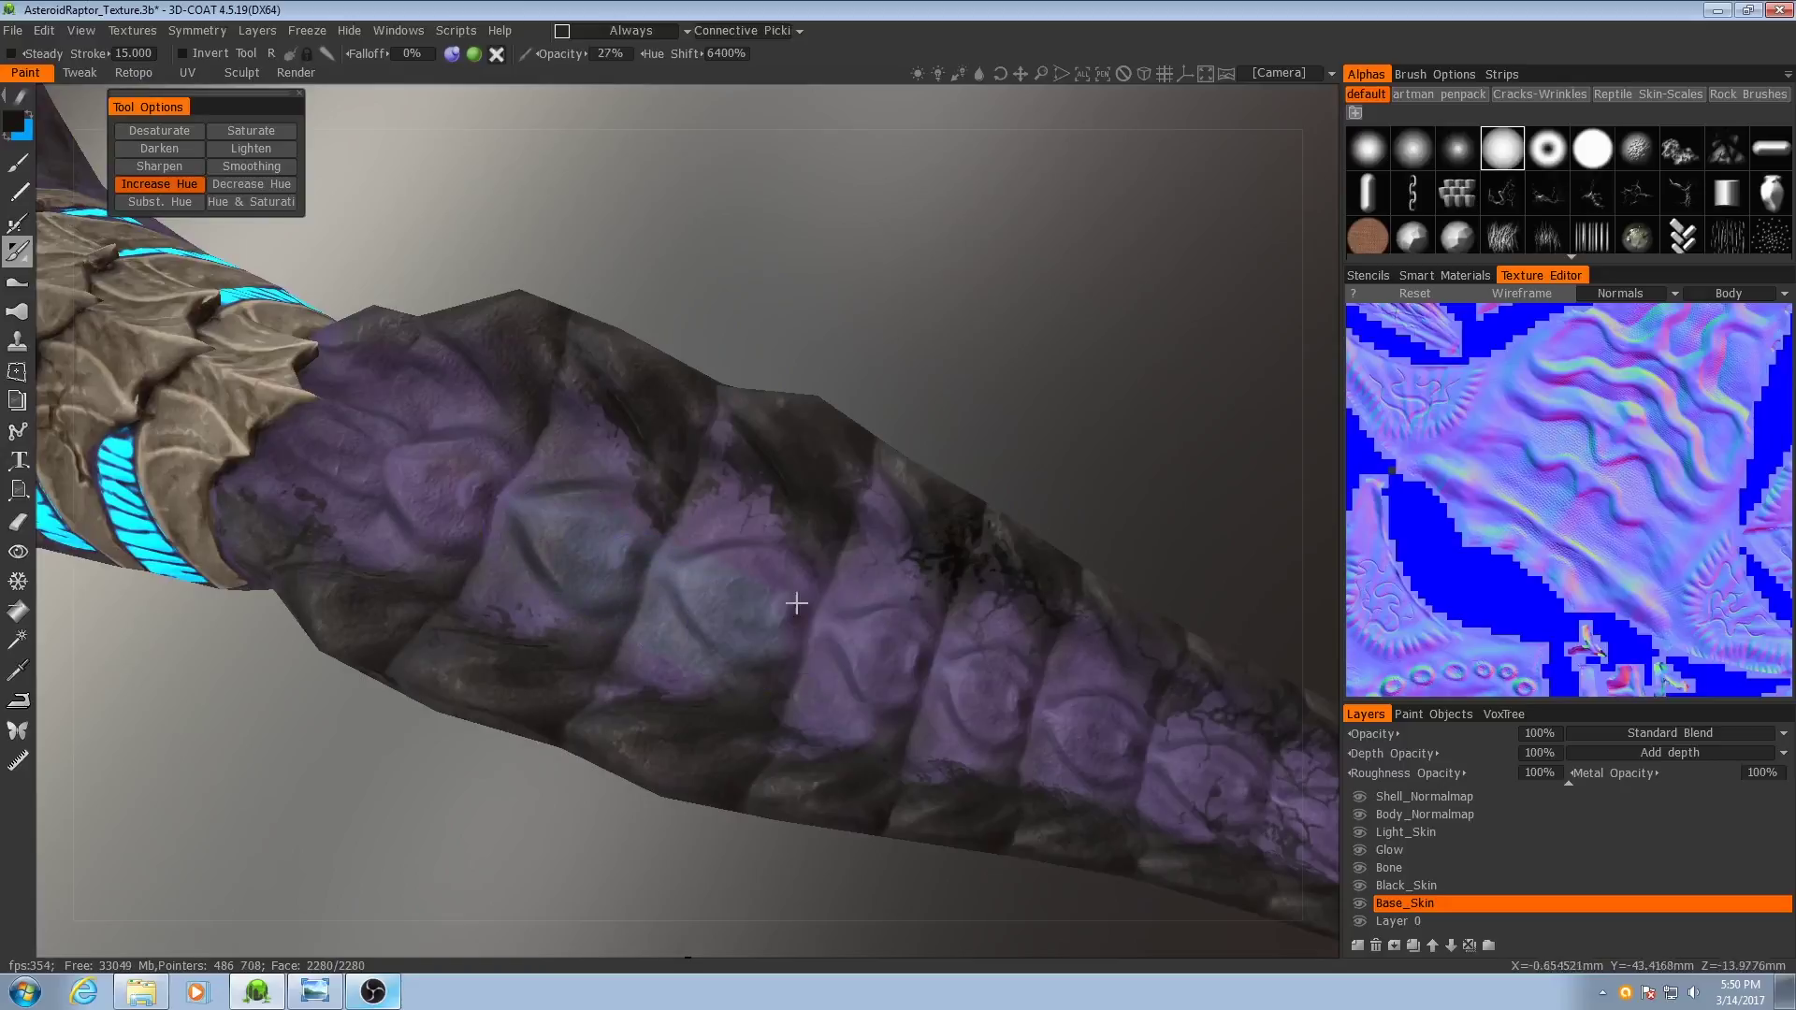
{"action": "key", "text": "ctrl+z"}
{"action": "left_click_drag", "start_coordinate": [734, 591], "coordinate": [778, 637]}
{"action": "key", "text": "ctrl+z"}
{"action": "mouse_move", "coordinate": [669, 559]}
{"action": "right_mouse_down"}
{"action": "mouse_move", "coordinate": [722, 593]}
{"action": "mouse_move", "coordinate": [693, 581]}
{"action": "right_mouse_up"}
{"action": "left_click_drag", "start_coordinate": [693, 580], "coordinate": [817, 646]}
{"action": "key", "text": "ctrl+z"}
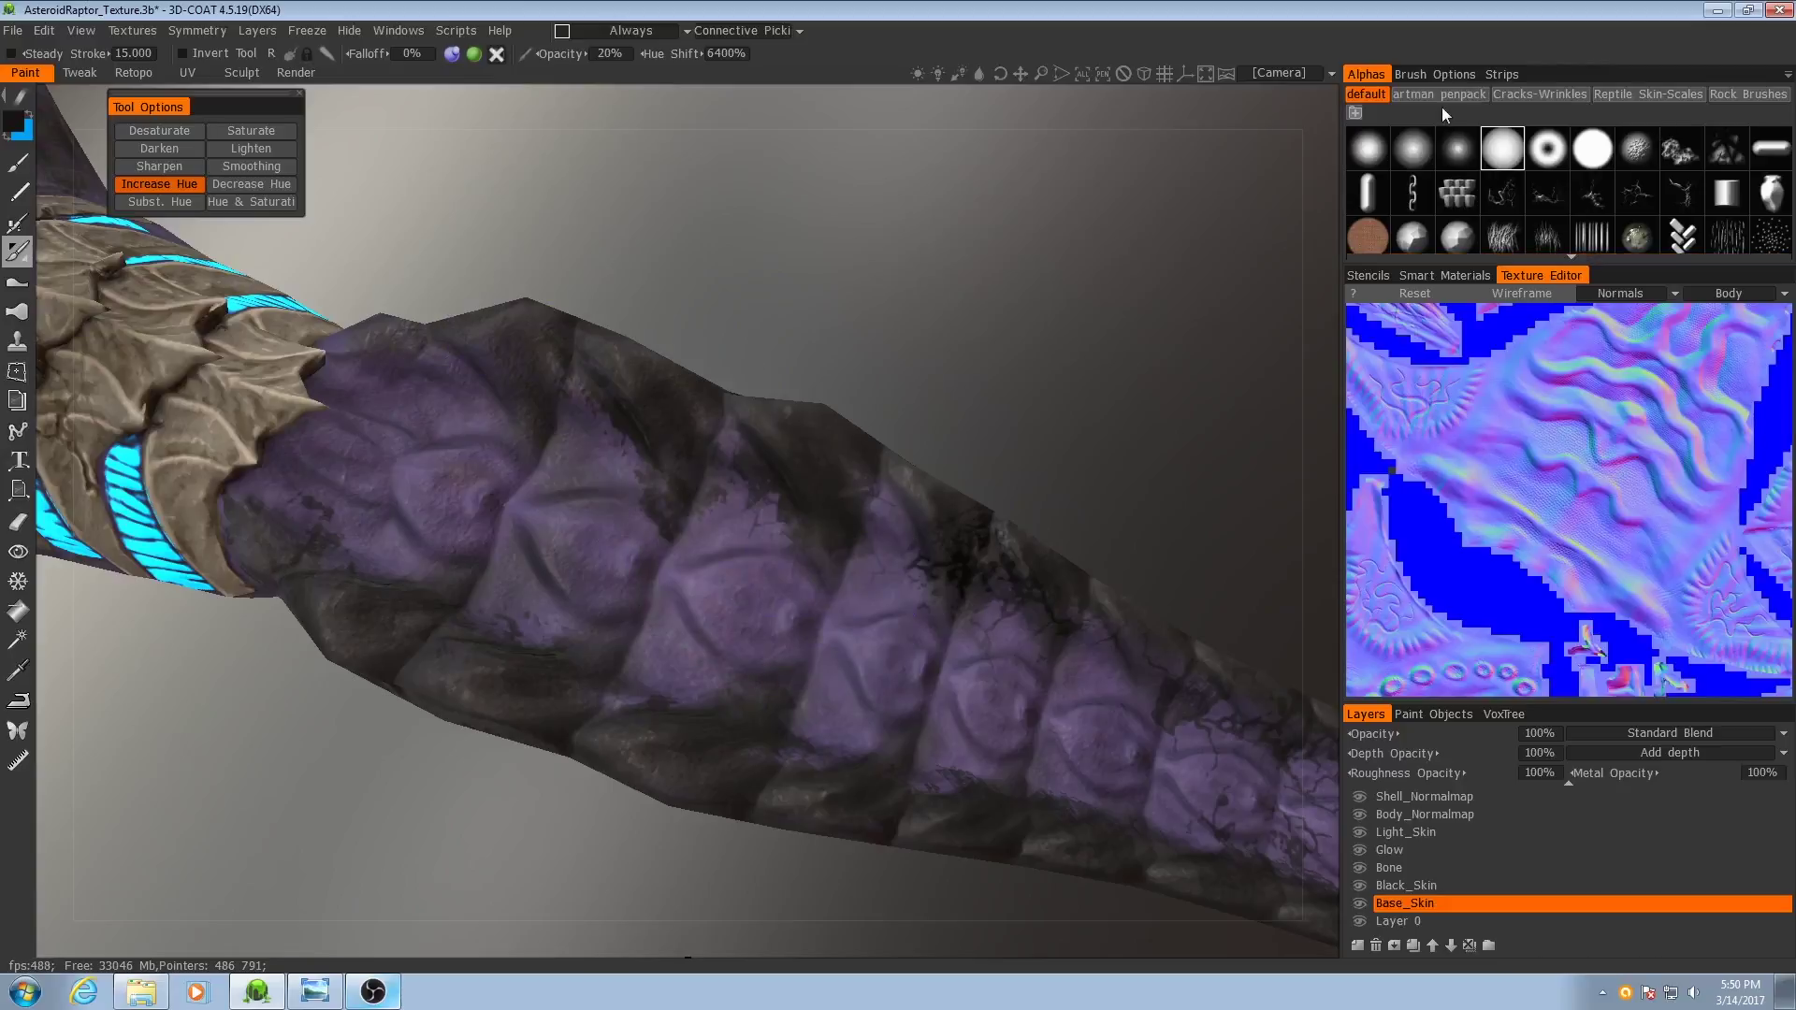
- Pick an alpha from the Reptile Skin-Scales set and try Increase Hue on a tail segment at 20% opacity
{"action": "left_click", "coordinate": [1600, 96]}
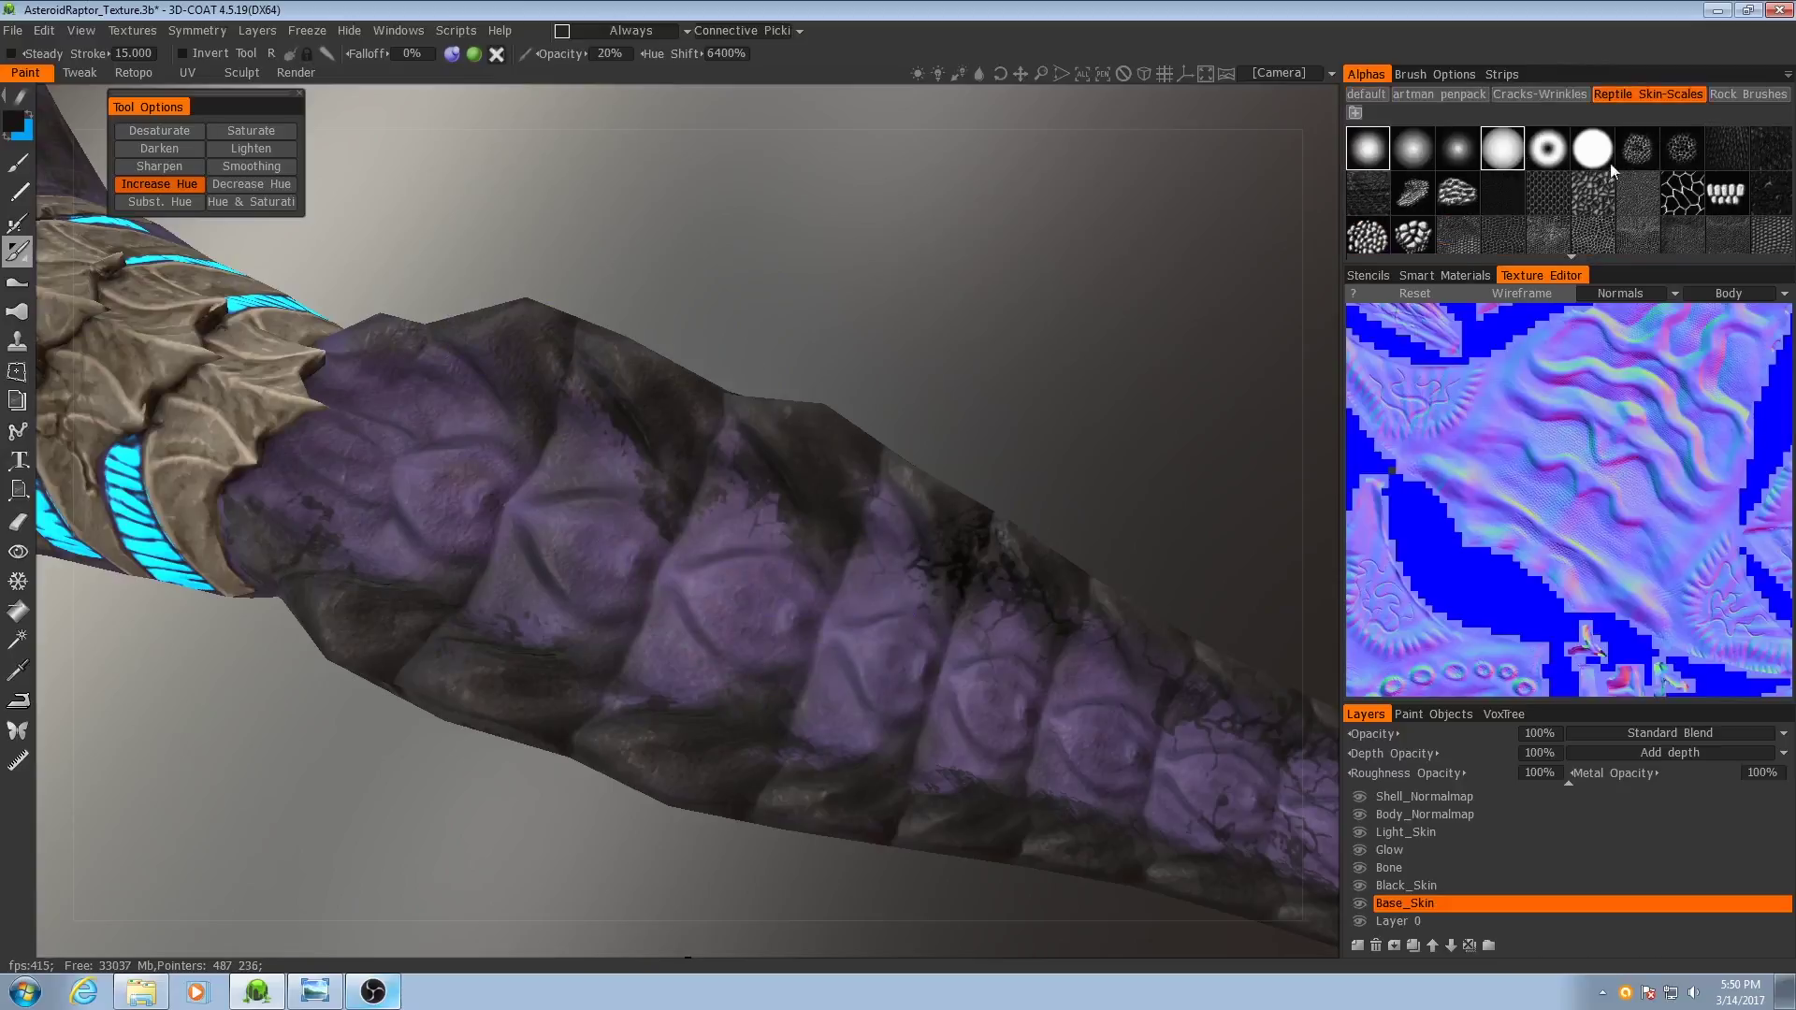
{"action": "scroll", "coordinate": [1615, 222], "scroll_direction": "down", "scroll_amount": 6}
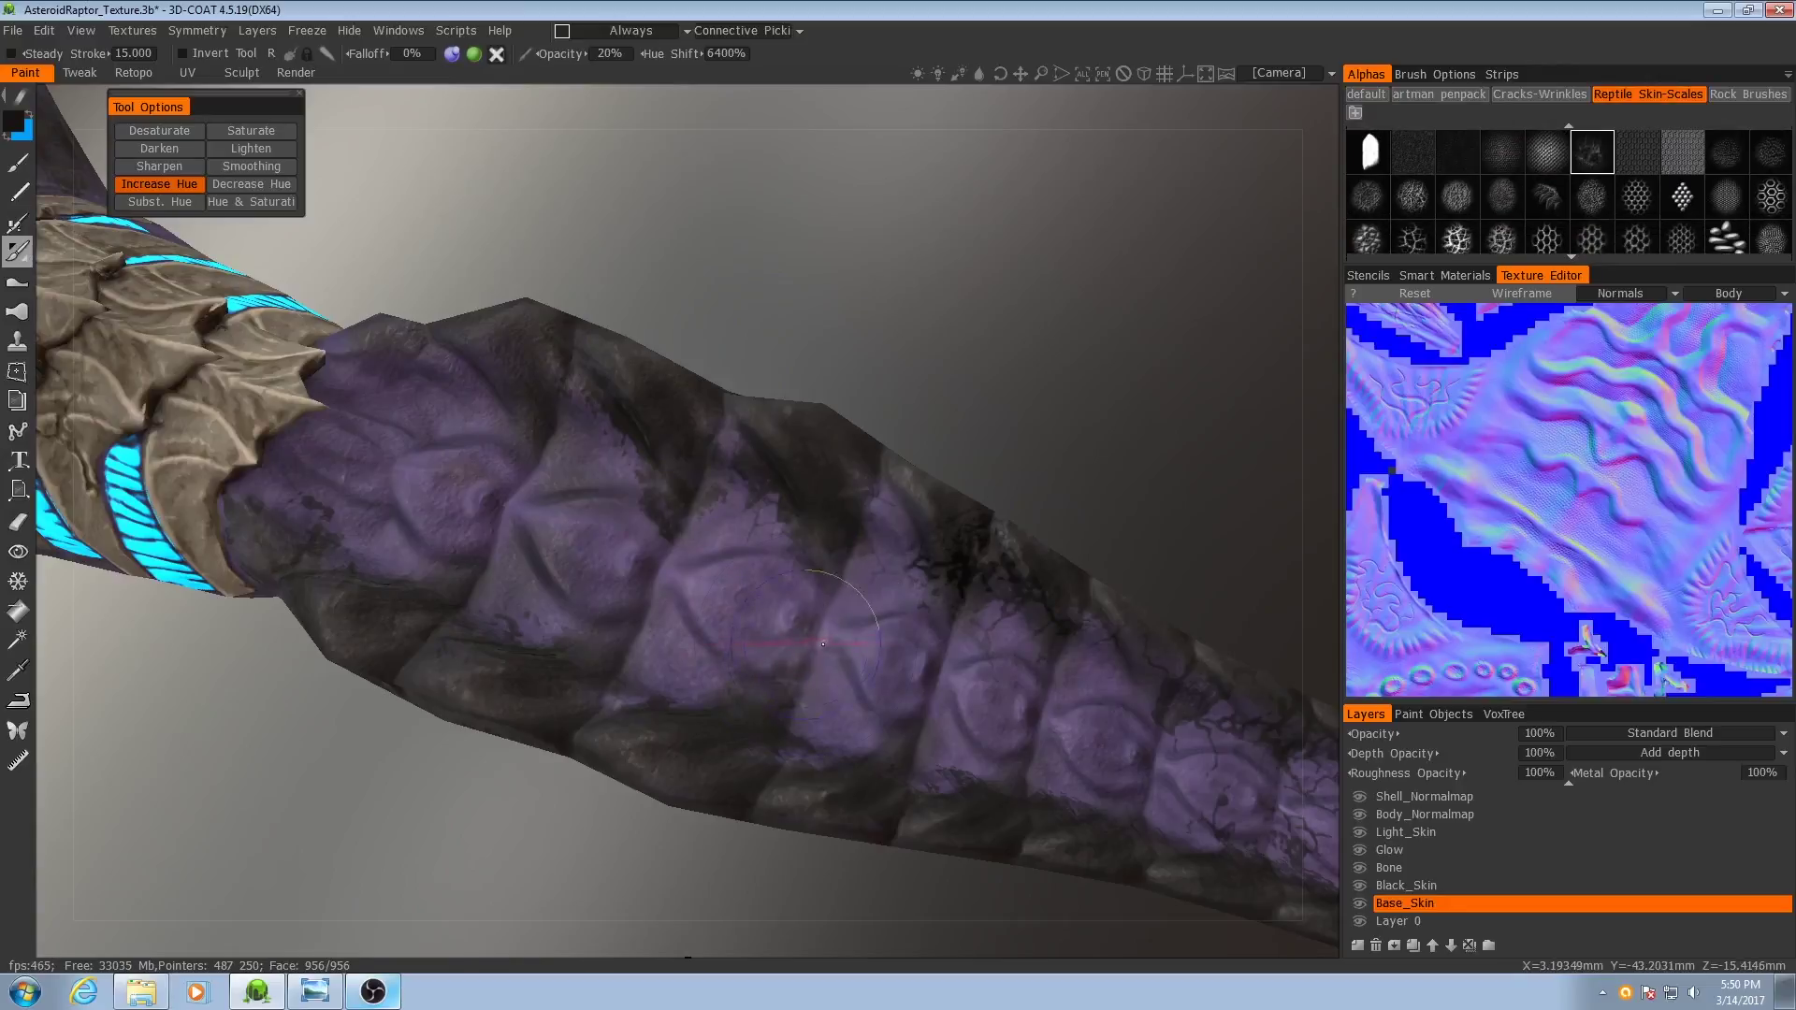
{"action": "middle_click_drag", "start_coordinate": [952, 720], "coordinate": [836, 692]}
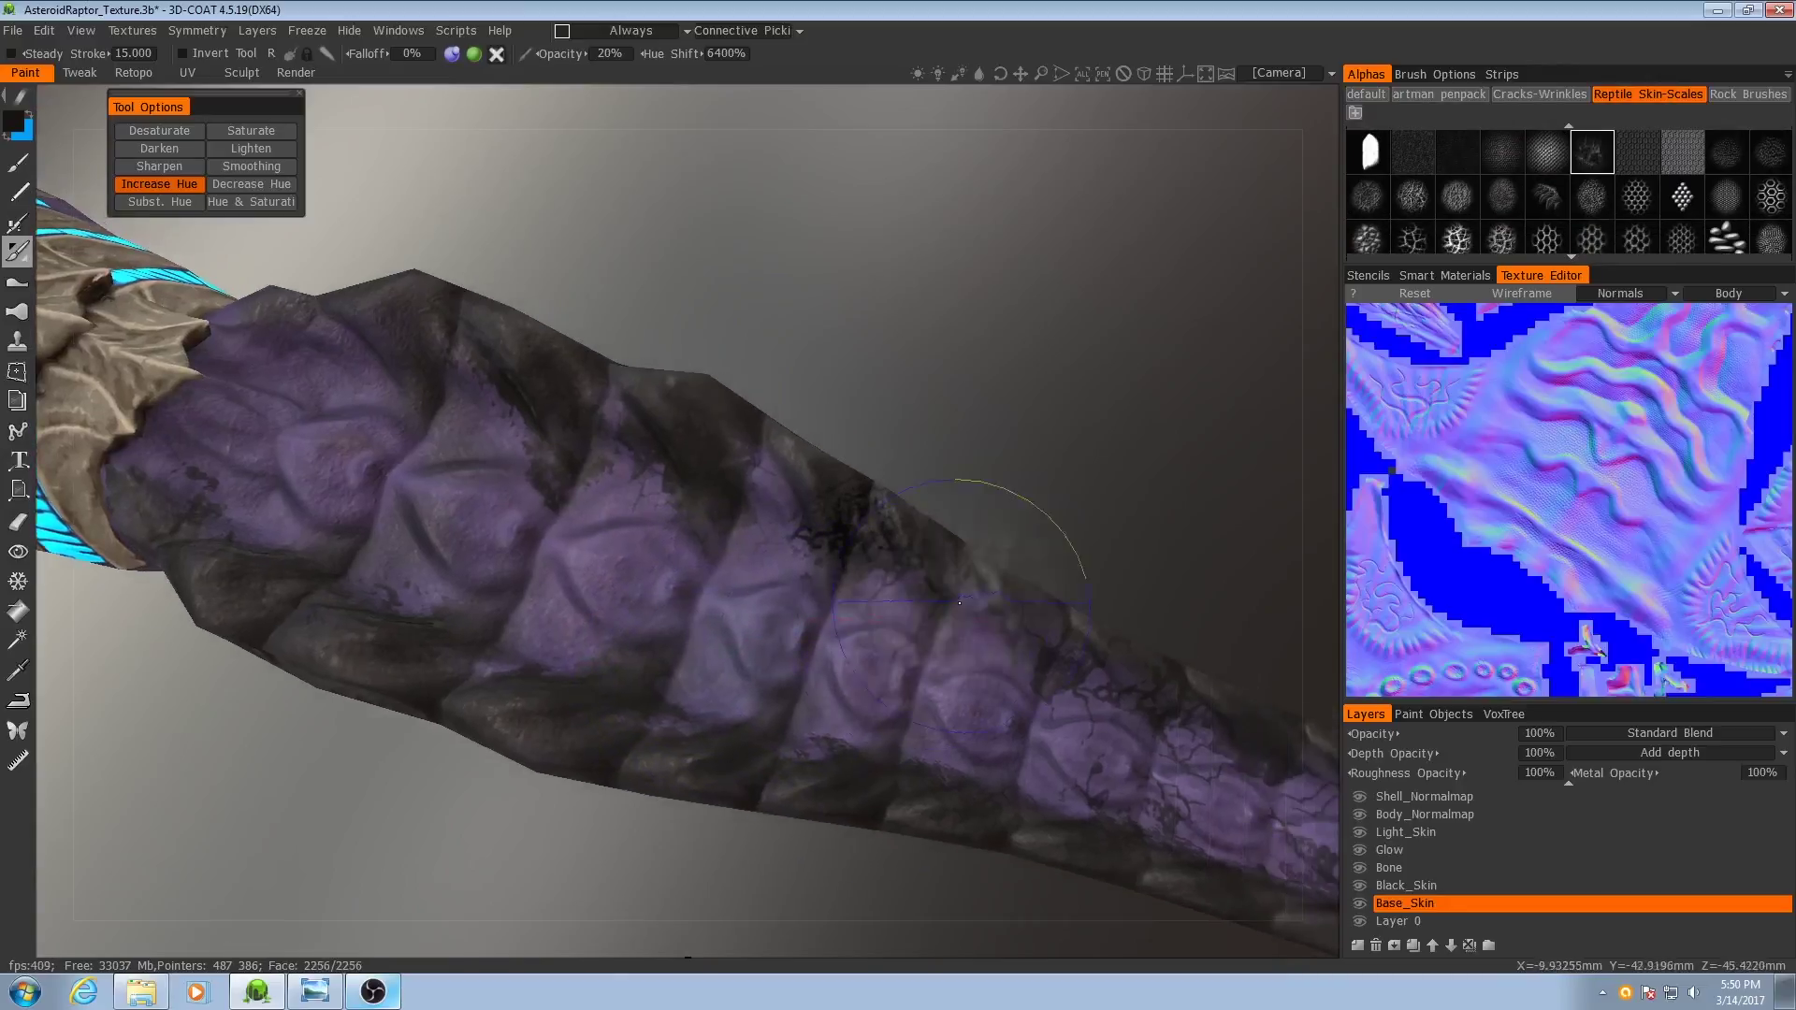
- Try rounded reptile-scale alphas for the hue shift on the tail, starting at 36% opacity
{"action": "scroll", "coordinate": [1732, 200], "scroll_direction": "down", "scroll_amount": 2}
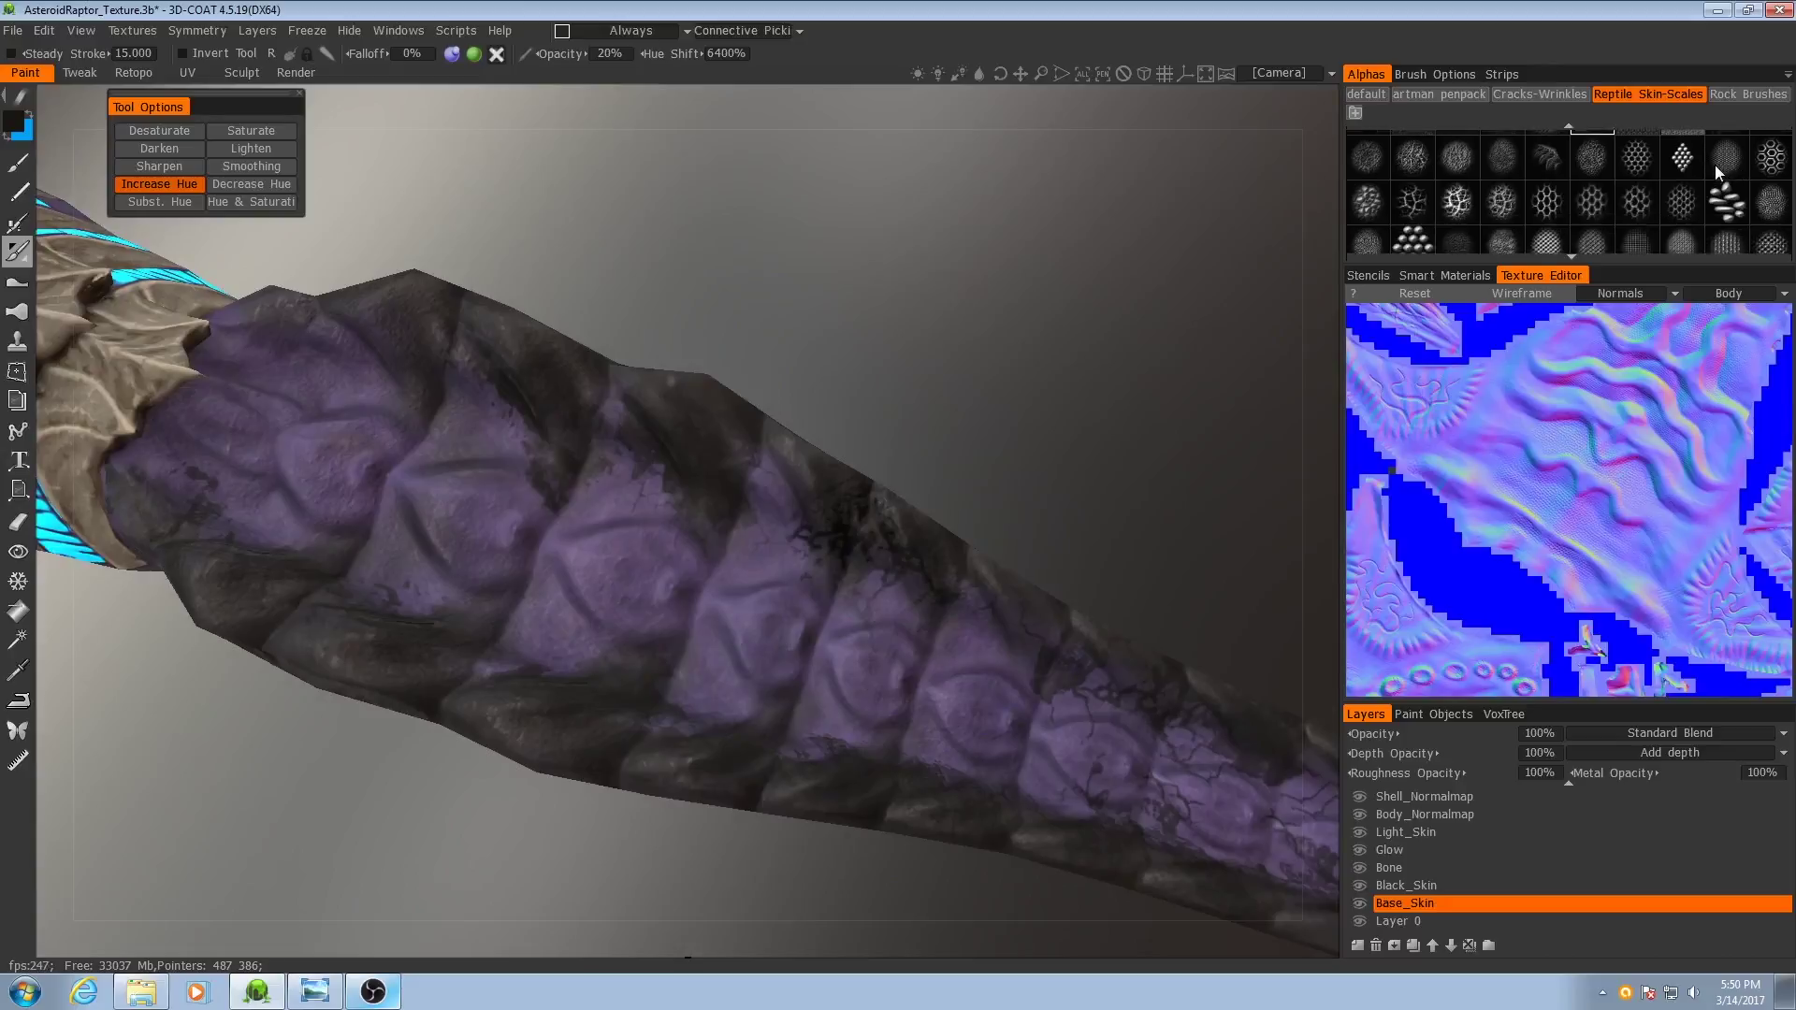
{"action": "scroll", "coordinate": [1510, 153], "scroll_direction": "down", "scroll_amount": 3}
{"action": "left_click", "coordinate": [1368, 162]}
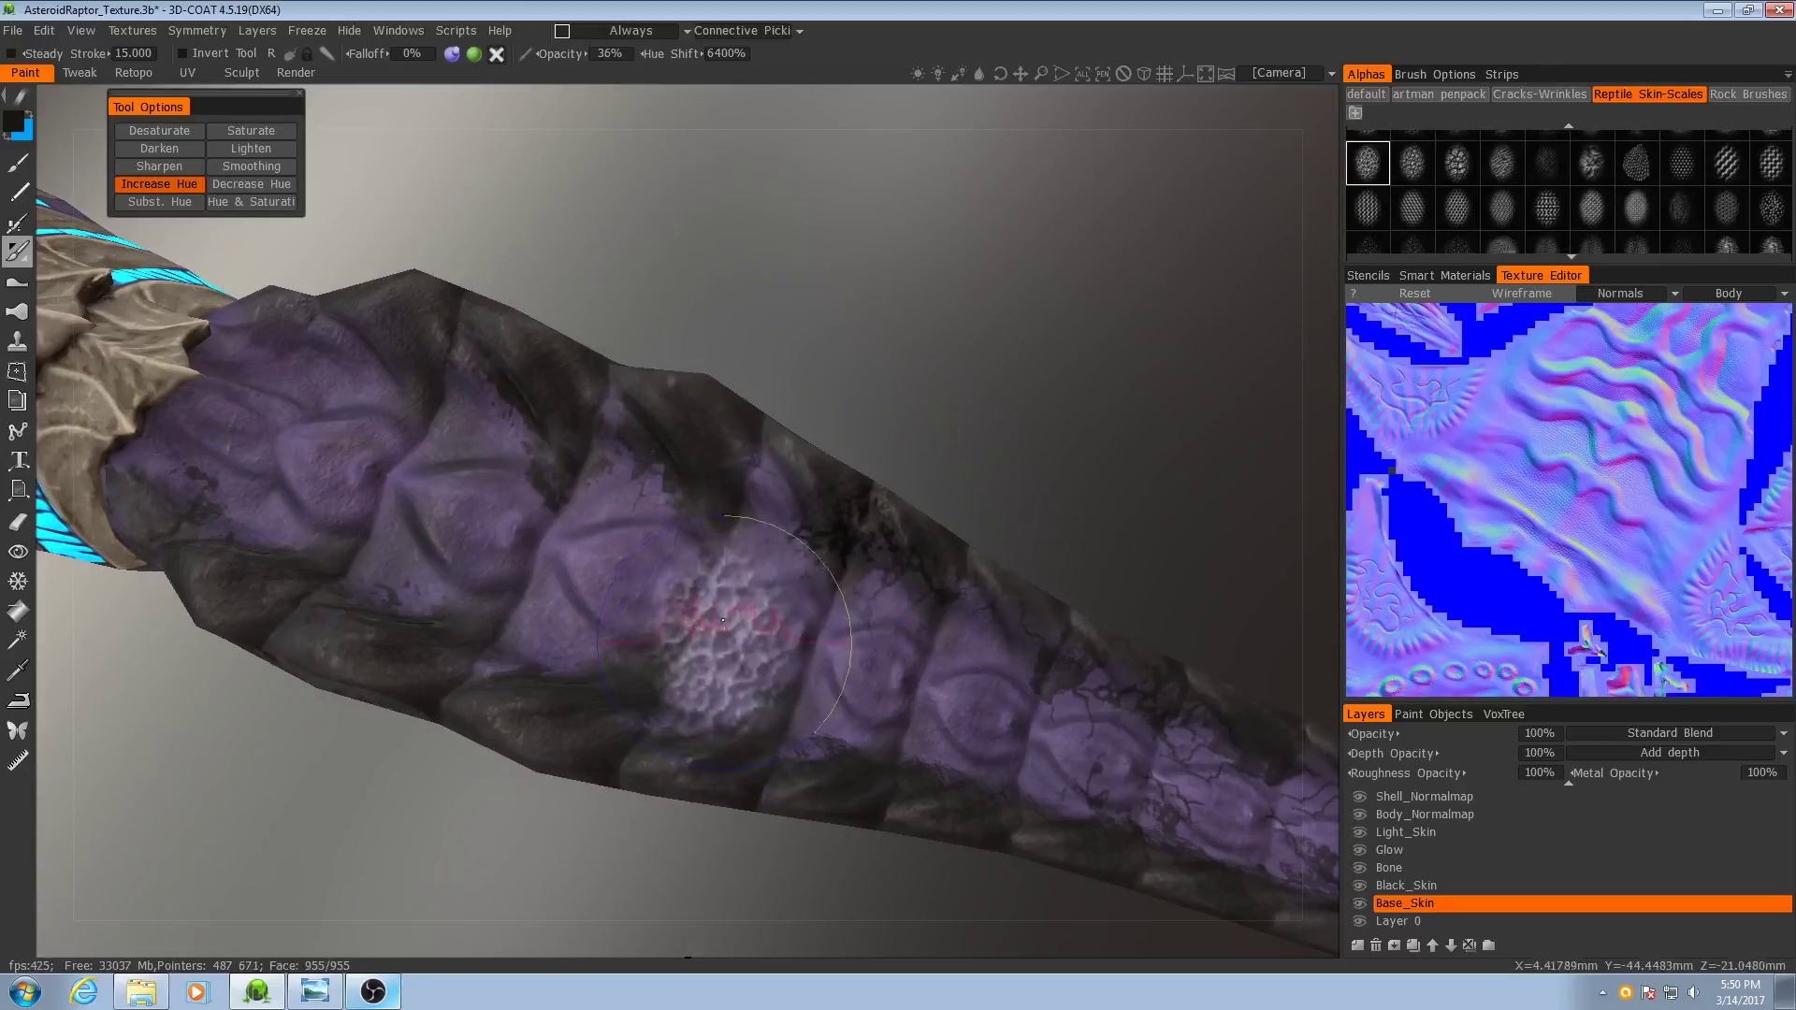
{"action": "middle_click_drag", "start_coordinate": [721, 636], "coordinate": [640, 576]}
{"action": "left_click", "coordinate": [1591, 163]}
{"action": "middle_click_drag", "start_coordinate": [1057, 673], "coordinate": [561, 430]}
- Try a different, irregular scale alpha for the tail's hue shift at 76% and 92% opacity
{"action": "scroll", "coordinate": [1641, 191], "scroll_direction": "down", "scroll_amount": 3}
{"action": "scroll", "coordinate": [1732, 191], "scroll_direction": "up", "scroll_amount": 1}
{"action": "left_click", "coordinate": [1766, 183]}
{"action": "middle_click_drag", "start_coordinate": [654, 524], "coordinate": [986, 668]}
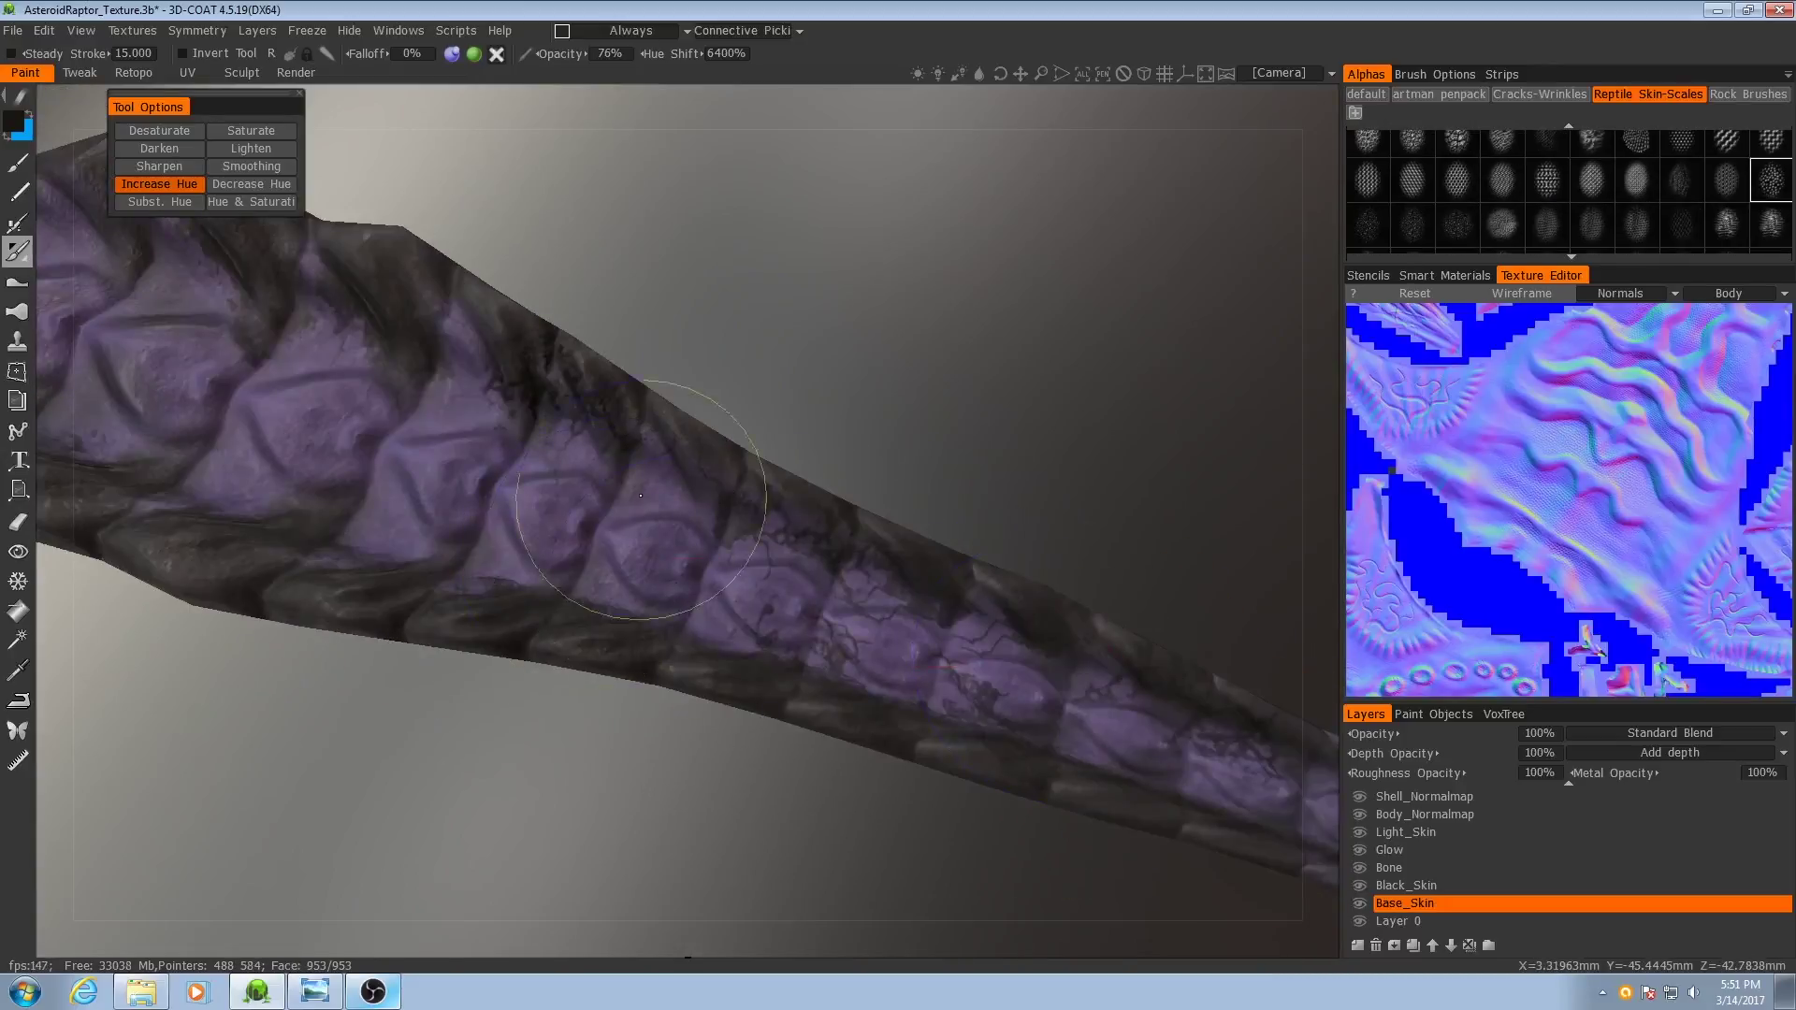
{"action": "middle_click_drag", "start_coordinate": [524, 505], "coordinate": [700, 562]}
{"action": "left_click", "coordinate": [623, 402]}
{"action": "key", "text": "ctrl+z"}
{"action": "right_click_drag", "start_coordinate": [550, 458], "coordinate": [454, 457]}
{"action": "middle_click_drag", "start_coordinate": [1097, 544], "coordinate": [1058, 596]}
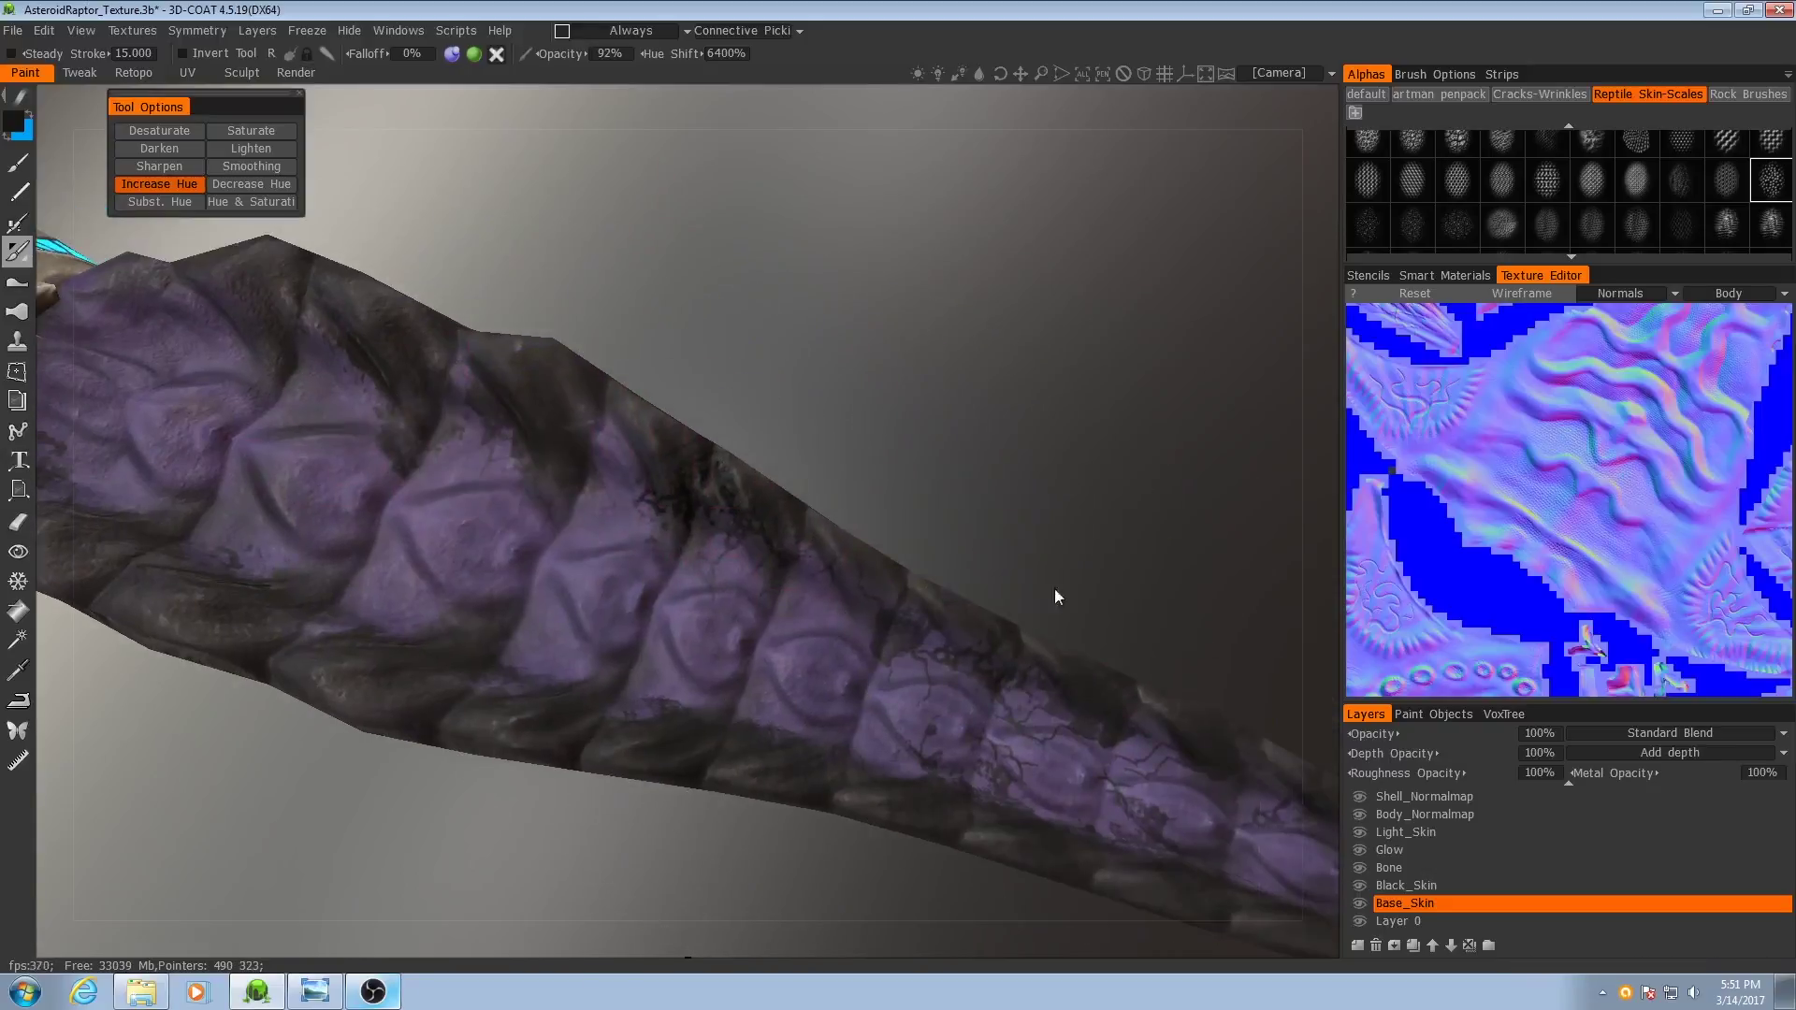
- Choose a fine oval scale alpha, set the opacity to 18%, and increase the hue of the purple segments on the upper tail
{"action": "scroll", "coordinate": [1443, 172], "scroll_direction": "up", "scroll_amount": 2}
{"action": "left_click", "coordinate": [1369, 153]}
{"action": "right_click_drag", "start_coordinate": [665, 599], "coordinate": [662, 722]}
{"action": "middle_click_drag", "start_coordinate": [953, 708], "coordinate": [797, 637]}
{"action": "right_click_drag", "start_coordinate": [797, 638], "coordinate": [674, 640]}
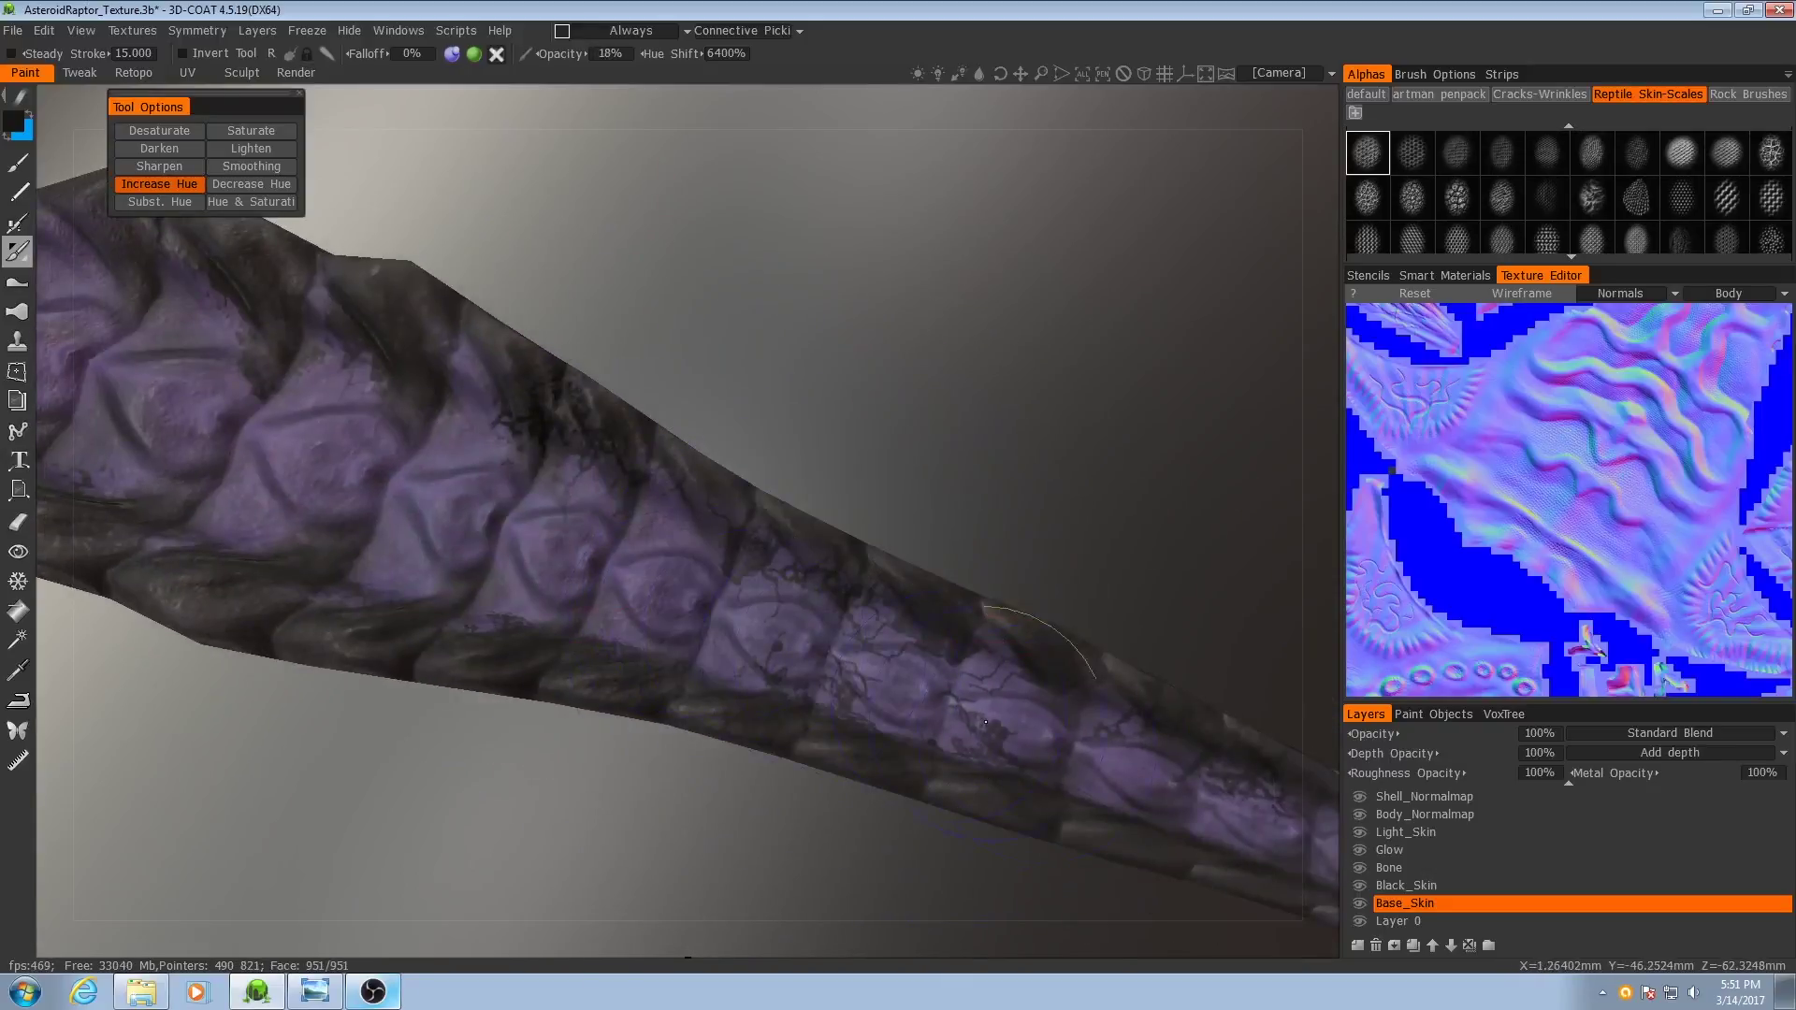
{"action": "middle_click_drag", "start_coordinate": [982, 723], "coordinate": [783, 596]}
{"action": "right_click_drag", "start_coordinate": [783, 596], "coordinate": [808, 596]}
- Increase the hue of the remaining purple segments along the tail's top down to the bony tip at 18% opacity
{"action": "left_click", "coordinate": [1433, 73]}
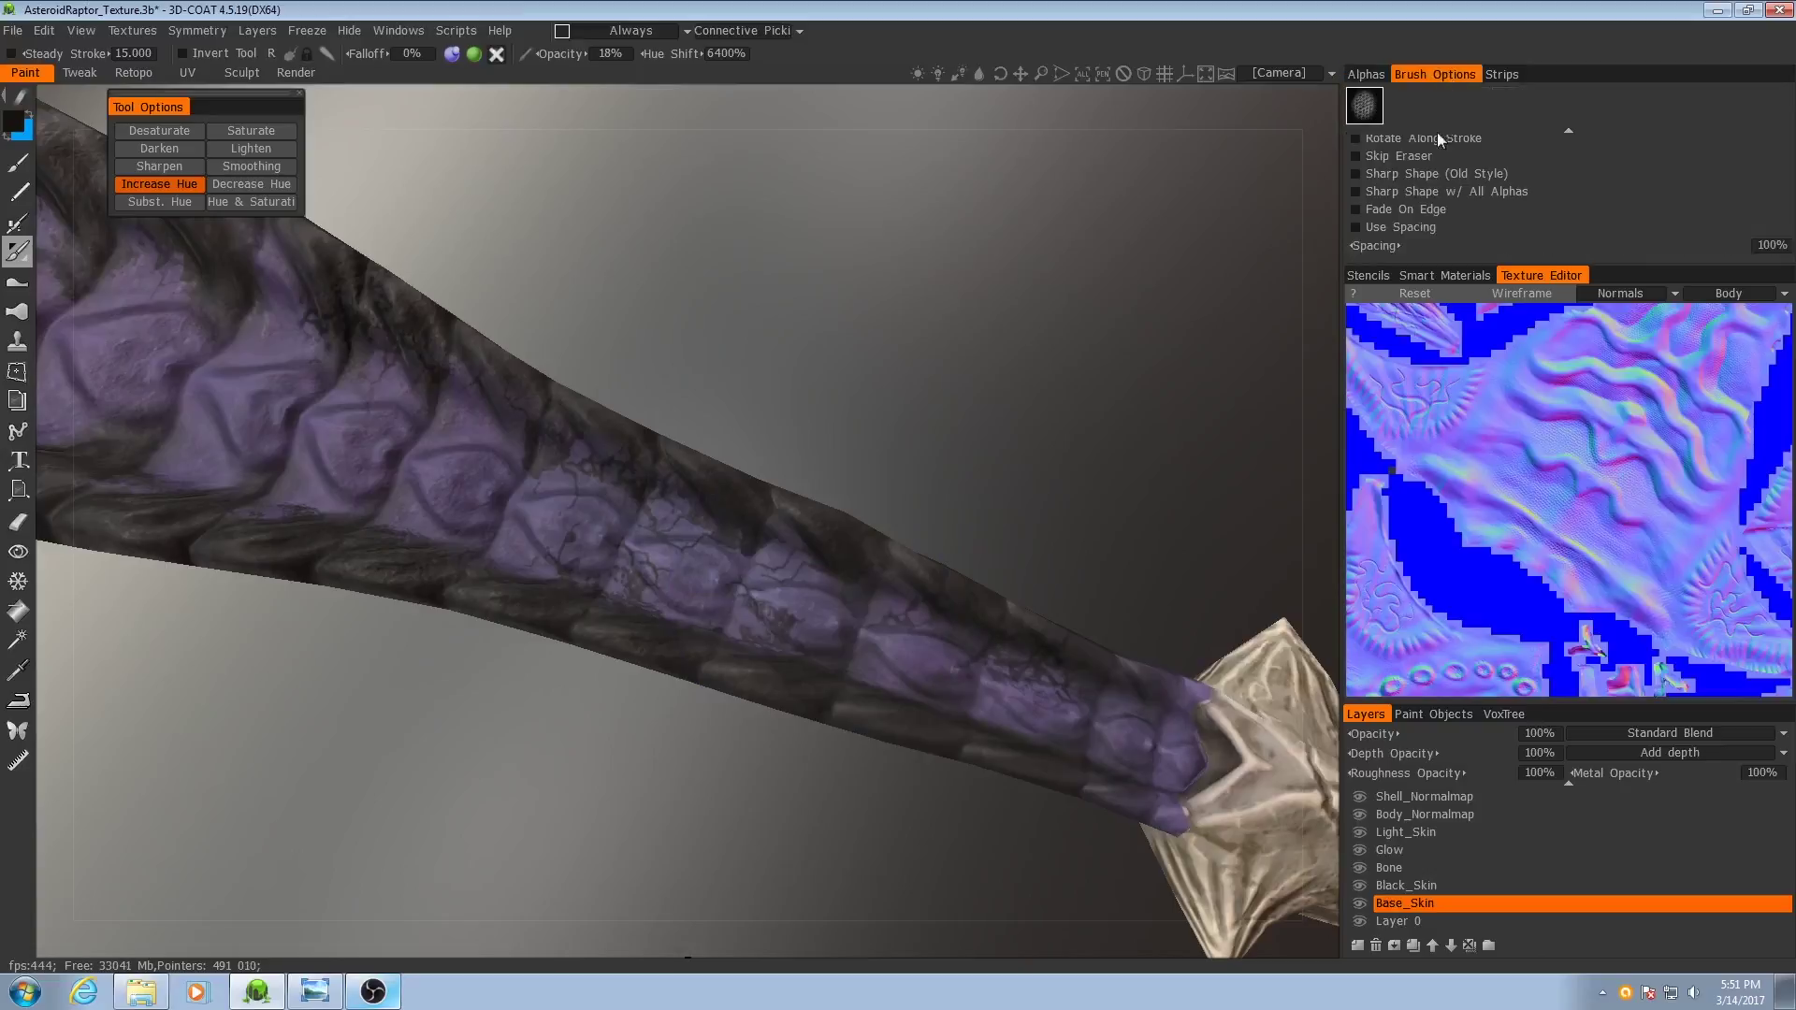
{"action": "left_click", "coordinate": [1366, 74]}
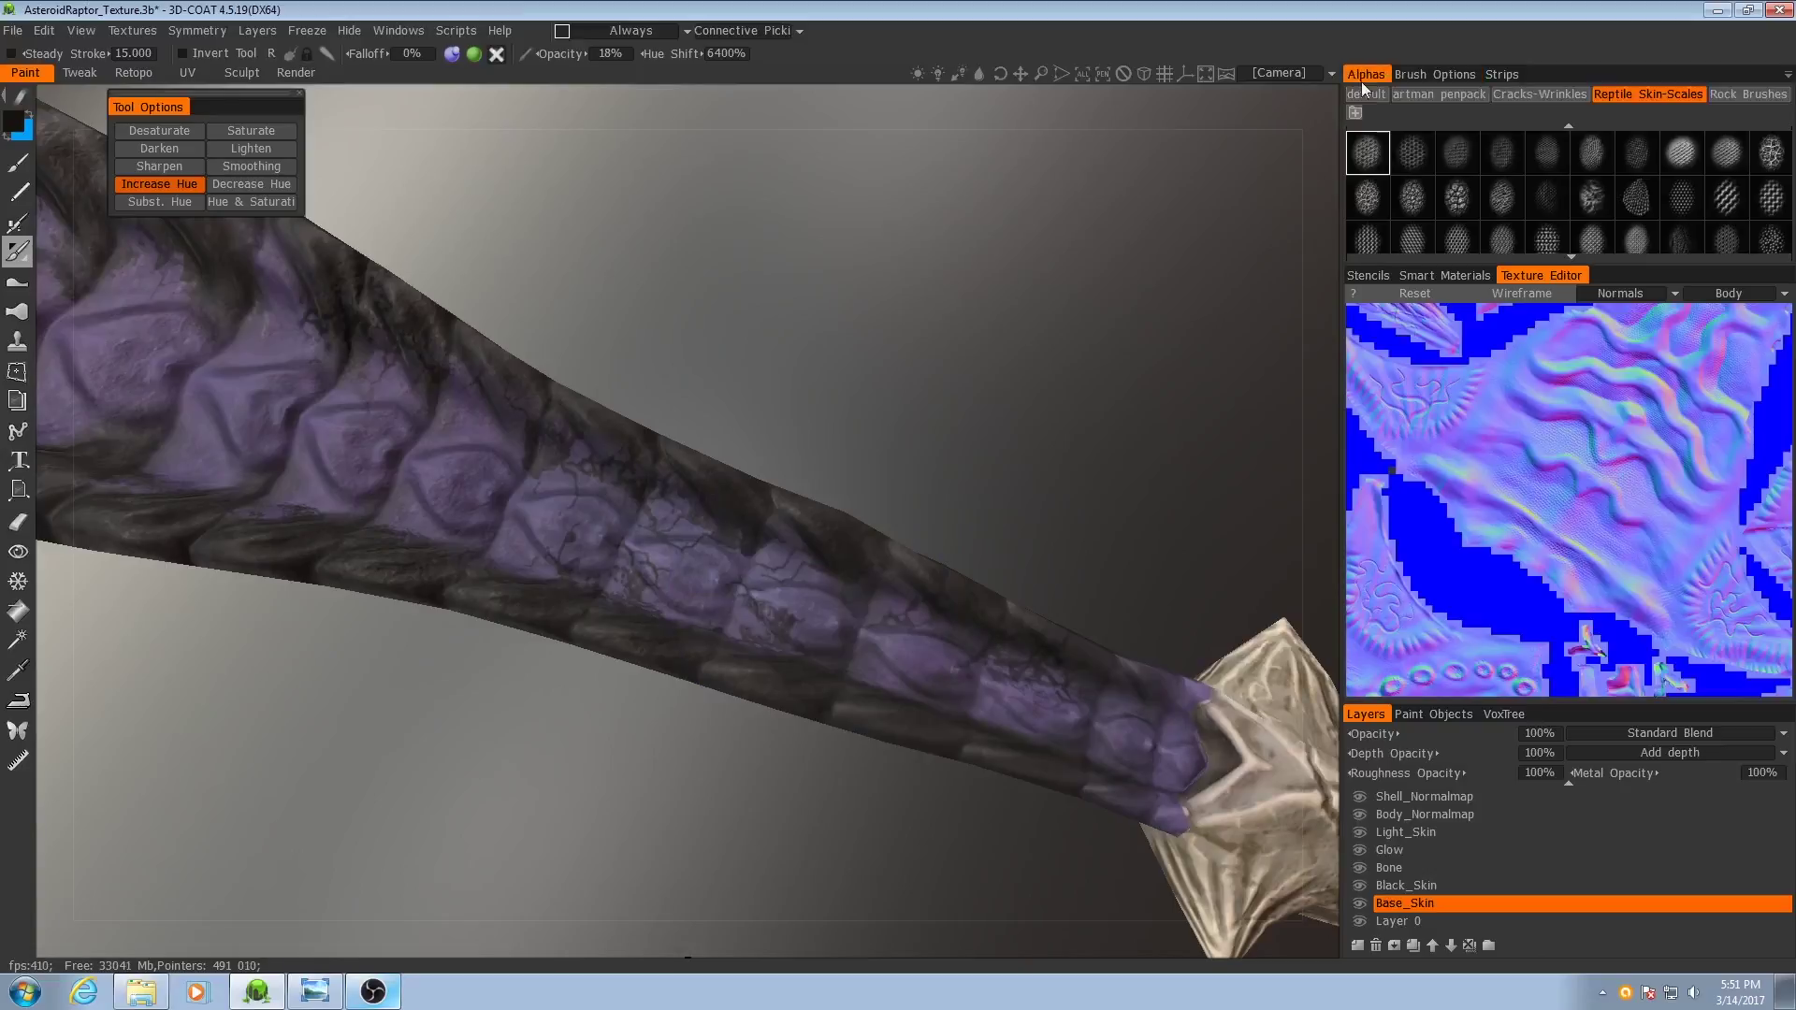
{"action": "middle_click_drag", "start_coordinate": [1043, 699], "coordinate": [1085, 678]}
{"action": "middle_click_drag", "start_coordinate": [460, 557], "coordinate": [739, 636]}
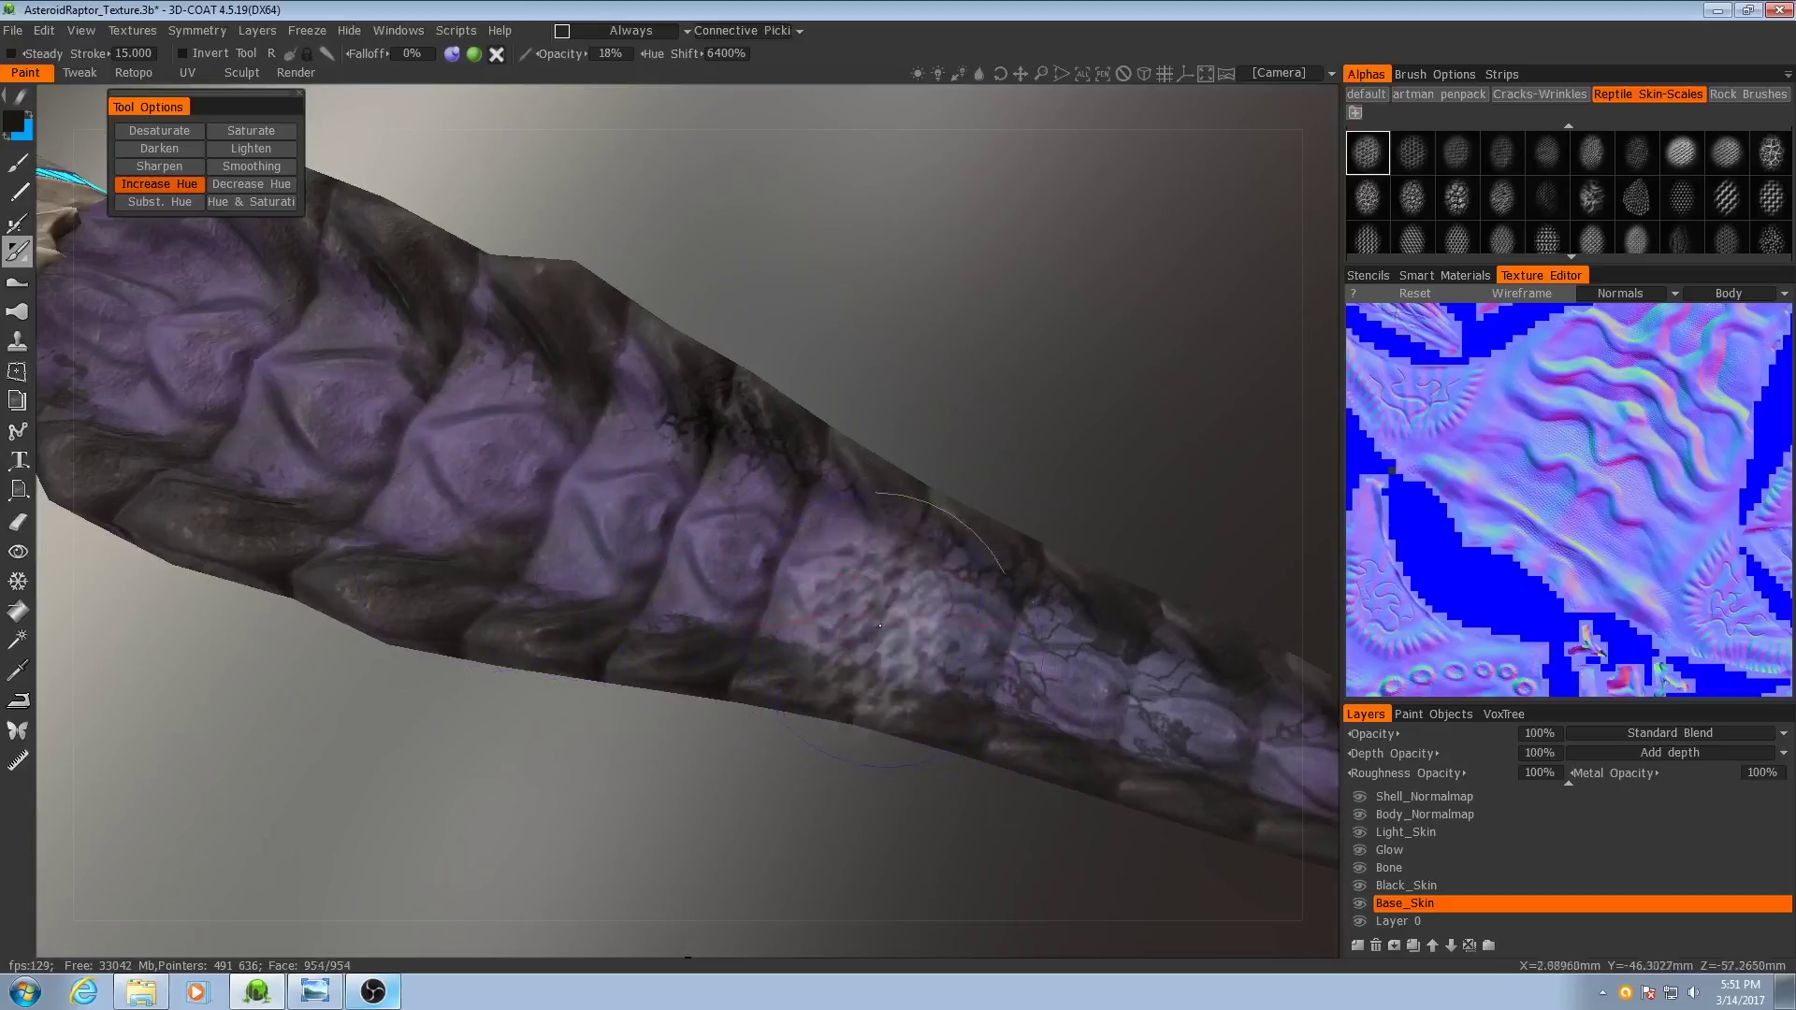
{"action": "middle_click_drag", "start_coordinate": [1025, 608], "coordinate": [894, 555]}
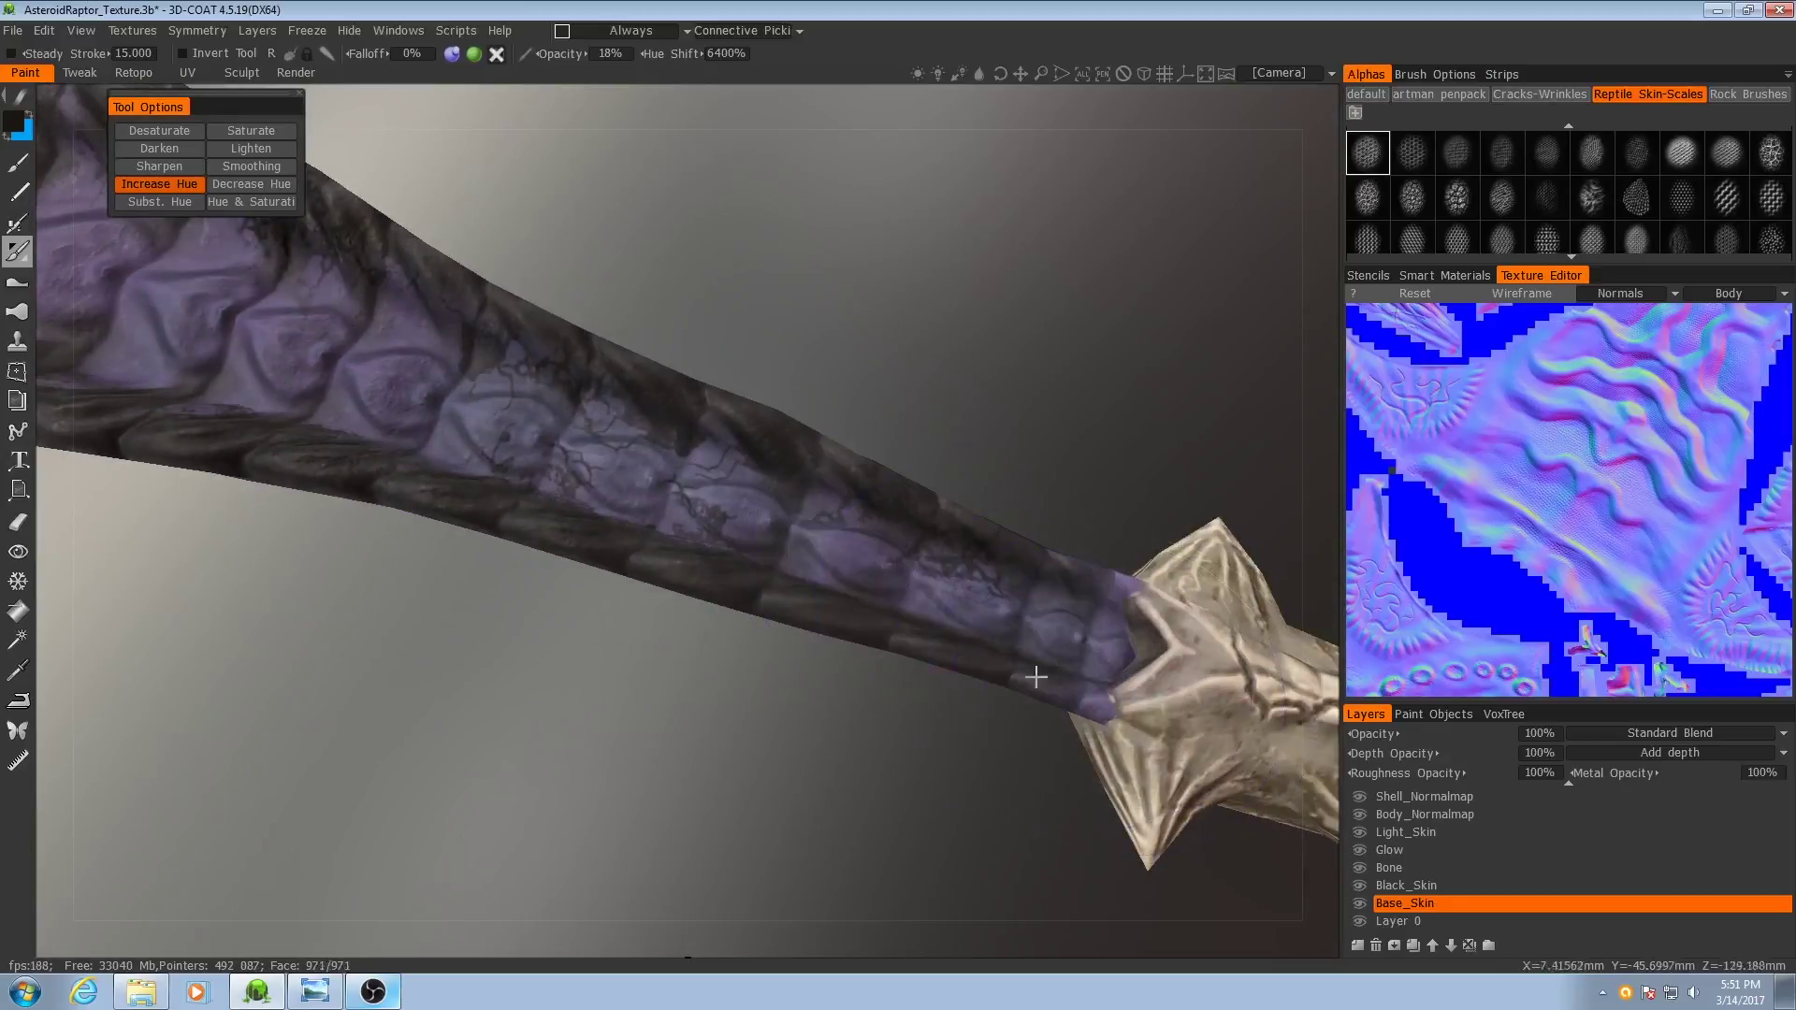
- Increase the hue of the purple skin along the tail's side and underside up to the bony tip at 18% opacity
{"action": "mouse_move", "coordinate": [1034, 673]}
{"action": "middle_mouse_down"}
{"action": "mouse_move", "coordinate": [878, 553]}
{"action": "mouse_move", "coordinate": [842, 501]}
{"action": "mouse_move", "coordinate": [861, 451]}
{"action": "mouse_move", "coordinate": [772, 449]}
{"action": "middle_mouse_up"}
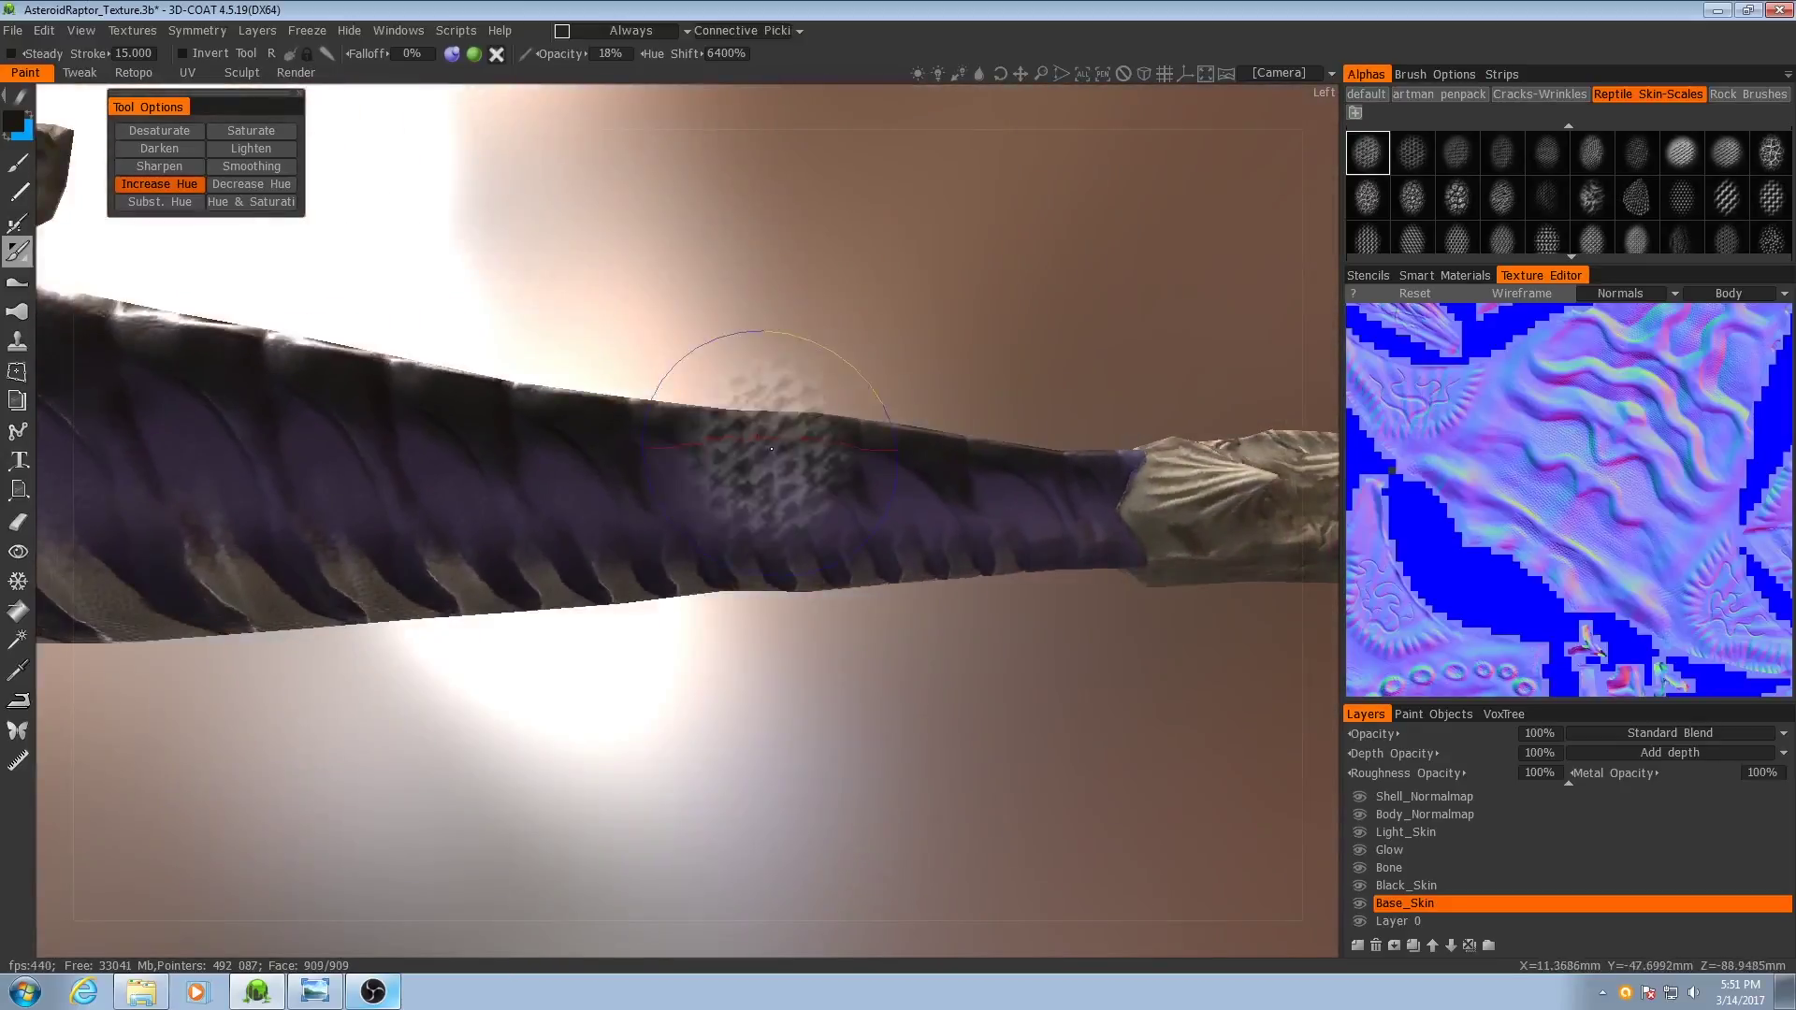
{"action": "mouse_move", "coordinate": [1063, 523]}
{"action": "middle_mouse_down"}
{"action": "mouse_move", "coordinate": [882, 402]}
{"action": "mouse_move", "coordinate": [984, 465]}
{"action": "middle_mouse_up"}
{"action": "middle_click_drag", "start_coordinate": [1142, 433], "coordinate": [645, 332]}
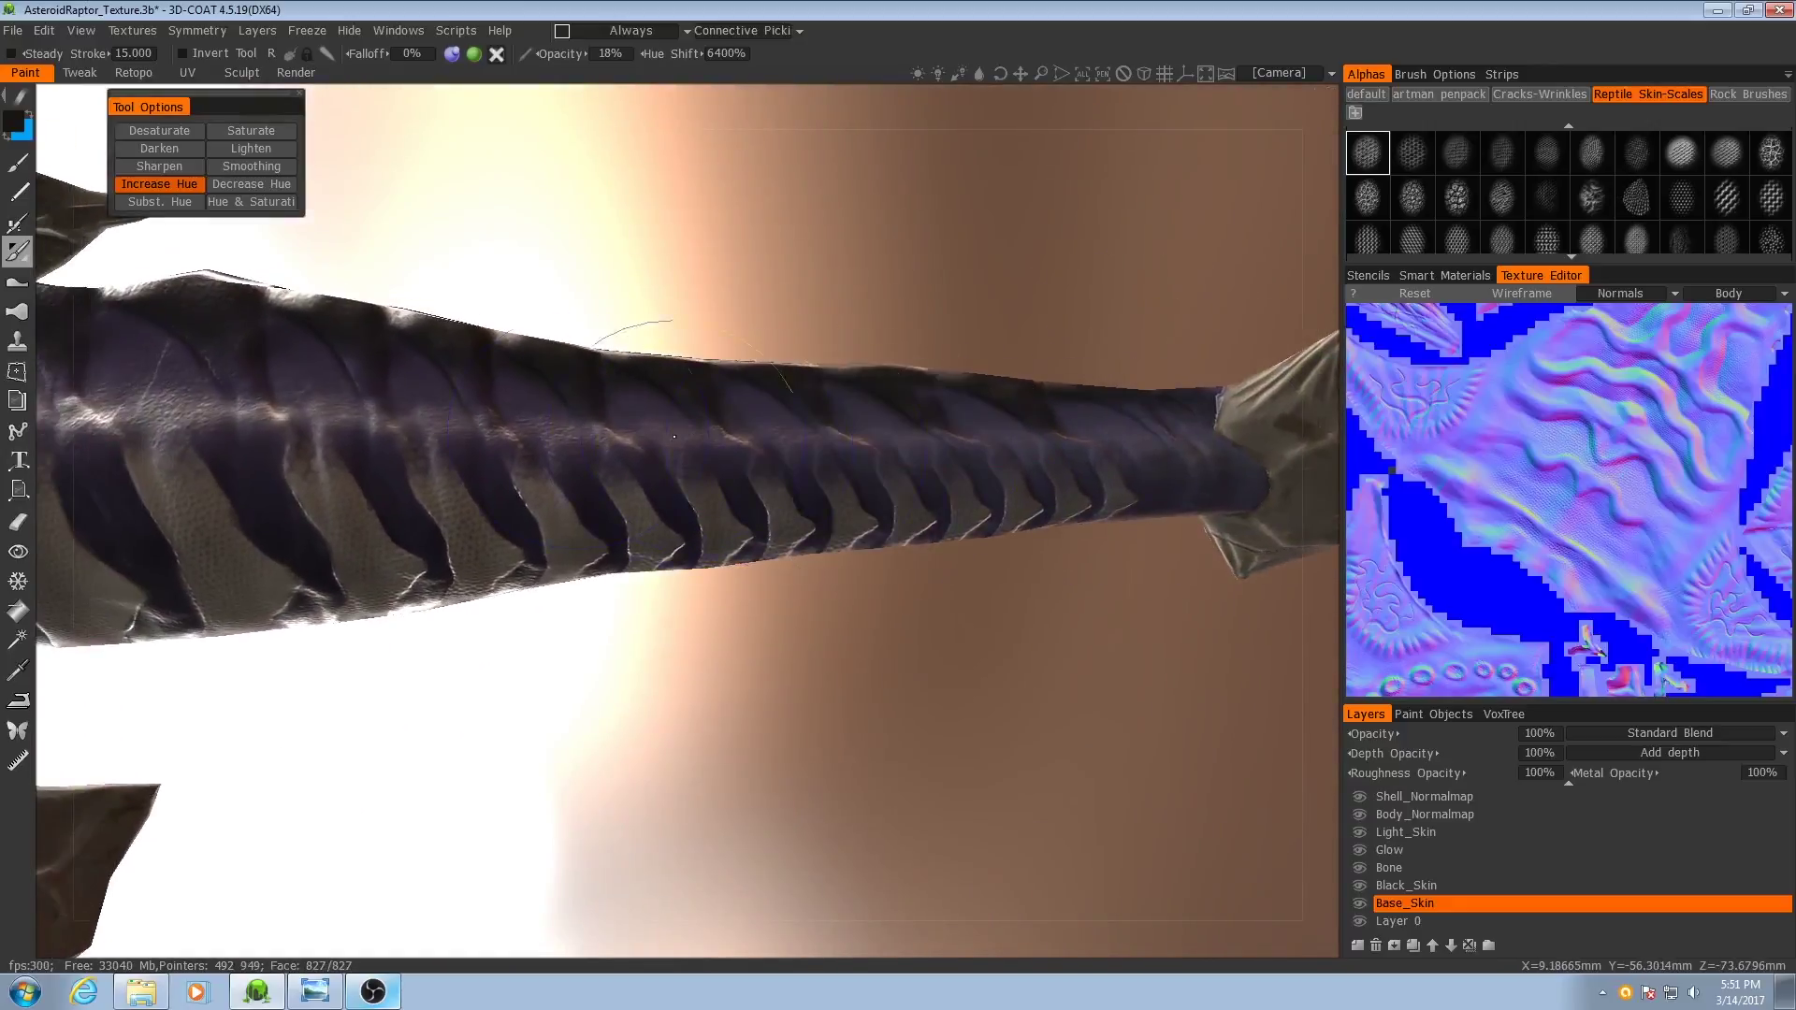
{"action": "middle_click_drag", "start_coordinate": [945, 449], "coordinate": [596, 487]}
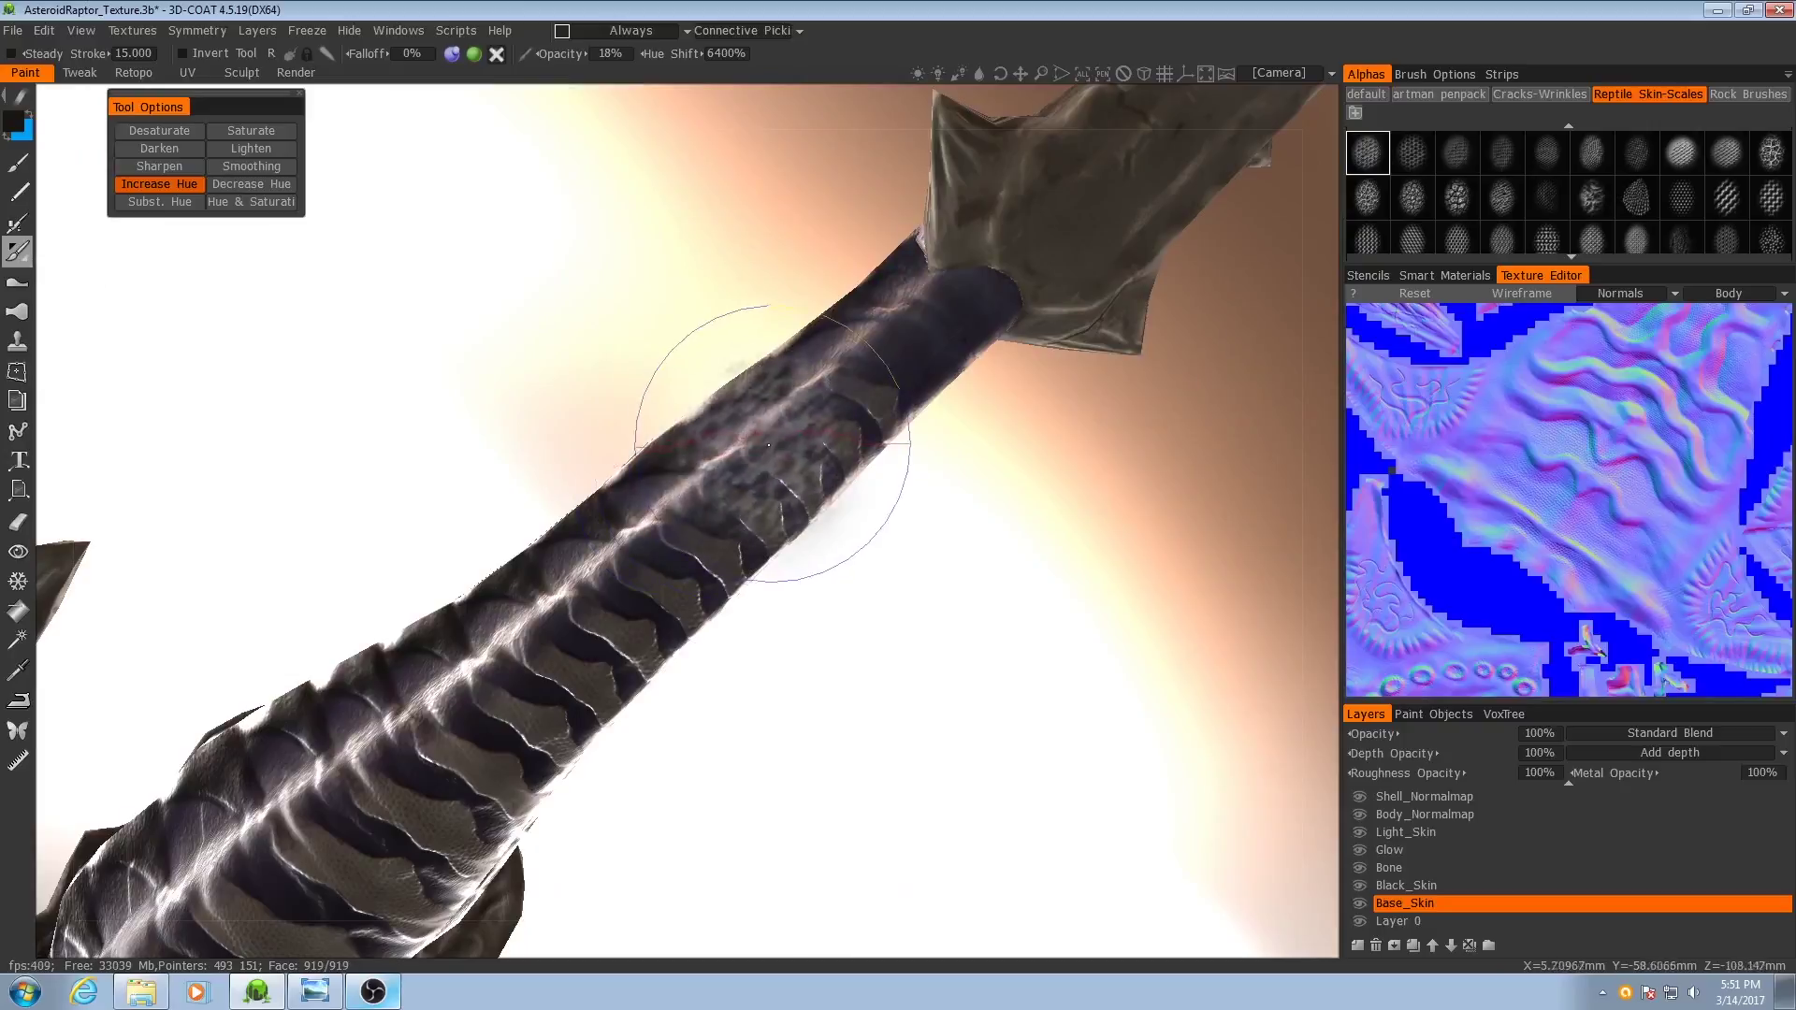
{"action": "mouse_move", "coordinate": [761, 380]}
{"action": "middle_mouse_down"}
{"action": "mouse_move", "coordinate": [986, 429]}
{"action": "mouse_move", "coordinate": [810, 558]}
{"action": "middle_mouse_up"}
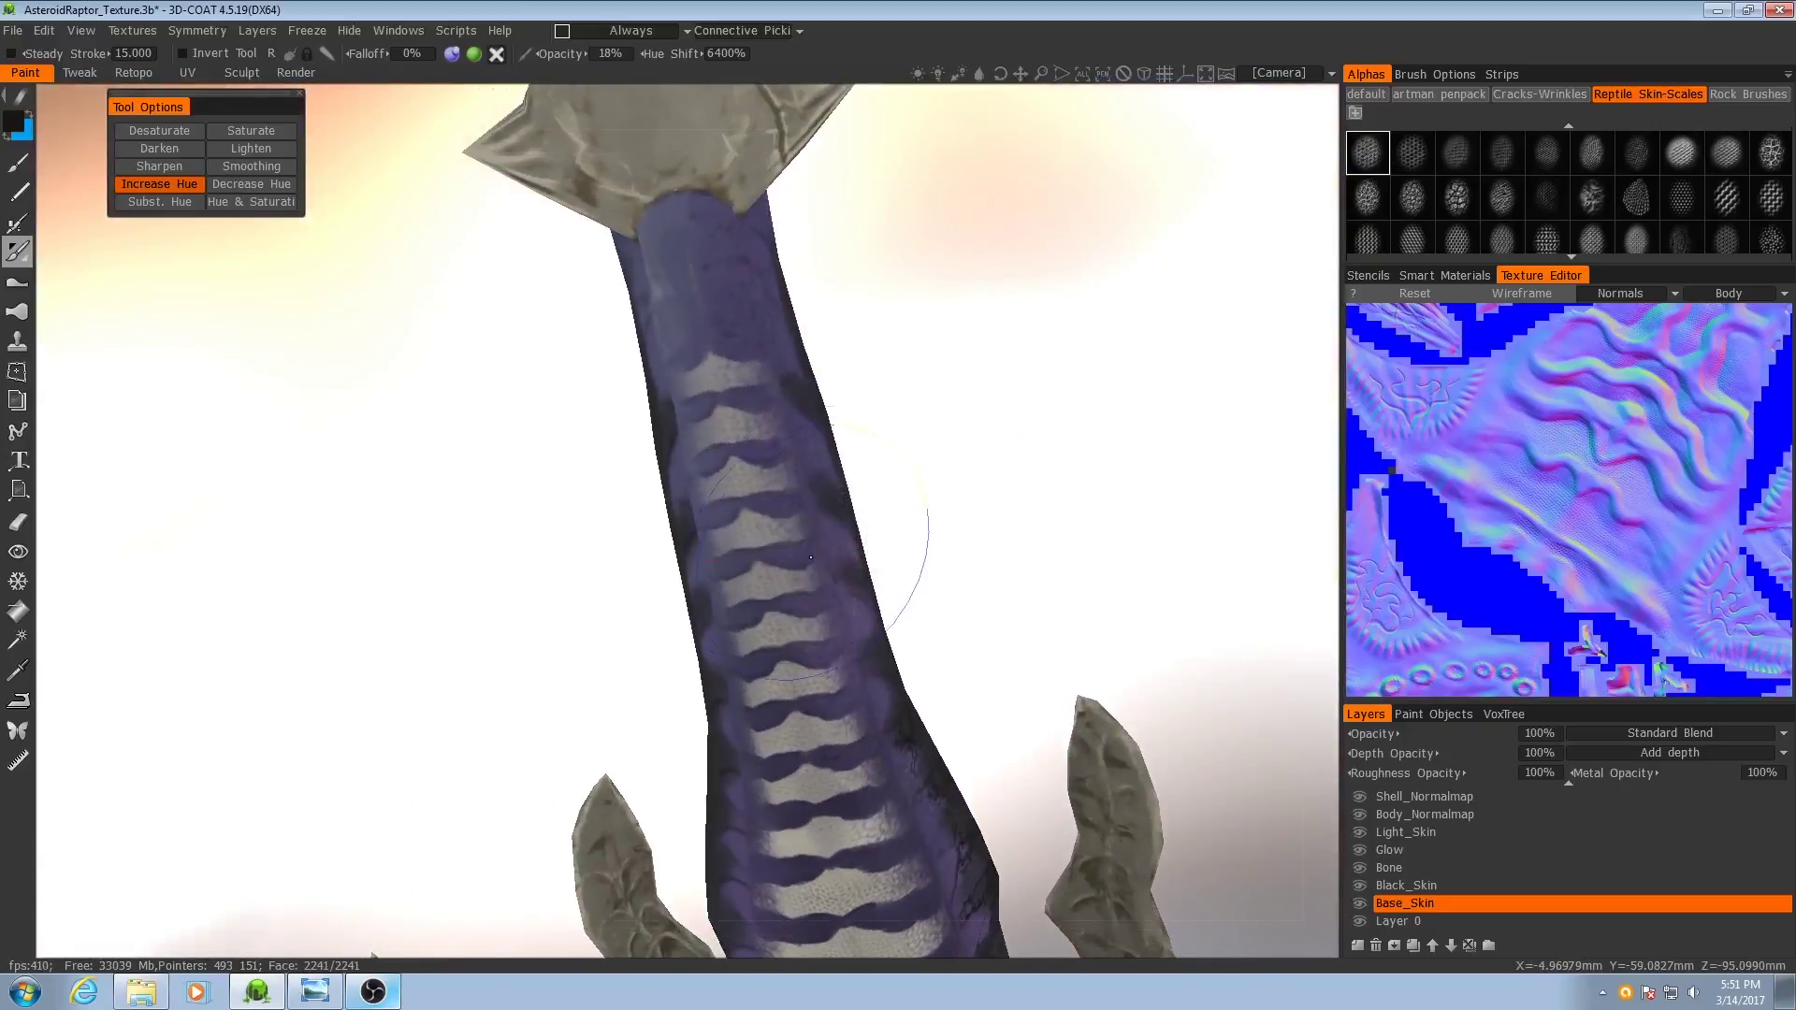
{"action": "middle_click_drag", "start_coordinate": [825, 354], "coordinate": [792, 485]}
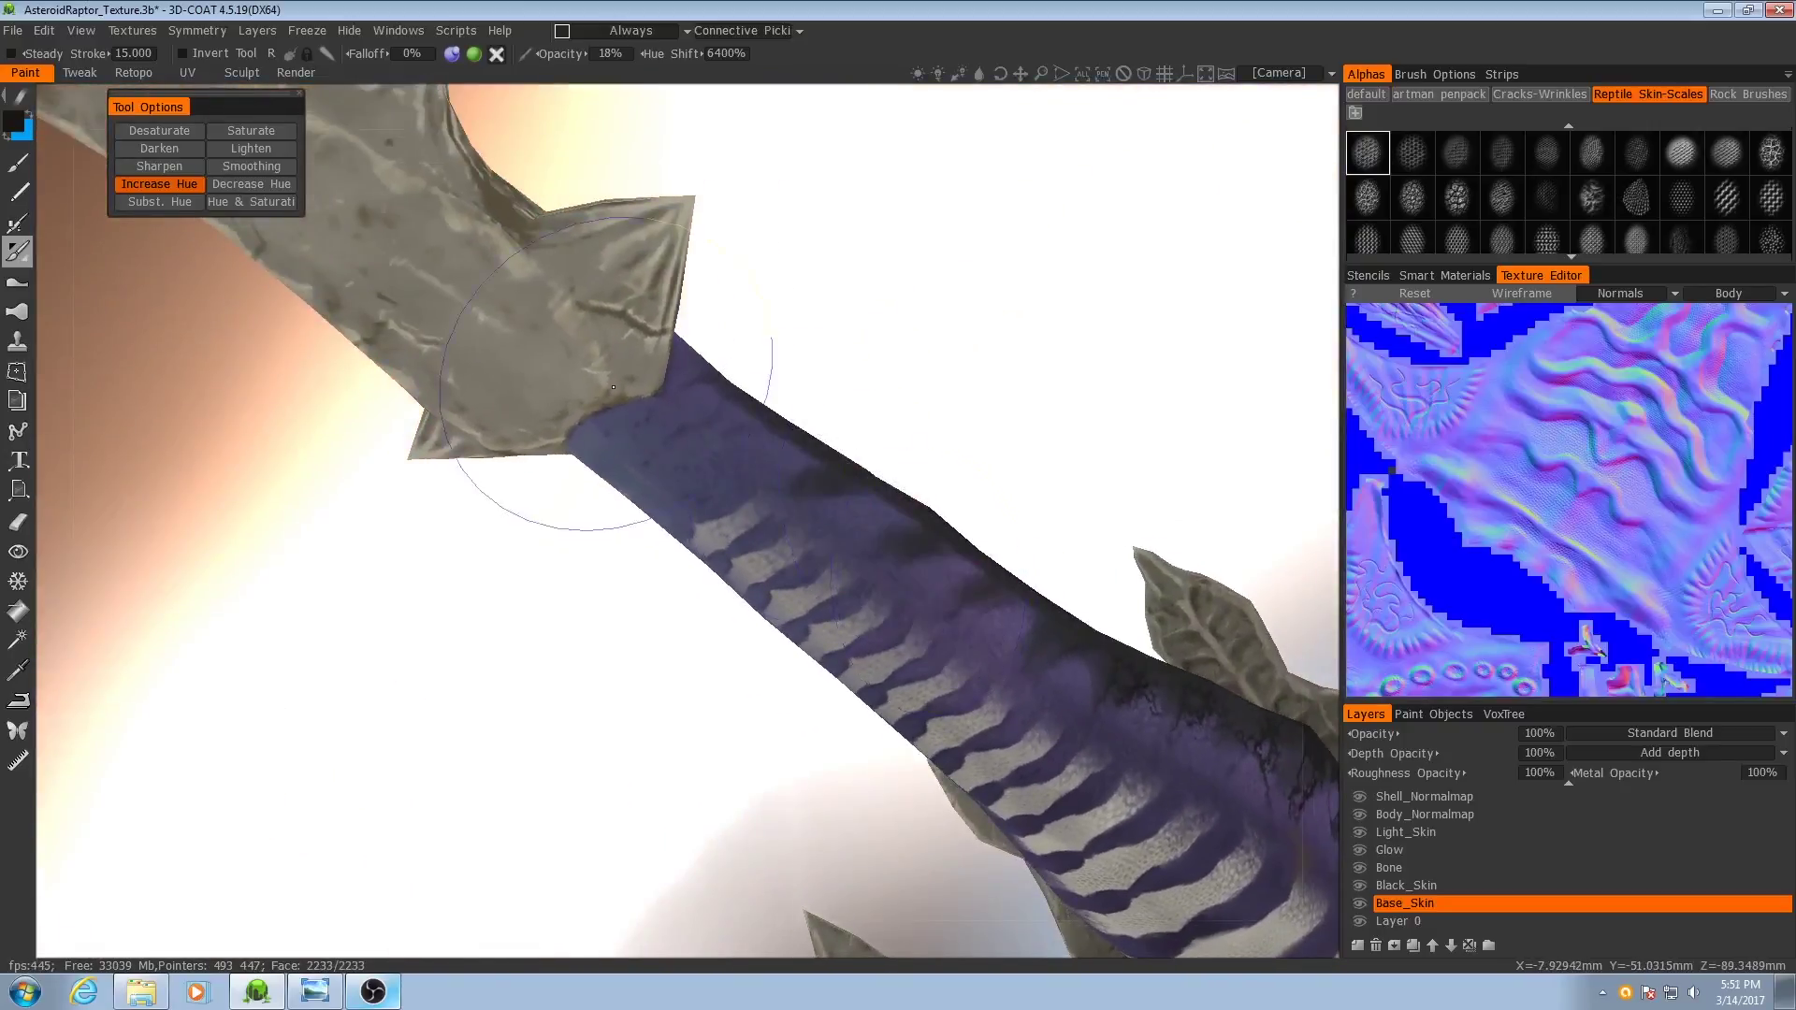
{"action": "middle_click_drag", "start_coordinate": [613, 387], "coordinate": [1023, 555]}
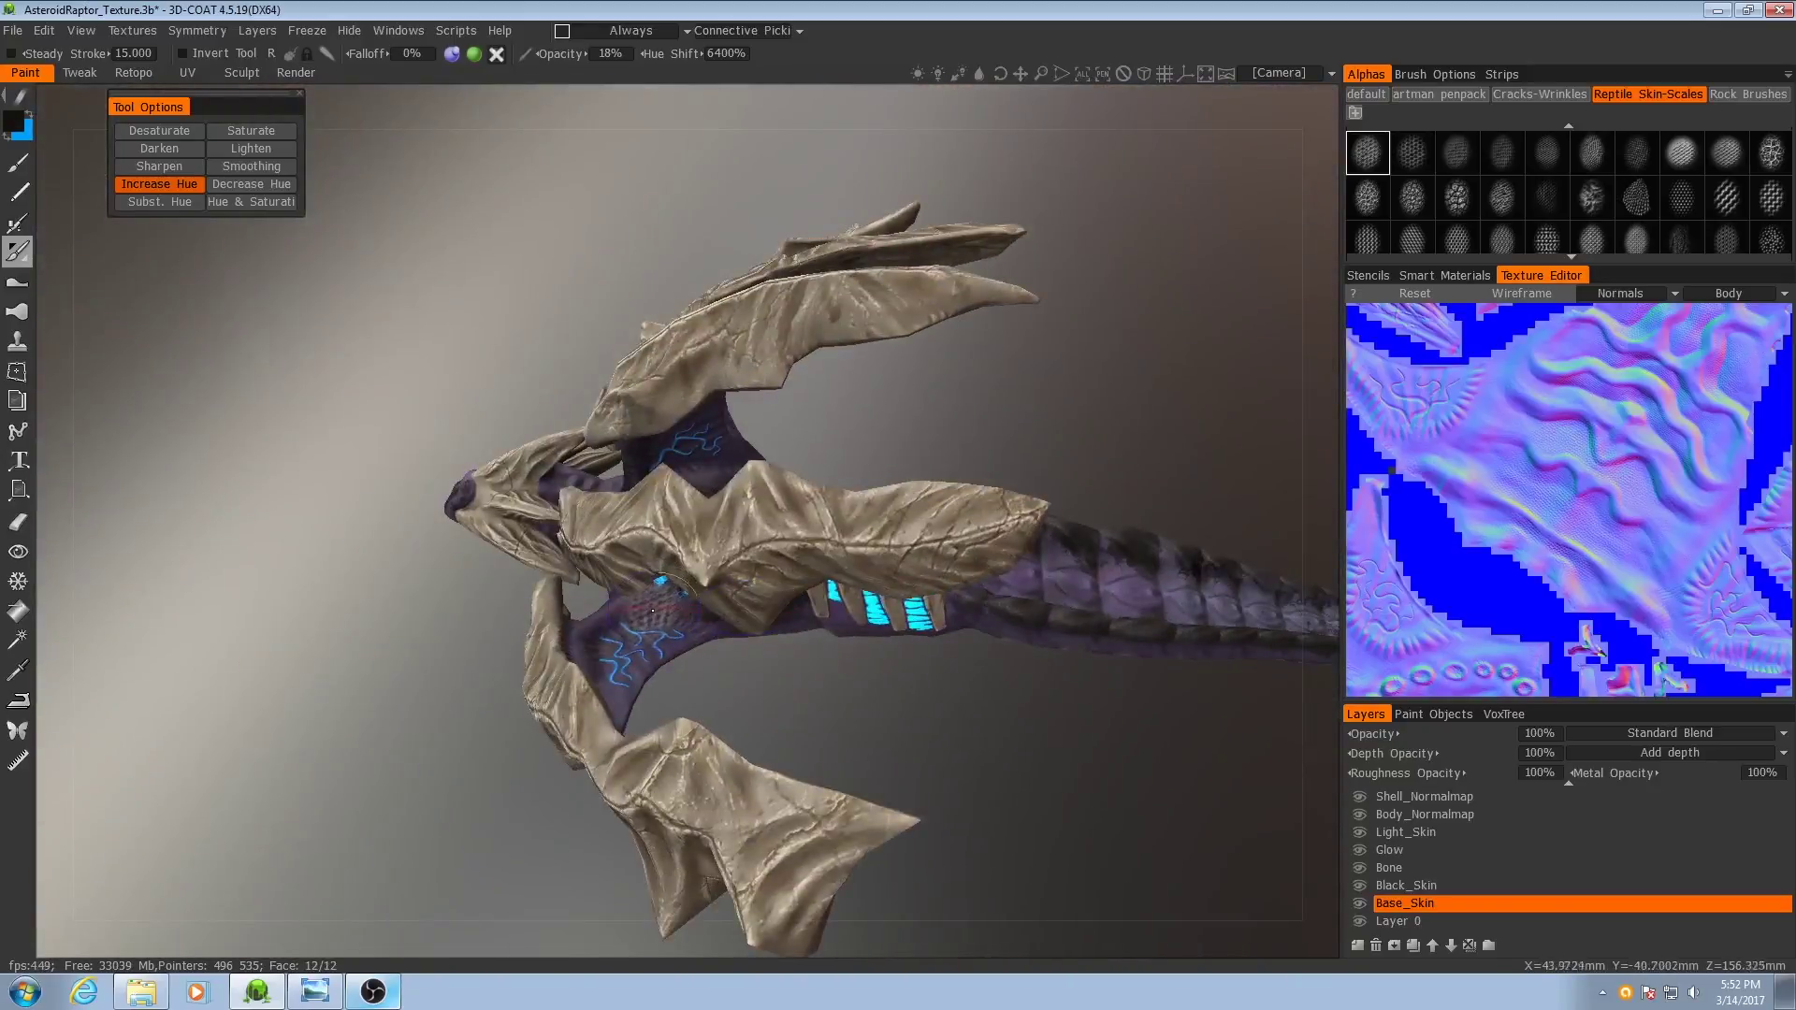
- Desaturate the purple skin around the glowing veins on the limbs with a soft round alpha at 24% opacity
{"action": "left_click_drag", "start_coordinate": [652, 610], "coordinate": [666, 670], "text": "alt"}
{"action": "right_click_drag", "start_coordinate": [666, 669], "coordinate": [774, 623], "text": "alt"}
{"action": "left_click_drag", "start_coordinate": [774, 623], "coordinate": [762, 602], "text": "alt"}
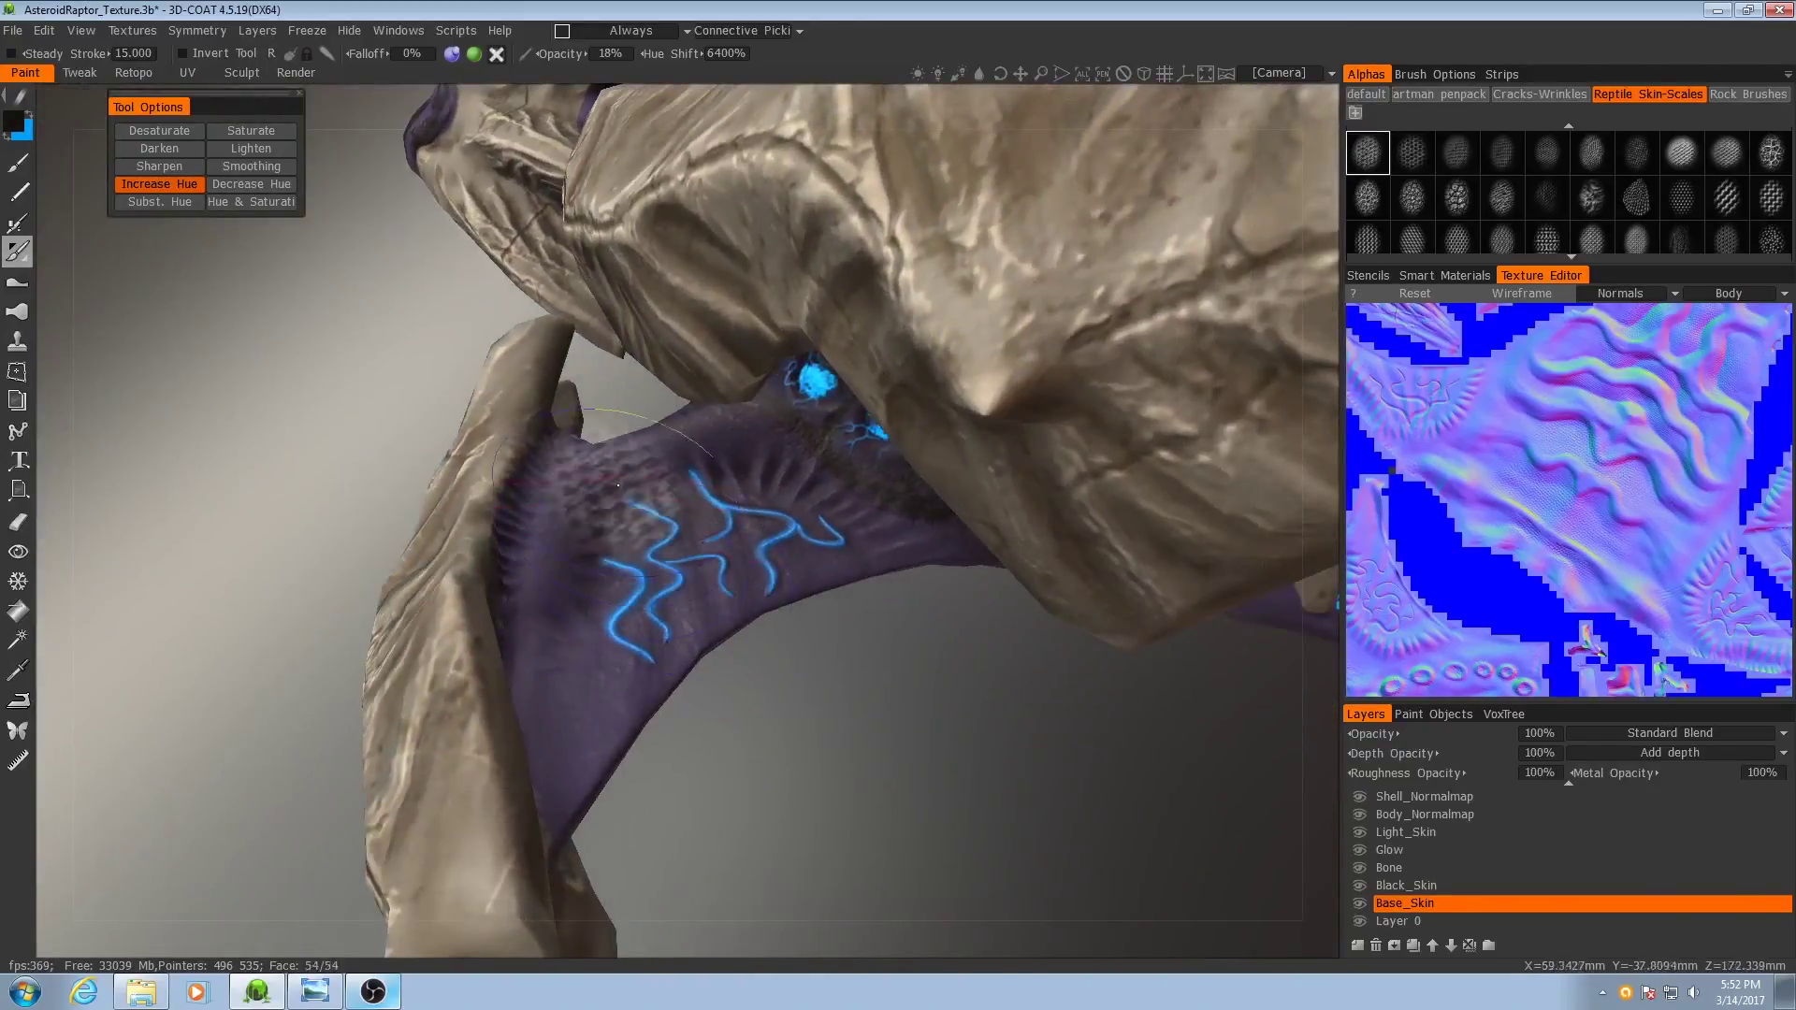
{"action": "left_click", "coordinate": [171, 133]}
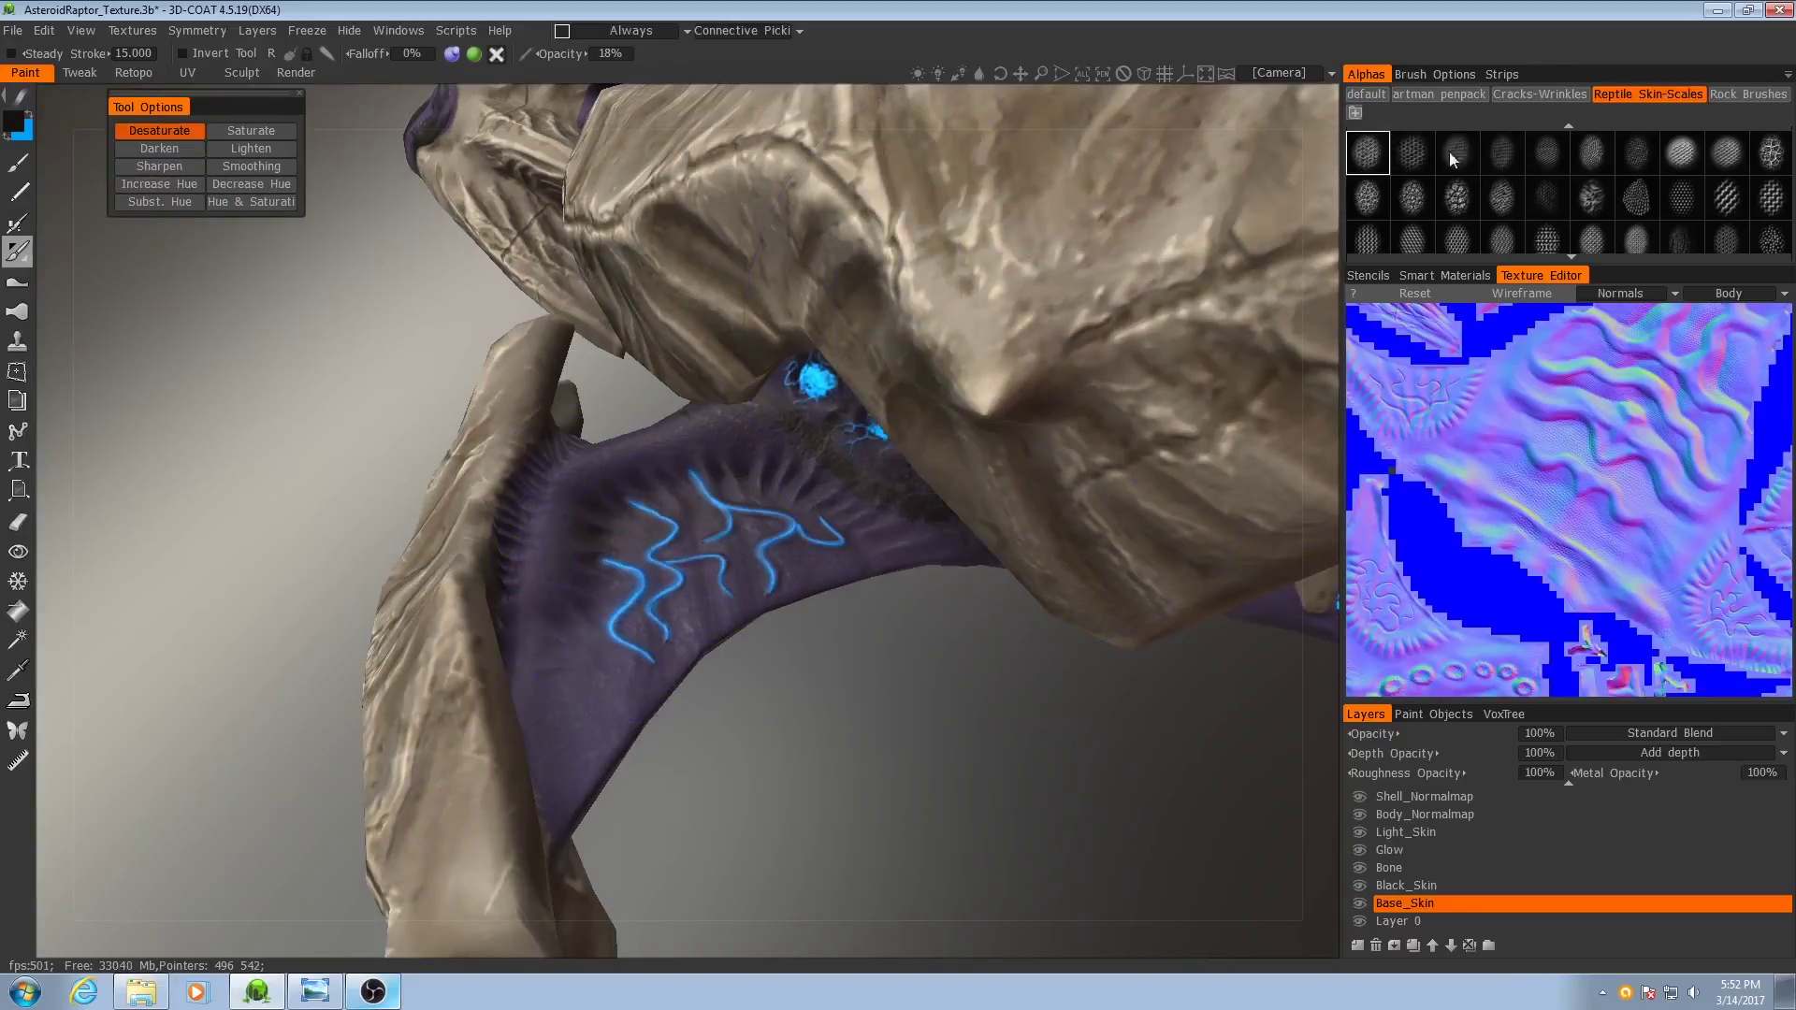
{"action": "scroll", "coordinate": [1541, 204], "scroll_direction": "up", "scroll_amount": 10}
{"action": "left_click", "coordinate": [1412, 150]}
{"action": "mouse_move", "coordinate": [673, 561]}
{"action": "left_mouse_down", "text": "alt"}
{"action": "mouse_move", "coordinate": [555, 584]}
{"action": "mouse_move", "coordinate": [682, 602]}
{"action": "mouse_move", "coordinate": [970, 577]}
{"action": "mouse_move", "coordinate": [610, 510]}
{"action": "left_mouse_up", "text": "alt"}
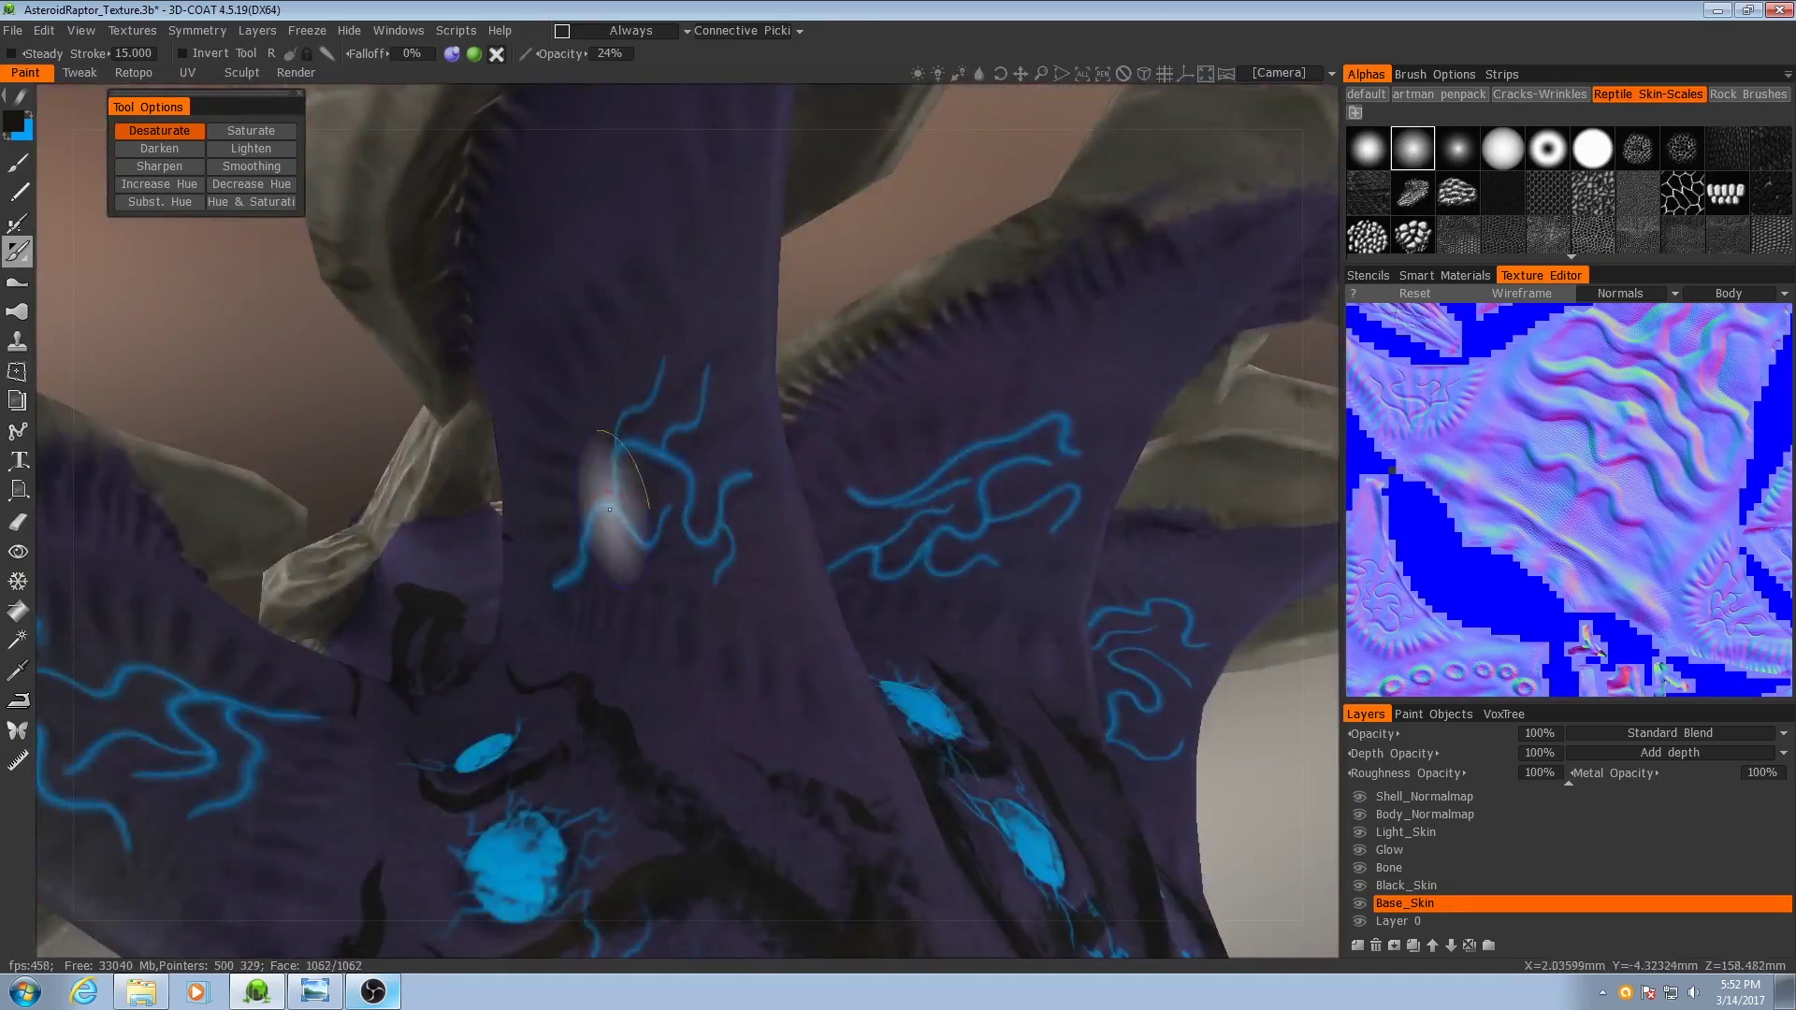
{"action": "middle_click_drag", "start_coordinate": [609, 509], "coordinate": [693, 518]}
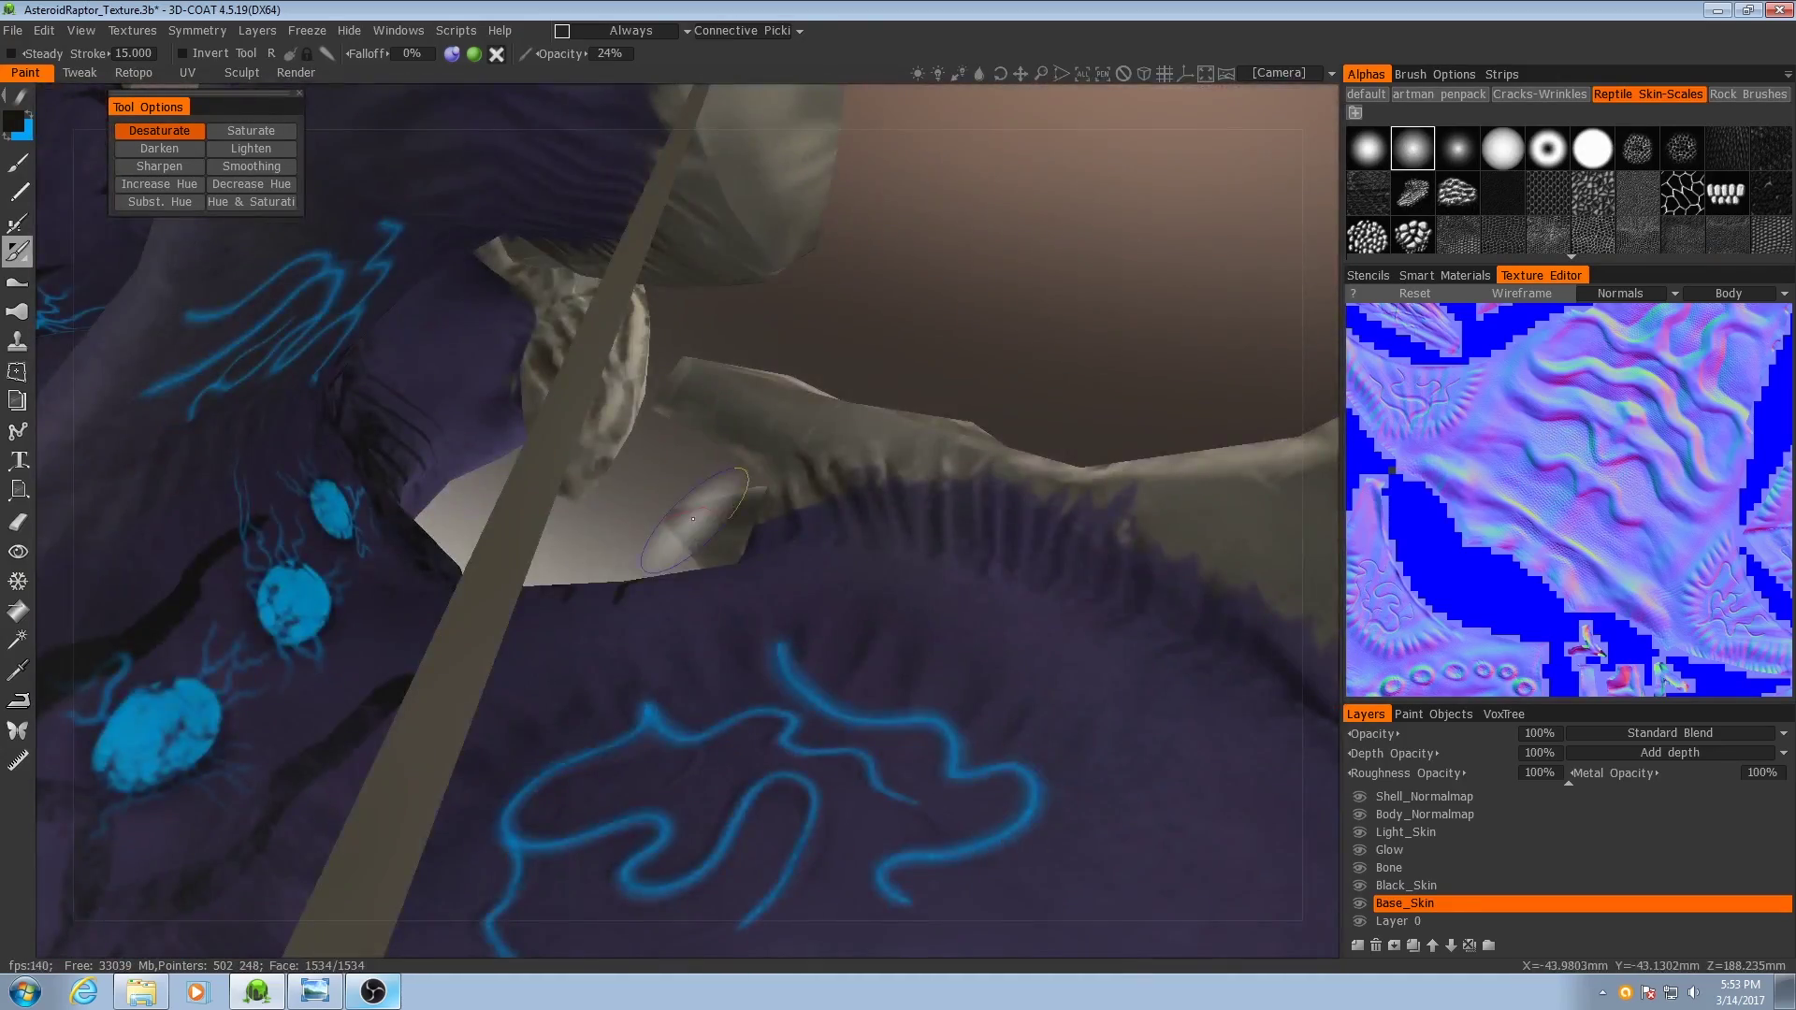
- Darken the purple skin around the torso using a branching crack alpha from the Cracks-Wrinkles set at 146% opacity
{"action": "left_click_drag", "start_coordinate": [693, 518], "coordinate": [729, 650], "text": "alt"}
{"action": "left_click", "coordinate": [159, 148]}
{"action": "left_click", "coordinate": [1540, 95]}
{"action": "scroll", "coordinate": [1590, 196], "scroll_direction": "down", "scroll_amount": 1}
{"action": "left_click", "coordinate": [1598, 199]}
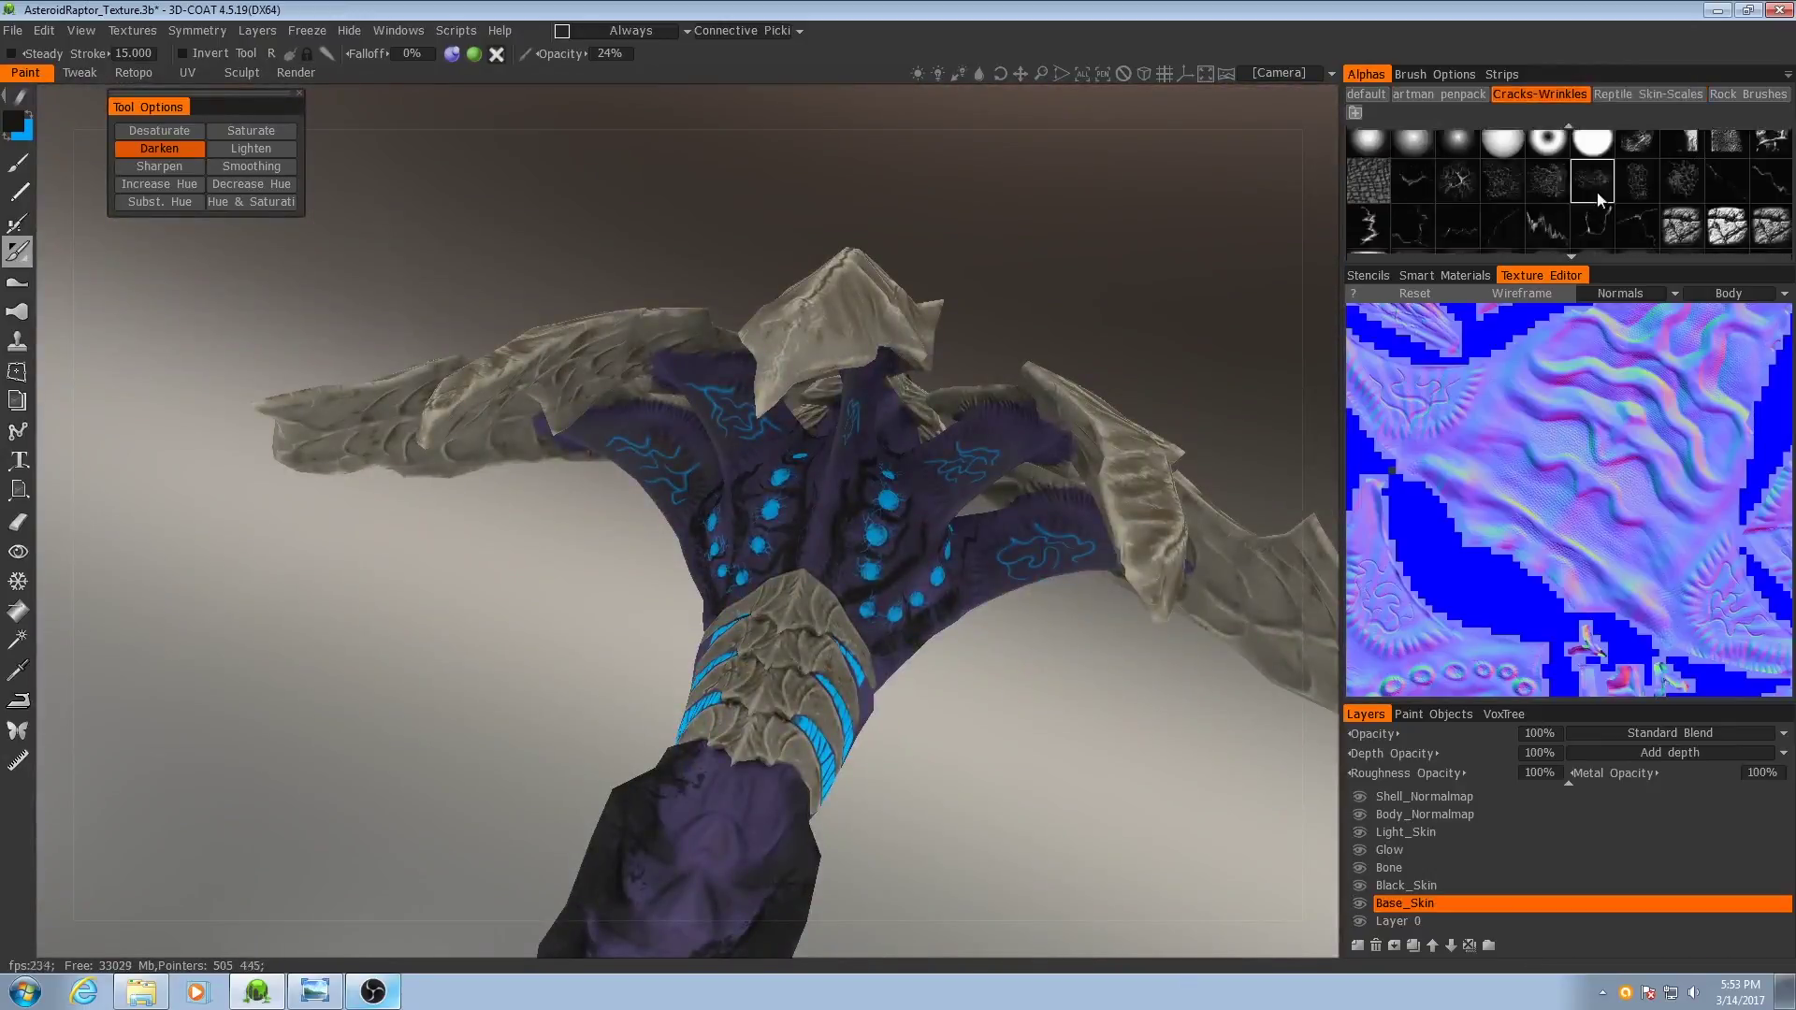
{"action": "scroll", "coordinate": [1597, 199], "scroll_direction": "down", "scroll_amount": 3}
{"action": "left_click", "coordinate": [1771, 169]}
{"action": "left_click_drag", "start_coordinate": [1222, 350], "coordinate": [761, 521], "text": "alt"}
{"action": "left_click_drag", "start_coordinate": [561, 53], "coordinate": [617, 53]}
{"action": "left_click_drag", "start_coordinate": [761, 521], "coordinate": [711, 562], "text": "alt"}
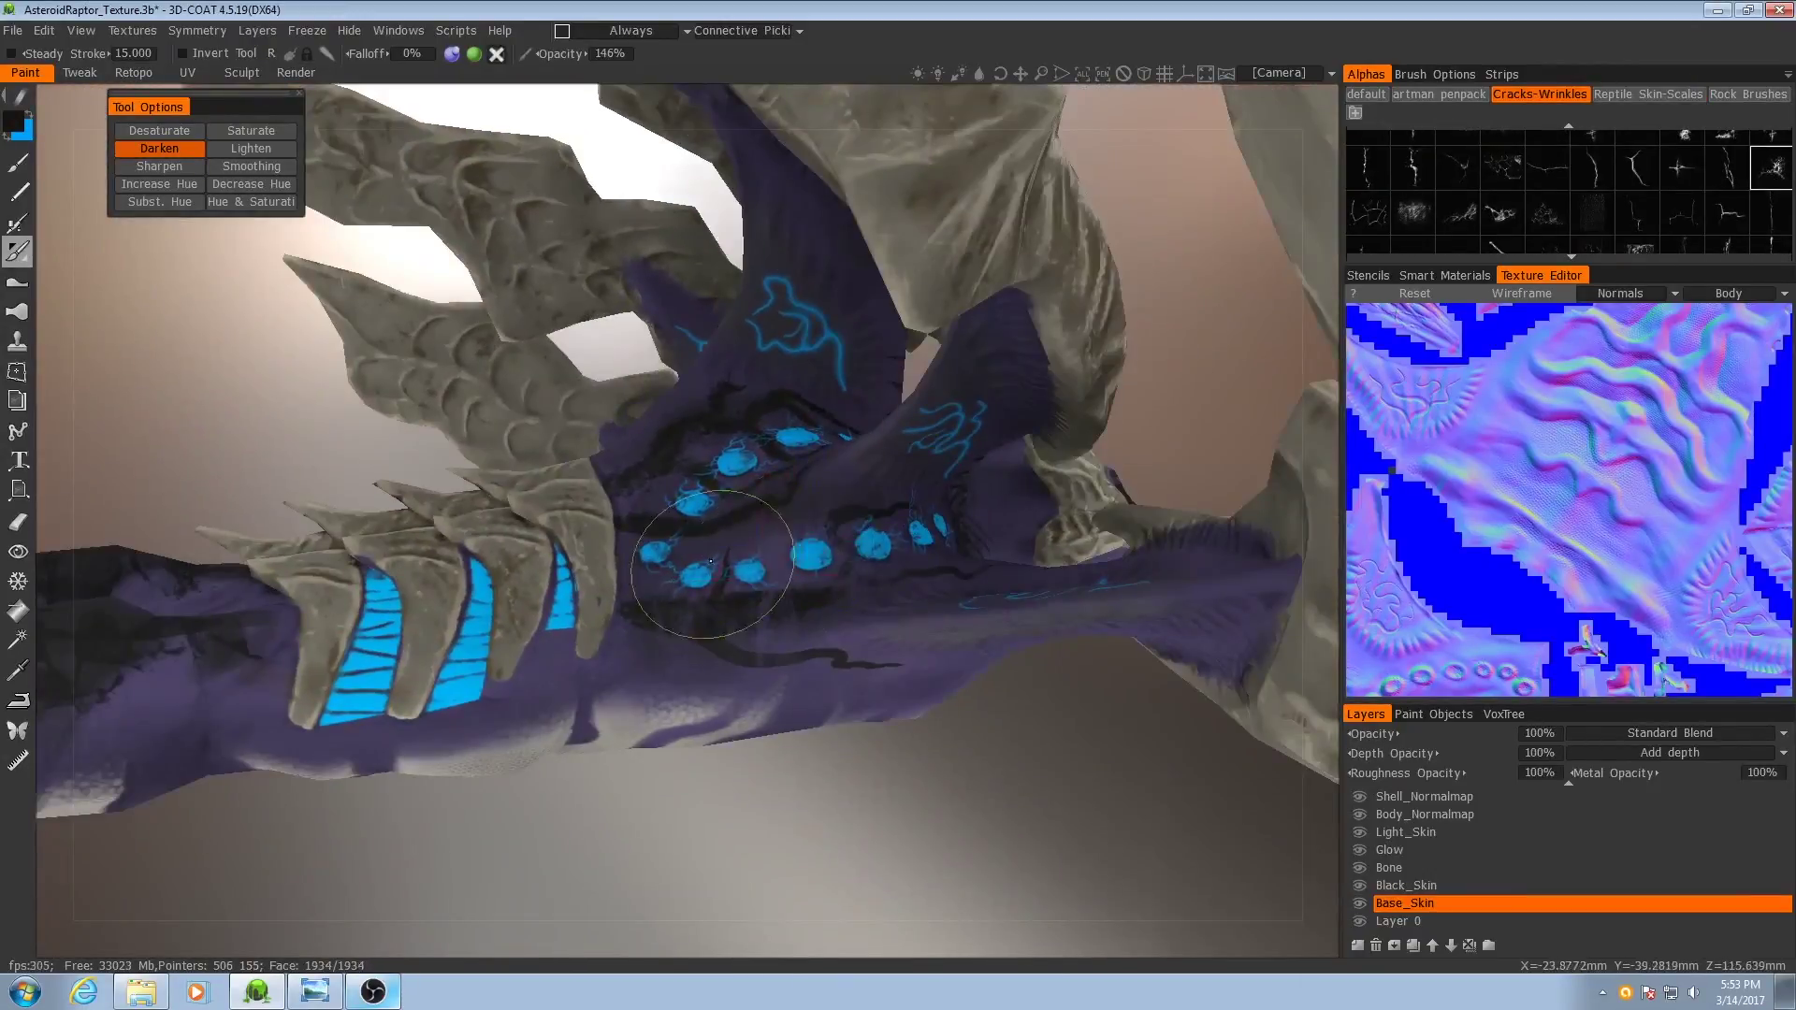
- Lighten the purple skin at the tail base with the crack alpha at 43% opacity, comparing with the Base_Skin layer hidden
{"action": "left_click_drag", "start_coordinate": [562, 53], "coordinate": [522, 53]}
{"action": "left_click_drag", "start_coordinate": [711, 562], "coordinate": [939, 686], "text": "alt"}
{"action": "left_click", "coordinate": [250, 149]}
{"action": "left_click", "coordinate": [1359, 904]}
{"action": "left_click", "coordinate": [1359, 903]}
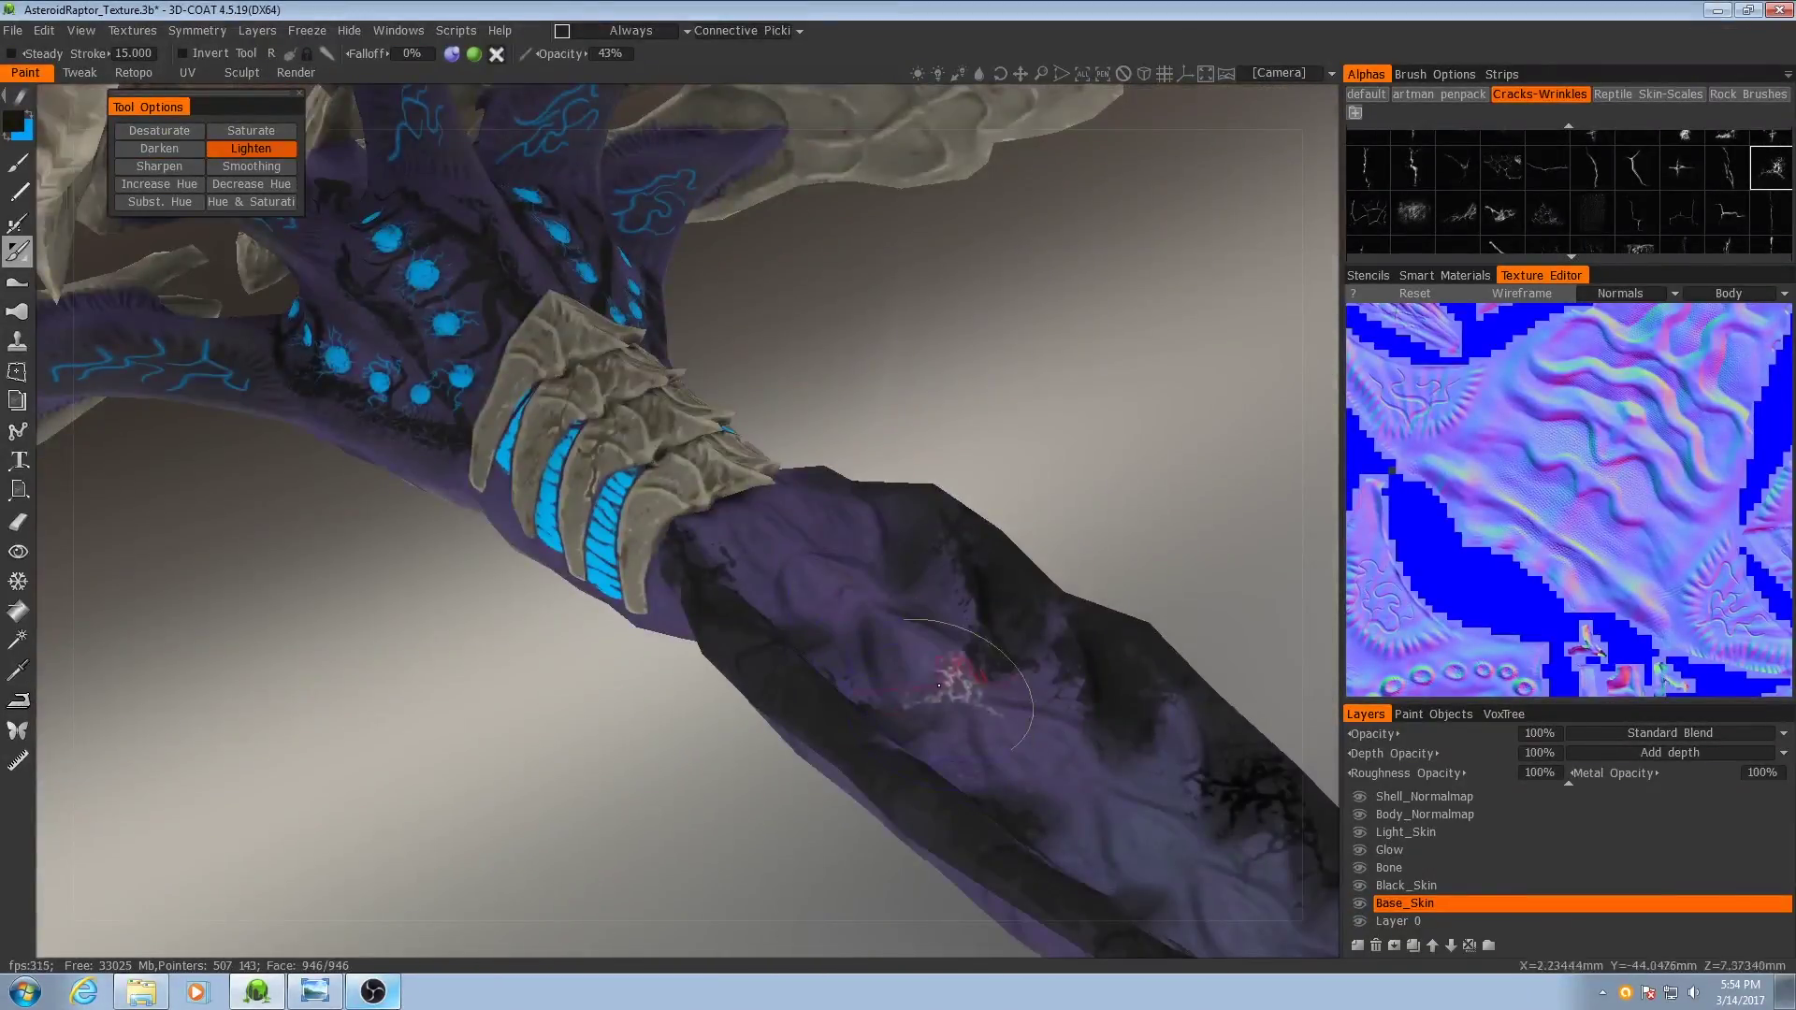
- Darken the purple skin of the torso, limbs and tail base with soft round alphas, lowering the opacity to 7%
{"action": "scroll", "coordinate": [1590, 196], "scroll_direction": "up", "scroll_amount": 3}
{"action": "left_click", "coordinate": [159, 149]}
{"action": "left_click_drag", "start_coordinate": [842, 523], "coordinate": [599, 524], "text": "alt"}
{"action": "left_click", "coordinate": [1412, 149]}
{"action": "left_click_drag", "start_coordinate": [1214, 259], "coordinate": [936, 374], "text": "alt"}
{"action": "mouse_move", "coordinate": [561, 53]}
{"action": "left_mouse_down"}
{"action": "mouse_move", "coordinate": [522, 53]}
{"action": "mouse_move", "coordinate": [568, 54]}
{"action": "left_mouse_up"}
{"action": "left_click", "coordinate": [1458, 148]}
{"action": "mouse_move", "coordinate": [500, 566]}
{"action": "left_mouse_down", "text": "alt"}
{"action": "mouse_move", "coordinate": [655, 524]}
{"action": "mouse_move", "coordinate": [742, 570]}
{"action": "left_mouse_up", "text": "alt"}
{"action": "mouse_move", "coordinate": [1089, 375]}
{"action": "left_mouse_down"}
{"action": "mouse_move", "coordinate": [936, 505]}
{"action": "mouse_move", "coordinate": [519, 601]}
{"action": "left_mouse_up"}
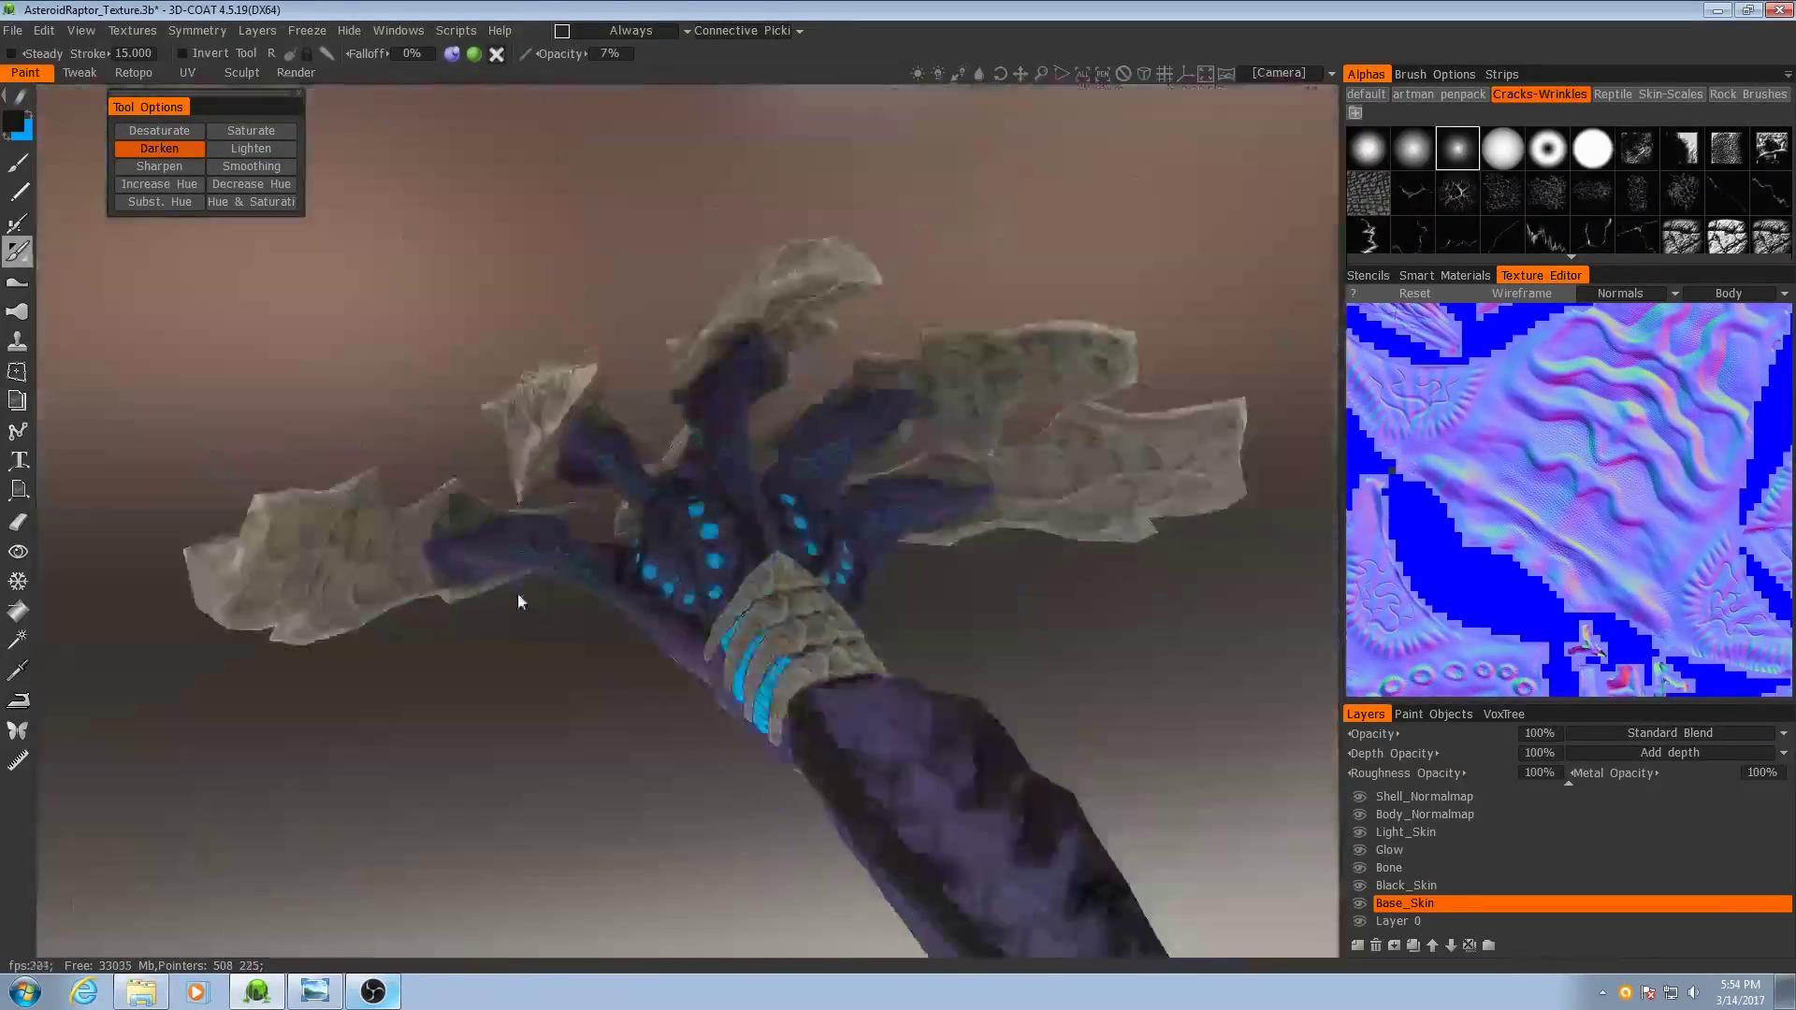
{"action": "mouse_move", "coordinate": [521, 602]}
{"action": "middle_mouse_down"}
{"action": "mouse_move", "coordinate": [625, 585]}
{"action": "mouse_move", "coordinate": [593, 553]}
{"action": "mouse_move", "coordinate": [889, 481]}
{"action": "mouse_move", "coordinate": [854, 524]}
{"action": "mouse_move", "coordinate": [669, 391]}
{"action": "mouse_move", "coordinate": [575, 591]}
{"action": "mouse_move", "coordinate": [655, 689]}
{"action": "mouse_move", "coordinate": [838, 643]}
{"action": "mouse_move", "coordinate": [963, 670]}
{"action": "middle_mouse_up"}
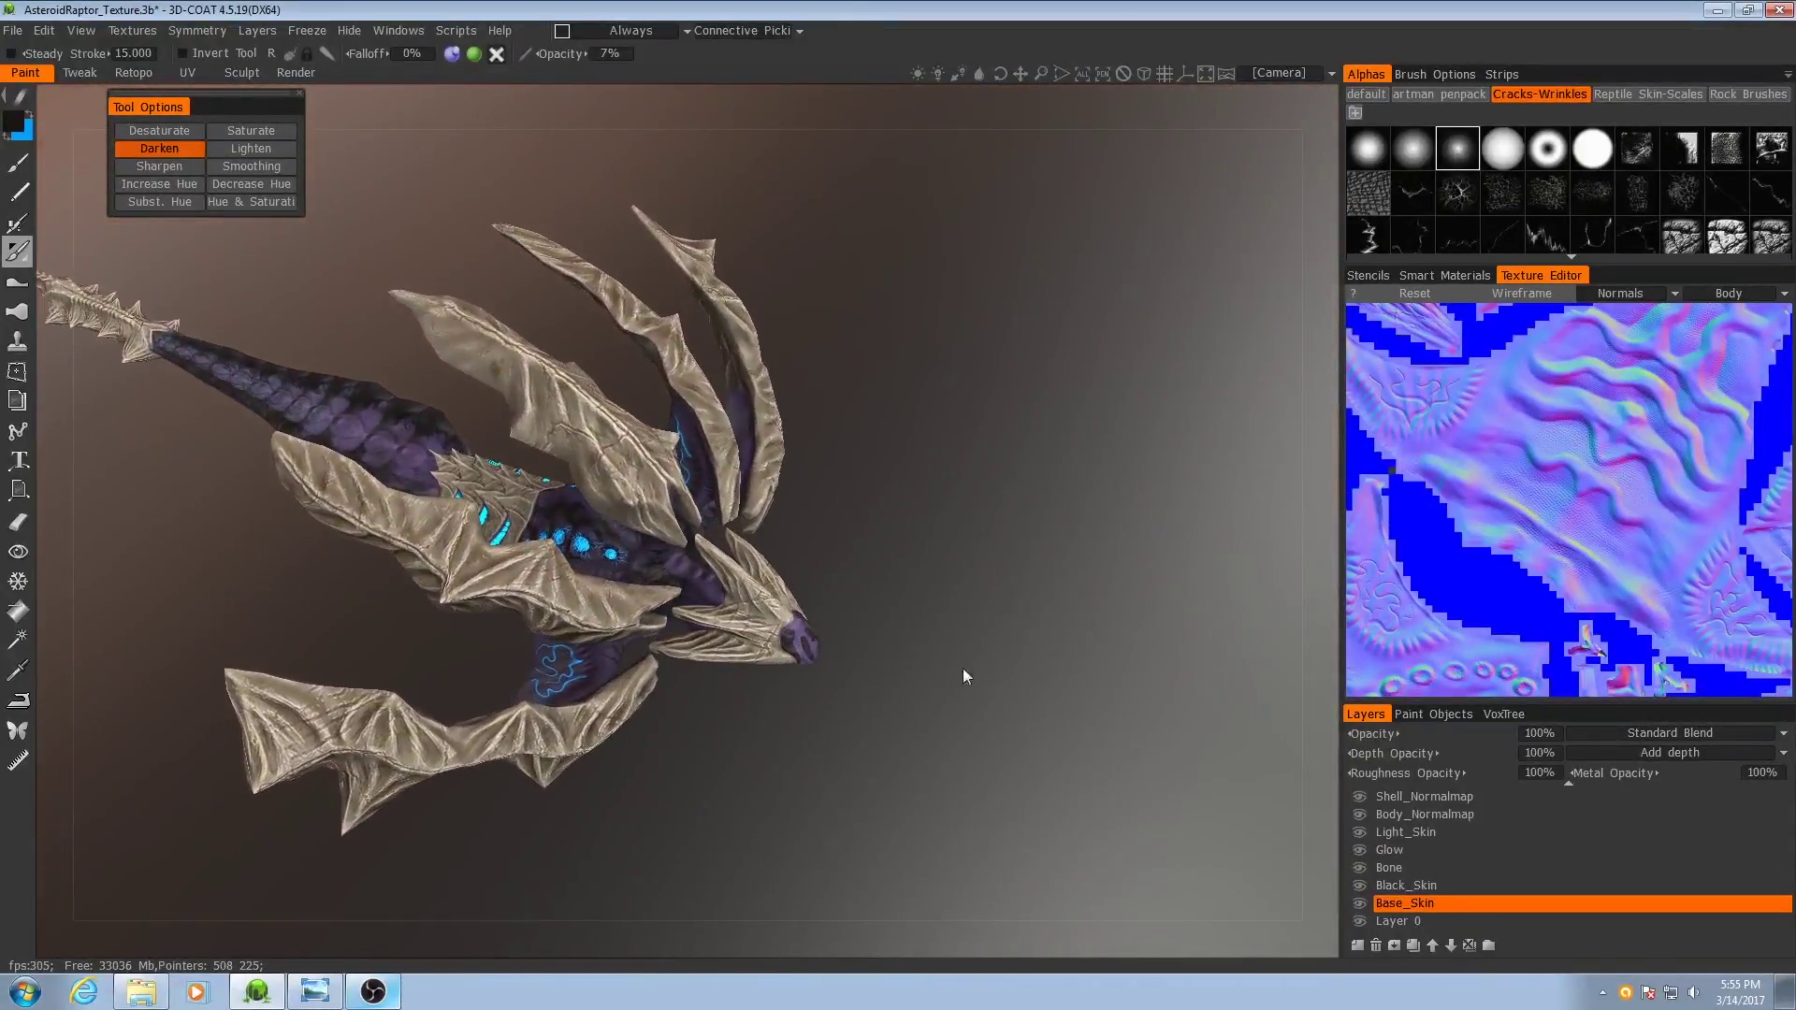
- Add a new layer between Light_Skin and Glow and name it Dirt
{"action": "left_click", "coordinate": [1395, 851]}
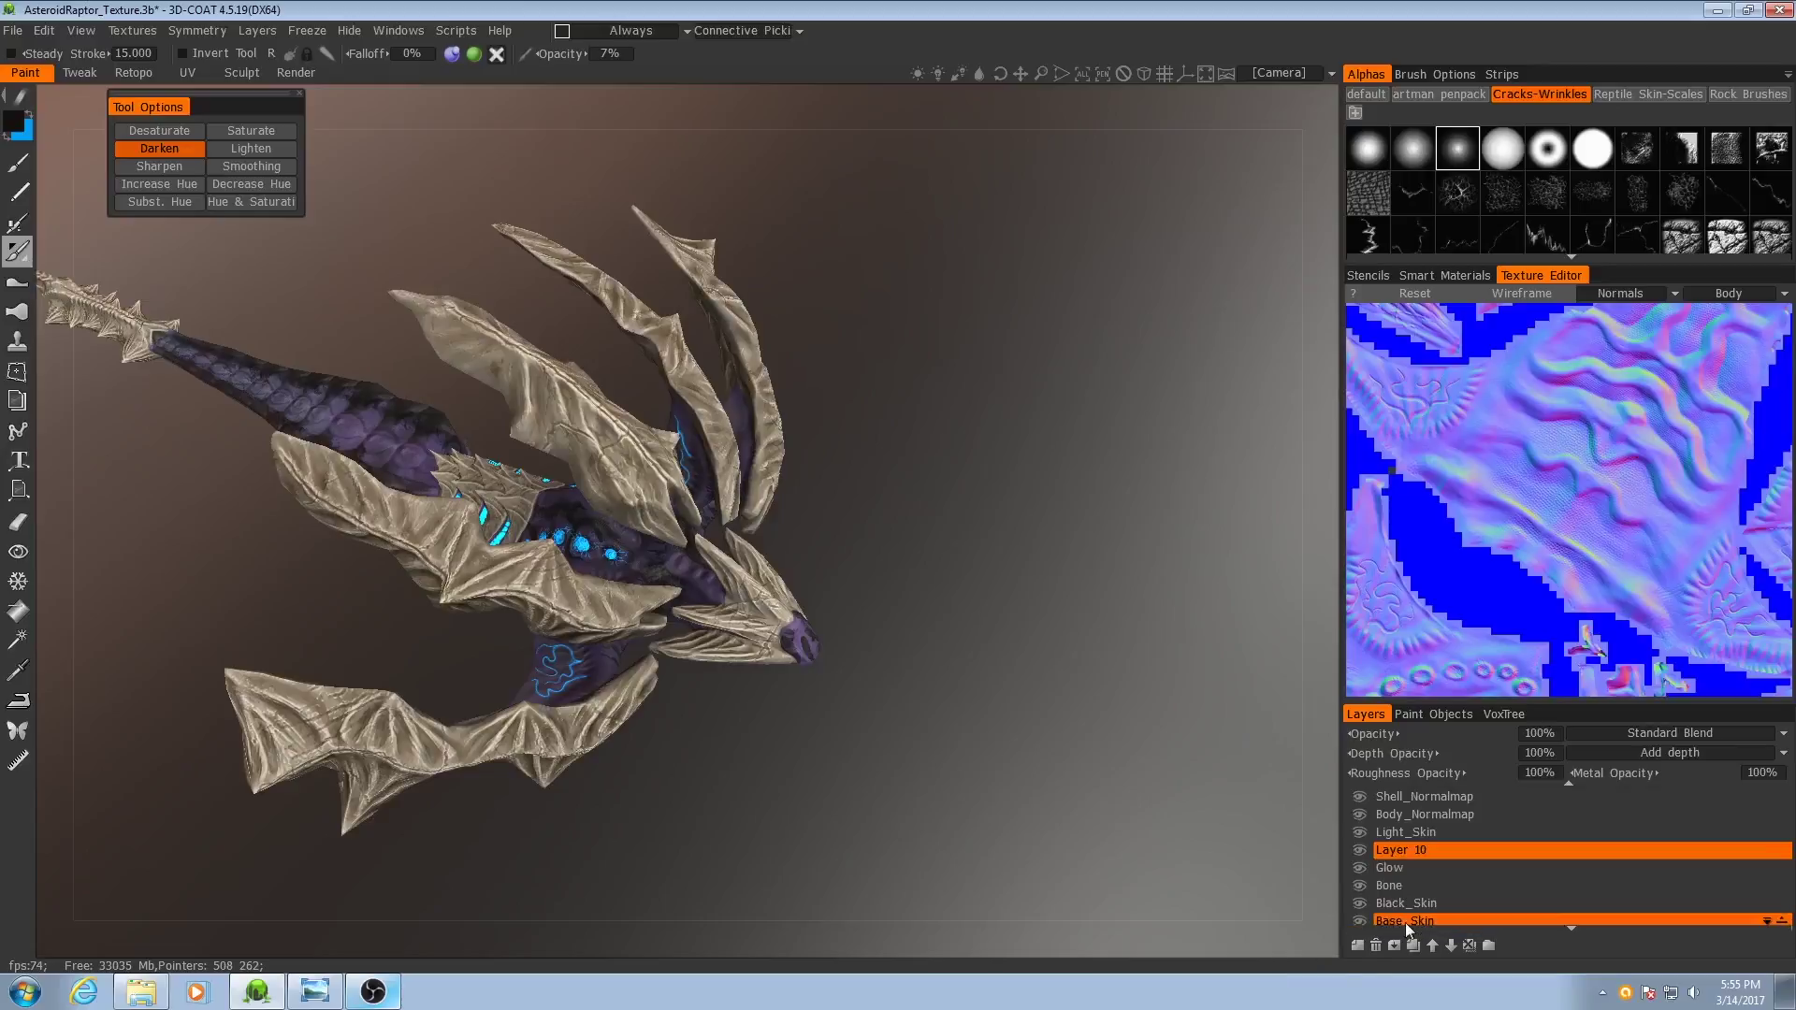
{"action": "double_click", "coordinate": [1394, 851]}
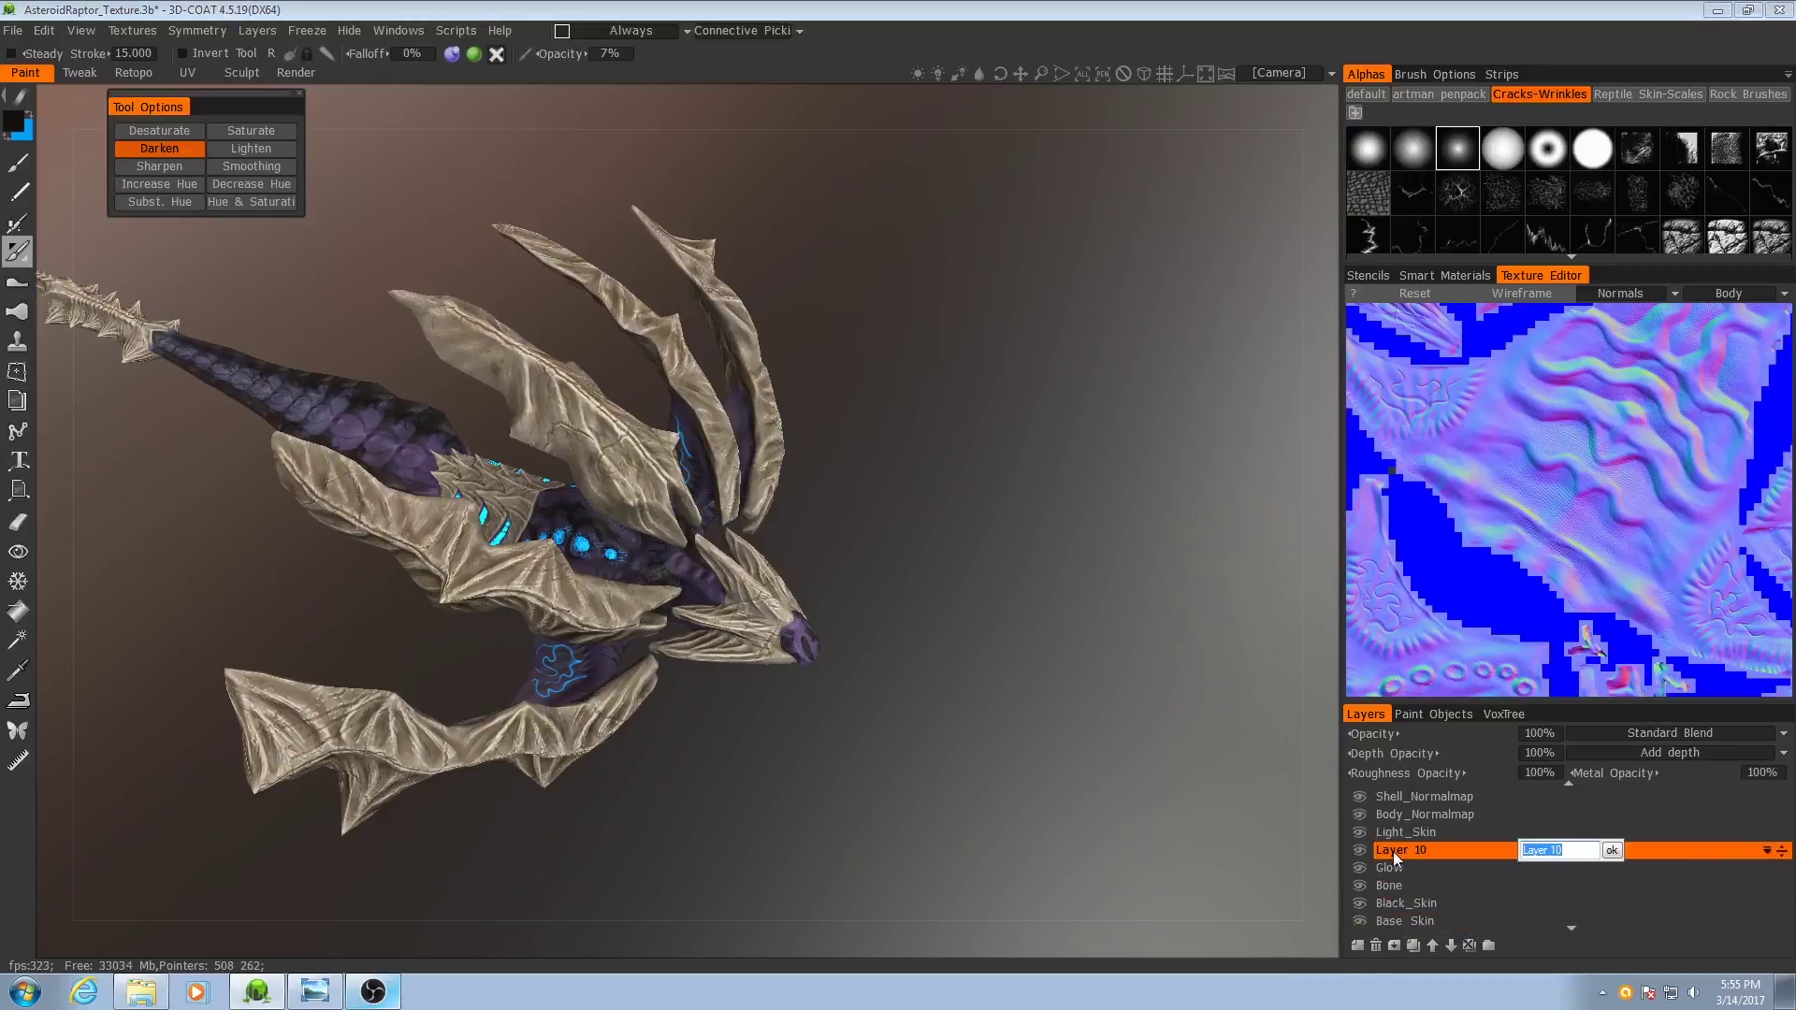
{"action": "type", "text": "AO"}
{"action": "key", "text": "Return"}
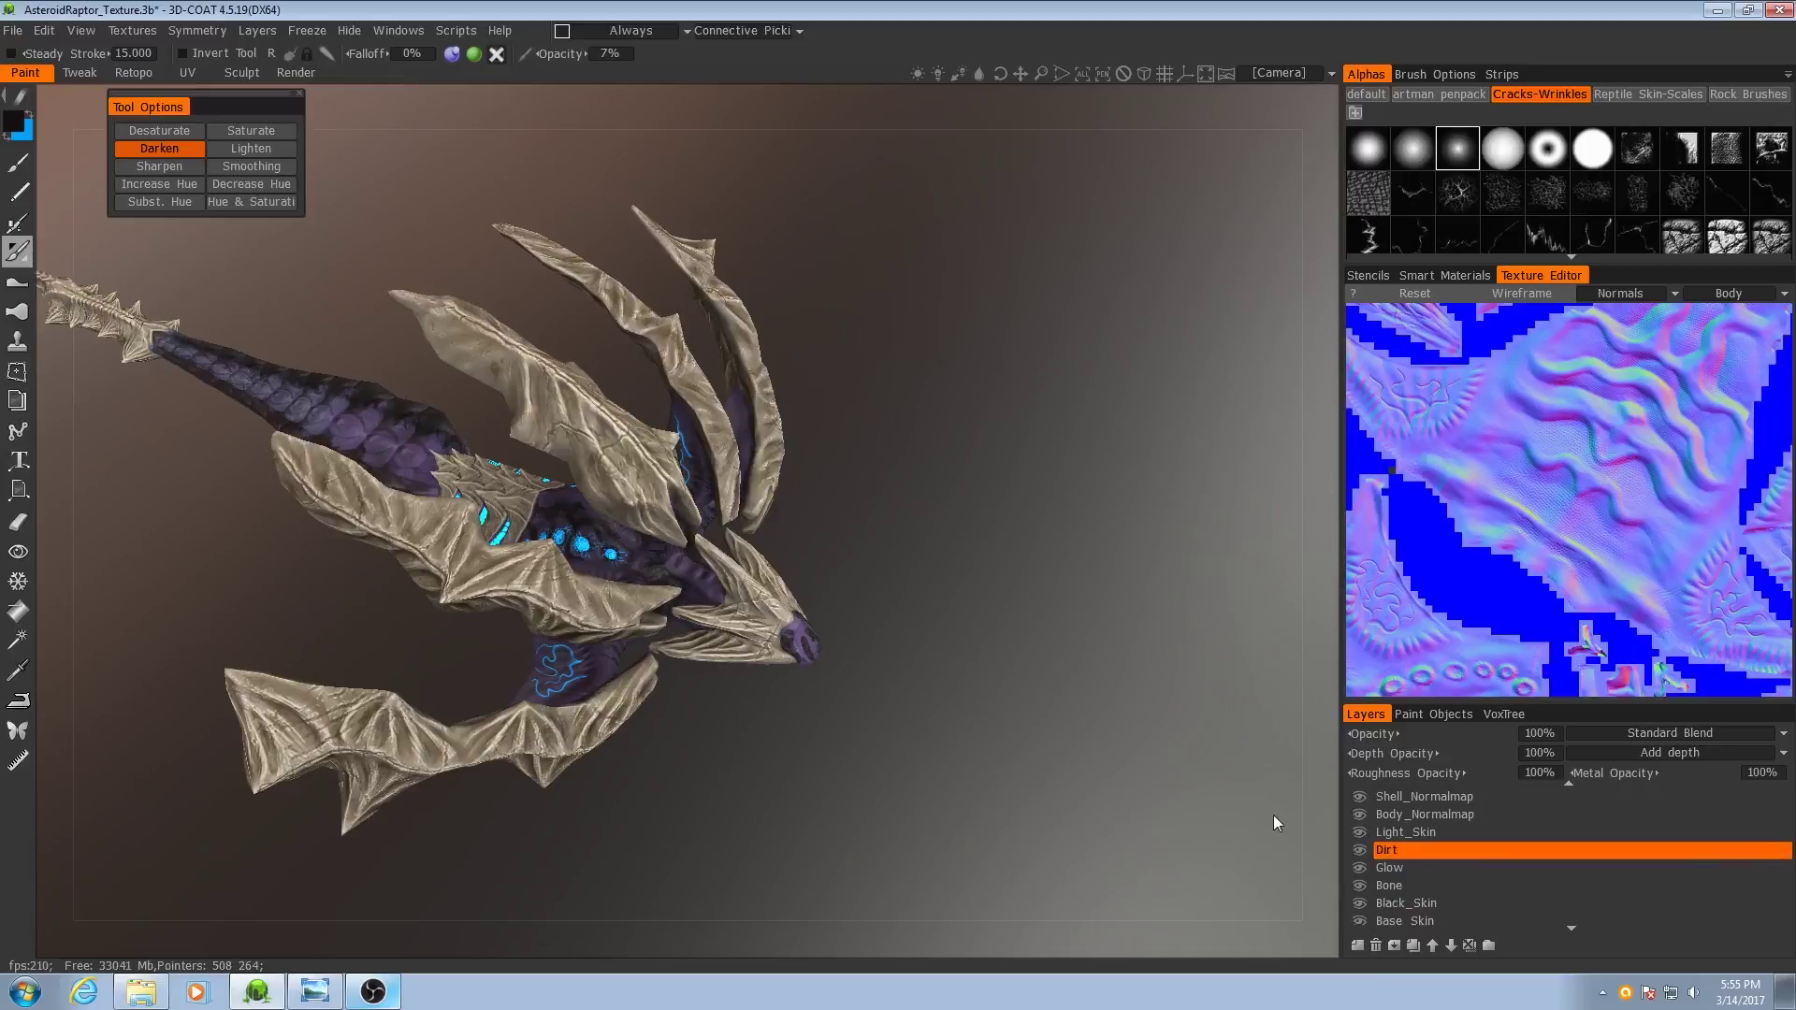
- Examine the bone plates, head and skin of the whole raptor from several sides for places that need dirt
{"action": "left_click_drag", "start_coordinate": [755, 567], "coordinate": [661, 609], "text": "alt"}
{"action": "right_click_drag", "start_coordinate": [661, 609], "coordinate": [697, 655], "text": "alt"}
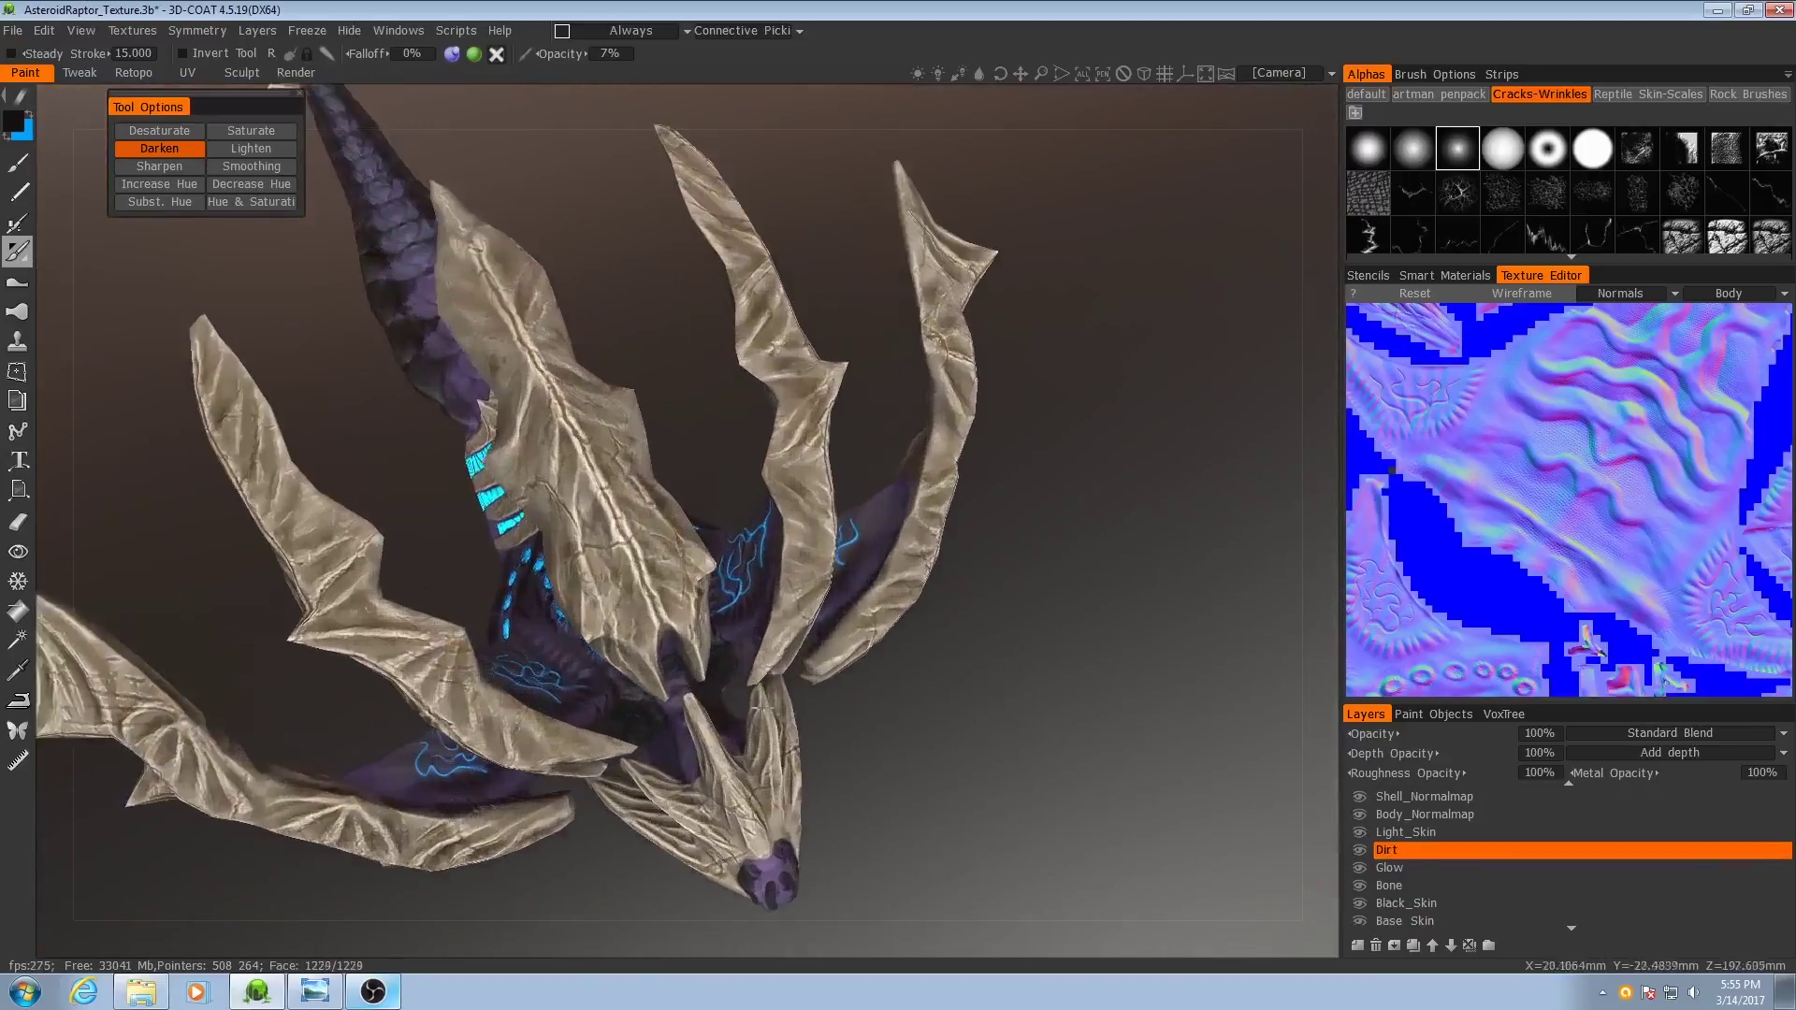
{"action": "left_click_drag", "start_coordinate": [793, 650], "coordinate": [701, 669], "text": "alt"}
{"action": "middle_click_drag", "start_coordinate": [701, 670], "coordinate": [820, 665], "text": "alt"}
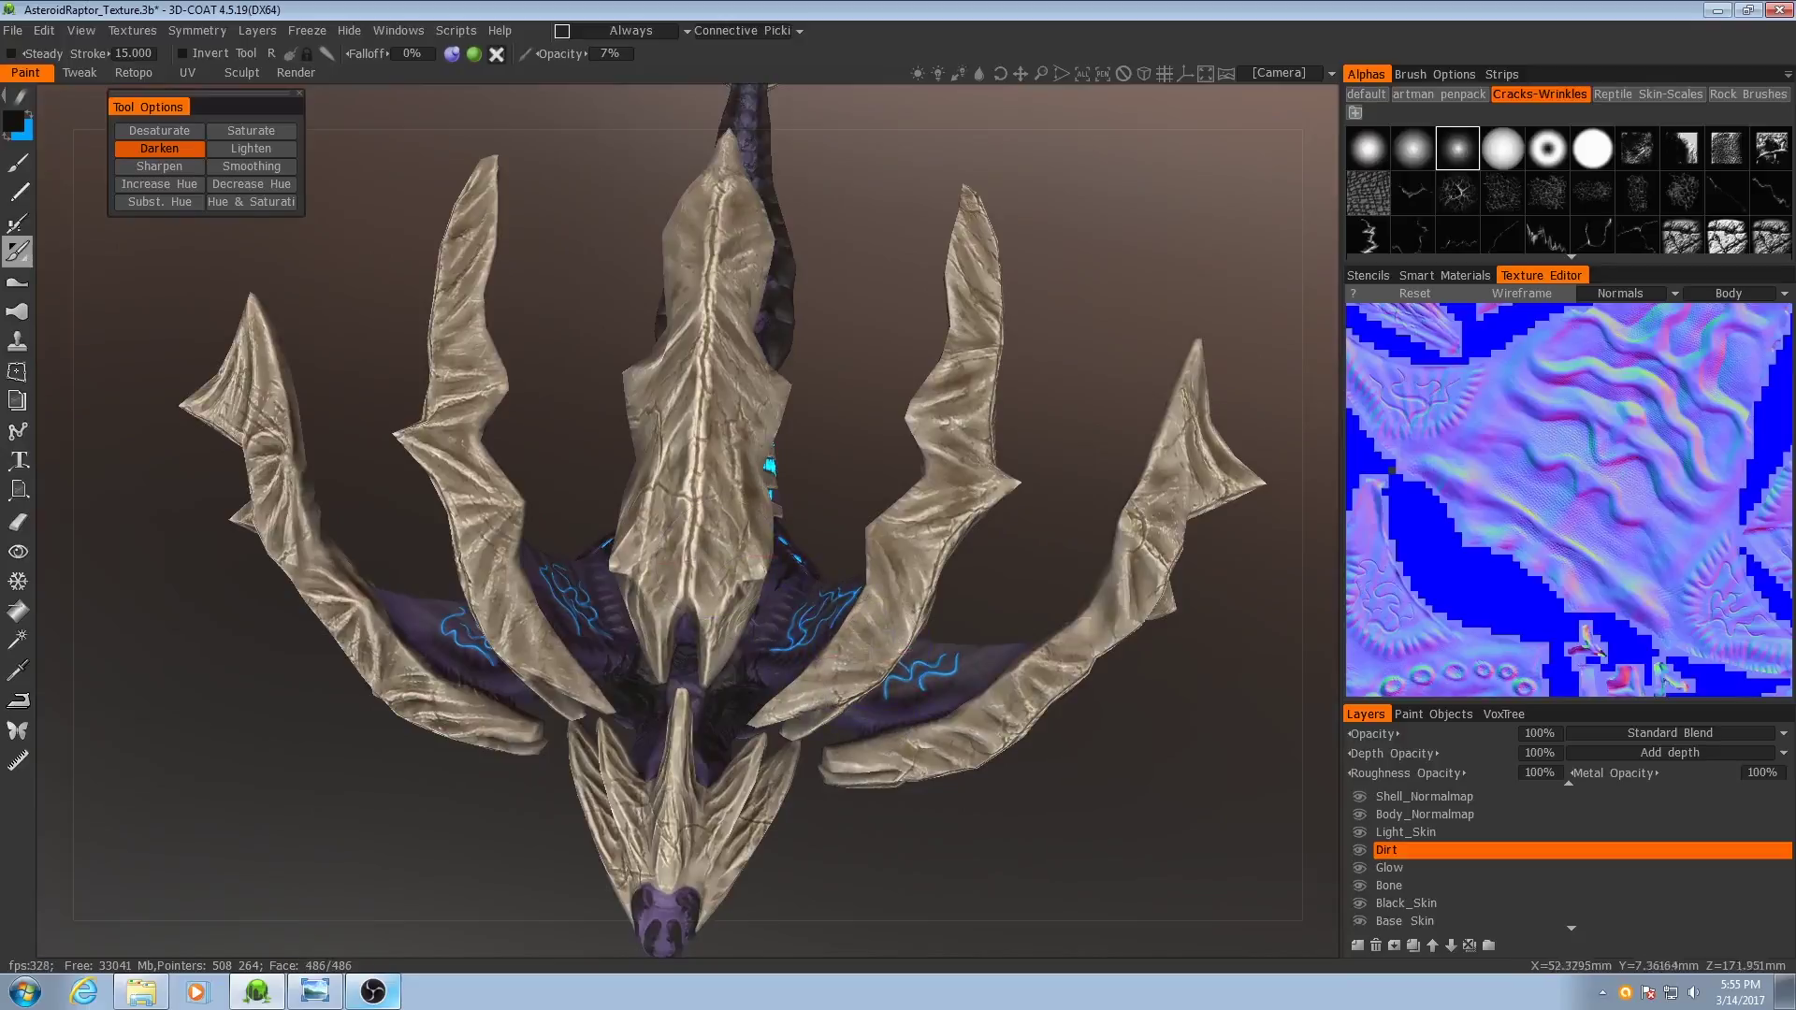
{"action": "left_click_drag", "start_coordinate": [820, 666], "coordinate": [735, 606], "text": "alt"}
{"action": "left_click_drag", "start_coordinate": [904, 581], "coordinate": [807, 613], "text": "alt"}
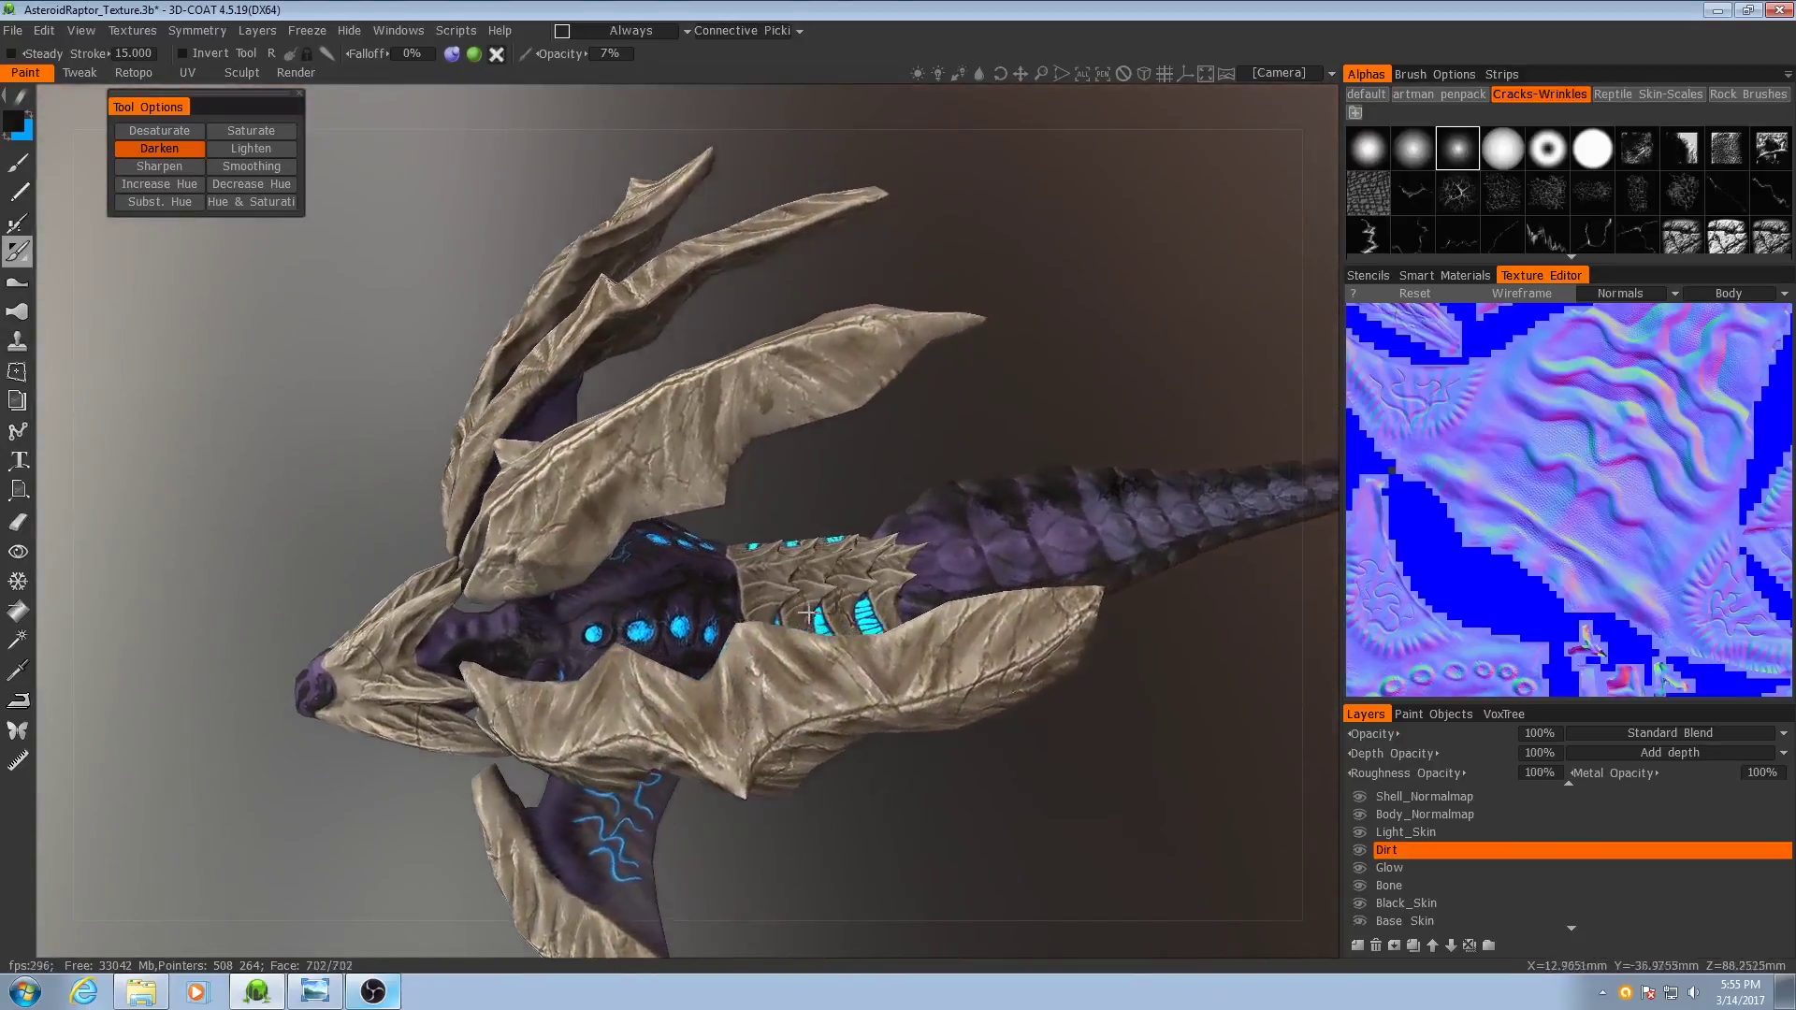
{"action": "left_click_drag", "start_coordinate": [515, 558], "coordinate": [872, 606], "text": "alt"}
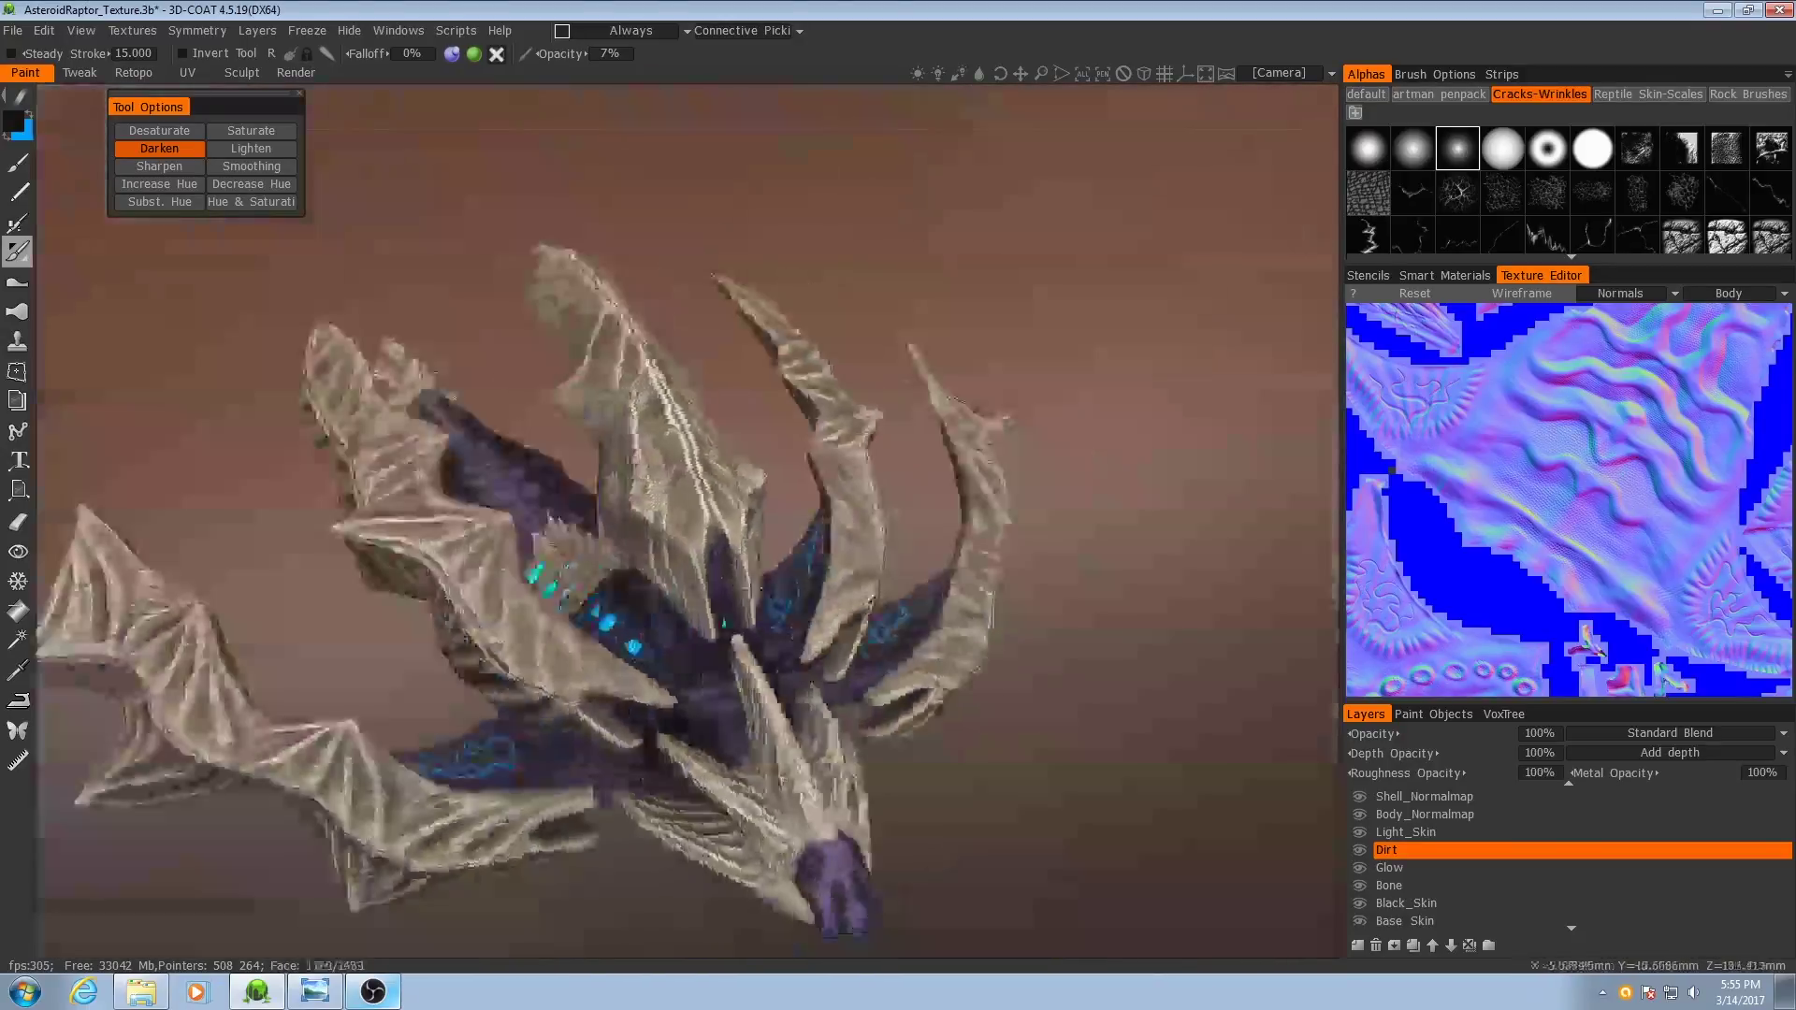
{"action": "middle_click_drag", "start_coordinate": [467, 640], "coordinate": [706, 572], "text": "alt"}
{"action": "right_click_drag", "start_coordinate": [706, 571], "coordinate": [729, 564], "text": "alt"}
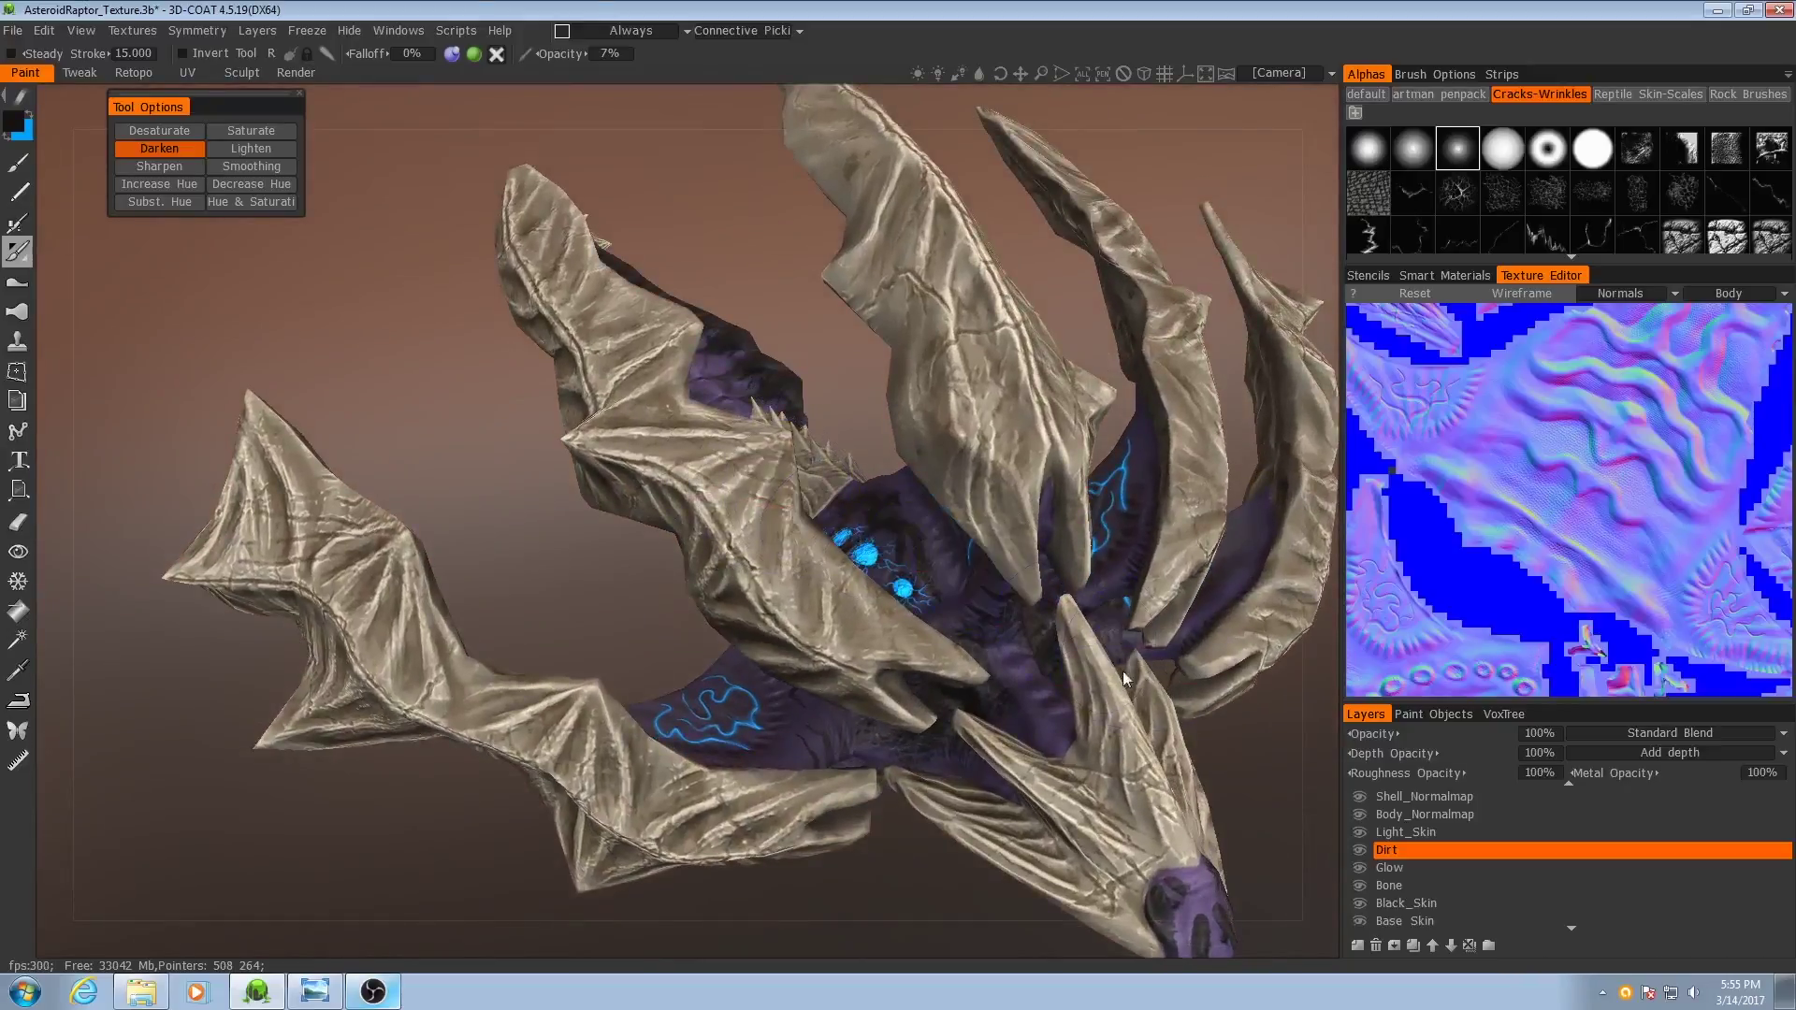
{"action": "mouse_move", "coordinate": [1111, 776]}
{"action": "left_mouse_down"}
{"action": "mouse_move", "coordinate": [874, 642]}
{"action": "mouse_move", "coordinate": [738, 631]}
{"action": "mouse_move", "coordinate": [642, 591]}
{"action": "left_mouse_up"}
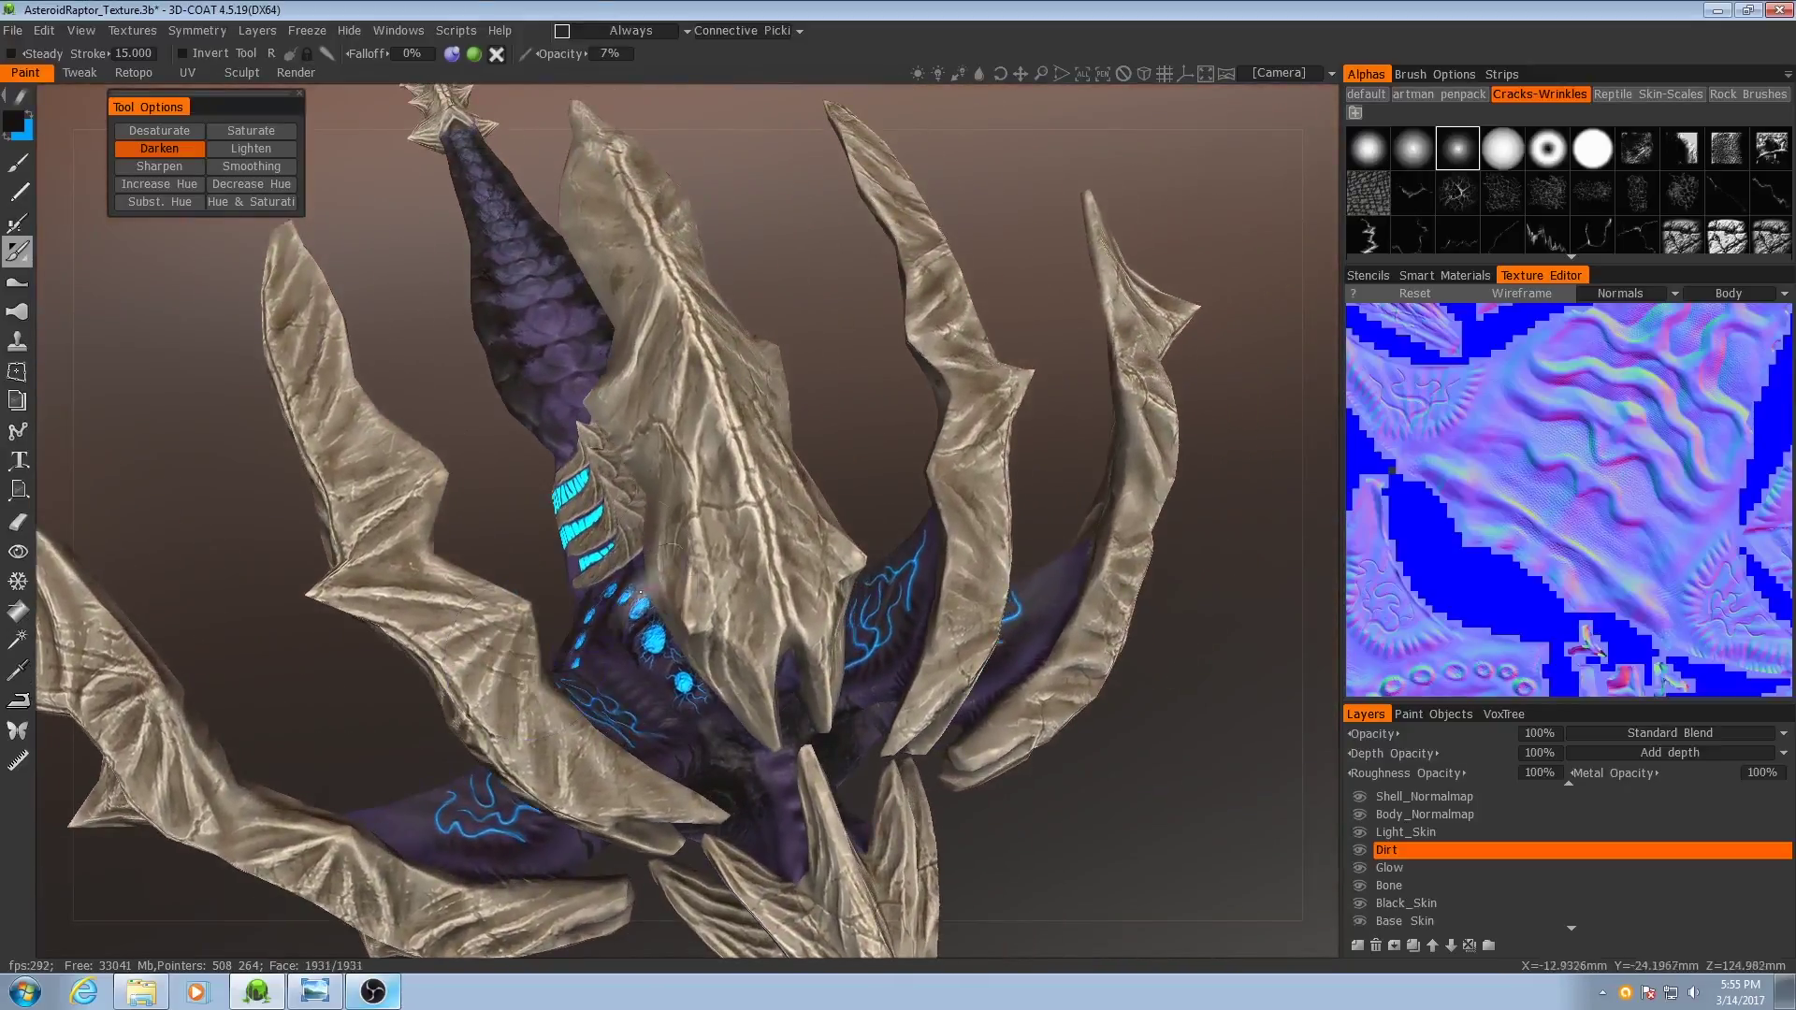
- Switch to the paint brush and set its colour to a dark brown, about RGB 58, 49, 42
{"action": "key", "text": "b"}
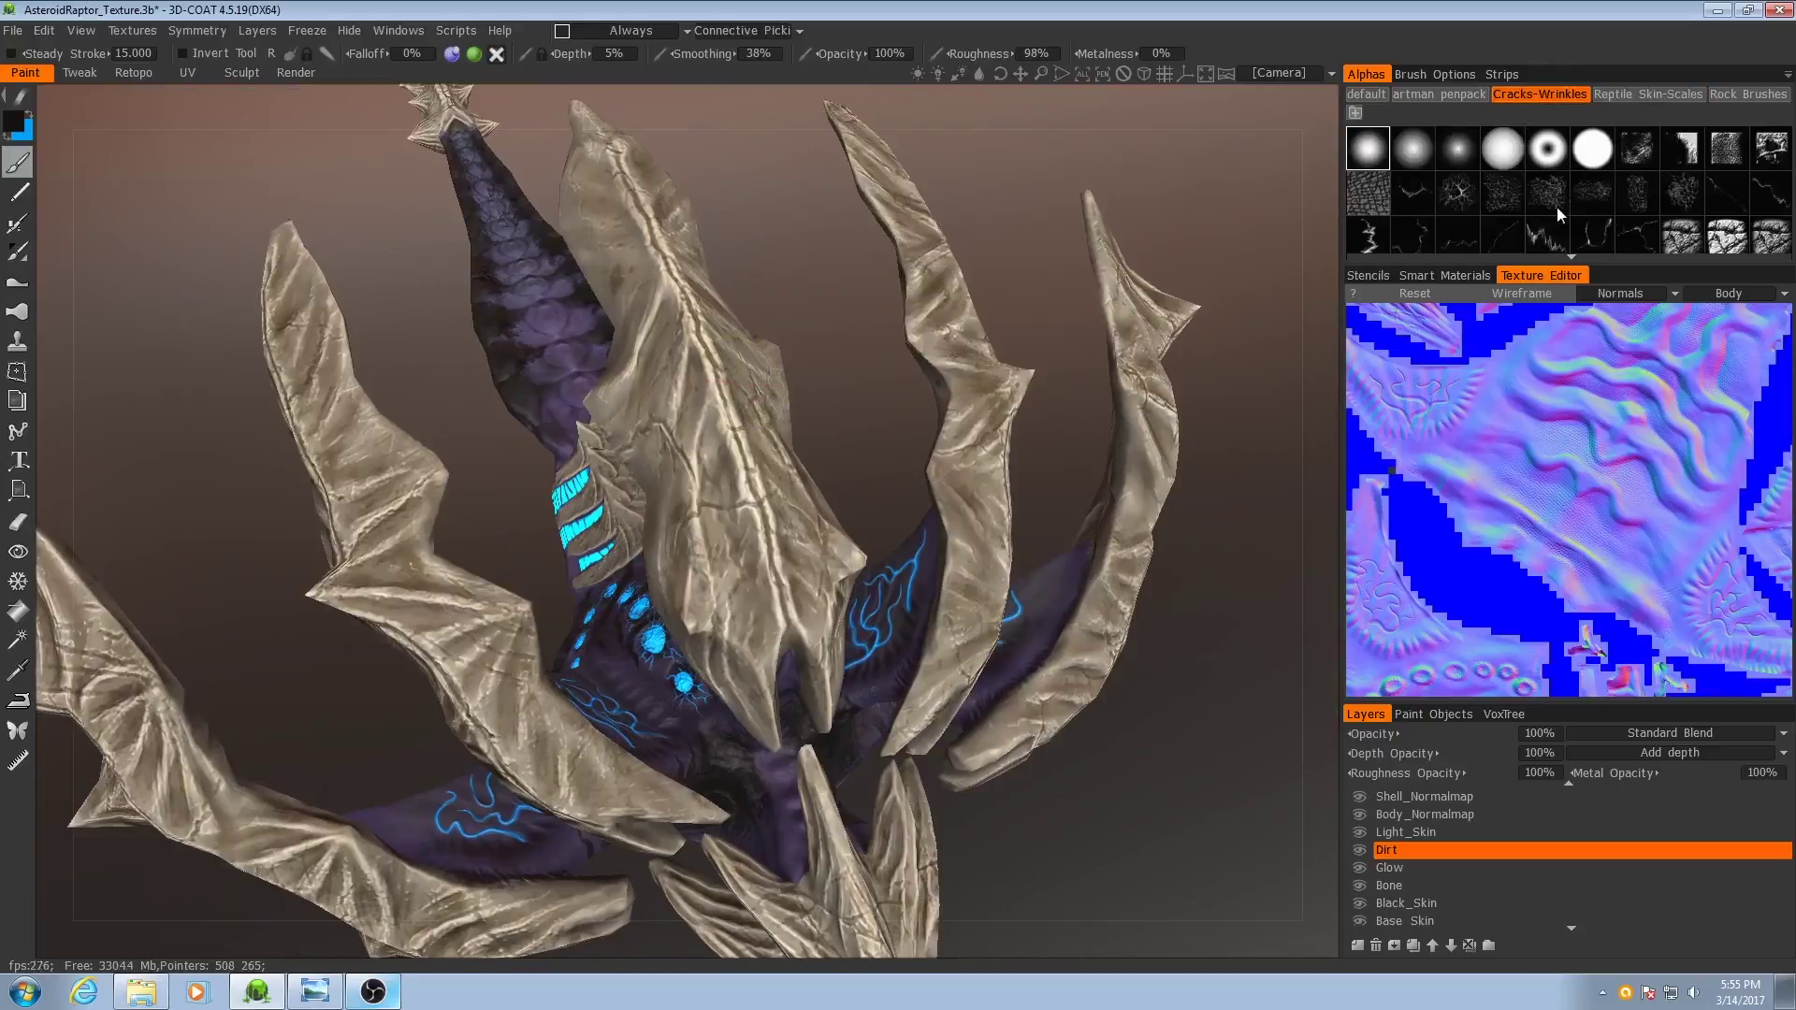
{"action": "left_click", "coordinate": [13, 123]}
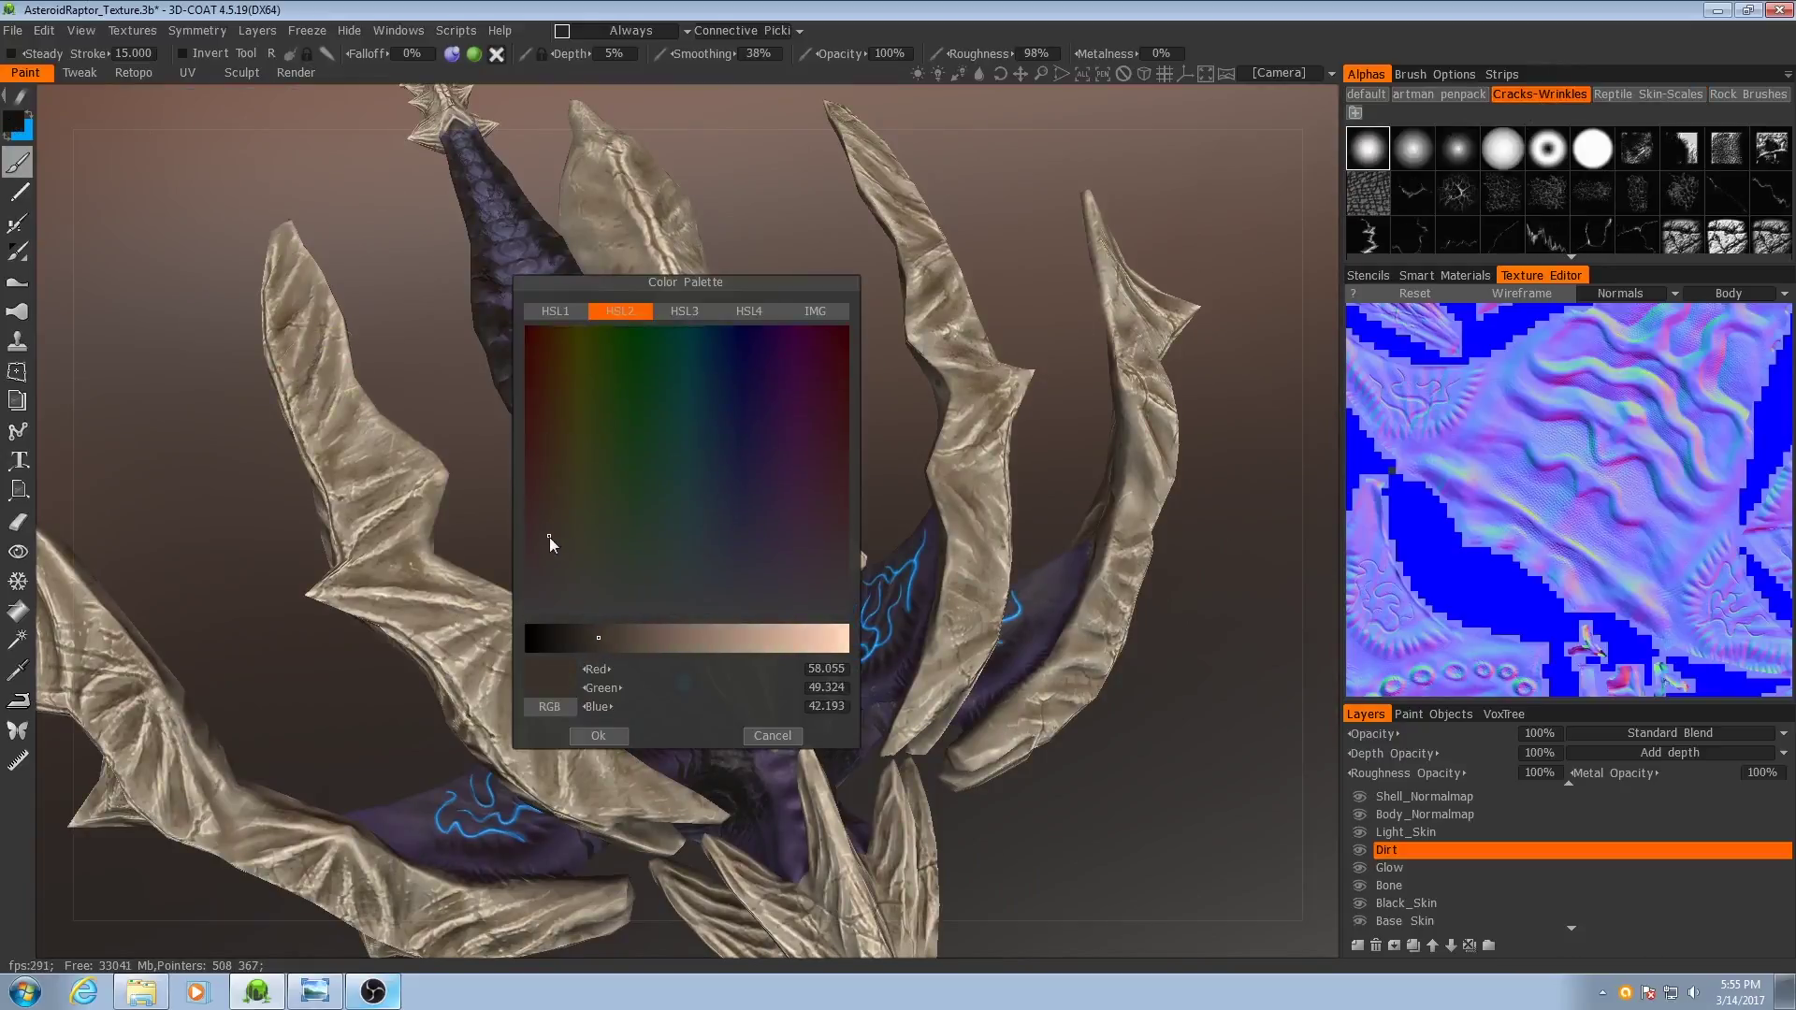
{"action": "left_click", "coordinate": [596, 736]}
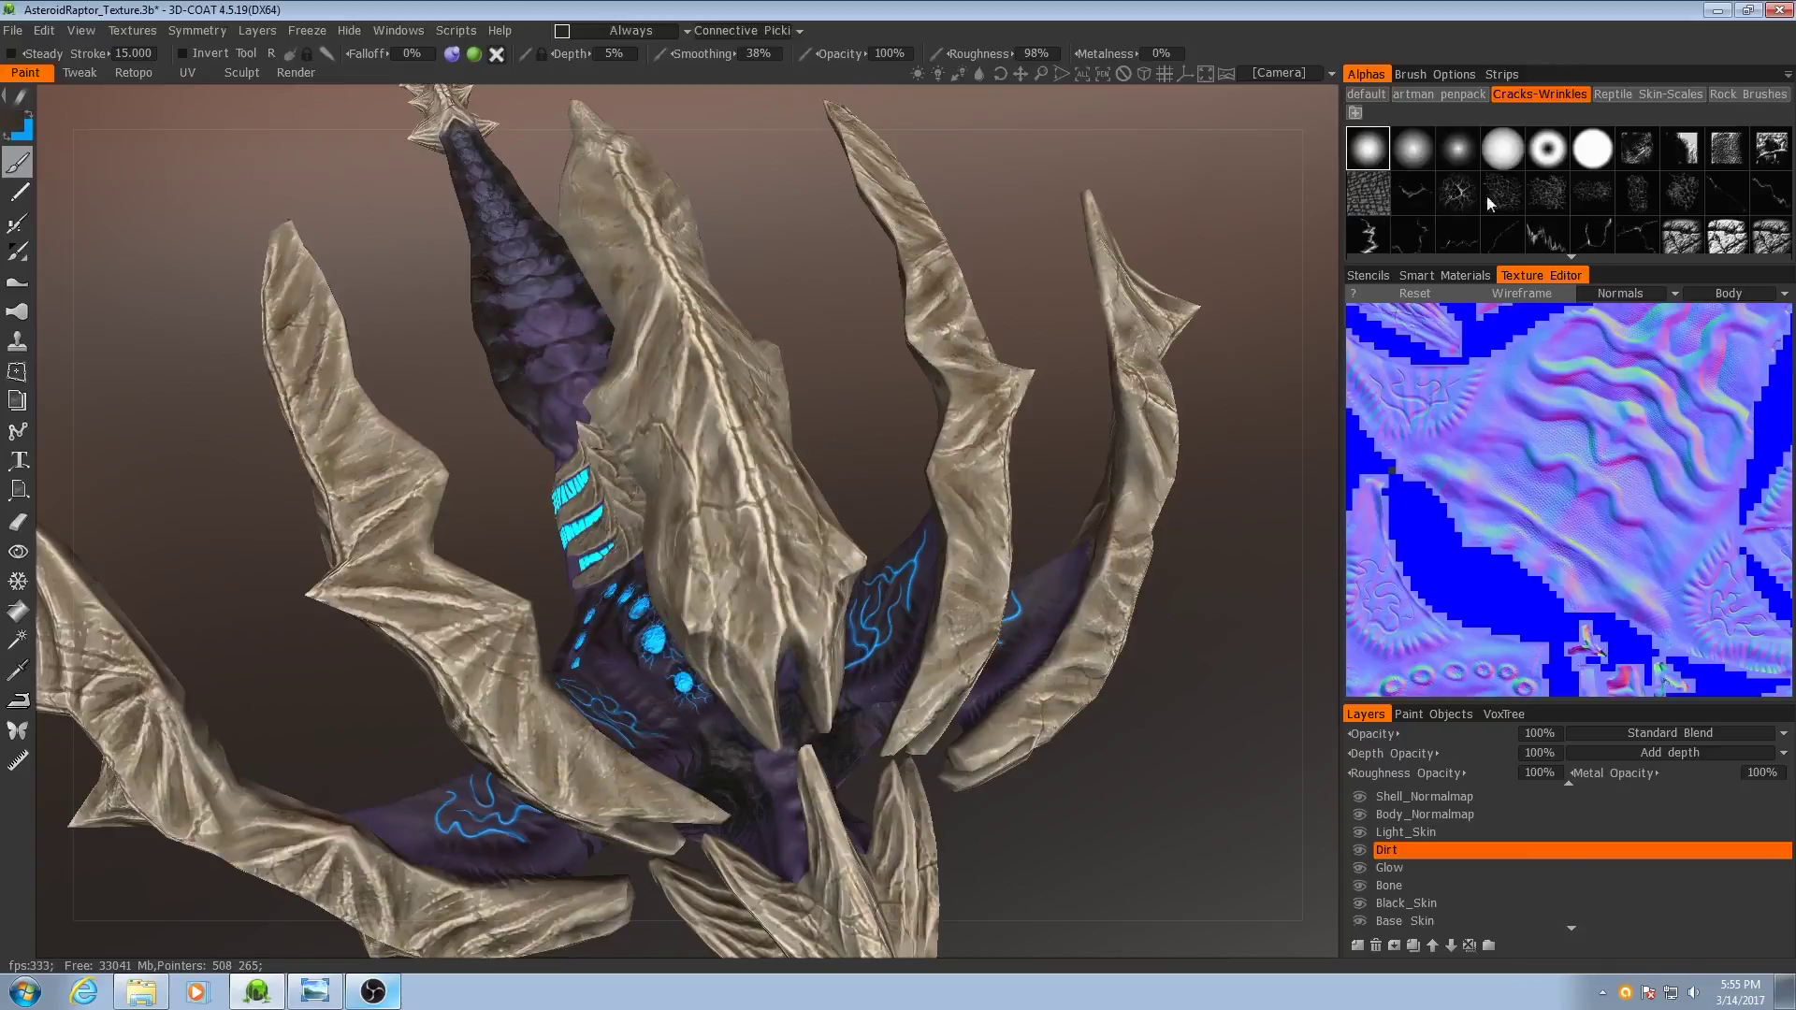
- Choose a wrinkle alpha from the Cracks-Wrinkles set and turn off depth painting for the brush
{"action": "scroll", "coordinate": [1541, 206], "scroll_direction": "down", "scroll_amount": 1}
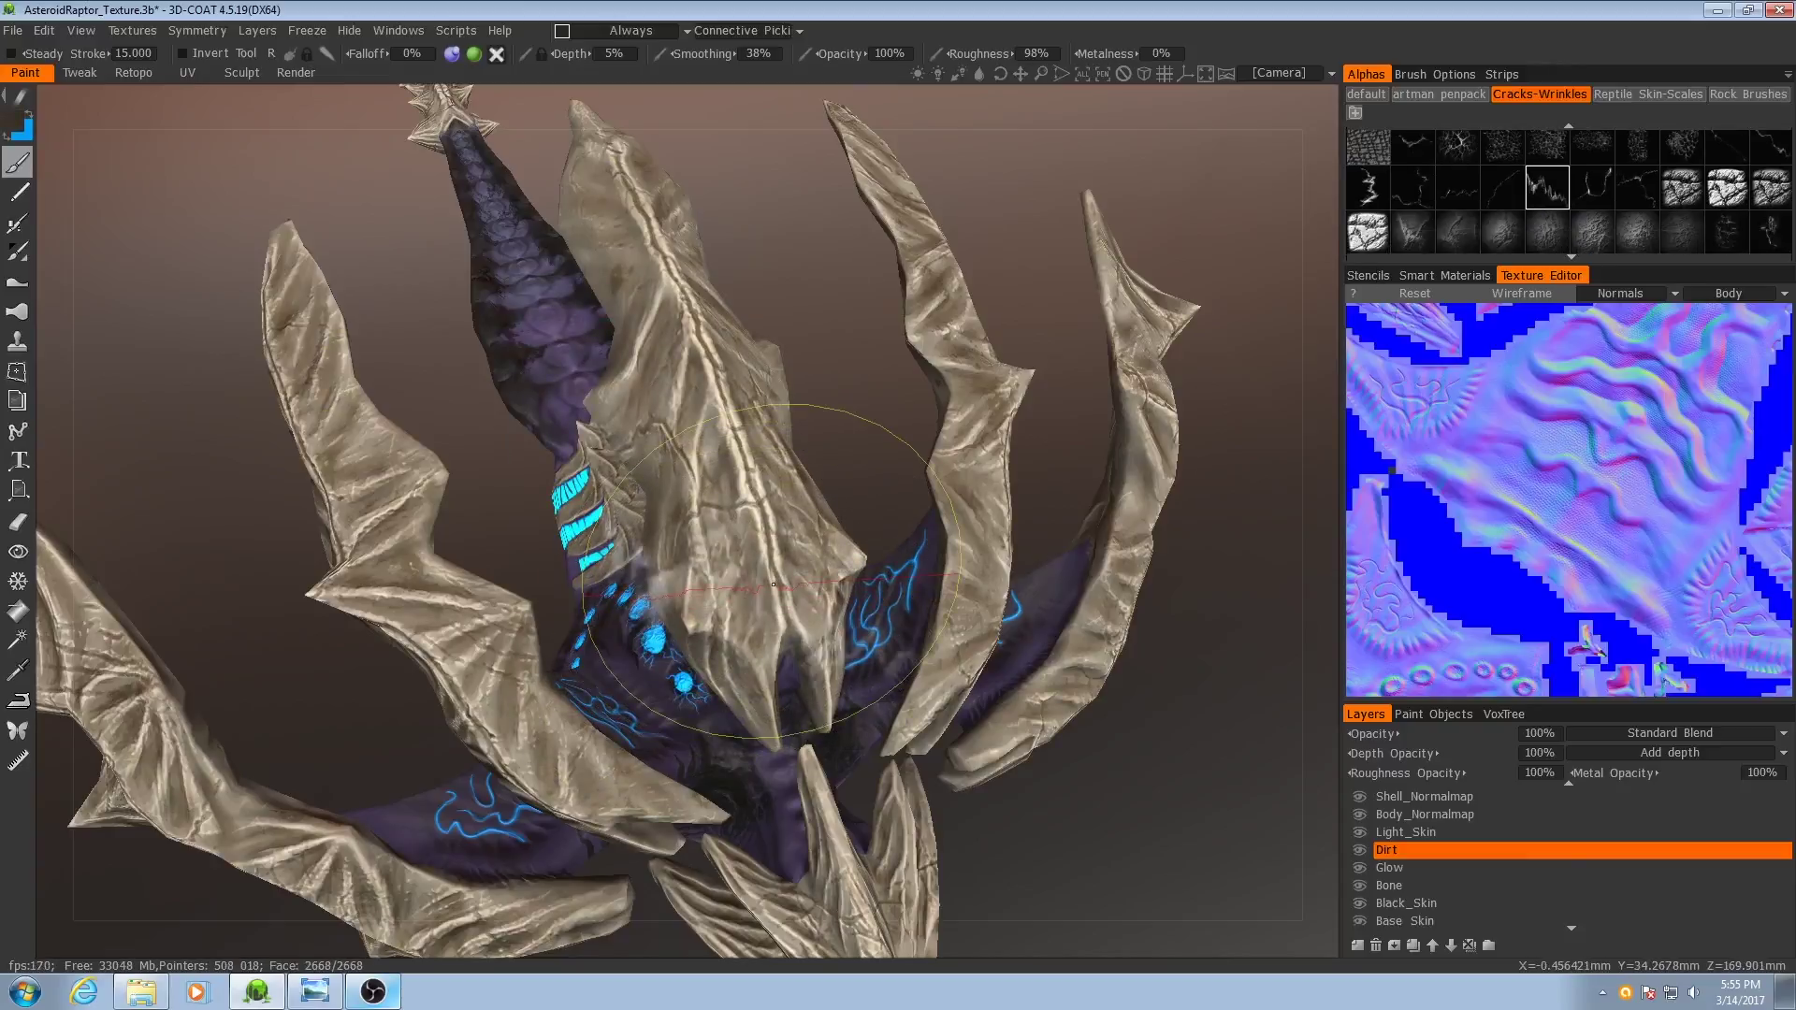
{"action": "left_click_drag", "start_coordinate": [773, 585], "coordinate": [1010, 524], "text": "alt"}
{"action": "scroll", "coordinate": [1547, 205], "scroll_direction": "down", "scroll_amount": 3}
{"action": "left_click", "coordinate": [1636, 233]}
{"action": "left_click", "coordinate": [452, 53]}
{"action": "scroll", "coordinate": [1545, 205], "scroll_direction": "down", "scroll_amount": 3}
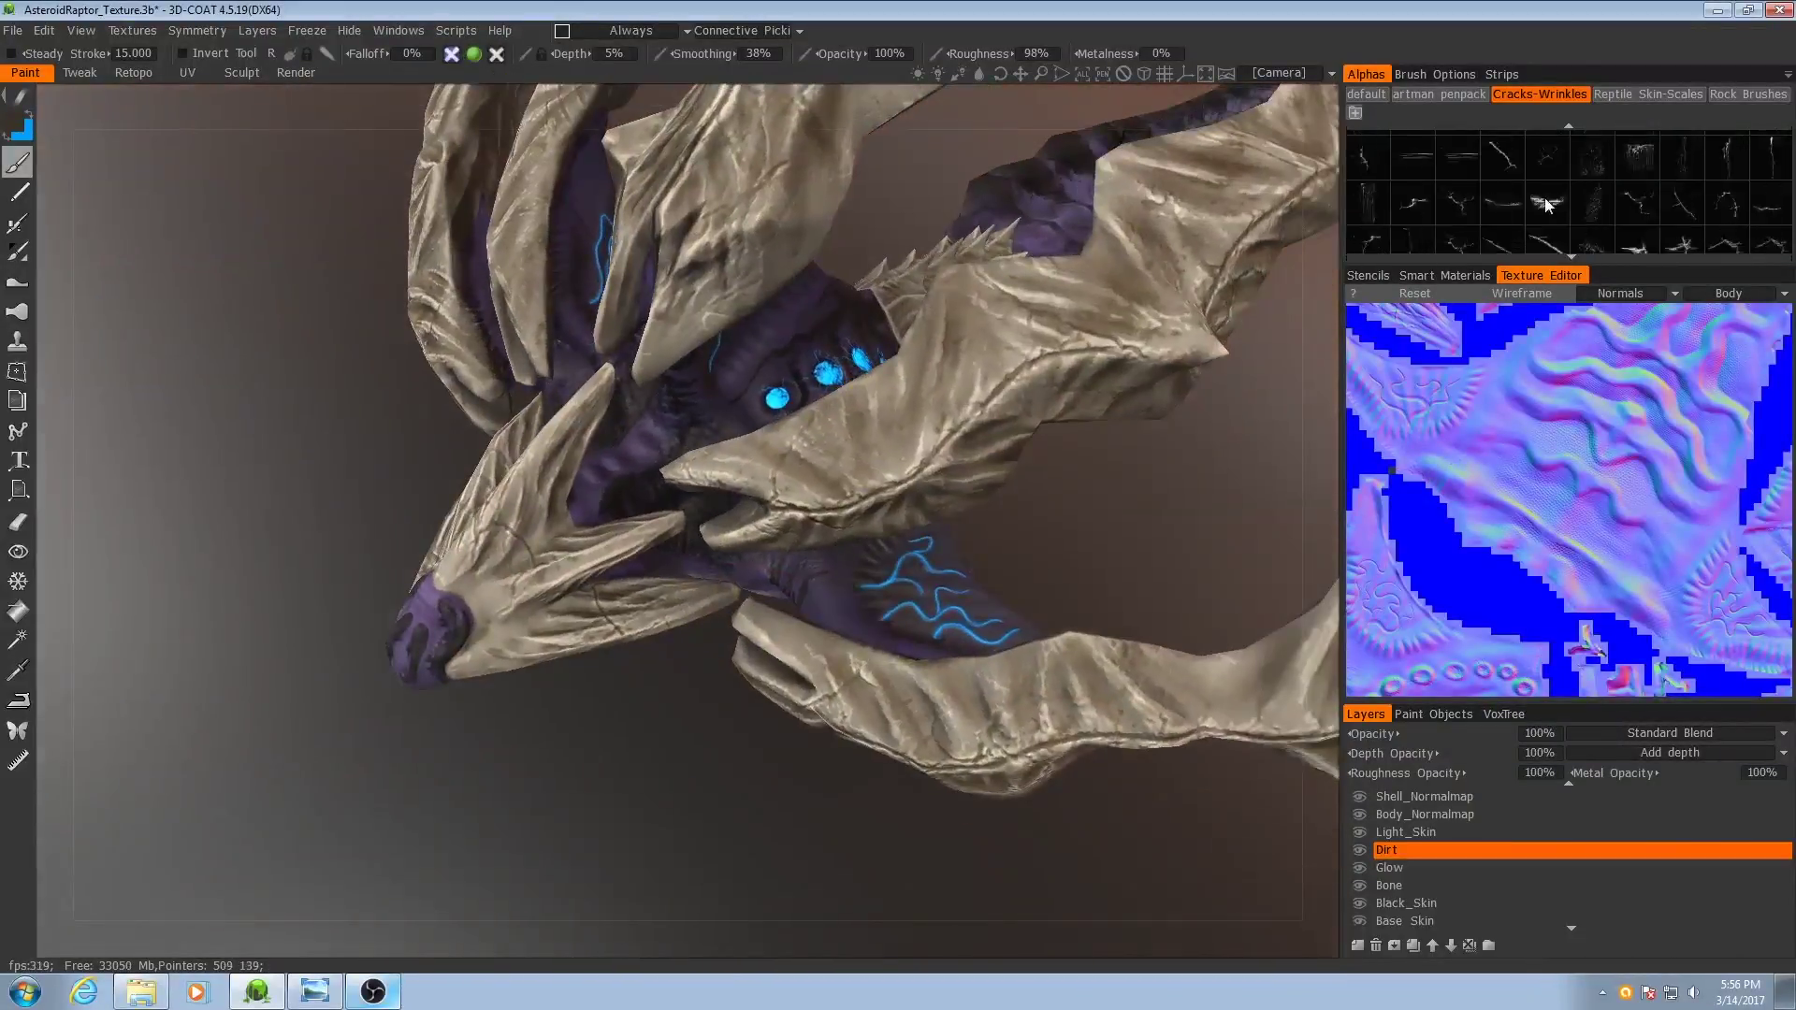
- Paint dark dirt on the Dirt layer over the head and body skin with grunge alphas, setting the opacity to 93%
{"action": "scroll", "coordinate": [1546, 204], "scroll_direction": "down", "scroll_amount": 5}
{"action": "left_click", "coordinate": [1502, 173]}
{"action": "left_click_drag", "start_coordinate": [599, 449], "coordinate": [842, 421], "text": "alt"}
{"action": "left_click_drag", "start_coordinate": [874, 543], "coordinate": [1076, 523], "text": "alt"}
{"action": "scroll", "coordinate": [1545, 206], "scroll_direction": "down", "scroll_amount": 2}
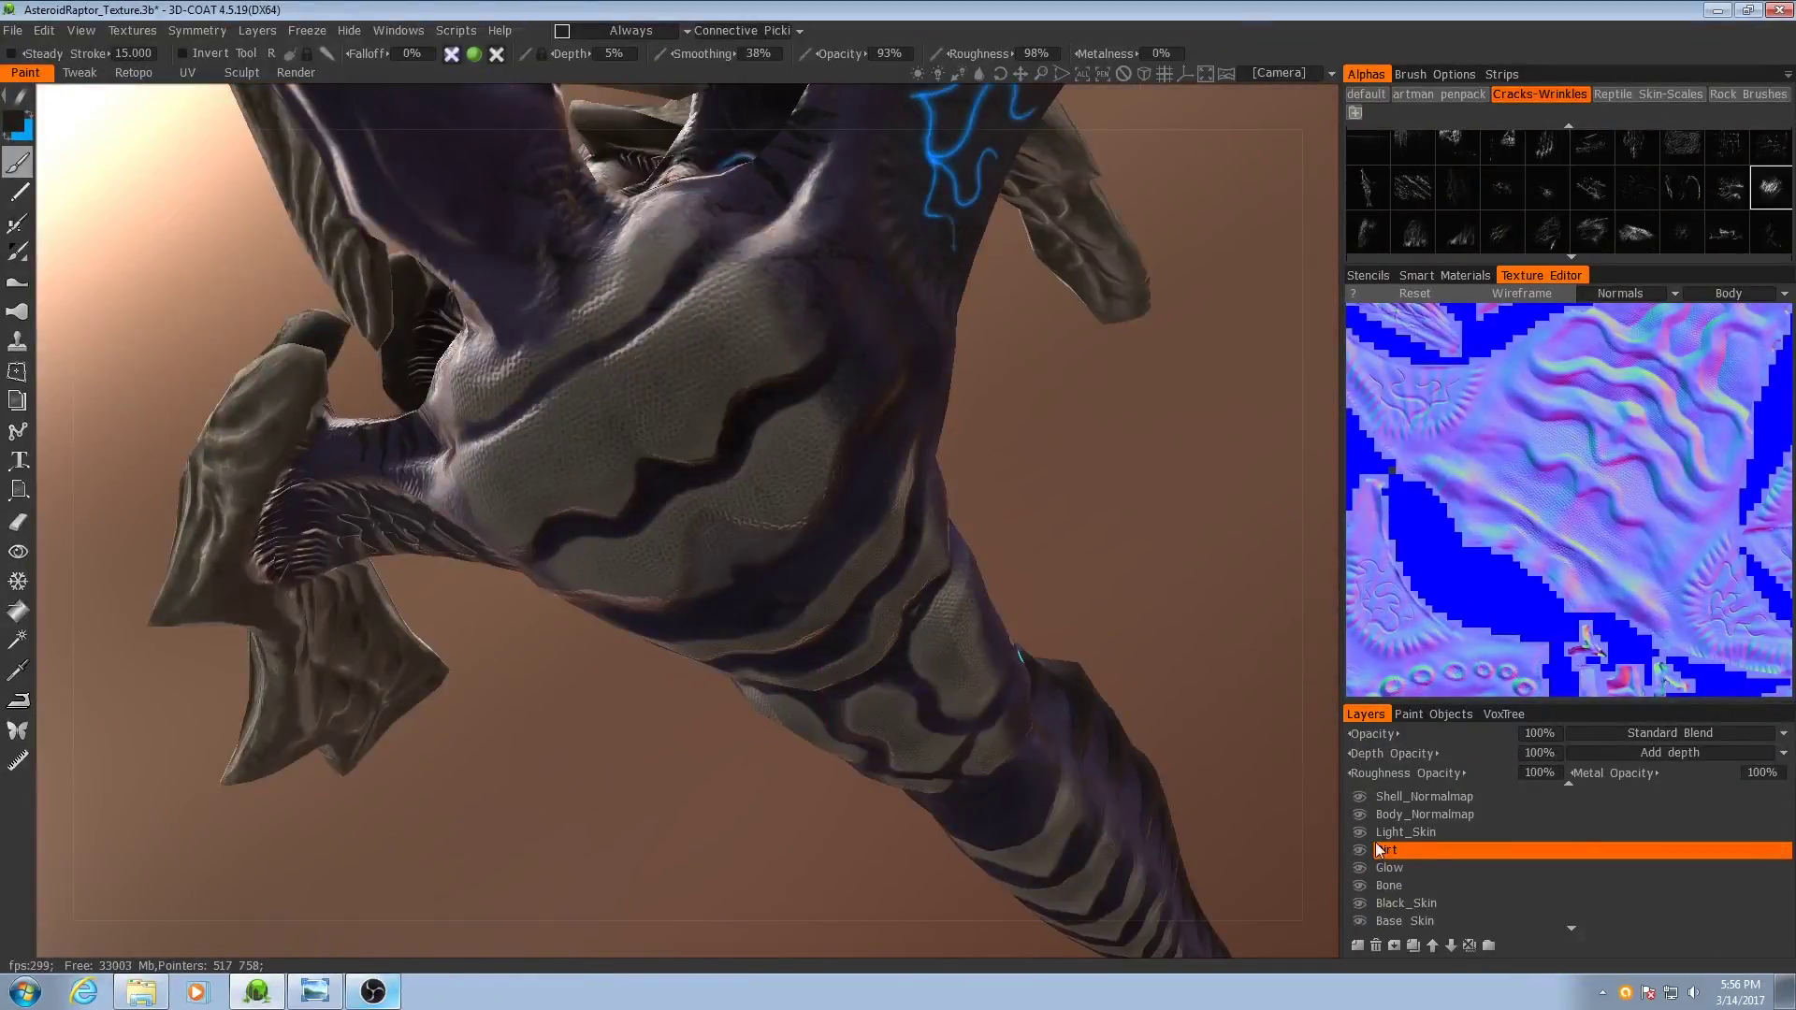
- Move the Dirt layer above Light_Skin and work dark dirt into the light scaled skin of the belly
{"action": "left_click", "coordinate": [1770, 832], "text": "ctrl"}
{"action": "left_click_drag", "start_coordinate": [1778, 850], "coordinate": [1772, 822]}
{"action": "mouse_move", "coordinate": [968, 539]}
{"action": "left_mouse_down"}
{"action": "mouse_move", "coordinate": [845, 649]}
{"action": "mouse_move", "coordinate": [832, 588]}
{"action": "left_mouse_up"}
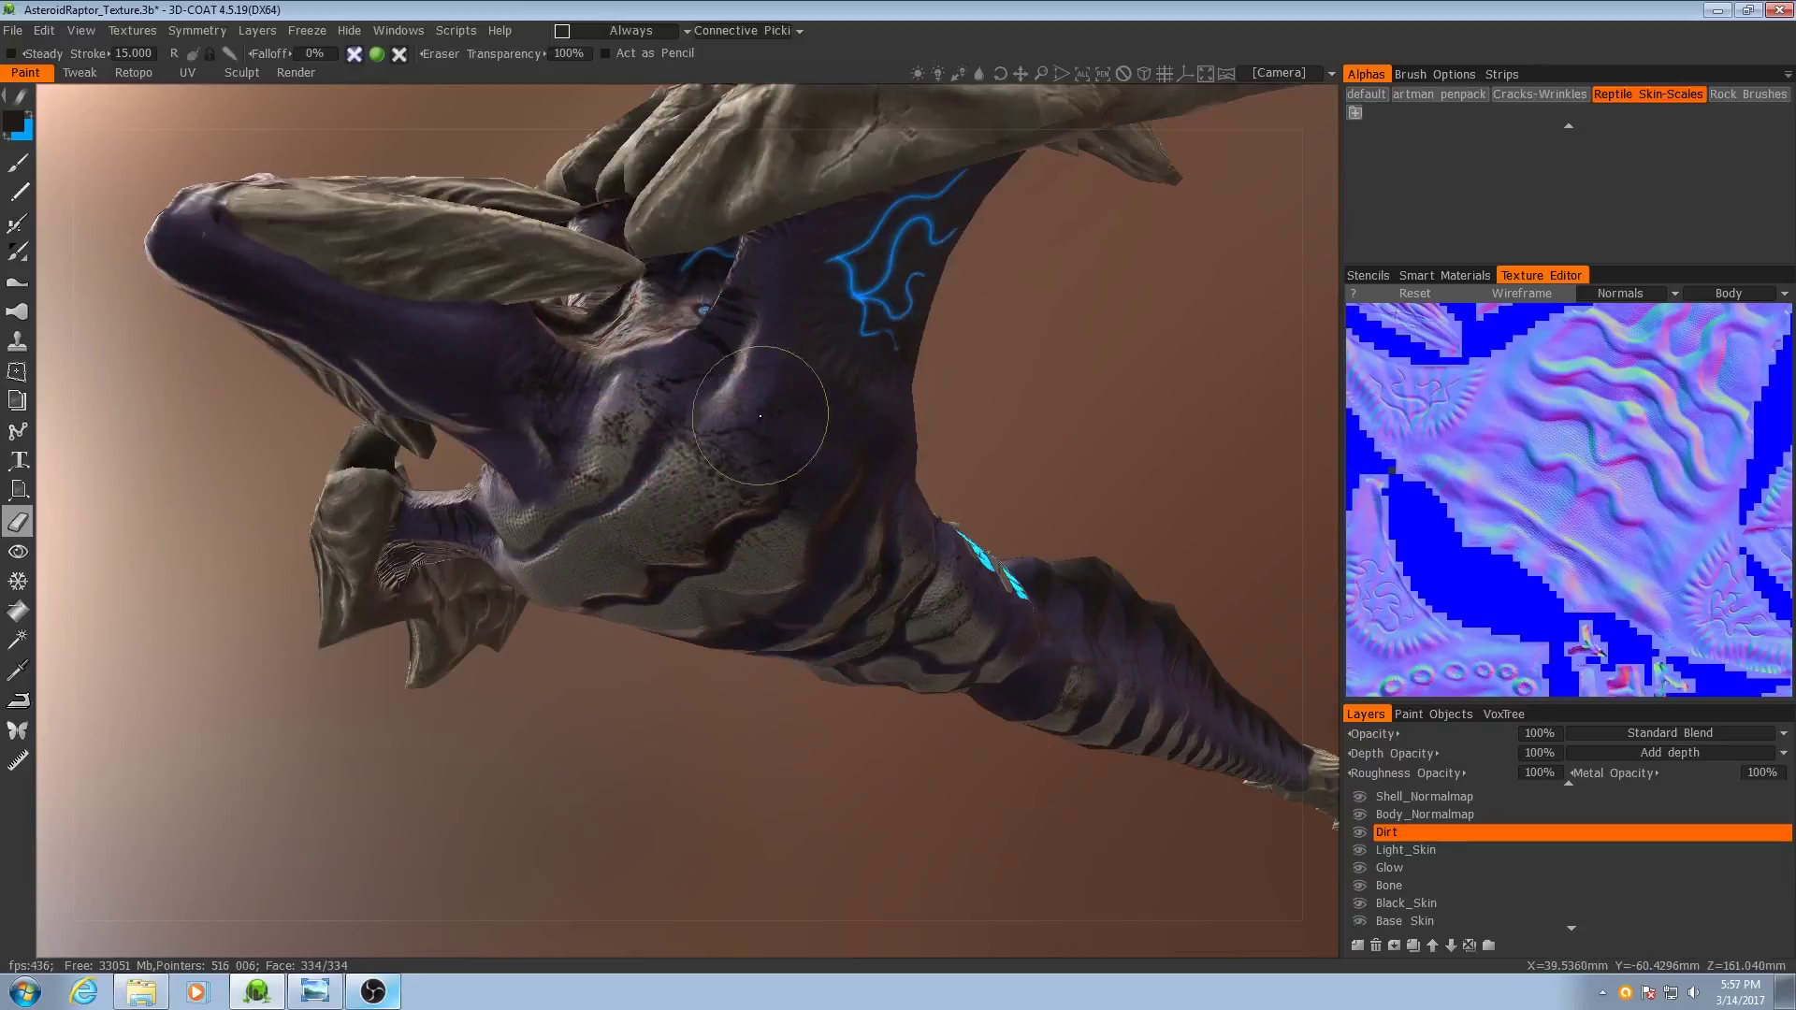
- Return to the paint brush and add more dirt to the body with another Cracks-Wrinkles alpha at 113% opacity
{"action": "left_click", "coordinate": [22, 172]}
{"action": "mouse_move", "coordinate": [599, 523]}
{"action": "left_mouse_down", "text": "alt"}
{"action": "mouse_move", "coordinate": [812, 521]}
{"action": "mouse_move", "coordinate": [935, 580]}
{"action": "mouse_move", "coordinate": [827, 646]}
{"action": "mouse_move", "coordinate": [545, 502]}
{"action": "mouse_move", "coordinate": [854, 673]}
{"action": "mouse_move", "coordinate": [822, 517]}
{"action": "mouse_move", "coordinate": [884, 639]}
{"action": "mouse_move", "coordinate": [878, 601]}
{"action": "mouse_move", "coordinate": [962, 493]}
{"action": "mouse_move", "coordinate": [1063, 681]}
{"action": "mouse_move", "coordinate": [918, 284]}
{"action": "mouse_move", "coordinate": [804, 523]}
{"action": "mouse_move", "coordinate": [849, 642]}
{"action": "mouse_move", "coordinate": [1110, 379]}
{"action": "mouse_move", "coordinate": [936, 468]}
{"action": "mouse_move", "coordinate": [682, 661]}
{"action": "mouse_move", "coordinate": [638, 670]}
{"action": "mouse_move", "coordinate": [936, 692]}
{"action": "mouse_move", "coordinate": [841, 729]}
{"action": "mouse_move", "coordinate": [1253, 779]}
{"action": "left_mouse_up", "text": "alt"}
{"action": "scroll", "coordinate": [1502, 206], "scroll_direction": "down", "scroll_amount": 5}
{"action": "left_click", "coordinate": [1502, 207]}
- Make the Bone layer active and choose Splatter_Shot_Alpha from the default alpha set
{"action": "left_click", "coordinate": [1386, 887]}
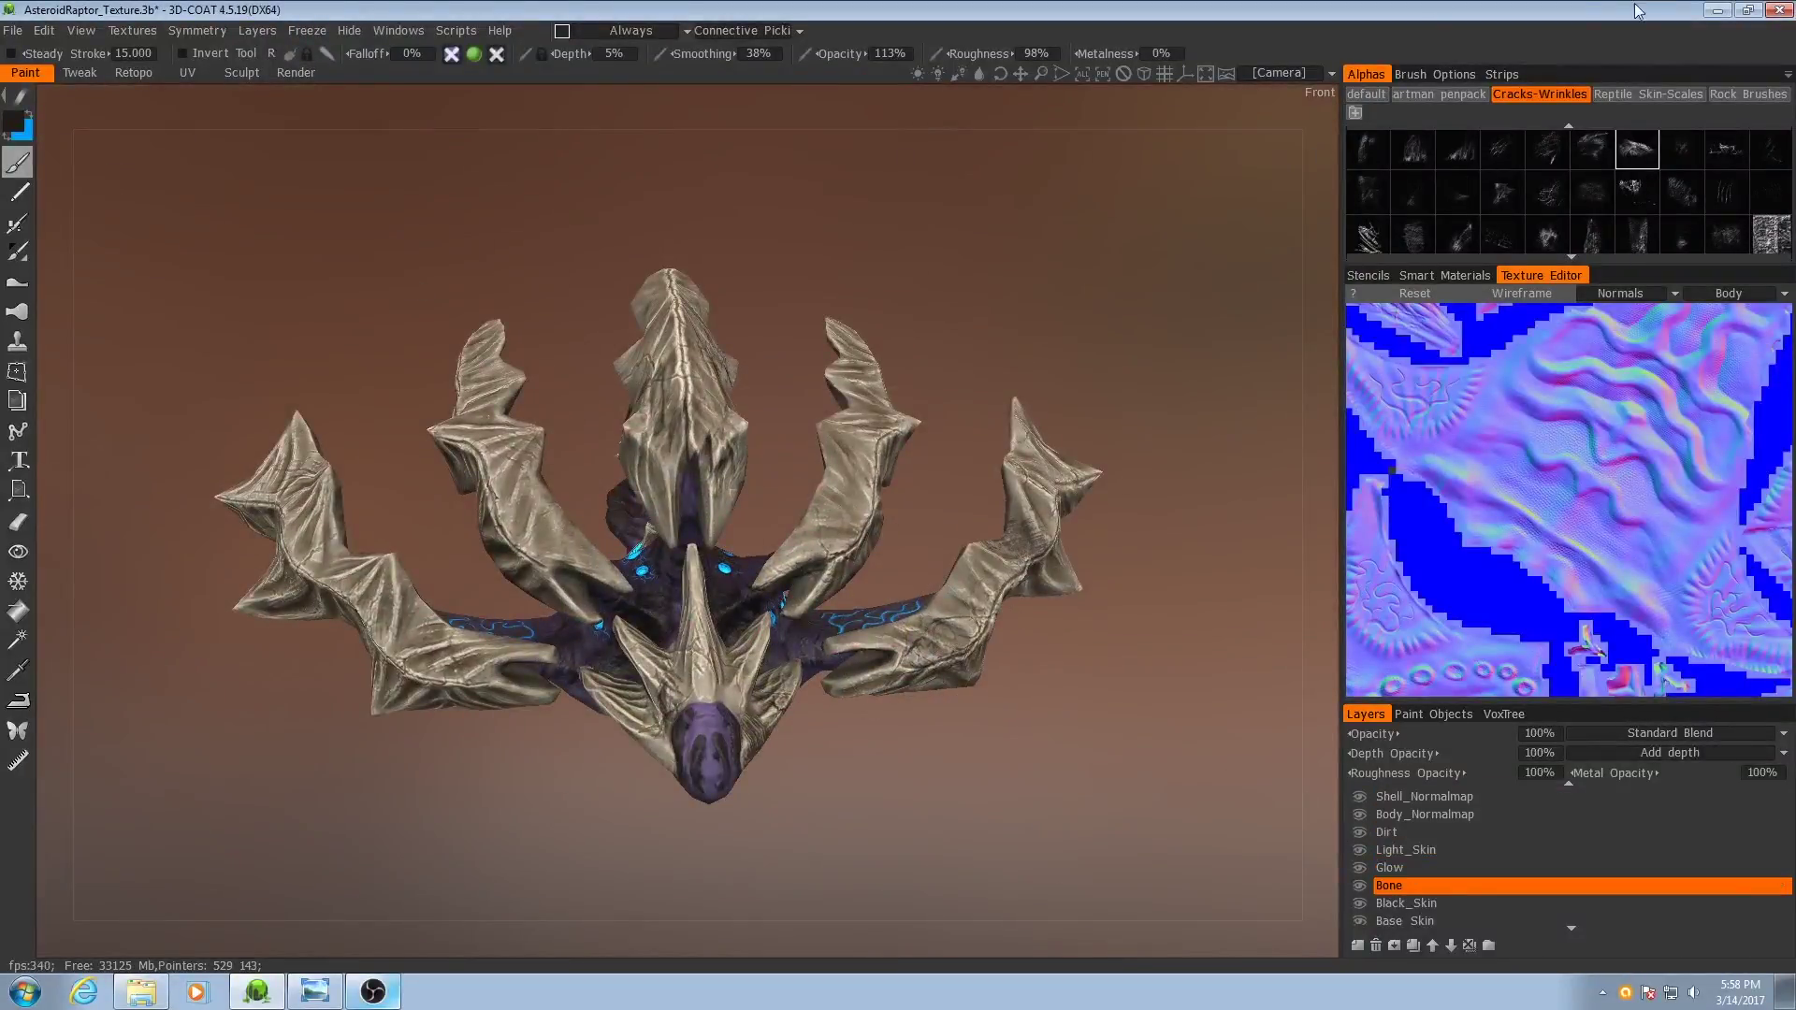
{"action": "scroll", "coordinate": [1607, 159], "scroll_direction": "down", "scroll_amount": 3}
{"action": "mouse_move", "coordinate": [1579, 159]}
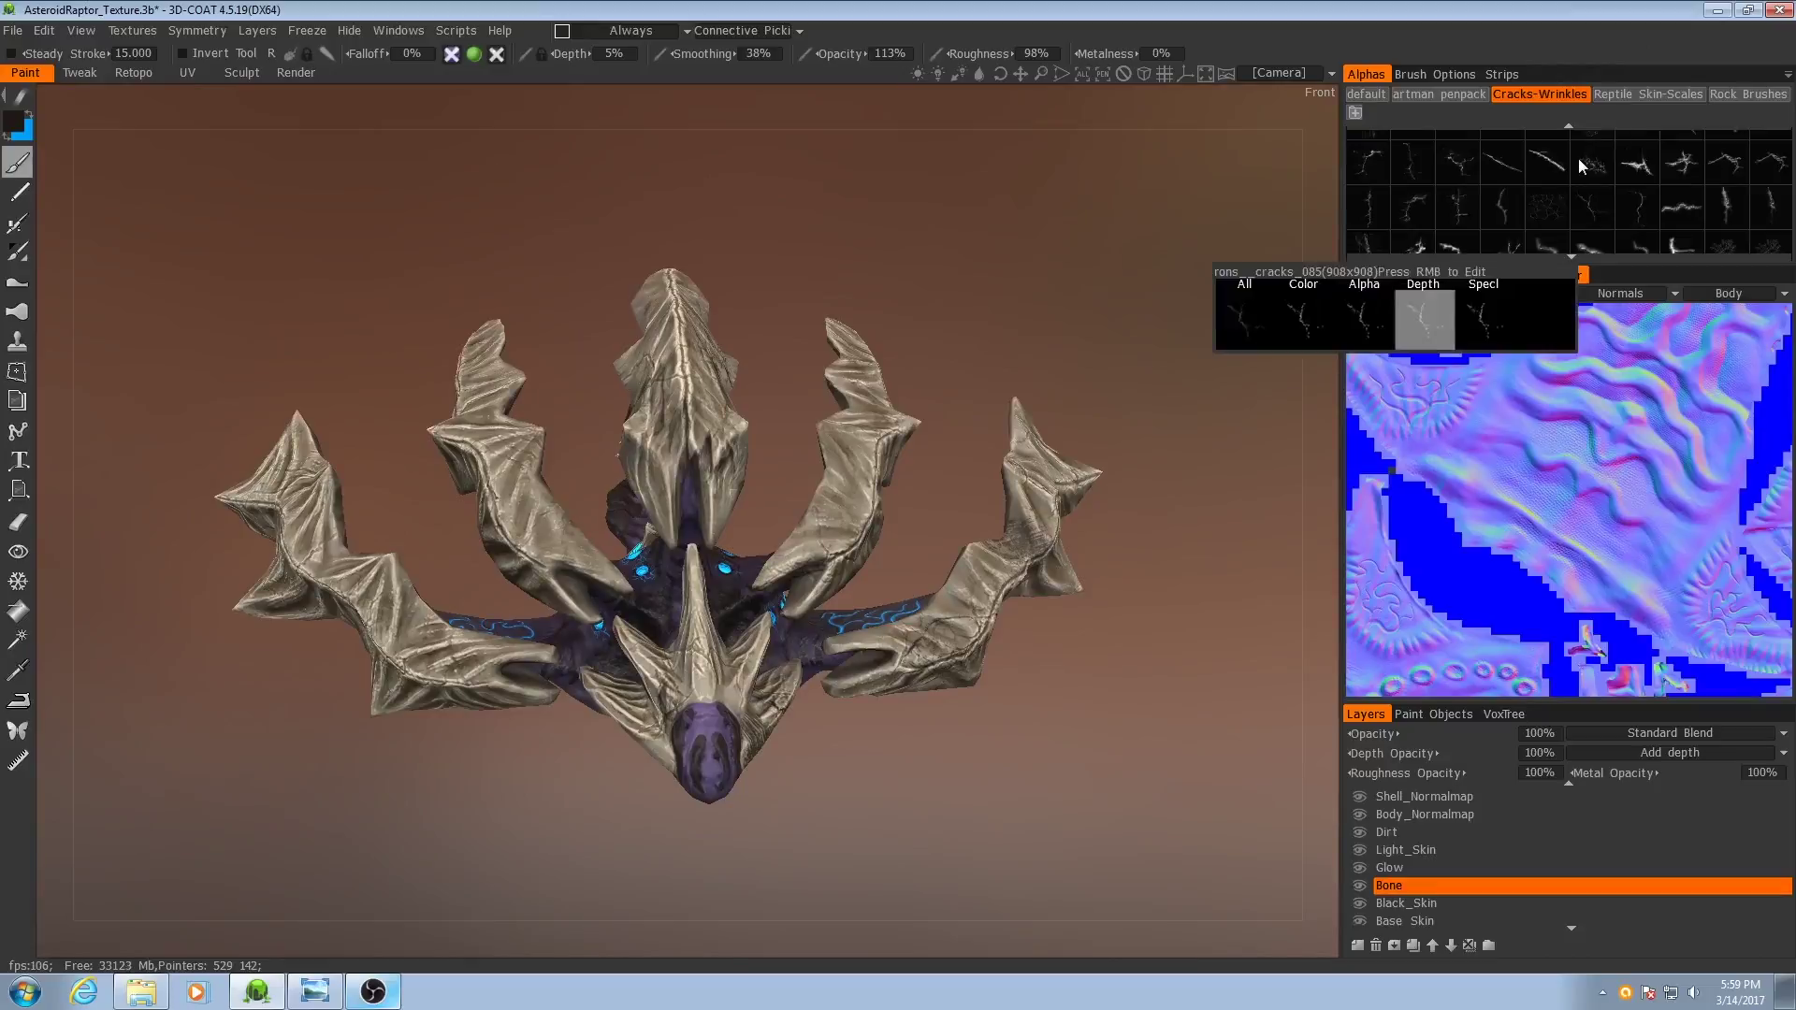
{"action": "left_click", "coordinate": [1374, 93]}
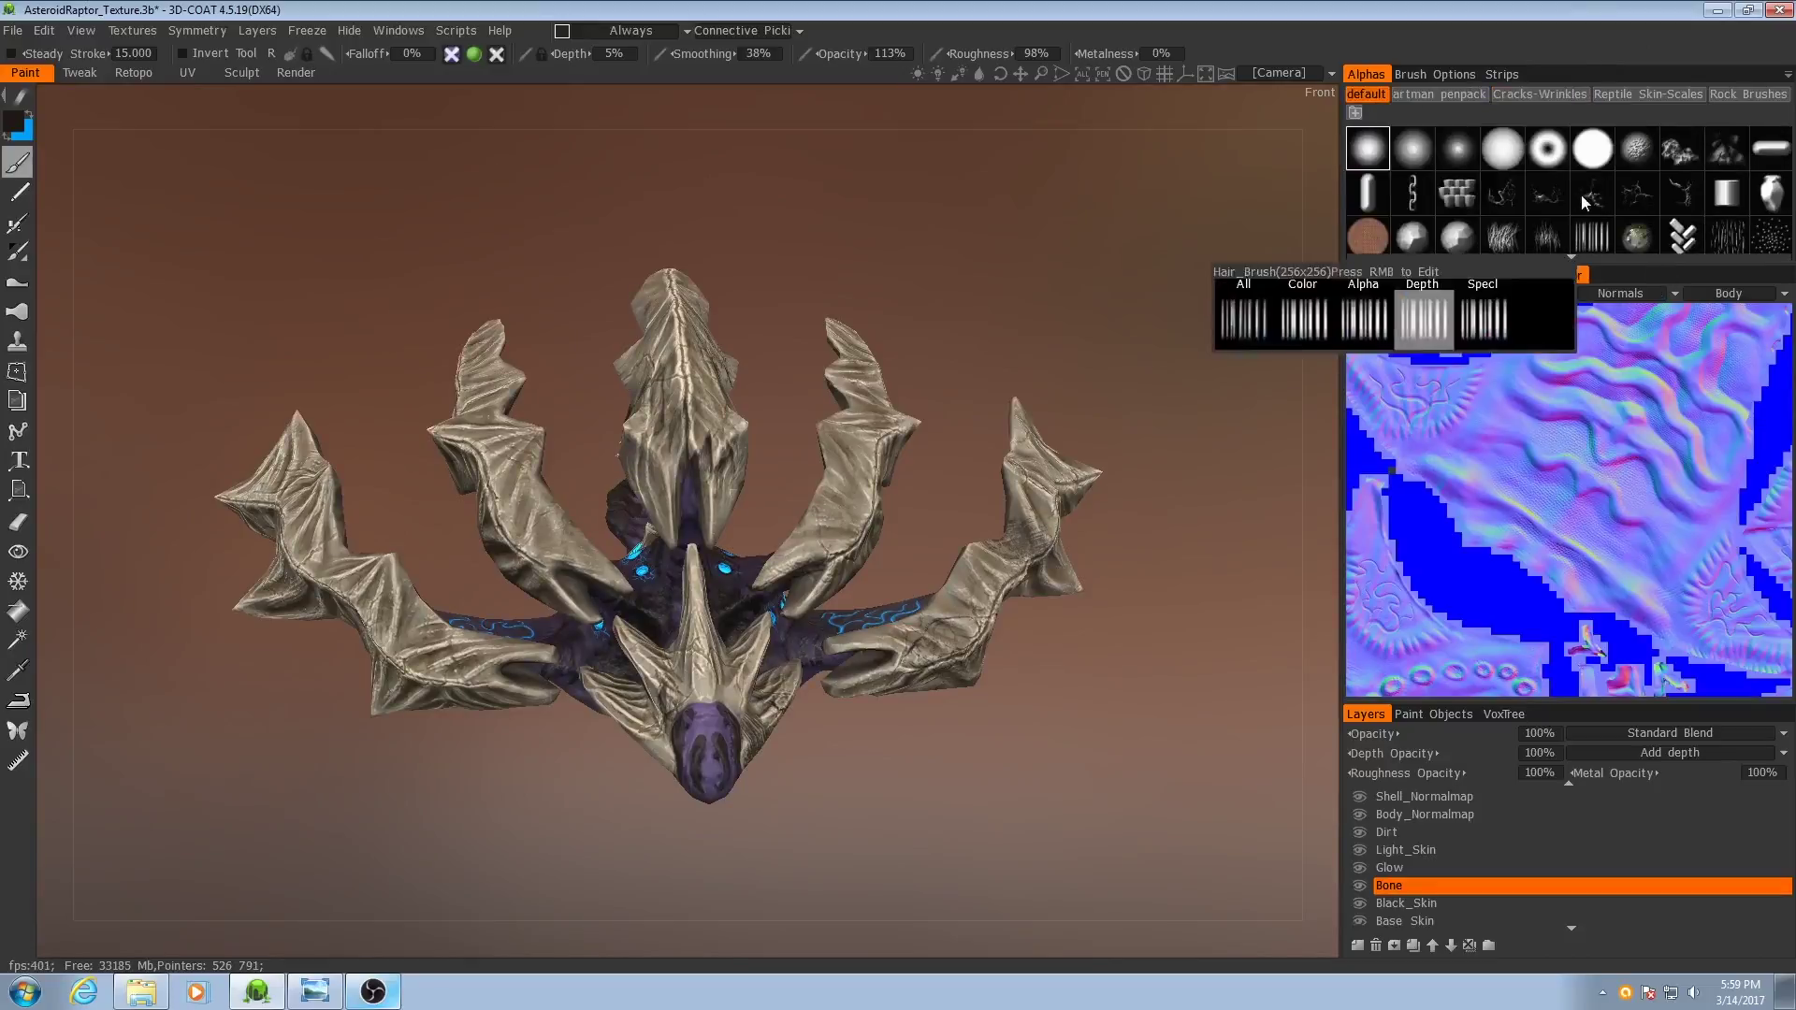
{"action": "scroll", "coordinate": [1580, 201], "scroll_direction": "down", "scroll_amount": 4}
{"action": "mouse_move", "coordinate": [1509, 198]}
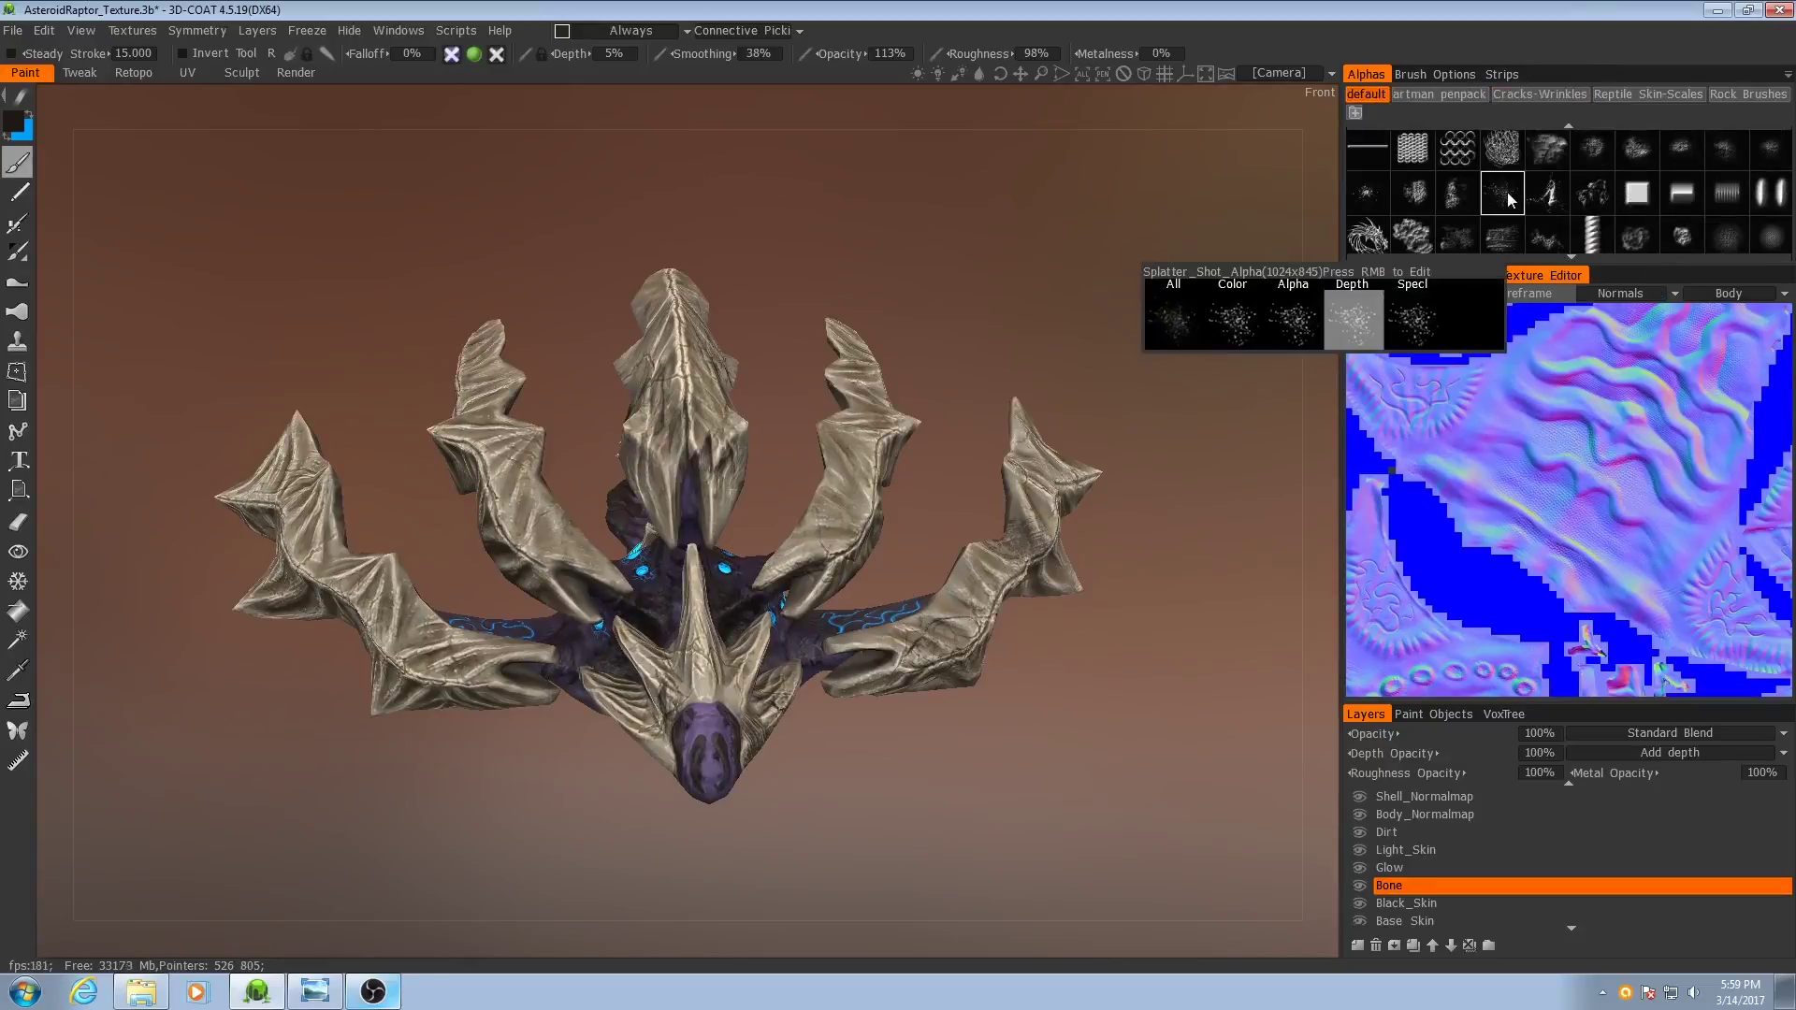
- Paint dark splatter speckles on the Bone layer over the head's bone plate, concentrating them along its edge around the purple snout
{"action": "mouse_move", "coordinate": [591, 601]}
{"action": "left_mouse_down", "text": "alt"}
{"action": "mouse_move", "coordinate": [739, 570]}
{"action": "mouse_move", "coordinate": [717, 601]}
{"action": "mouse_move", "coordinate": [734, 649]}
{"action": "mouse_move", "coordinate": [806, 670]}
{"action": "mouse_move", "coordinate": [709, 595]}
{"action": "left_mouse_up", "text": "alt"}
{"action": "scroll", "coordinate": [718, 602], "scroll_direction": "up", "scroll_amount": 4}
{"action": "scroll", "coordinate": [672, 477], "scroll_direction": "up", "scroll_amount": 3}
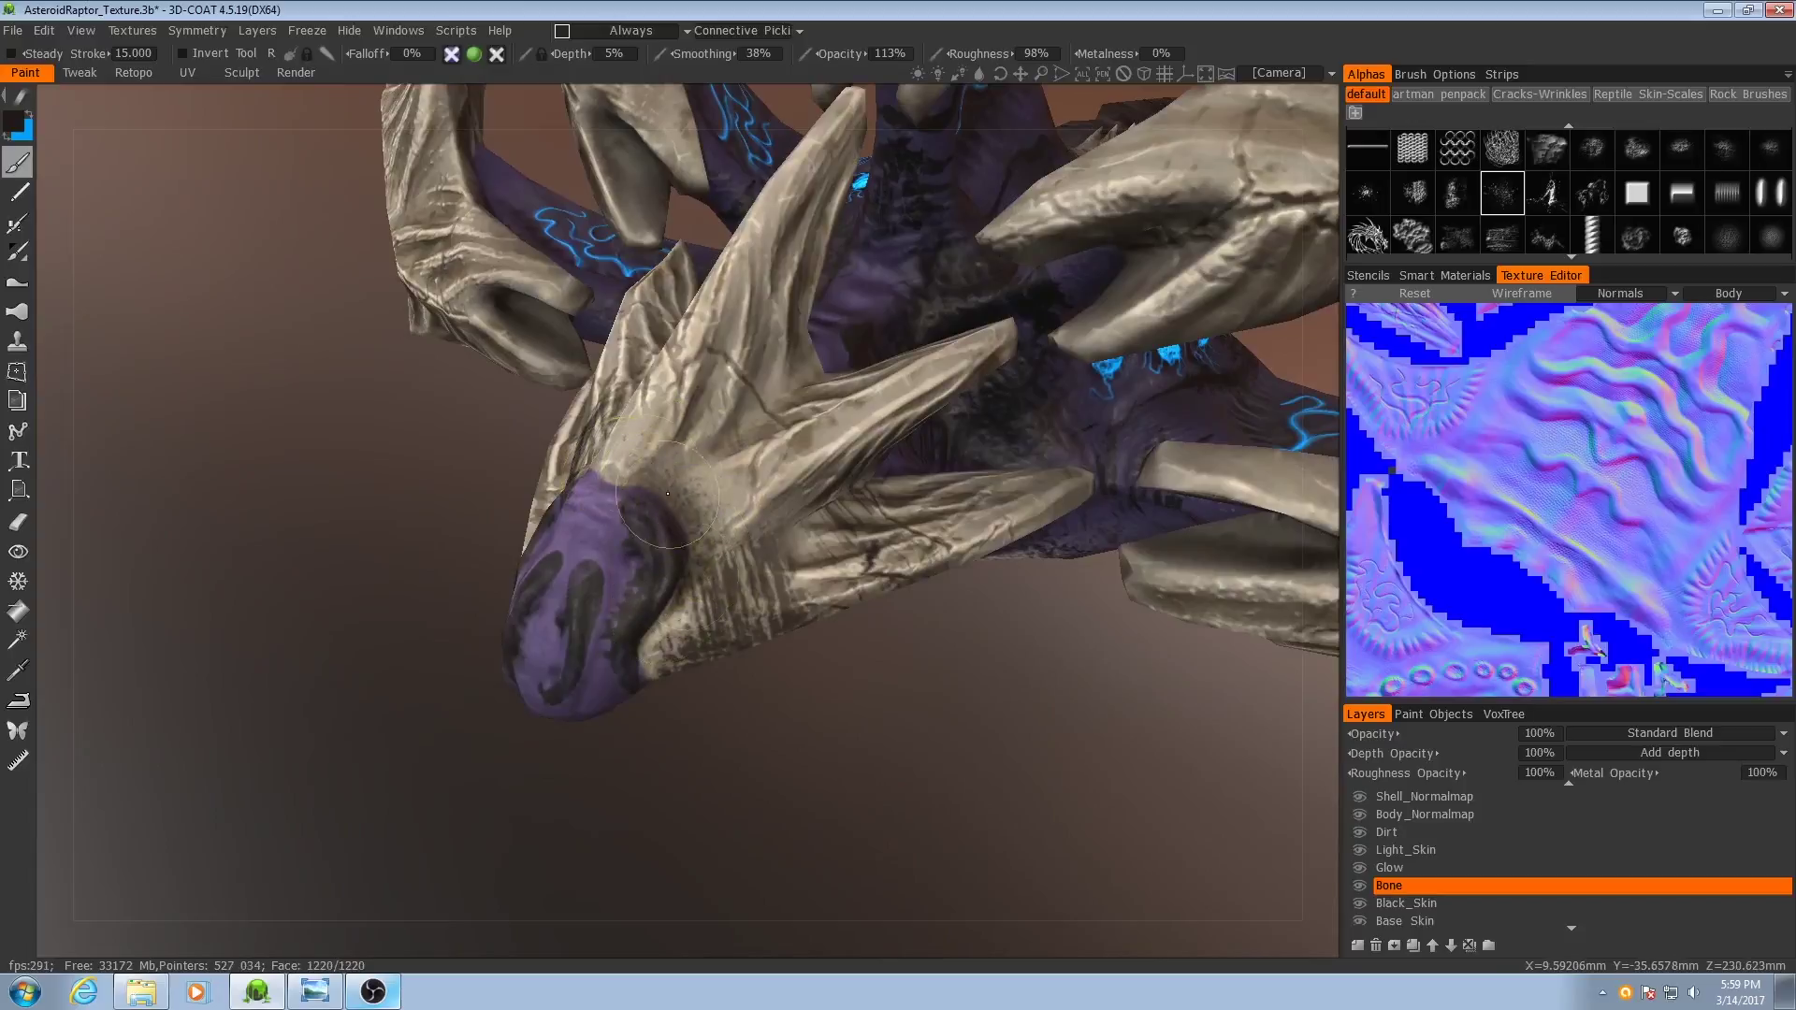
{"action": "mouse_move", "coordinate": [666, 490]}
{"action": "left_mouse_down", "text": "alt"}
{"action": "mouse_move", "coordinate": [761, 588]}
{"action": "mouse_move", "coordinate": [921, 654]}
{"action": "mouse_move", "coordinate": [877, 649]}
{"action": "left_mouse_up", "text": "alt"}
{"action": "scroll", "coordinate": [852, 678], "scroll_direction": "up", "scroll_amount": 3}
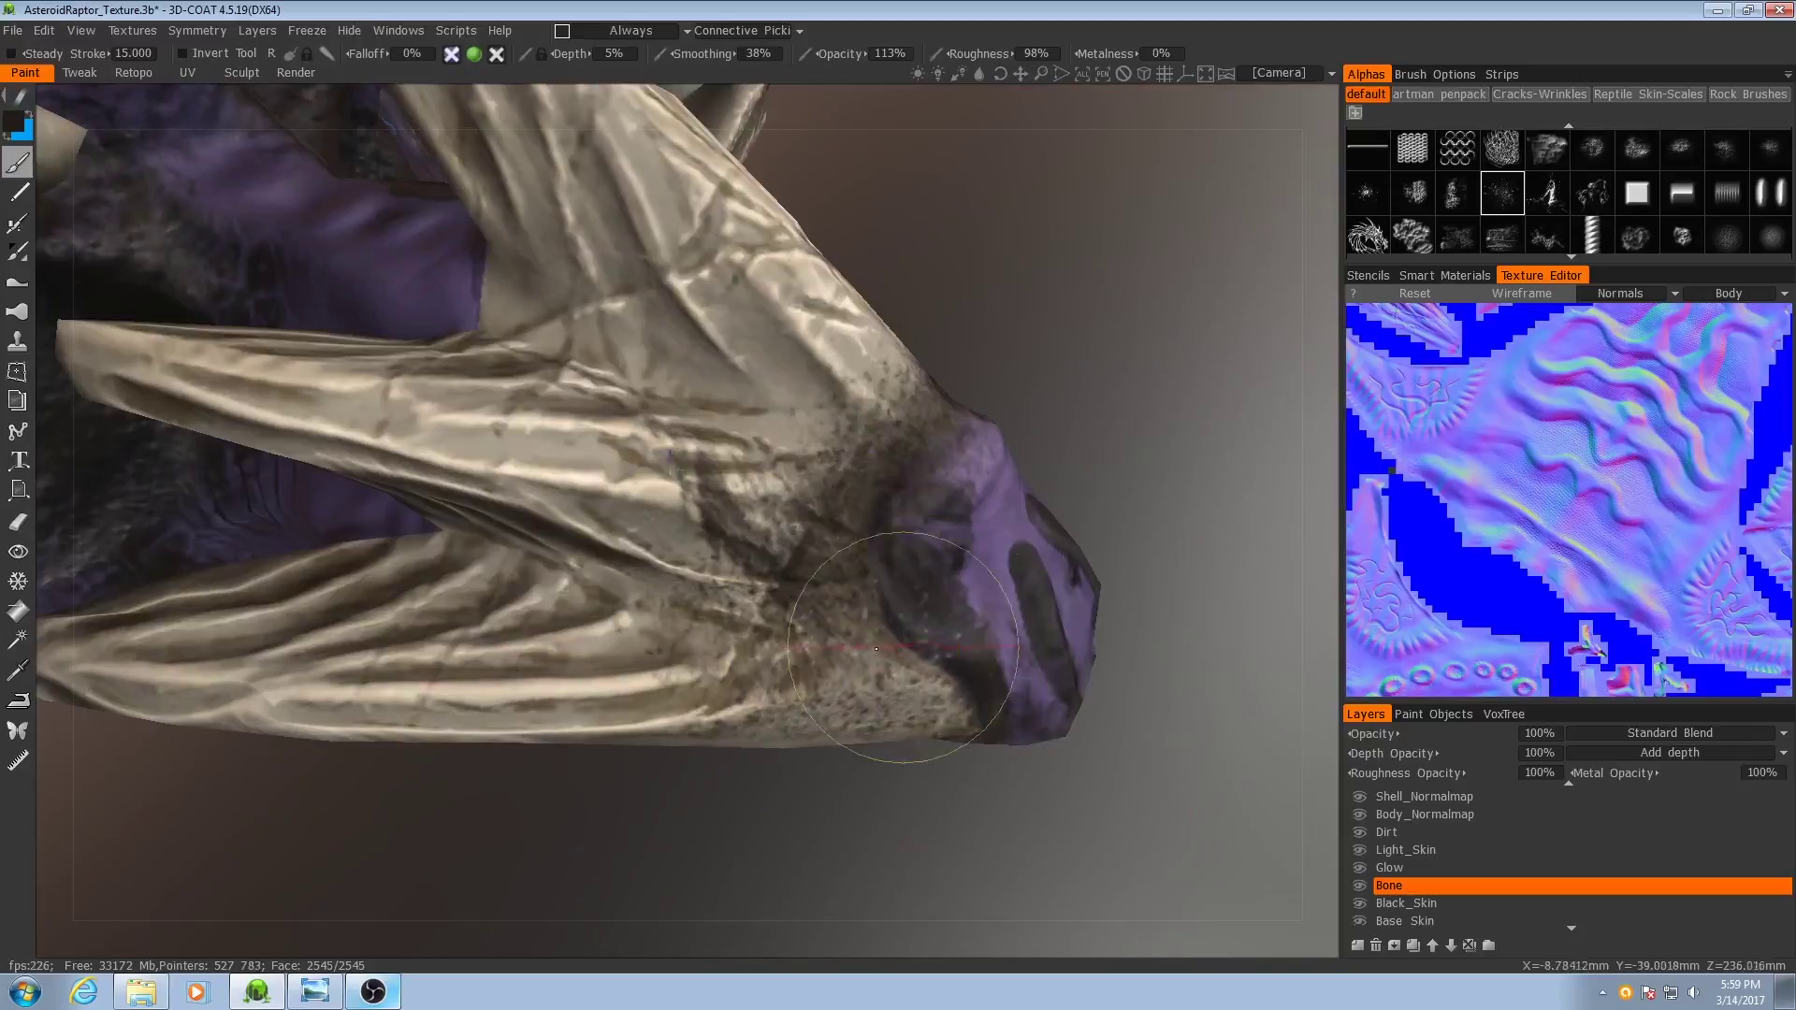
- Continue the dark splatter grime over the long limb bones and the spiked plates beside the glowing blue slits at the tail base
{"action": "scroll", "coordinate": [984, 667], "scroll_direction": "down", "scroll_amount": 5}
{"action": "left_click_drag", "start_coordinate": [692, 671], "coordinate": [659, 557], "text": "alt"}
{"action": "scroll", "coordinate": [678, 540], "scroll_direction": "up", "scroll_amount": 3}
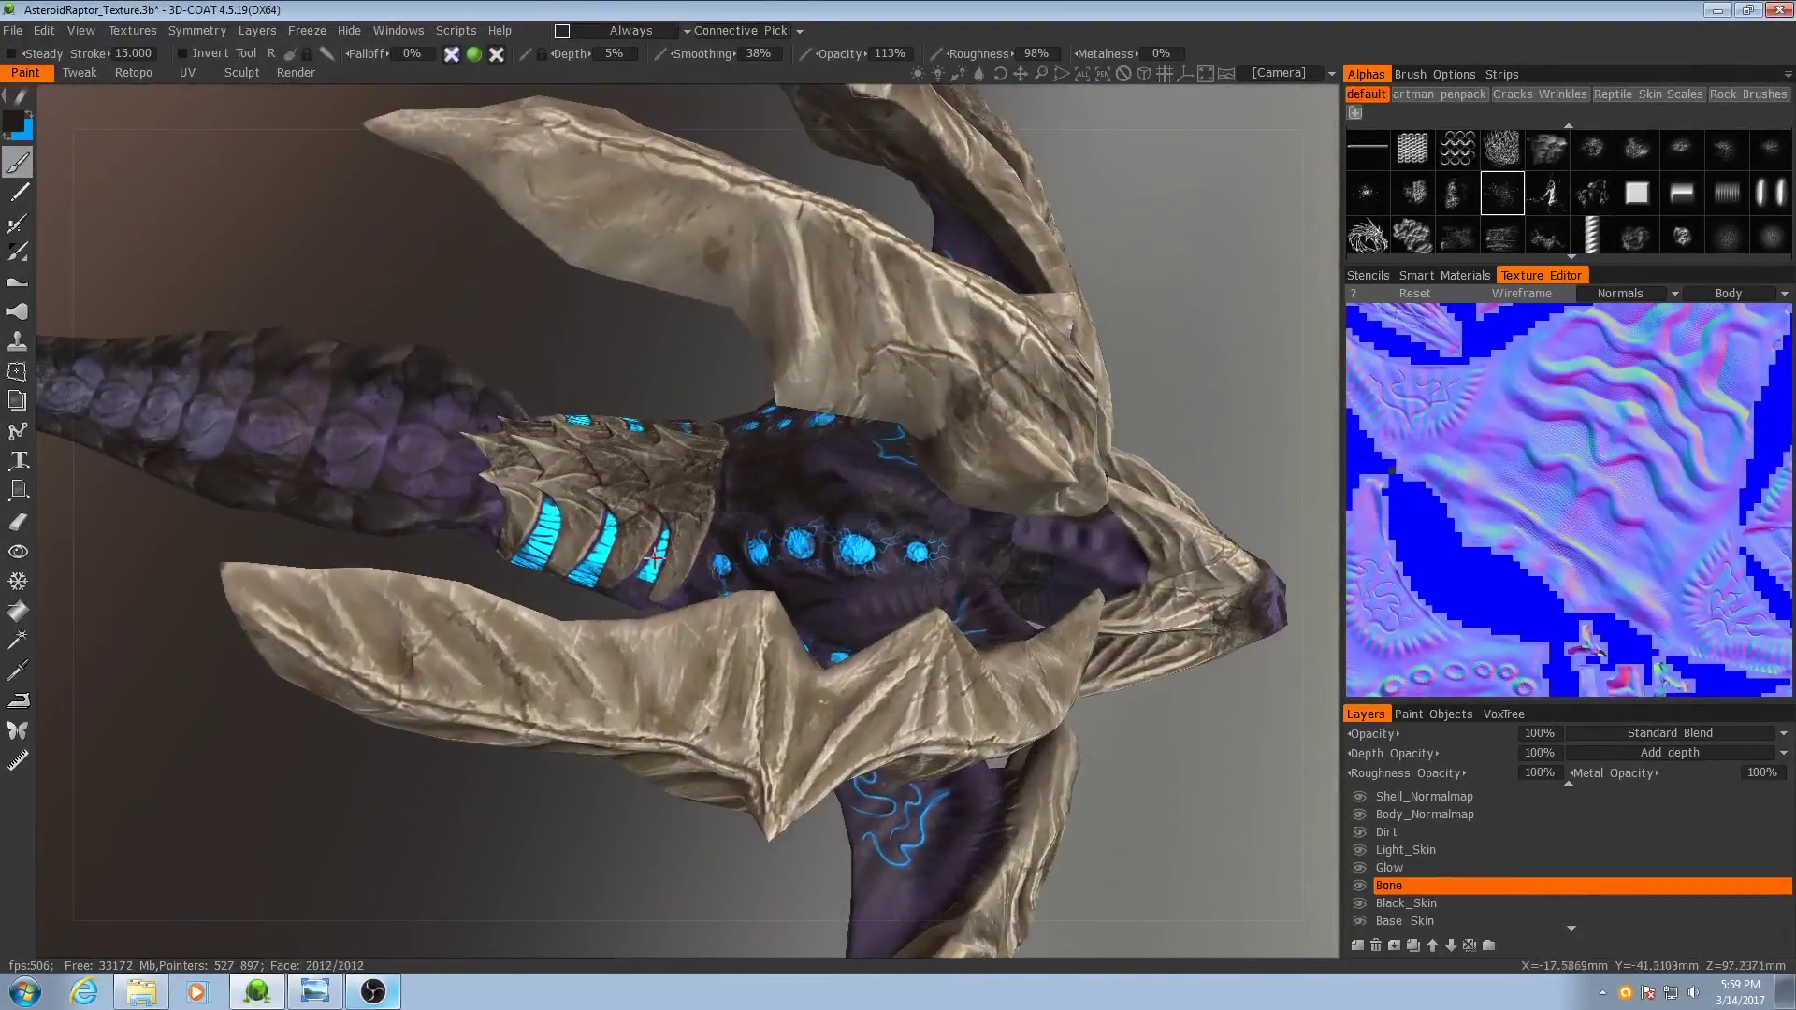
{"action": "scroll", "coordinate": [655, 557], "scroll_direction": "up", "scroll_amount": 5}
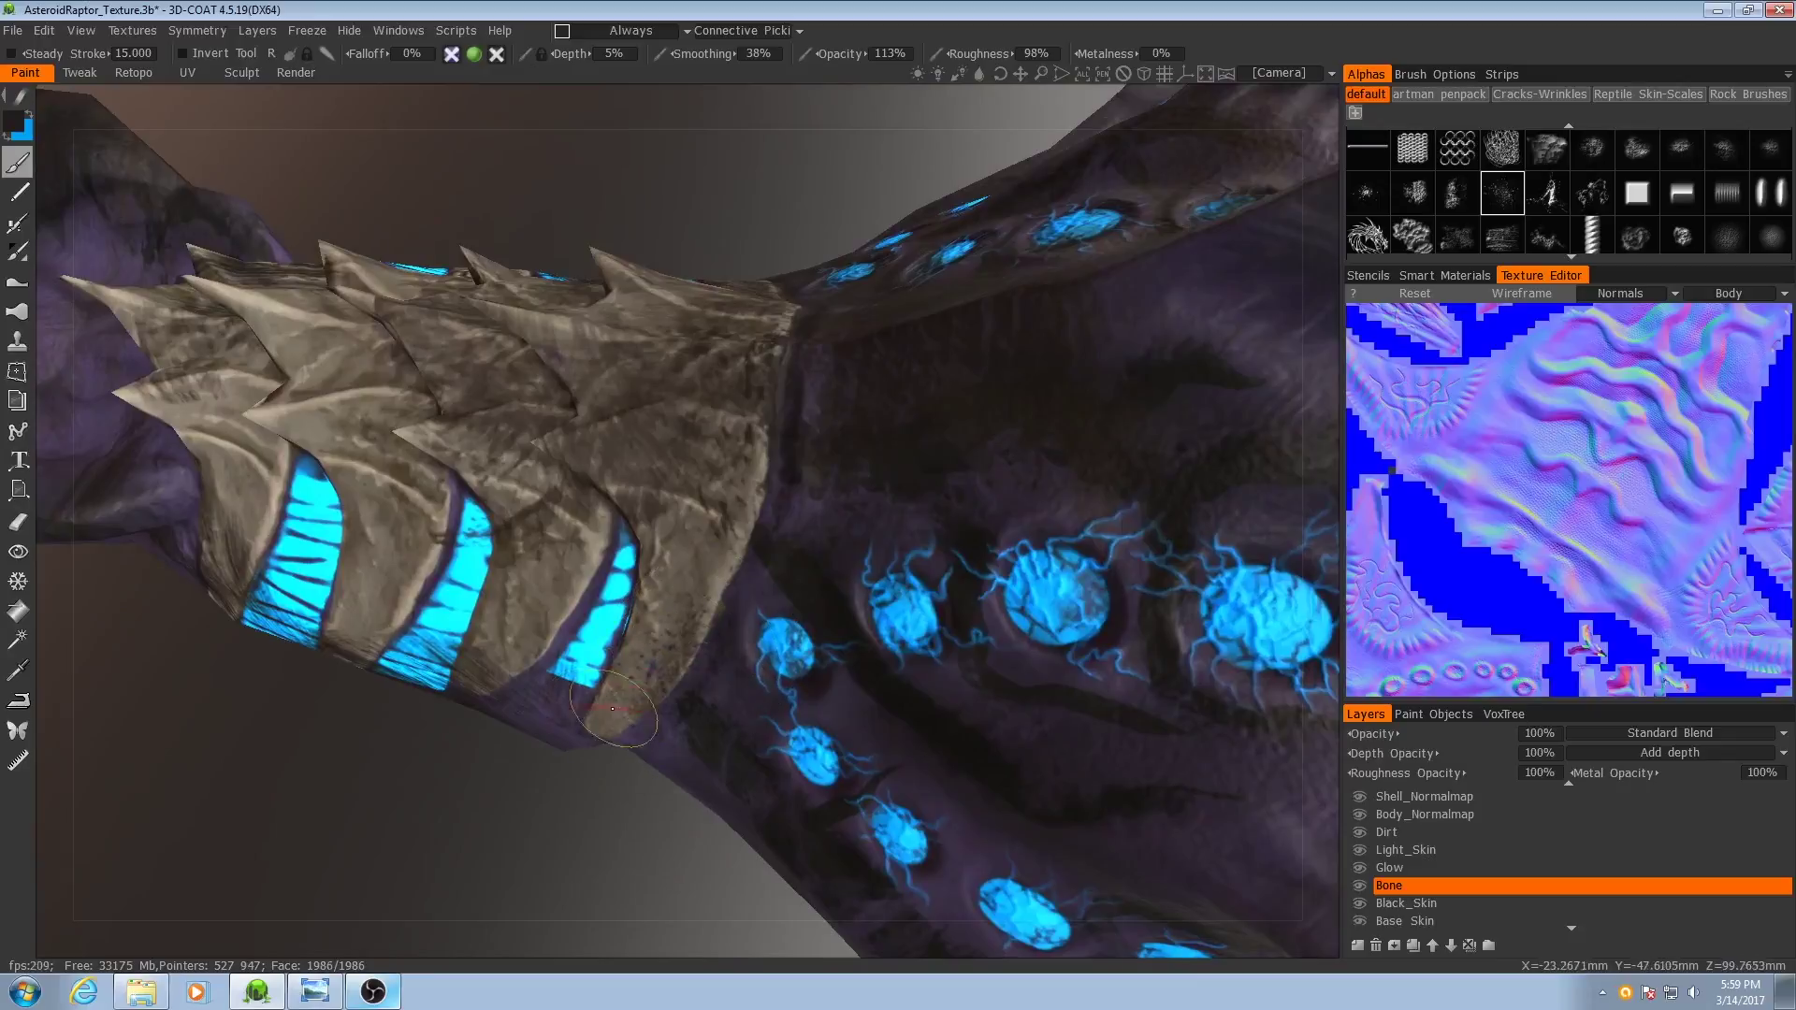
{"action": "left_click_drag", "start_coordinate": [741, 464], "coordinate": [804, 452], "text": "alt"}
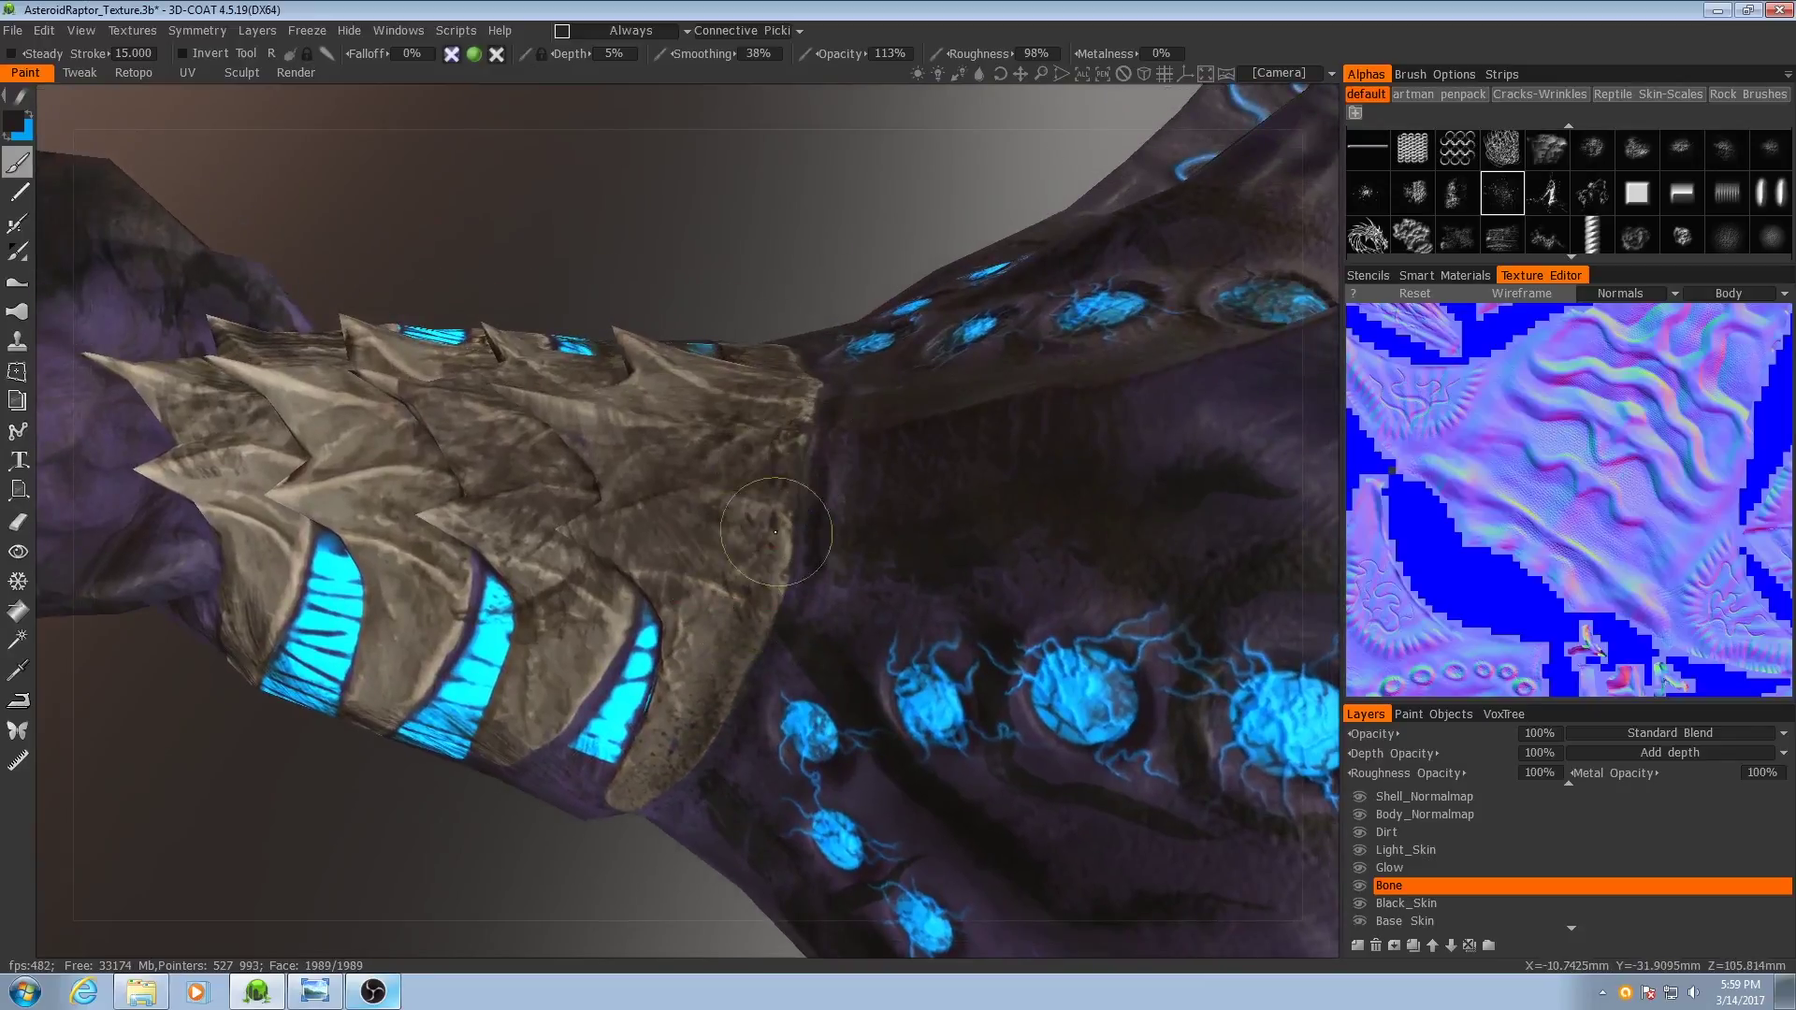
{"action": "left_click_drag", "start_coordinate": [559, 660], "coordinate": [799, 625], "text": "alt"}
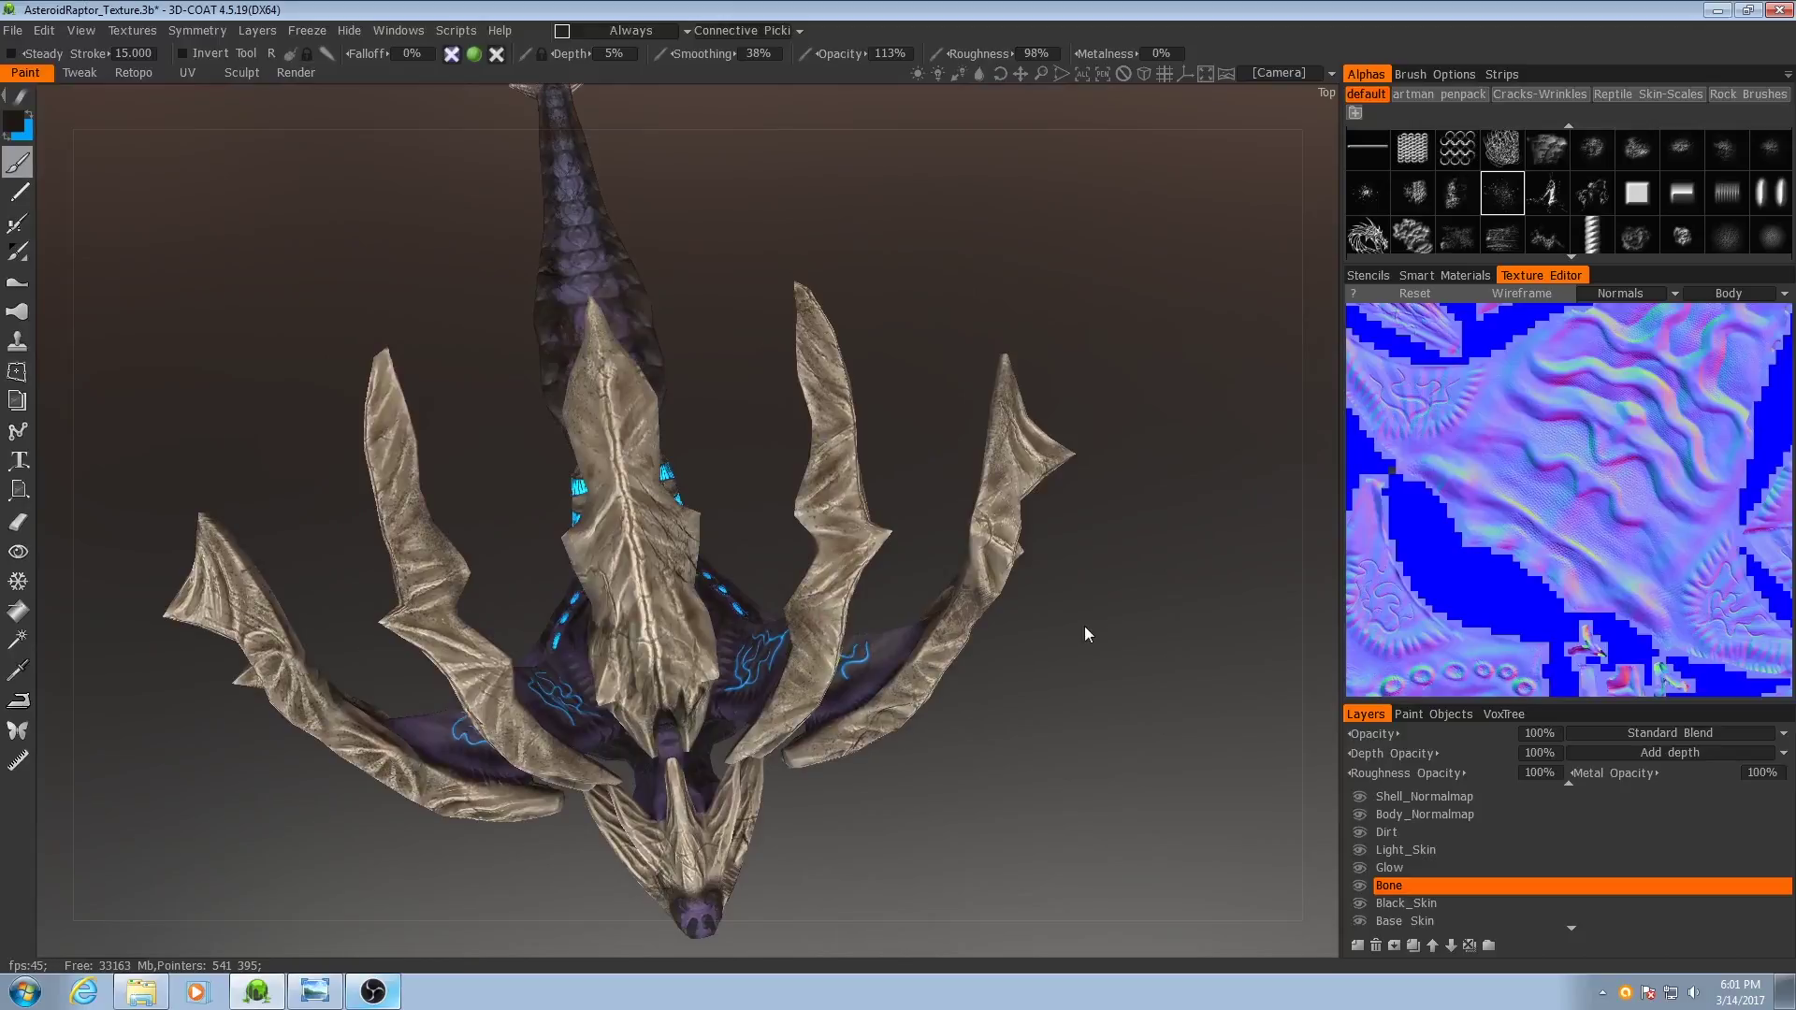
- Review the bone plates from the front of the model and look through the lower skin layers in the layer stack
{"action": "left_click_drag", "start_coordinate": [1085, 629], "coordinate": [812, 580], "text": "alt"}
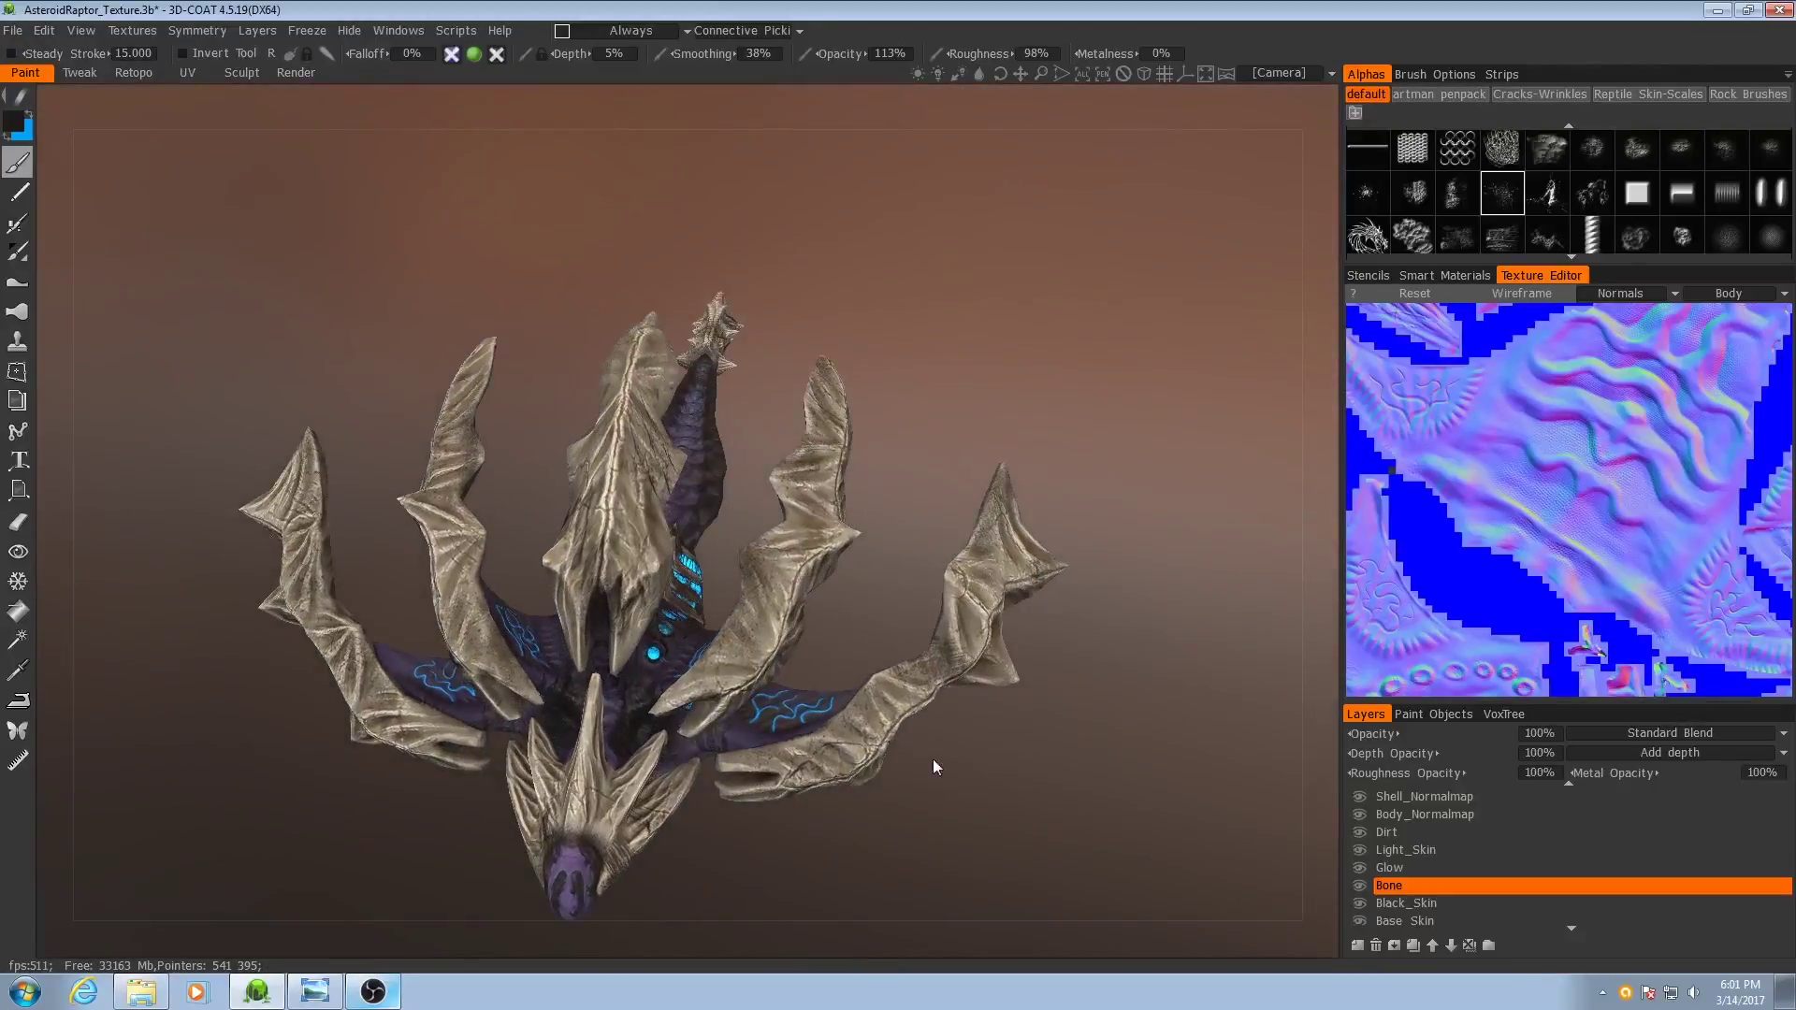
{"action": "scroll", "coordinate": [1413, 881], "scroll_direction": "down", "scroll_amount": 1}
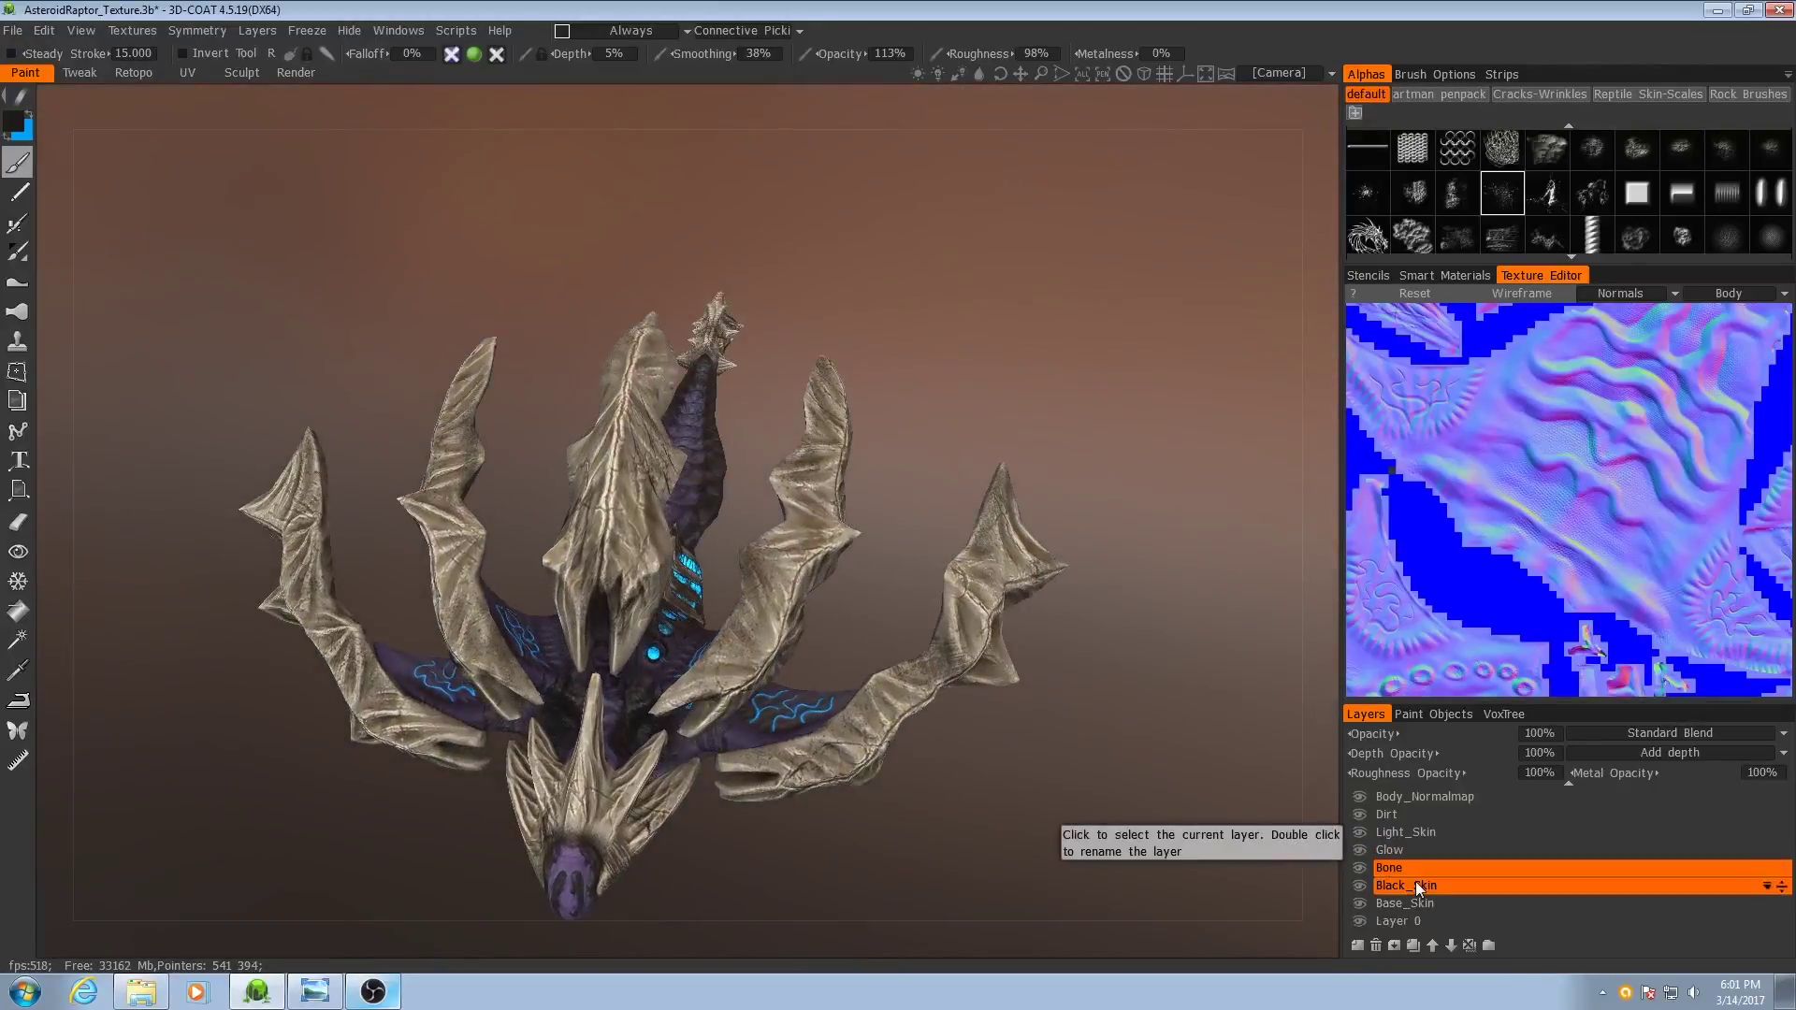